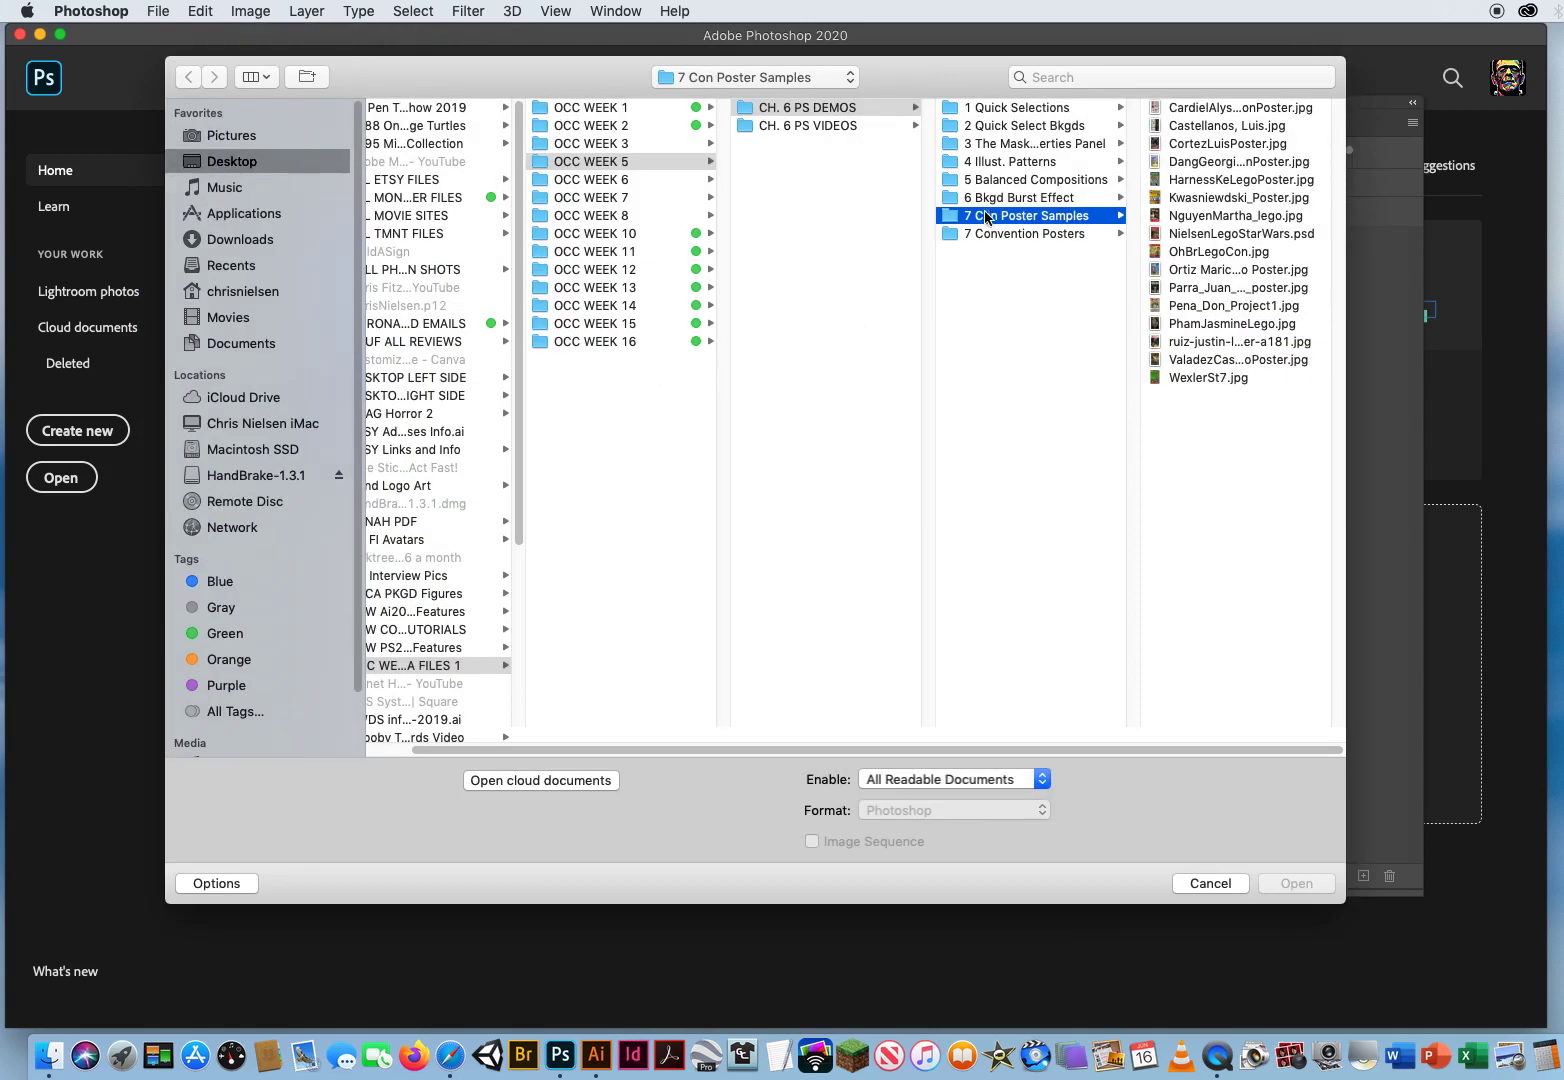
# - Open 1 ColorTintPhotos Orig.jpg from OCC WEEK 6, CH. 7 PS DEMOS, 1 Quick Mask Tints, and shrink the floating Layers panel
pyautogui.click(612, 181)
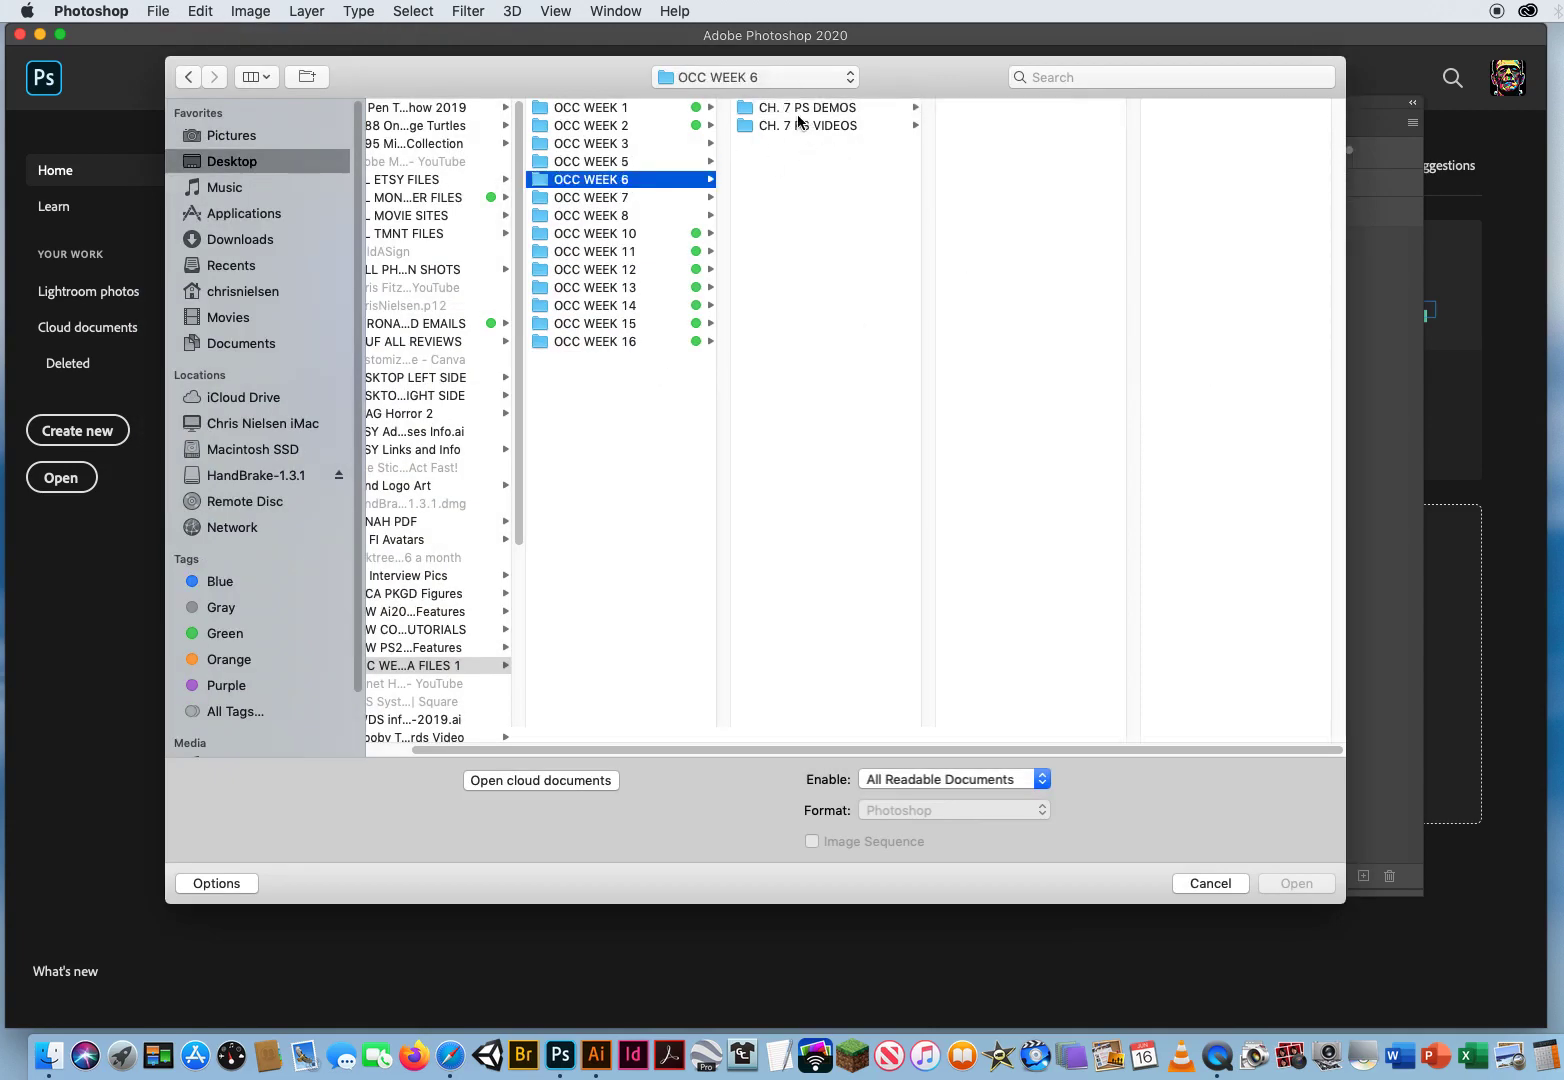
pyautogui.click(823, 110)
pyautogui.click(995, 110)
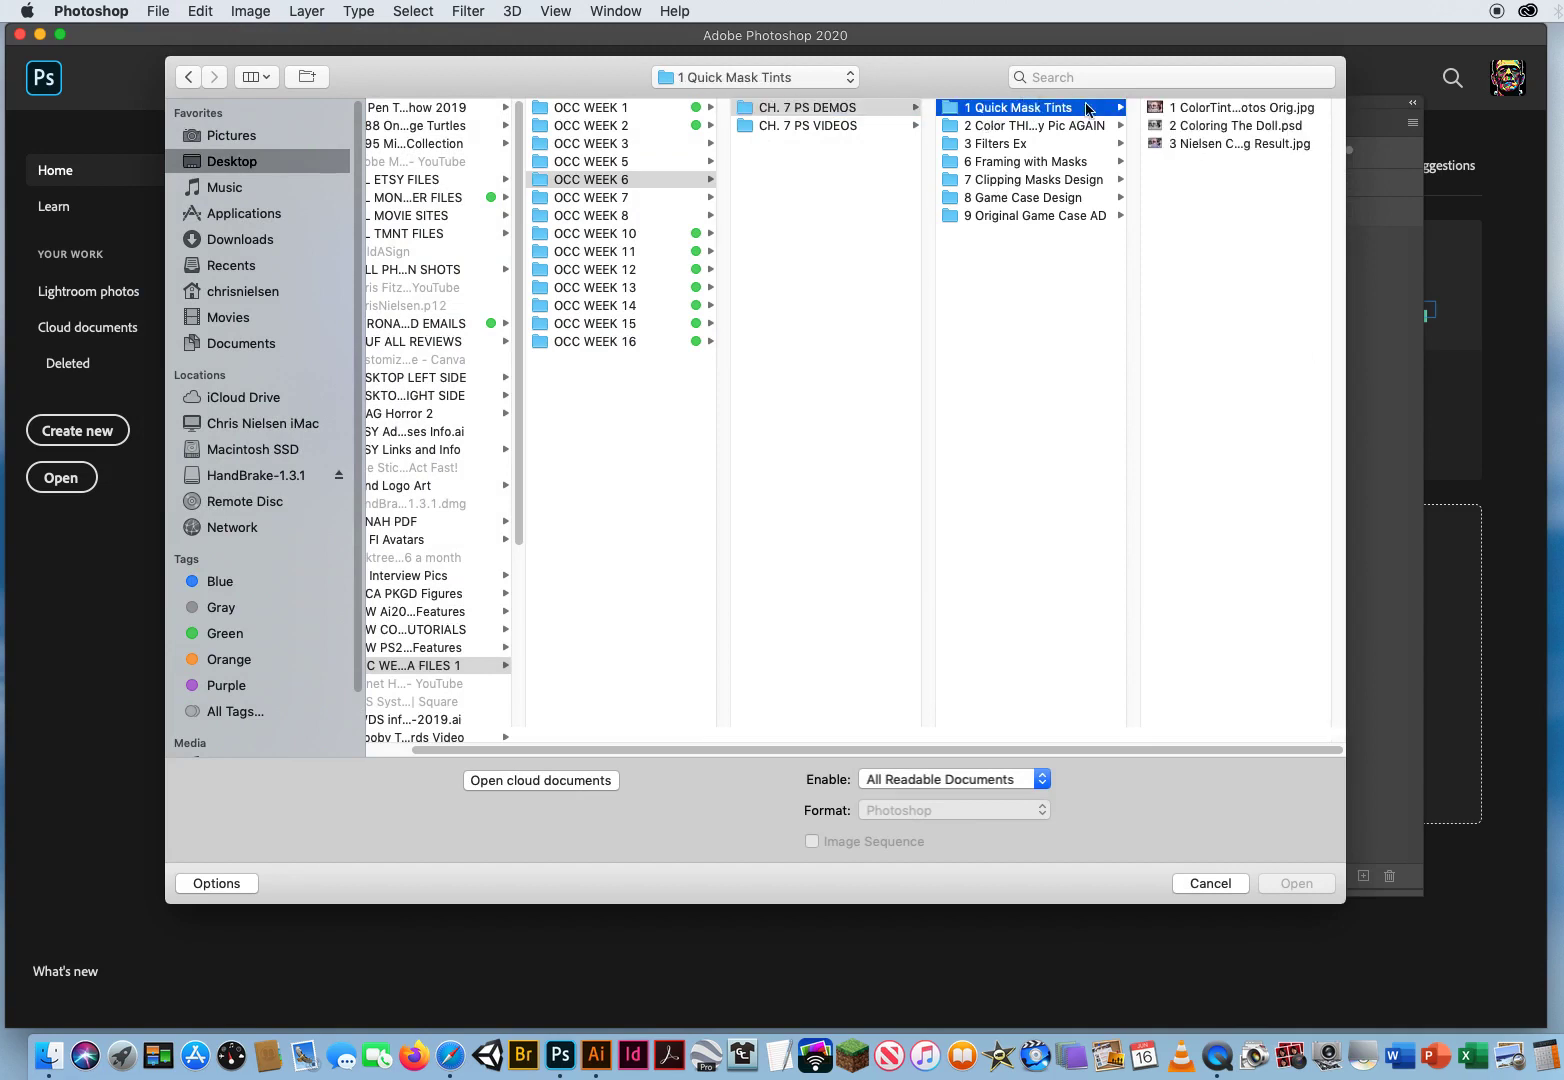
pyautogui.click(1205, 116)
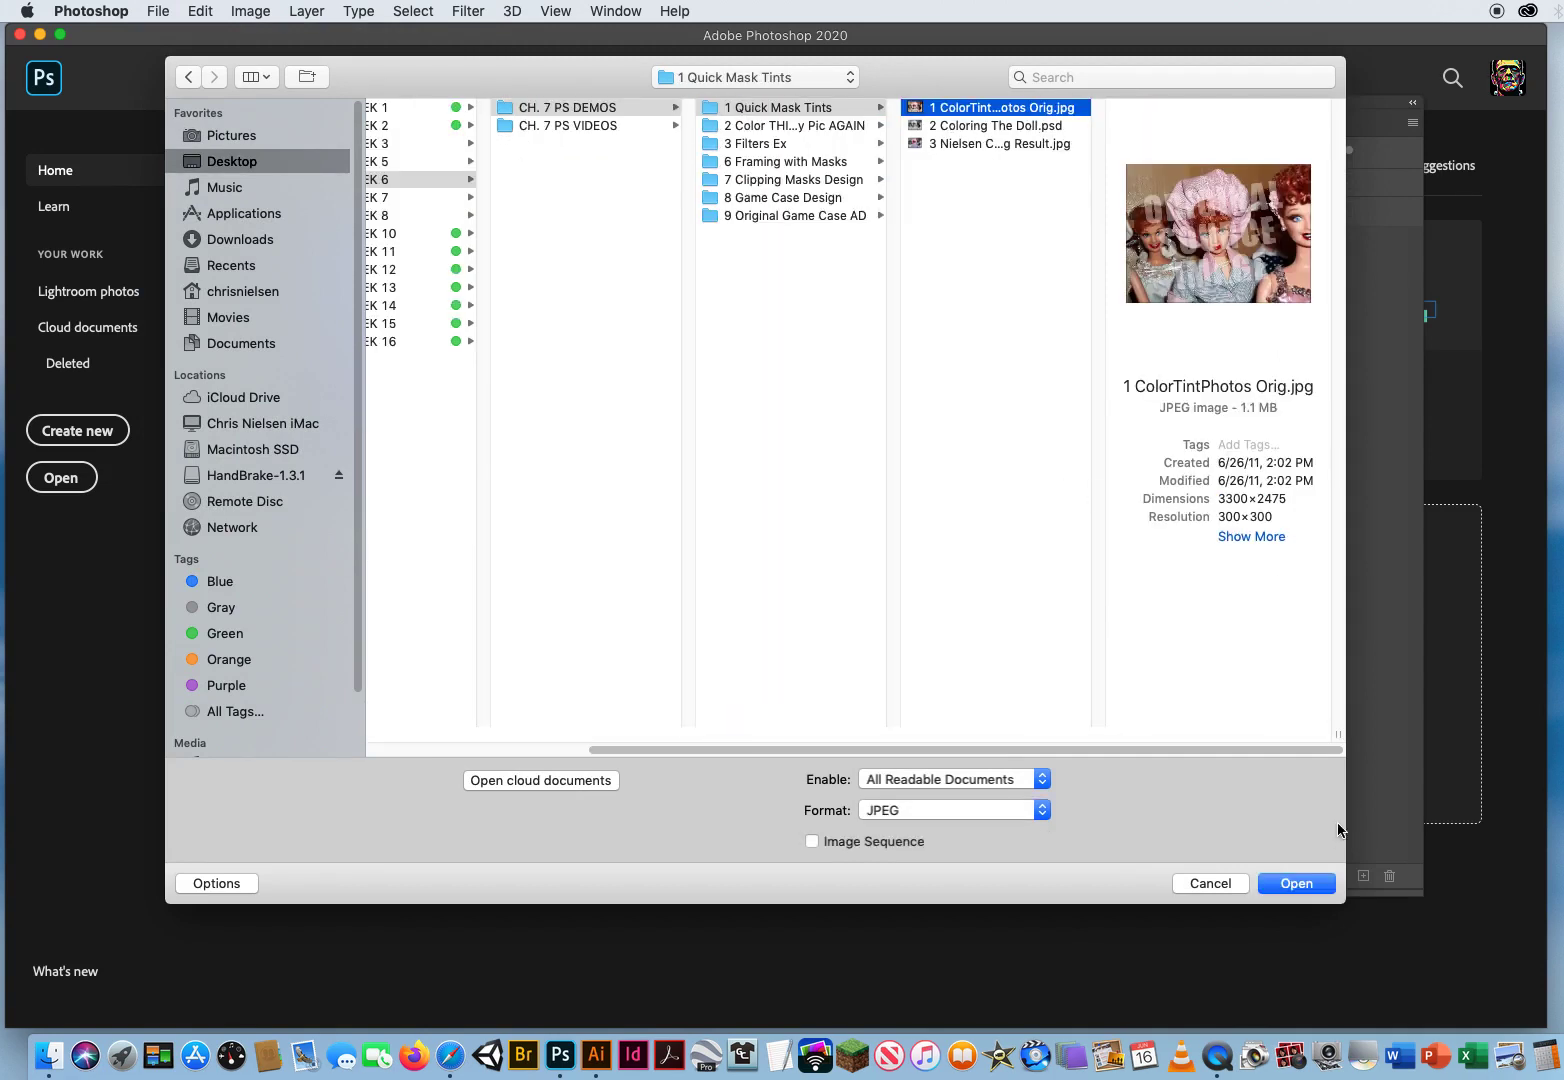
pyautogui.click(1297, 884)
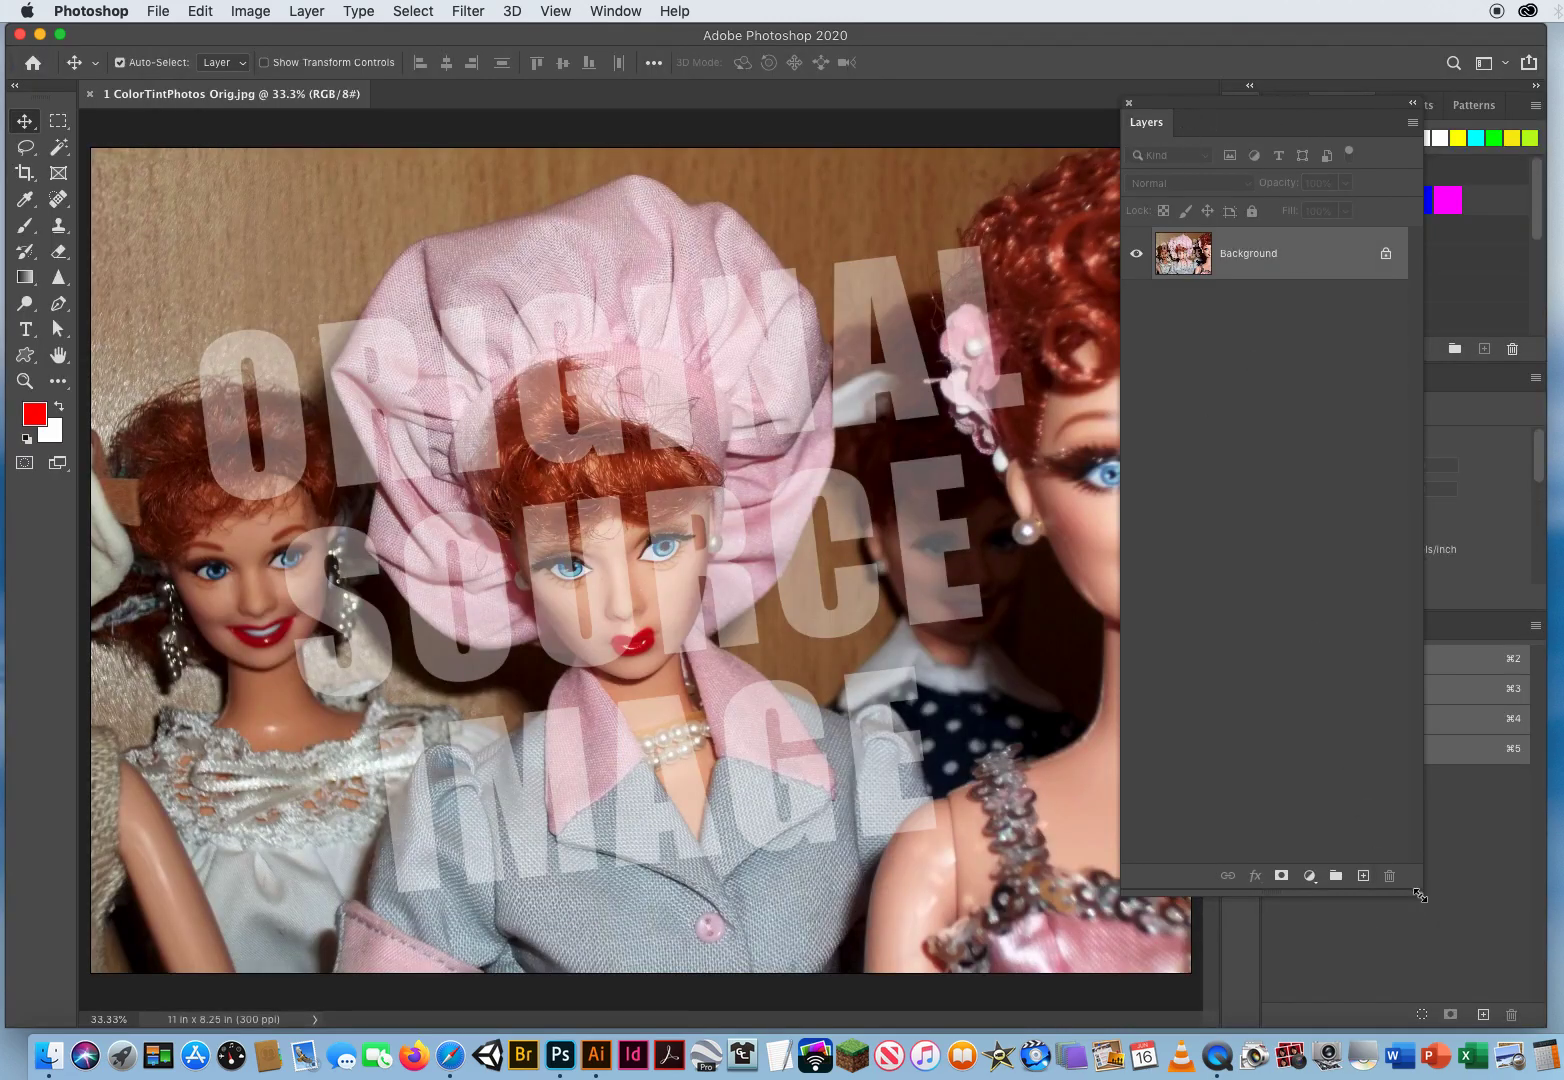
pyautogui.moveTo(1418, 893); pyautogui.dragTo(1385, 543)
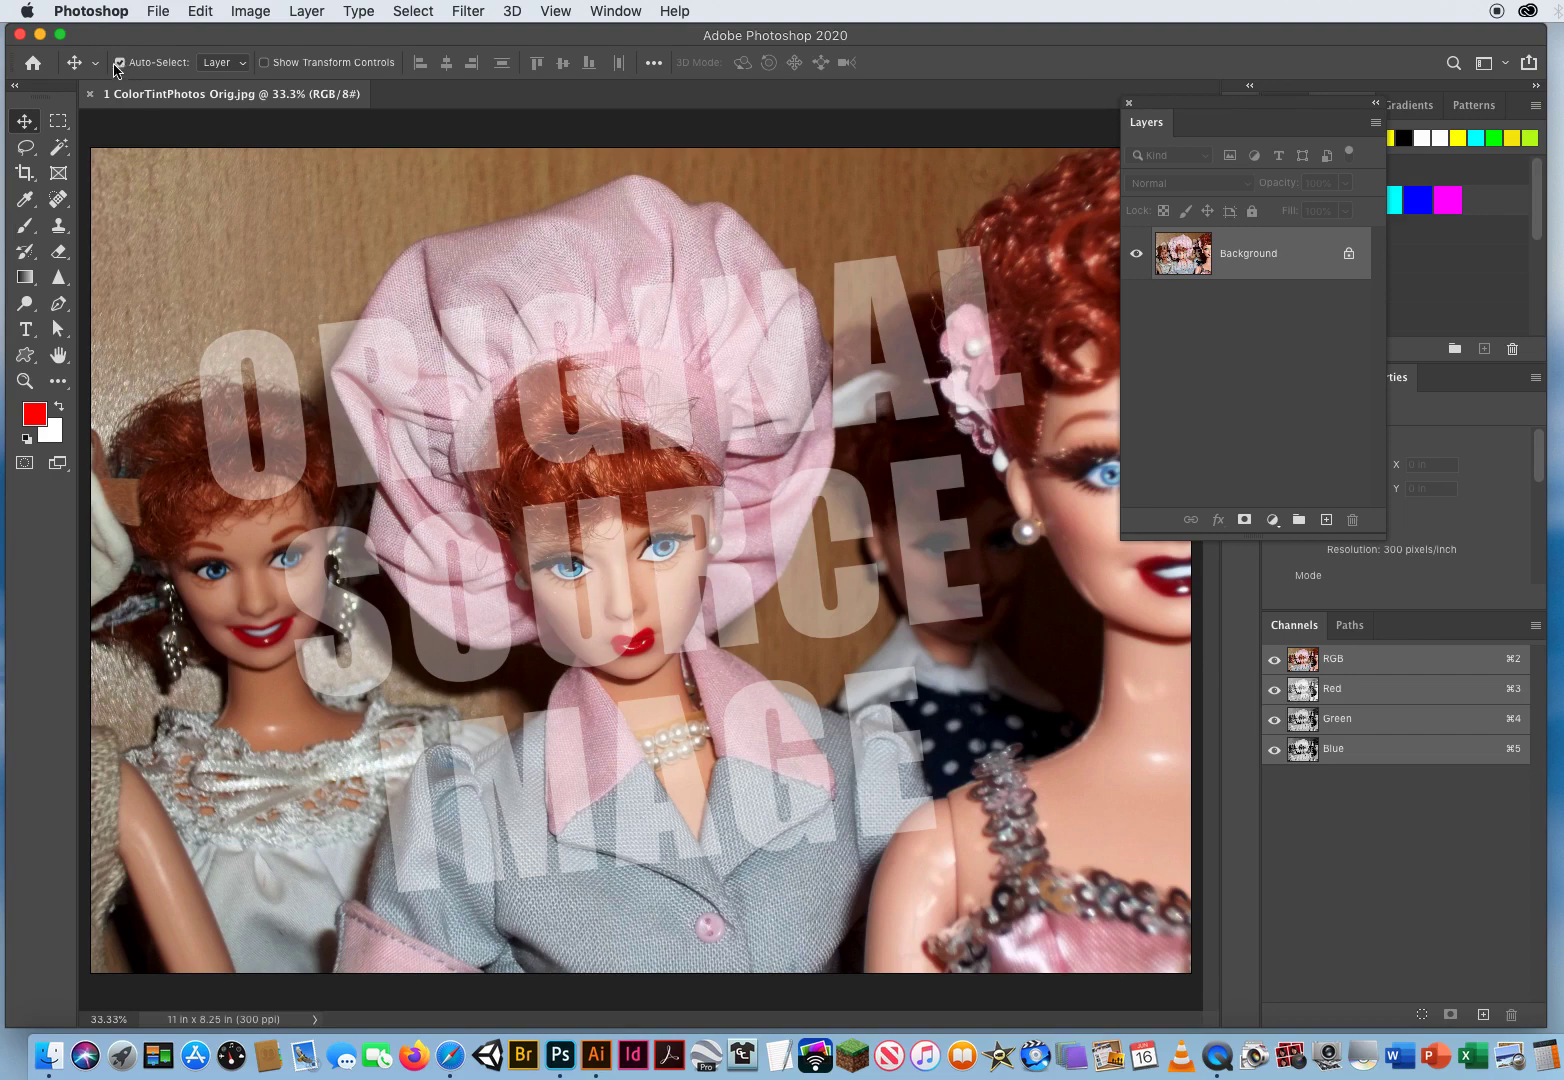
# - Close the original image, preview 3 Nielsen Coloring Result.jpg, and open 2 Coloring The Doll.psd from the 1 Quick Mask Tints folder
pyautogui.click(89, 94)
pyautogui.click(160, 12)
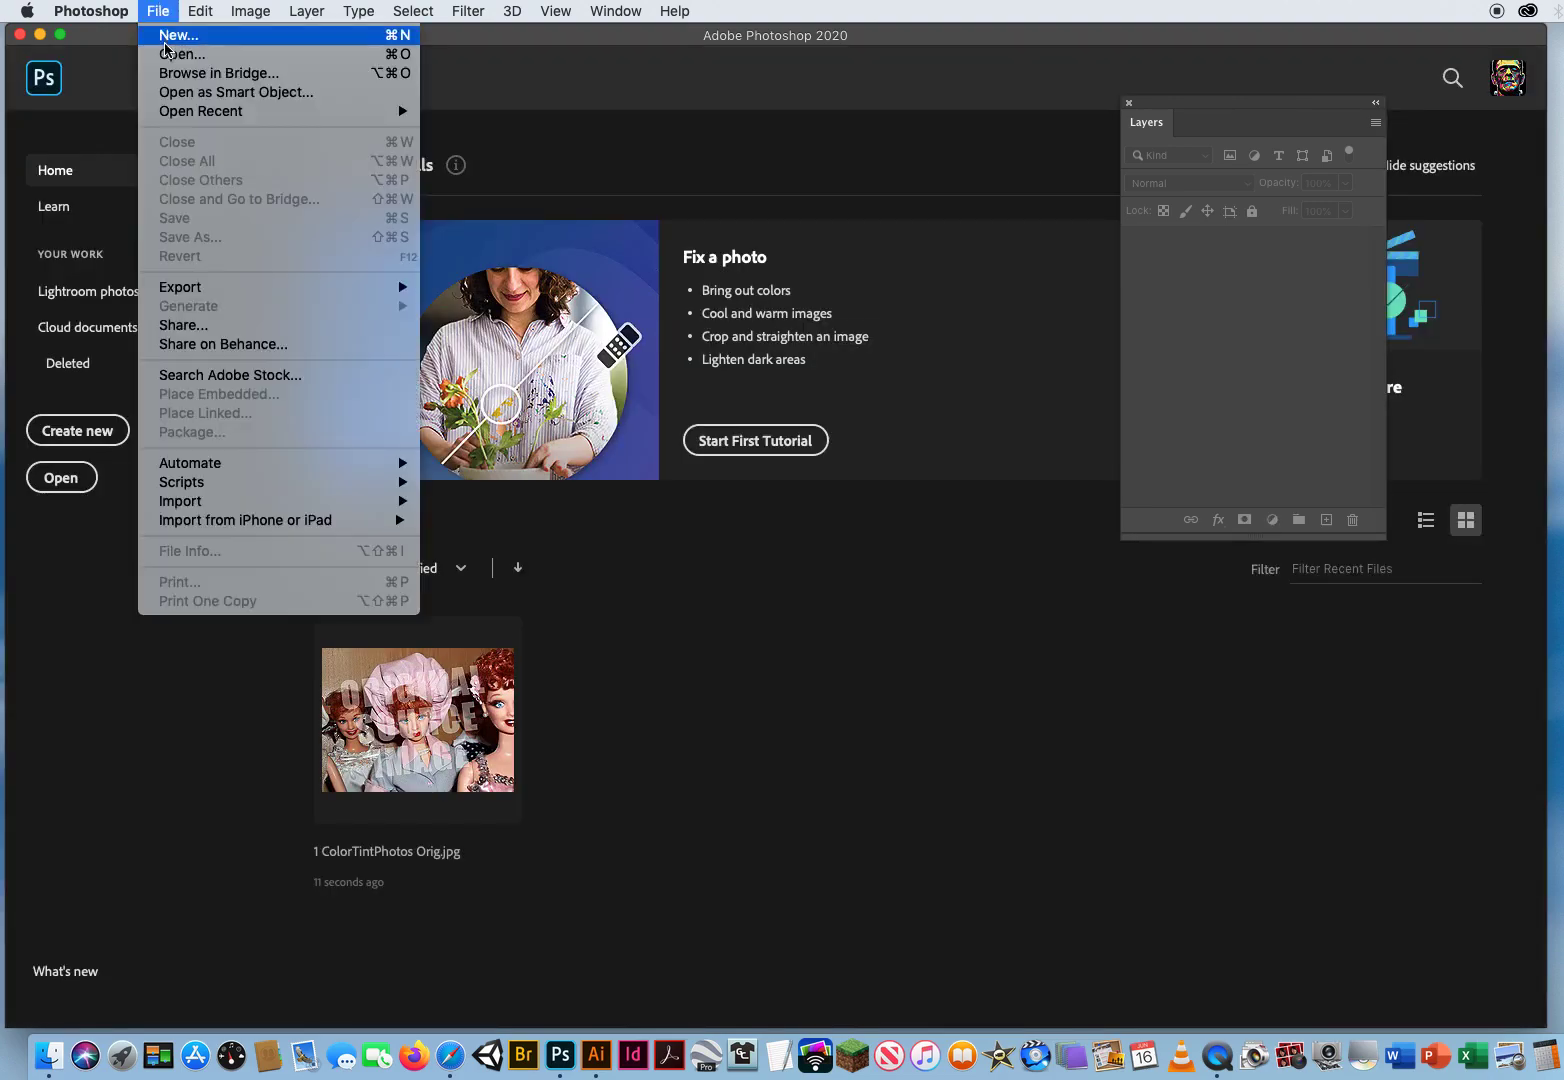
pyautogui.click(180, 54)
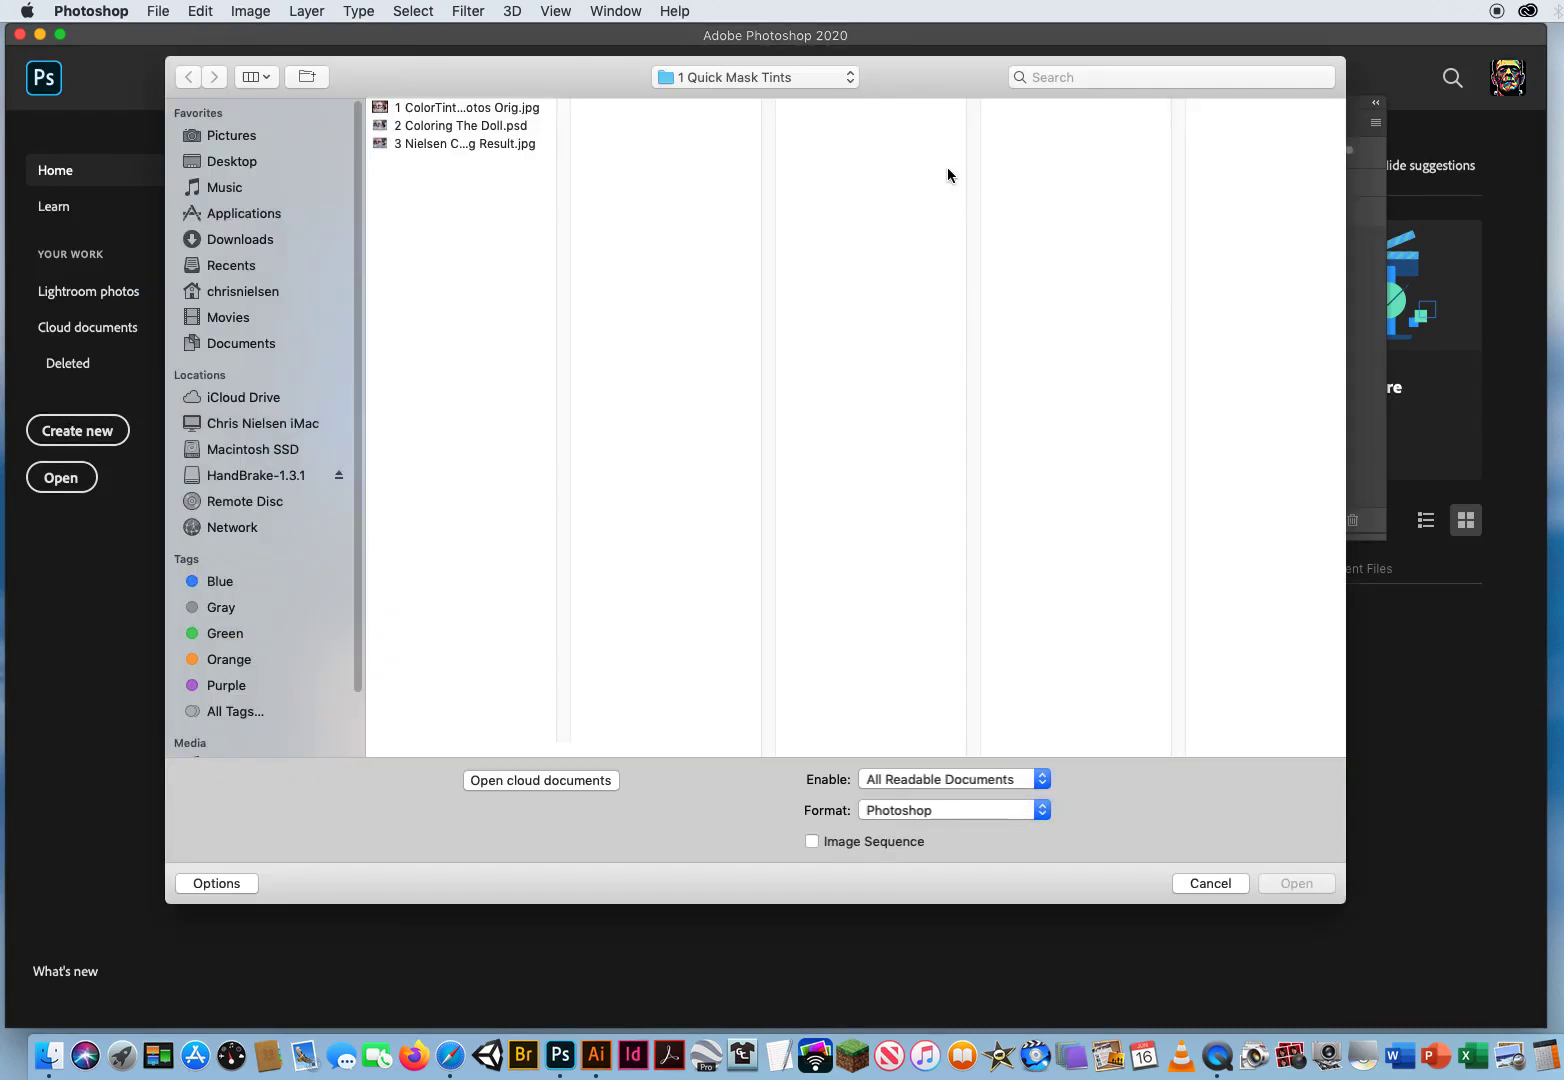
pyautogui.click(478, 127)
pyautogui.click(489, 147)
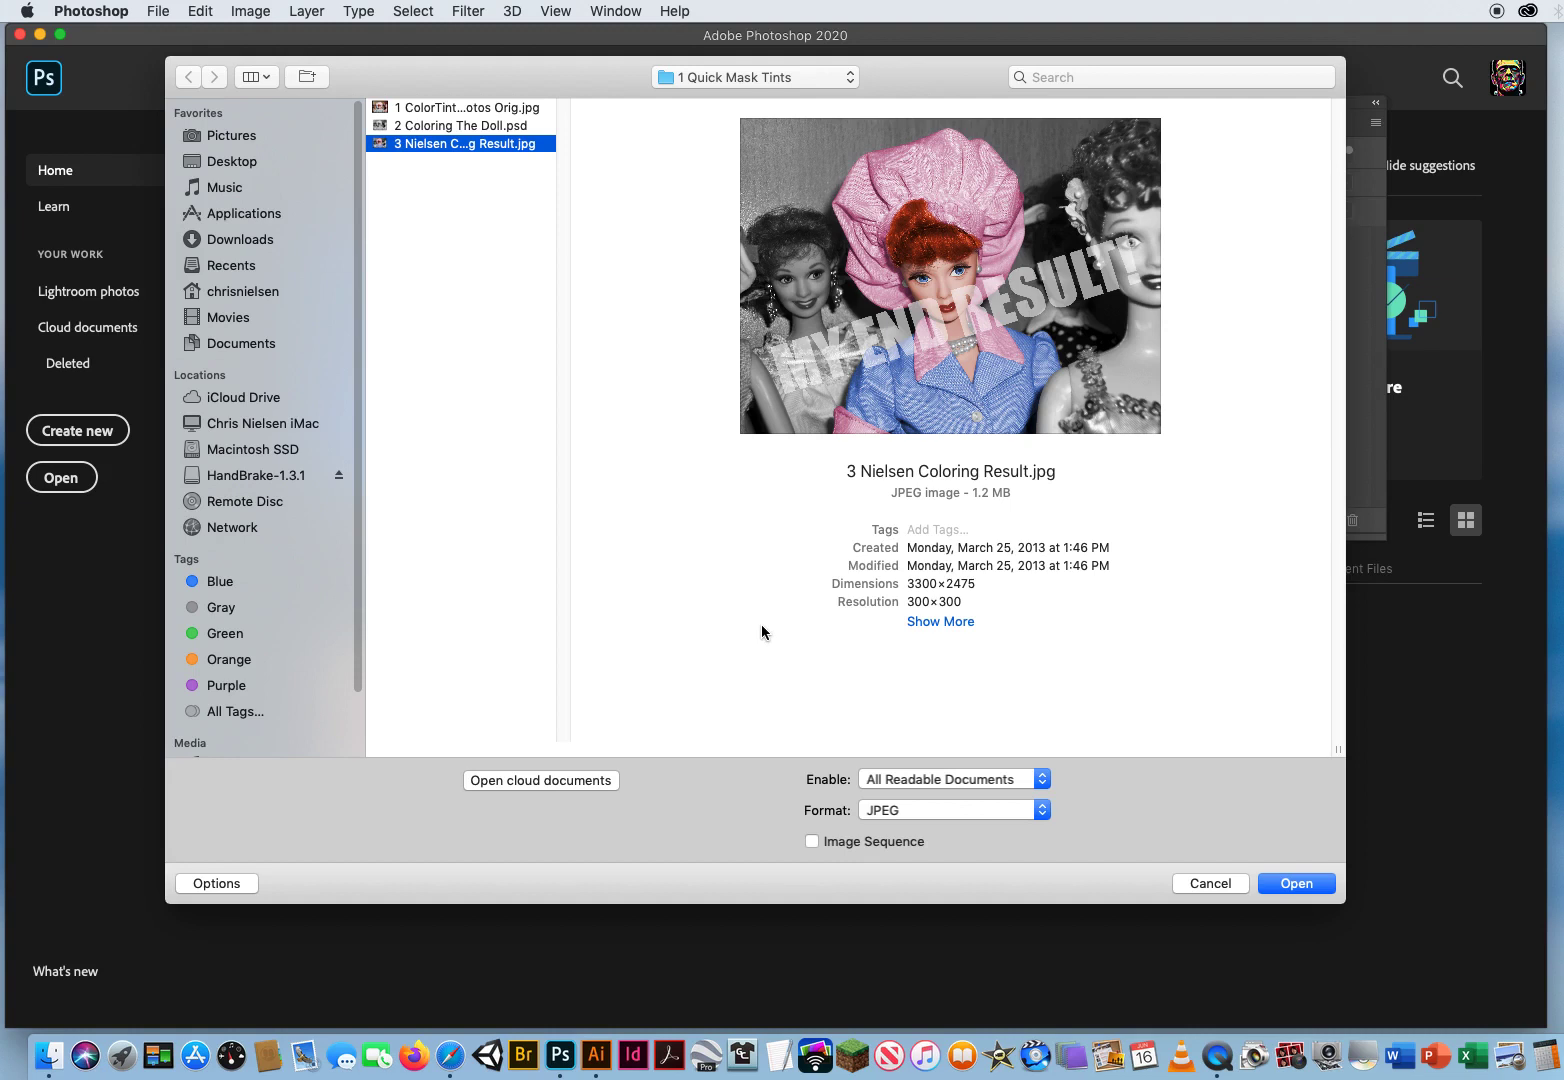
pyautogui.click(460, 127)
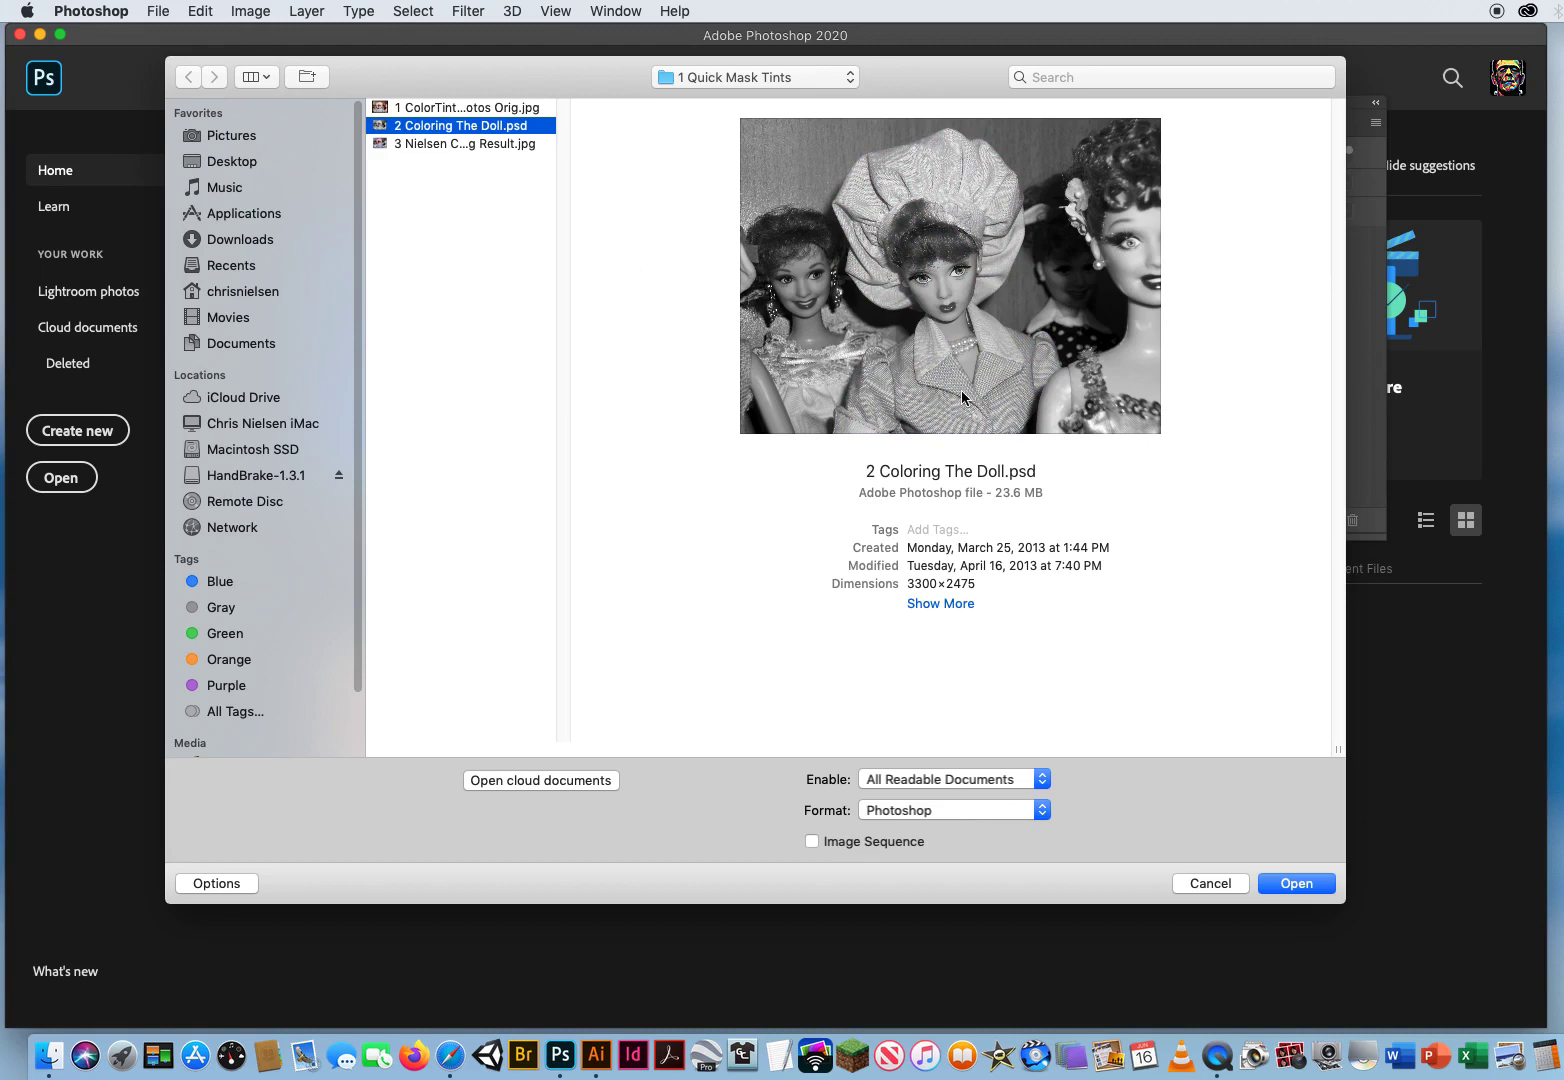
pyautogui.click(1282, 886)
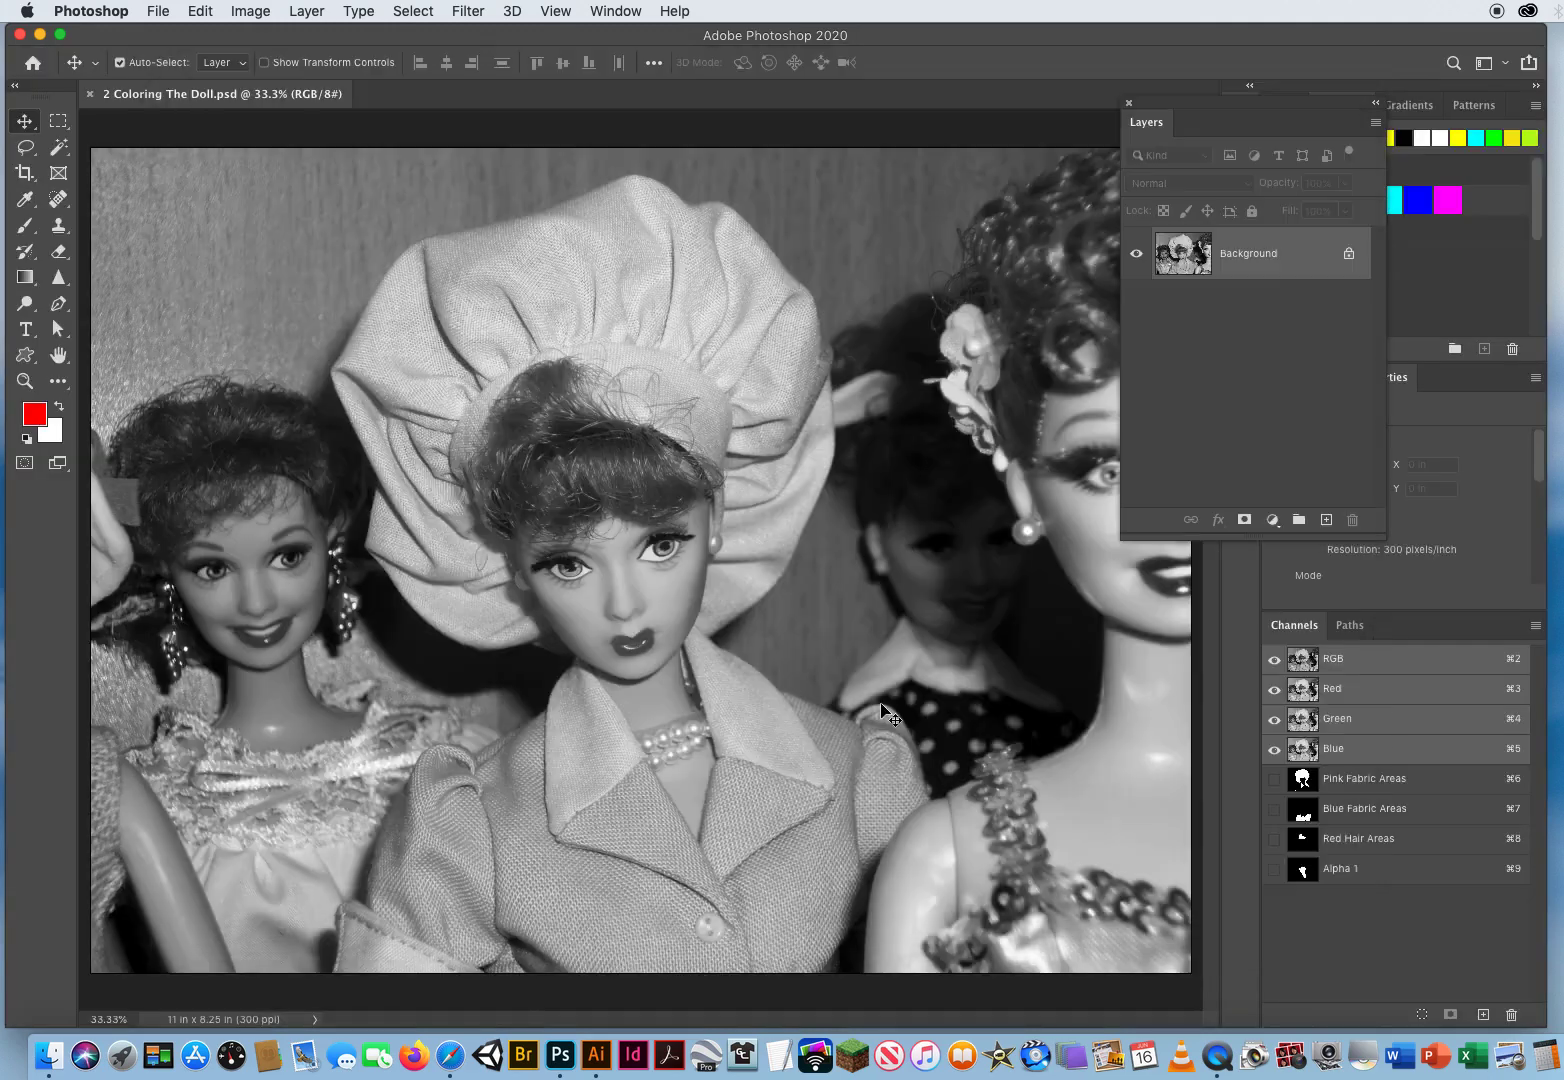
# - Zoom the doll photo out to about 24.9% and move the Layers panel clear of the Swatches, Properties and Channels panels
pyautogui.click(25, 380)
pyautogui.moveTo(697, 603)
pyautogui.mouseDown()
pyautogui.moveTo(650, 603)
pyautogui.moveTo(670, 603)
pyautogui.mouseUp()
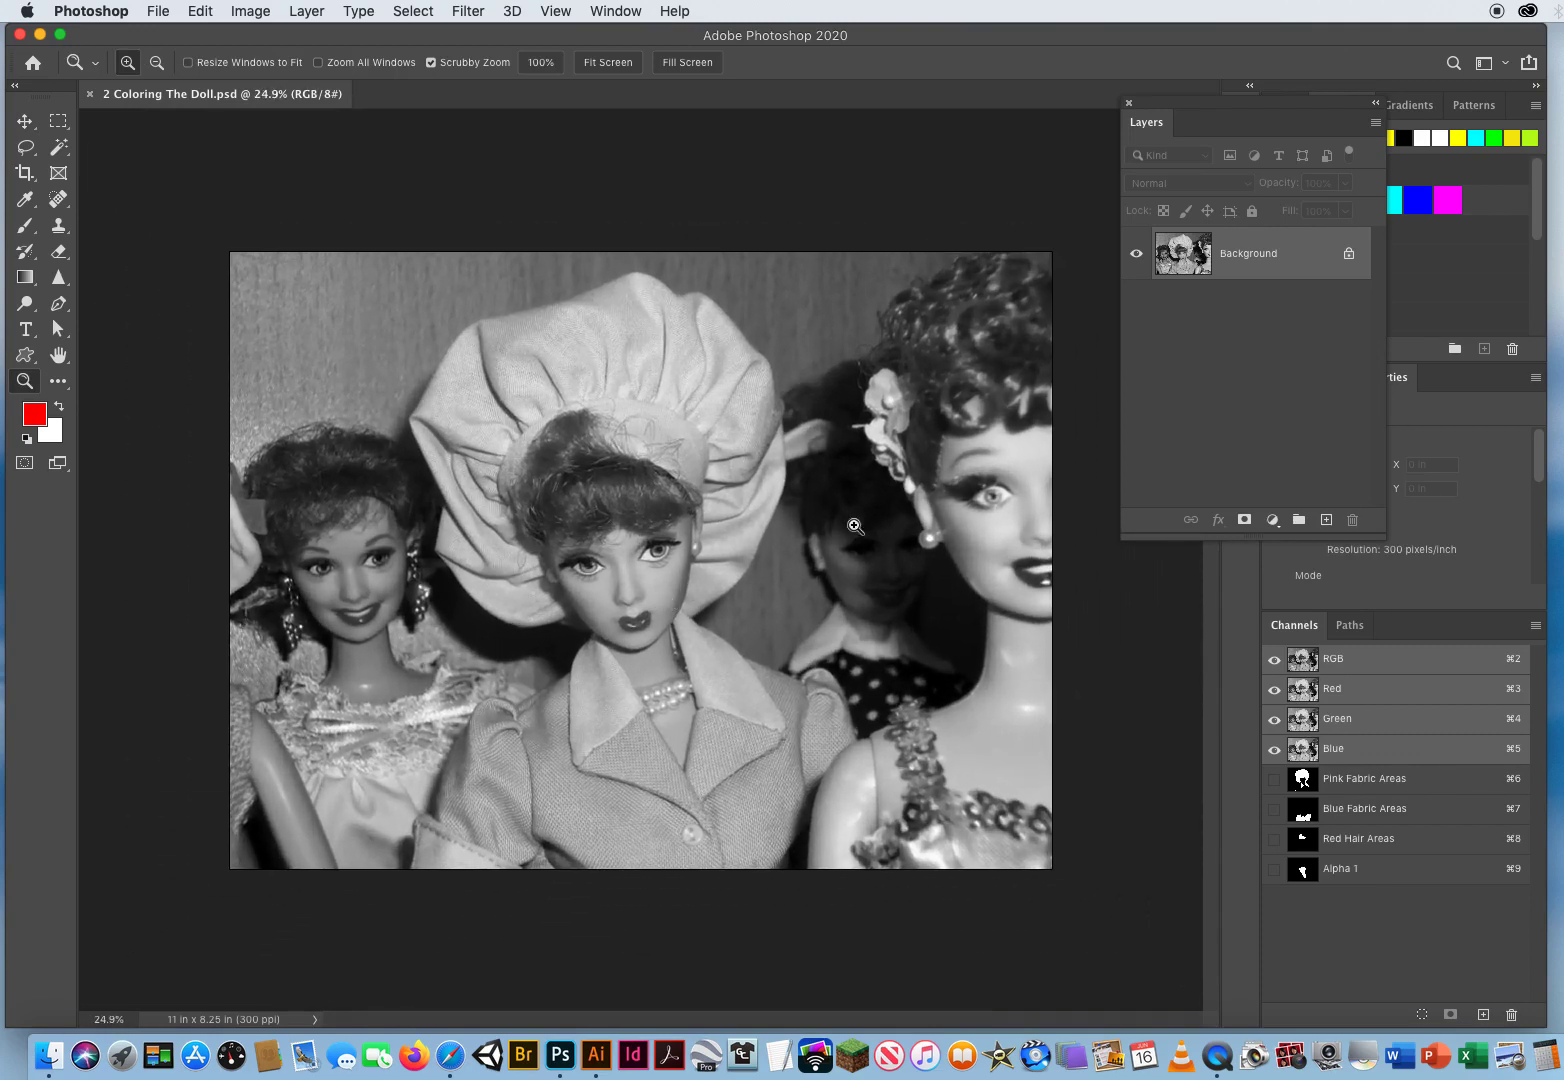
pyautogui.click(25, 121)
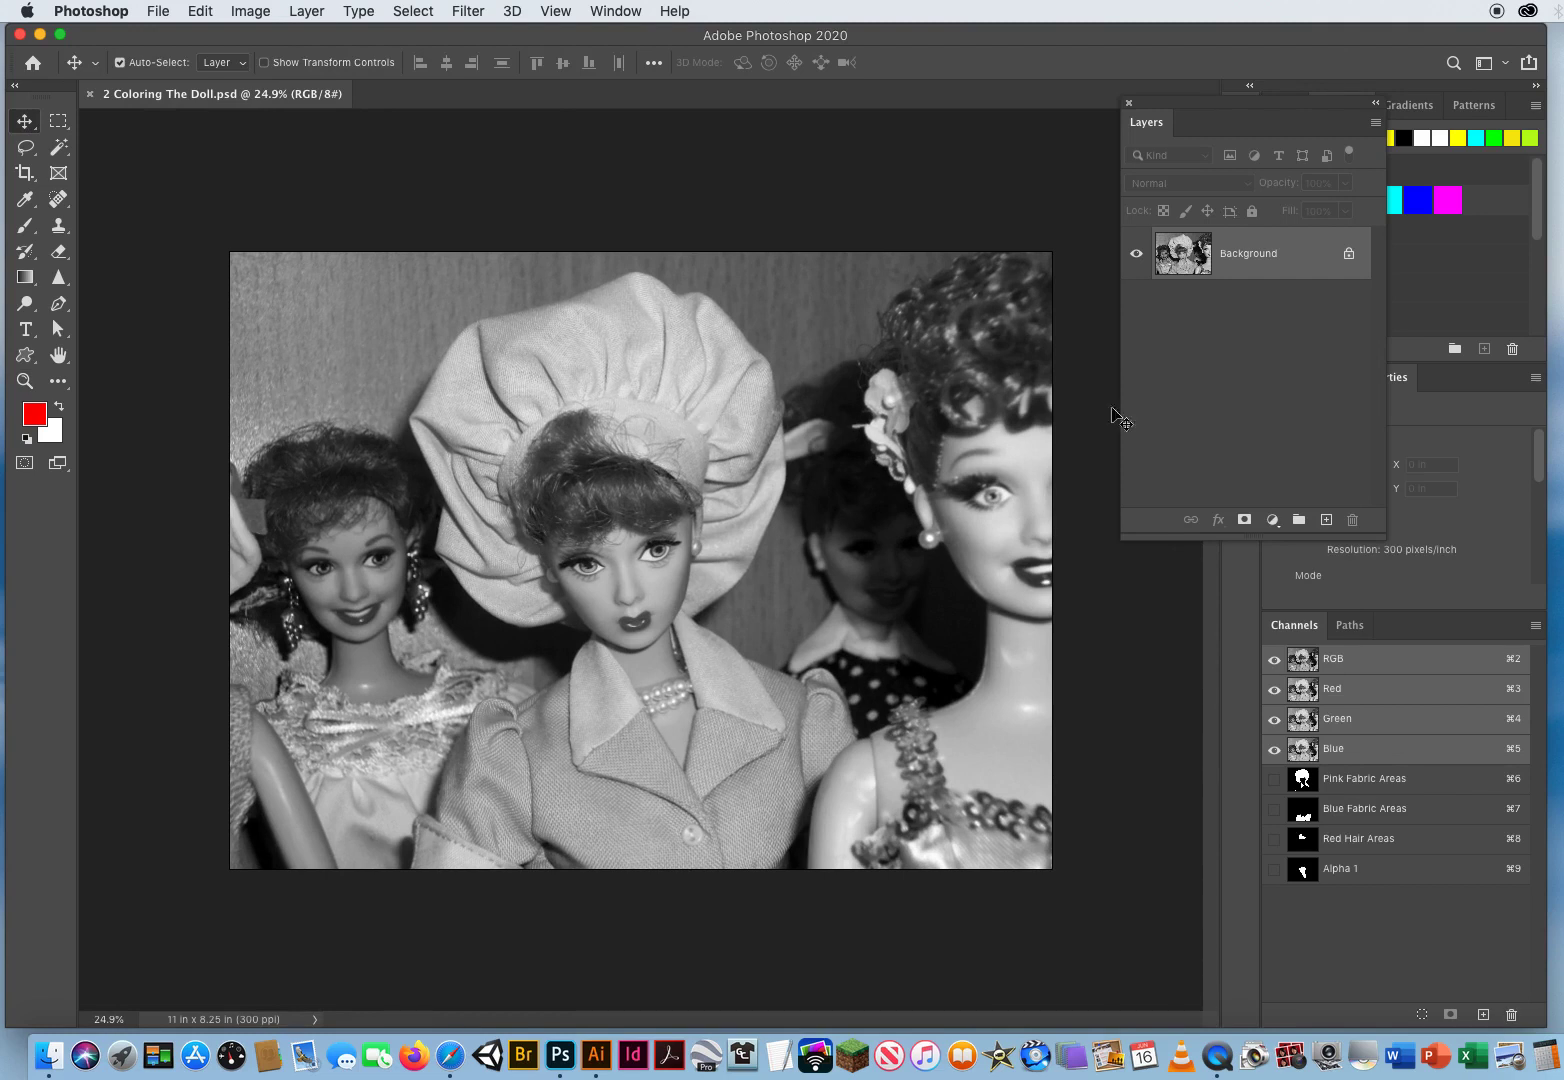
pyautogui.moveTo(1171, 106); pyautogui.dragTo(938, 126)
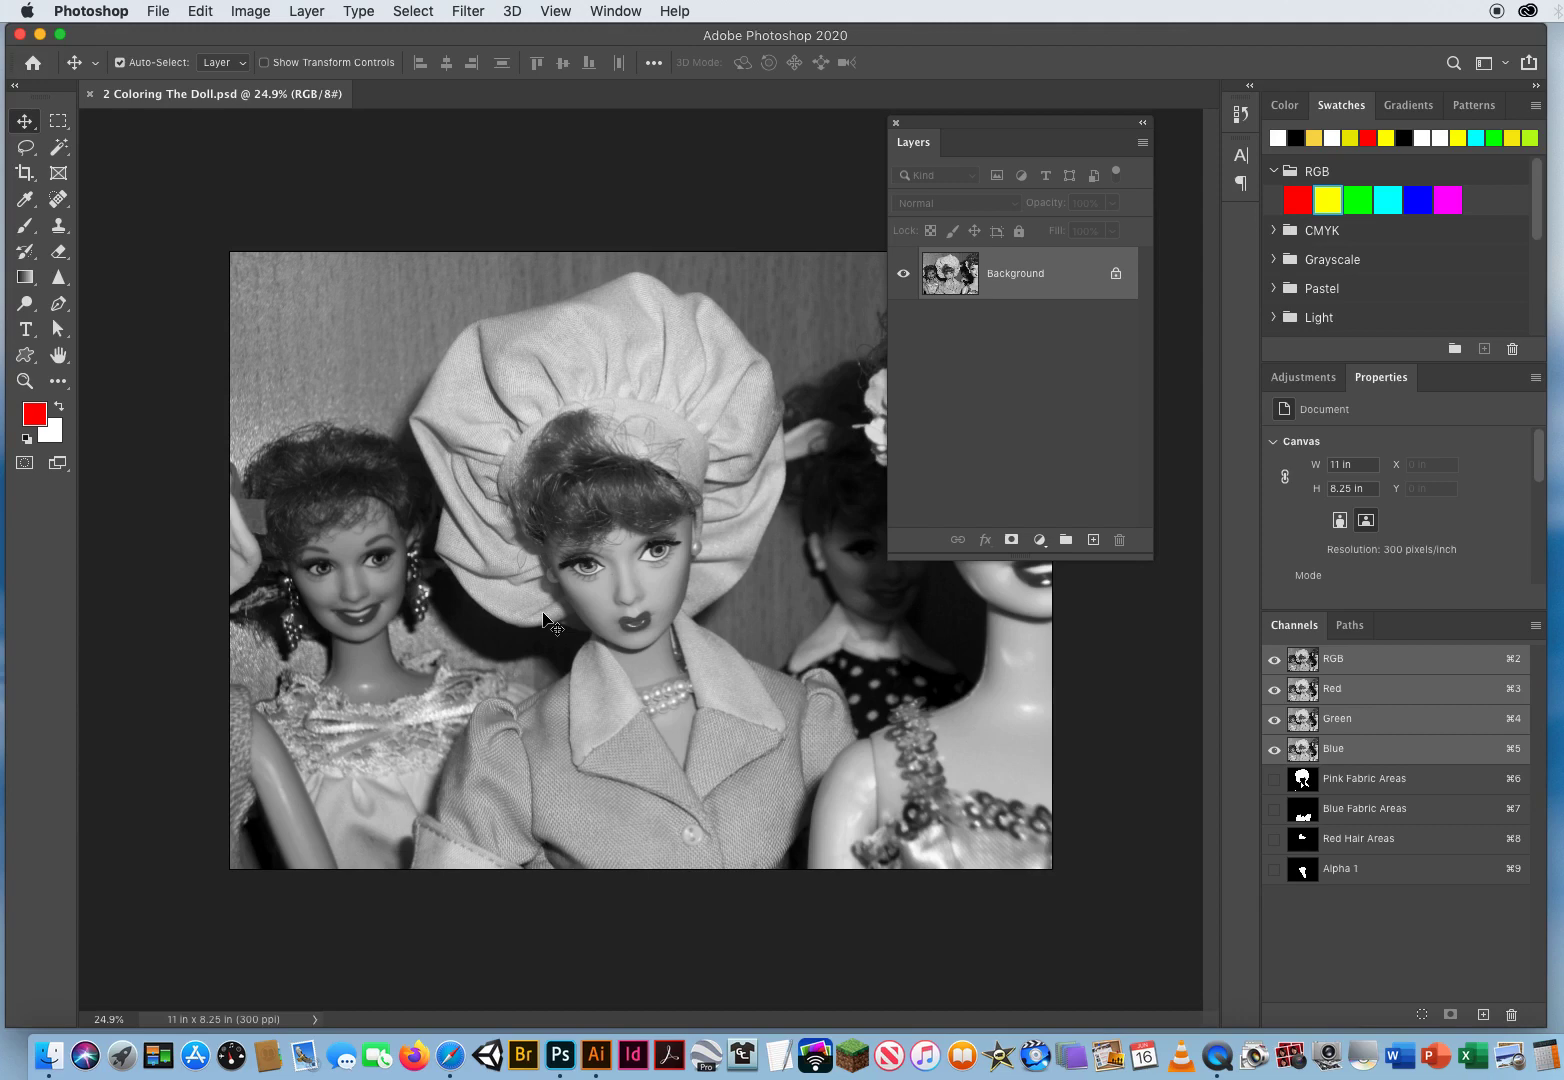
pyautogui.click(413, 11)
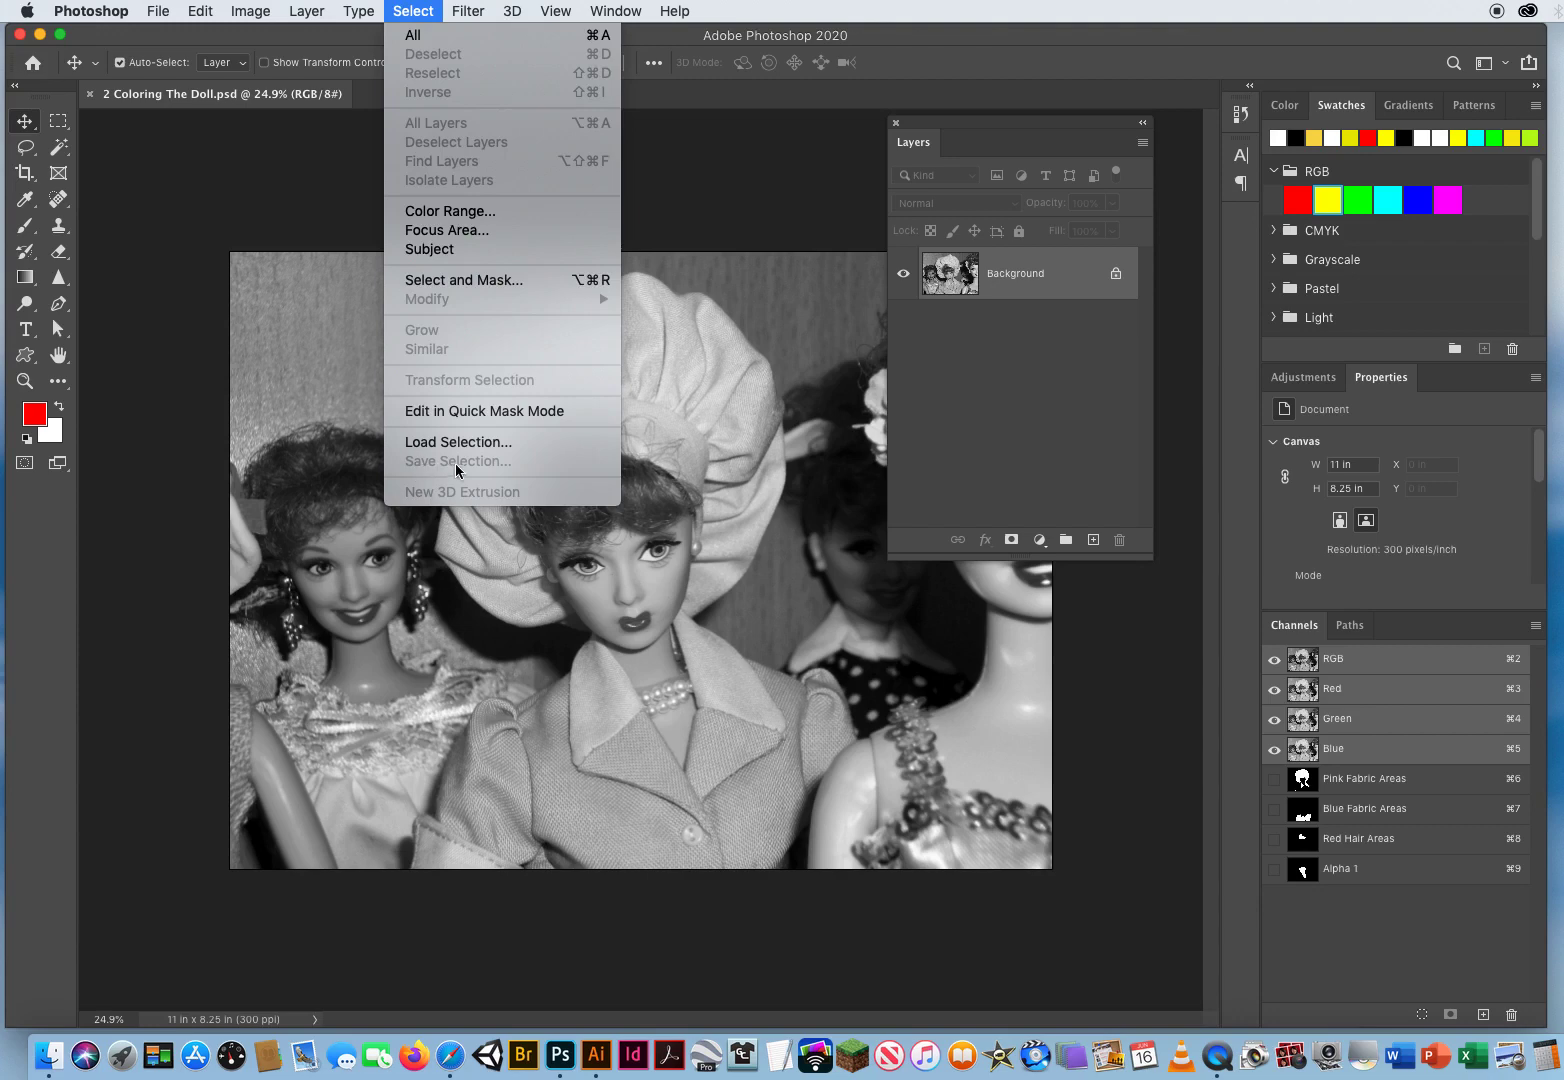
pyautogui.click(185, 441)
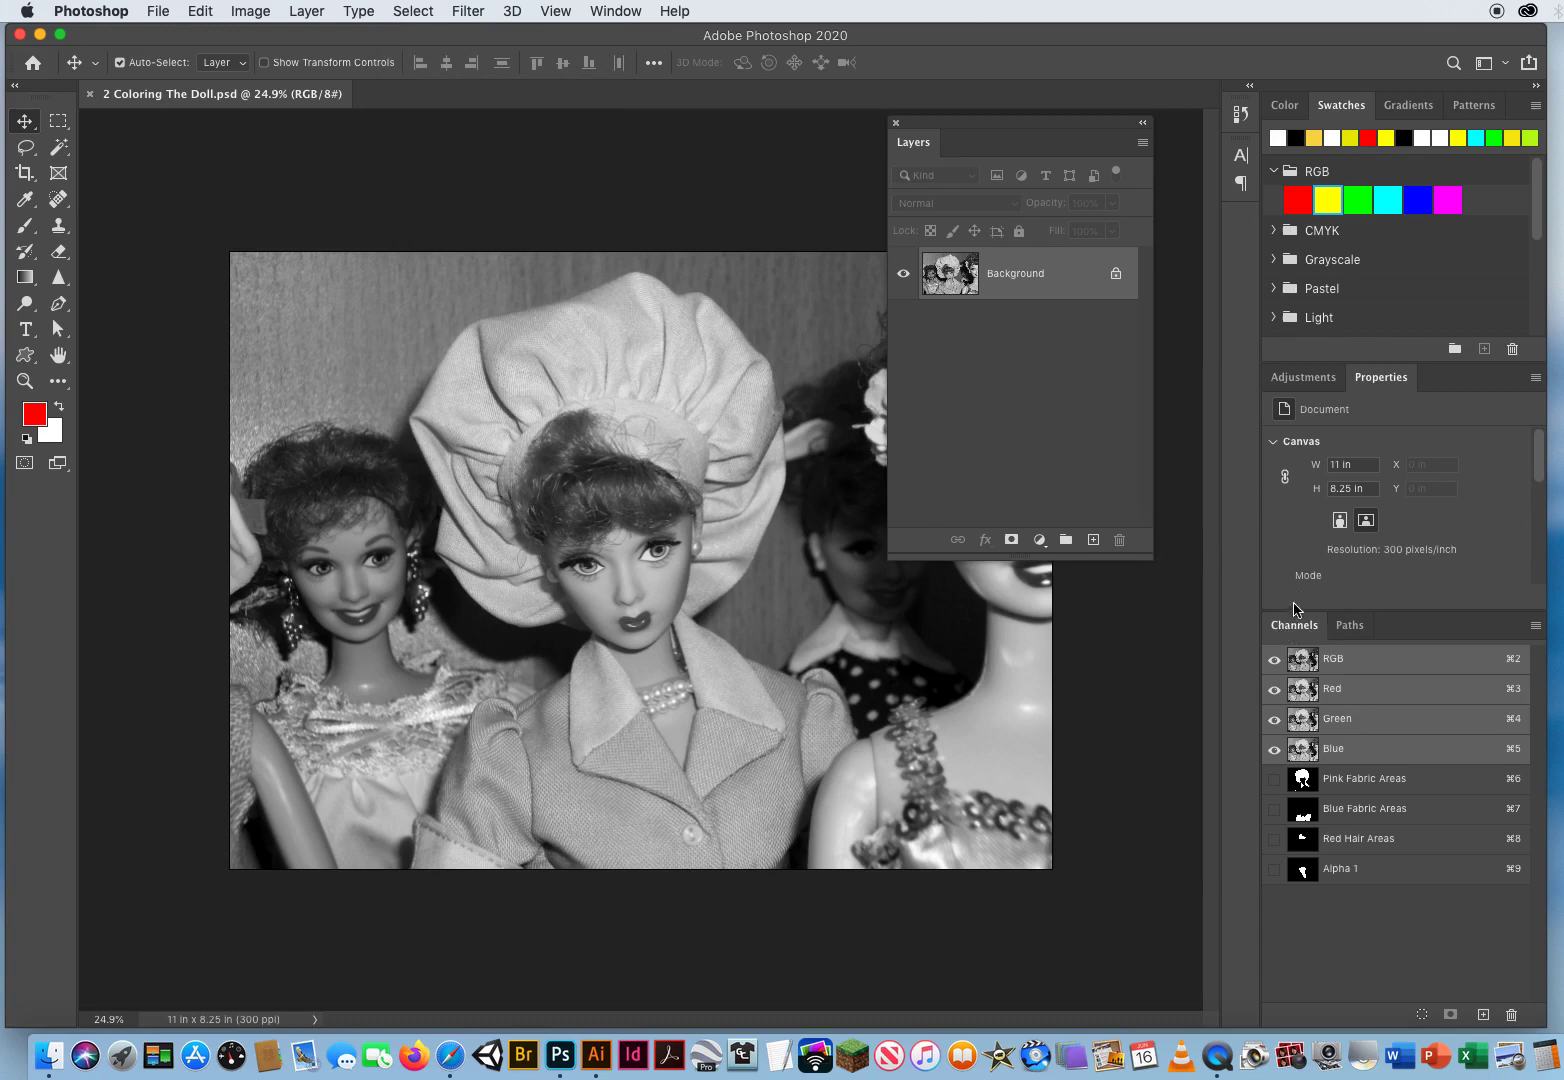
# - Examine the Pink Fabric Areas, Blue Fabric Areas, Red Hair Areas and Alpha 1 channels one by one, ending on the RGB composite
pyautogui.click(1343, 781)
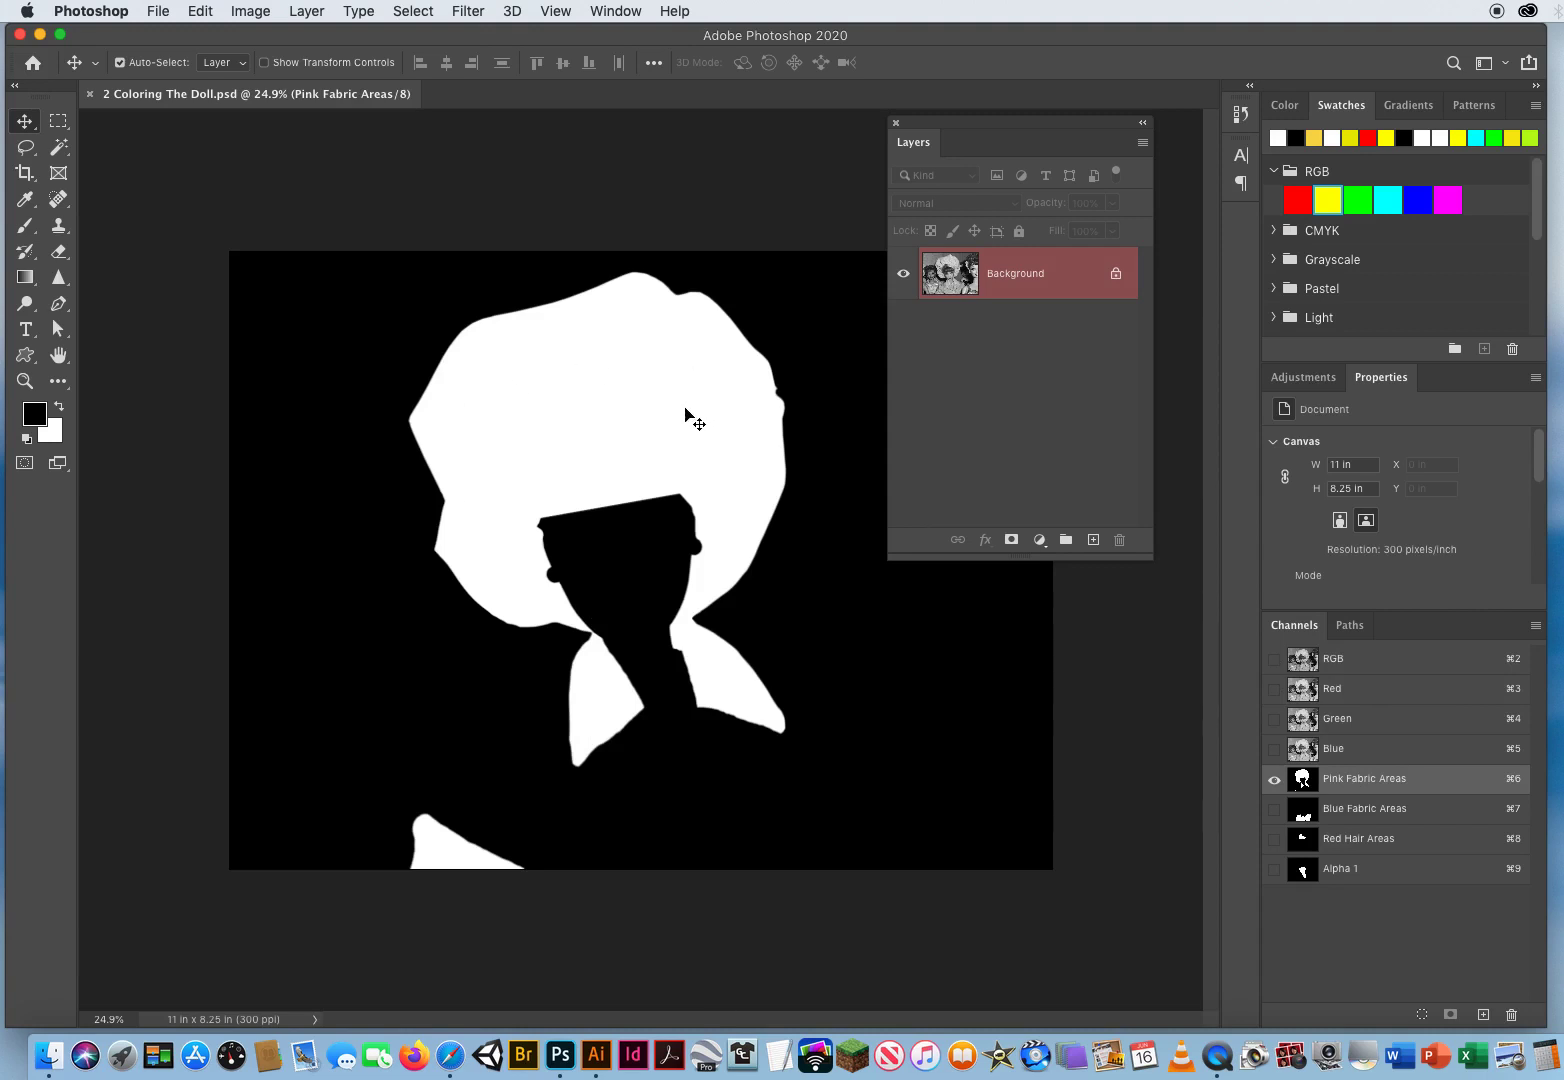
pyautogui.click(1352, 810)
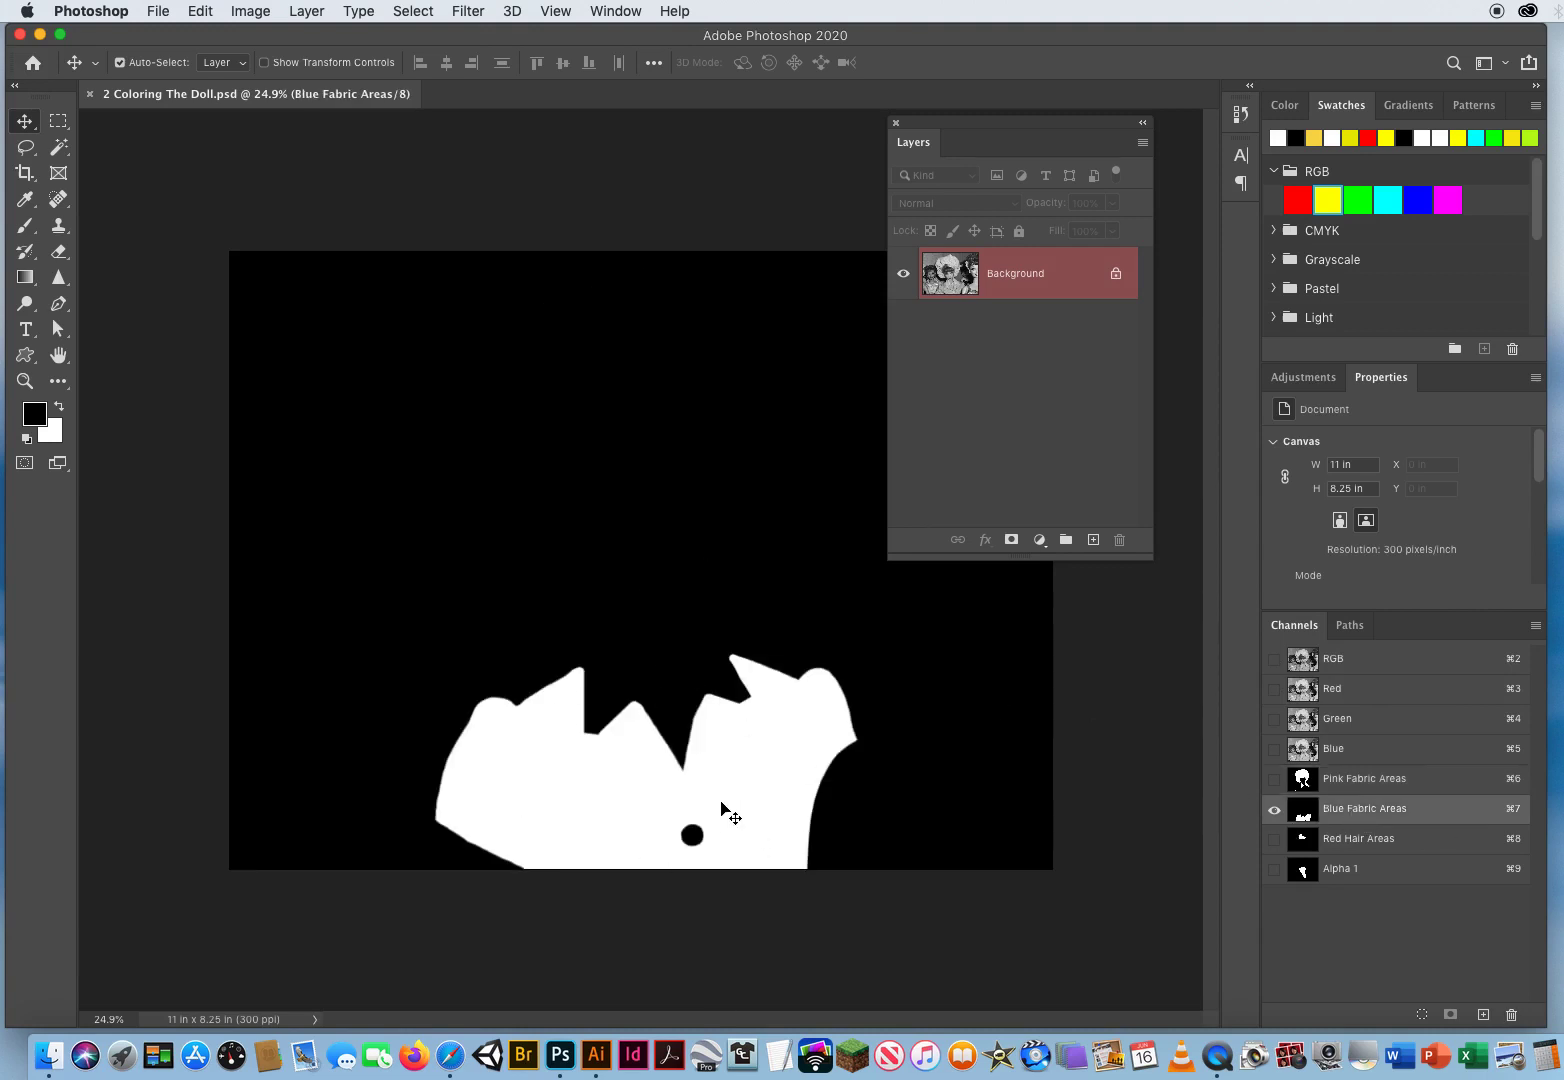
pyautogui.click(1368, 840)
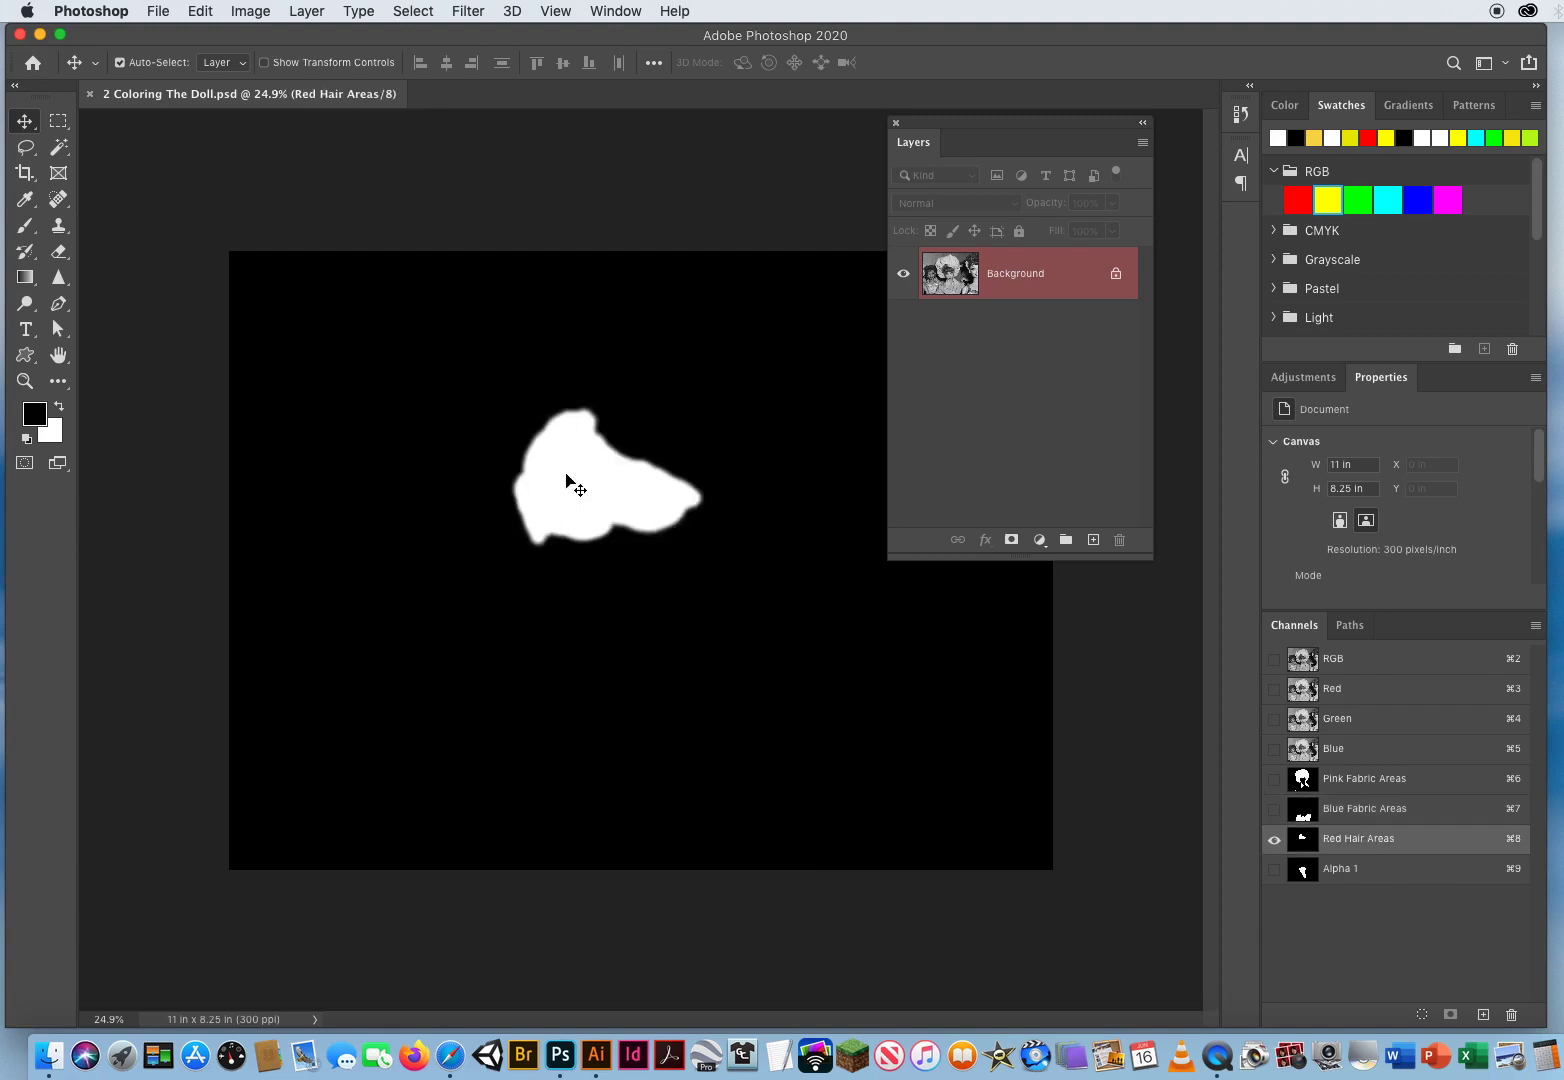
pyautogui.click(1342, 870)
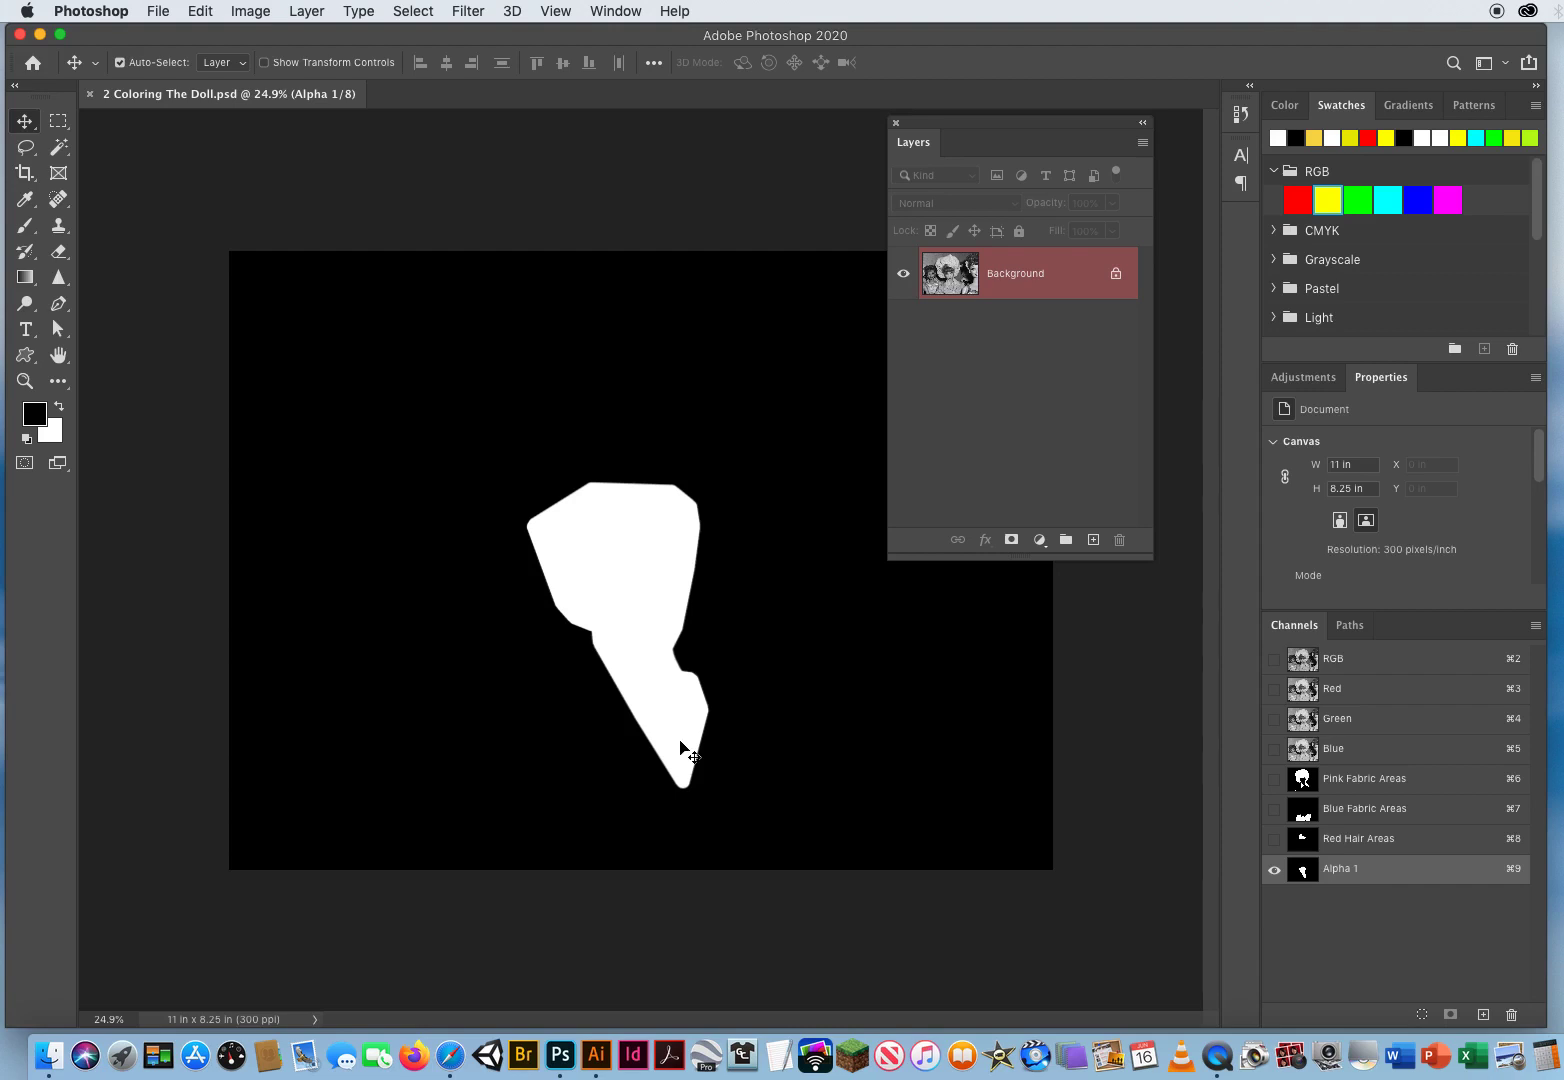
pyautogui.click(1342, 783)
pyautogui.click(1345, 811)
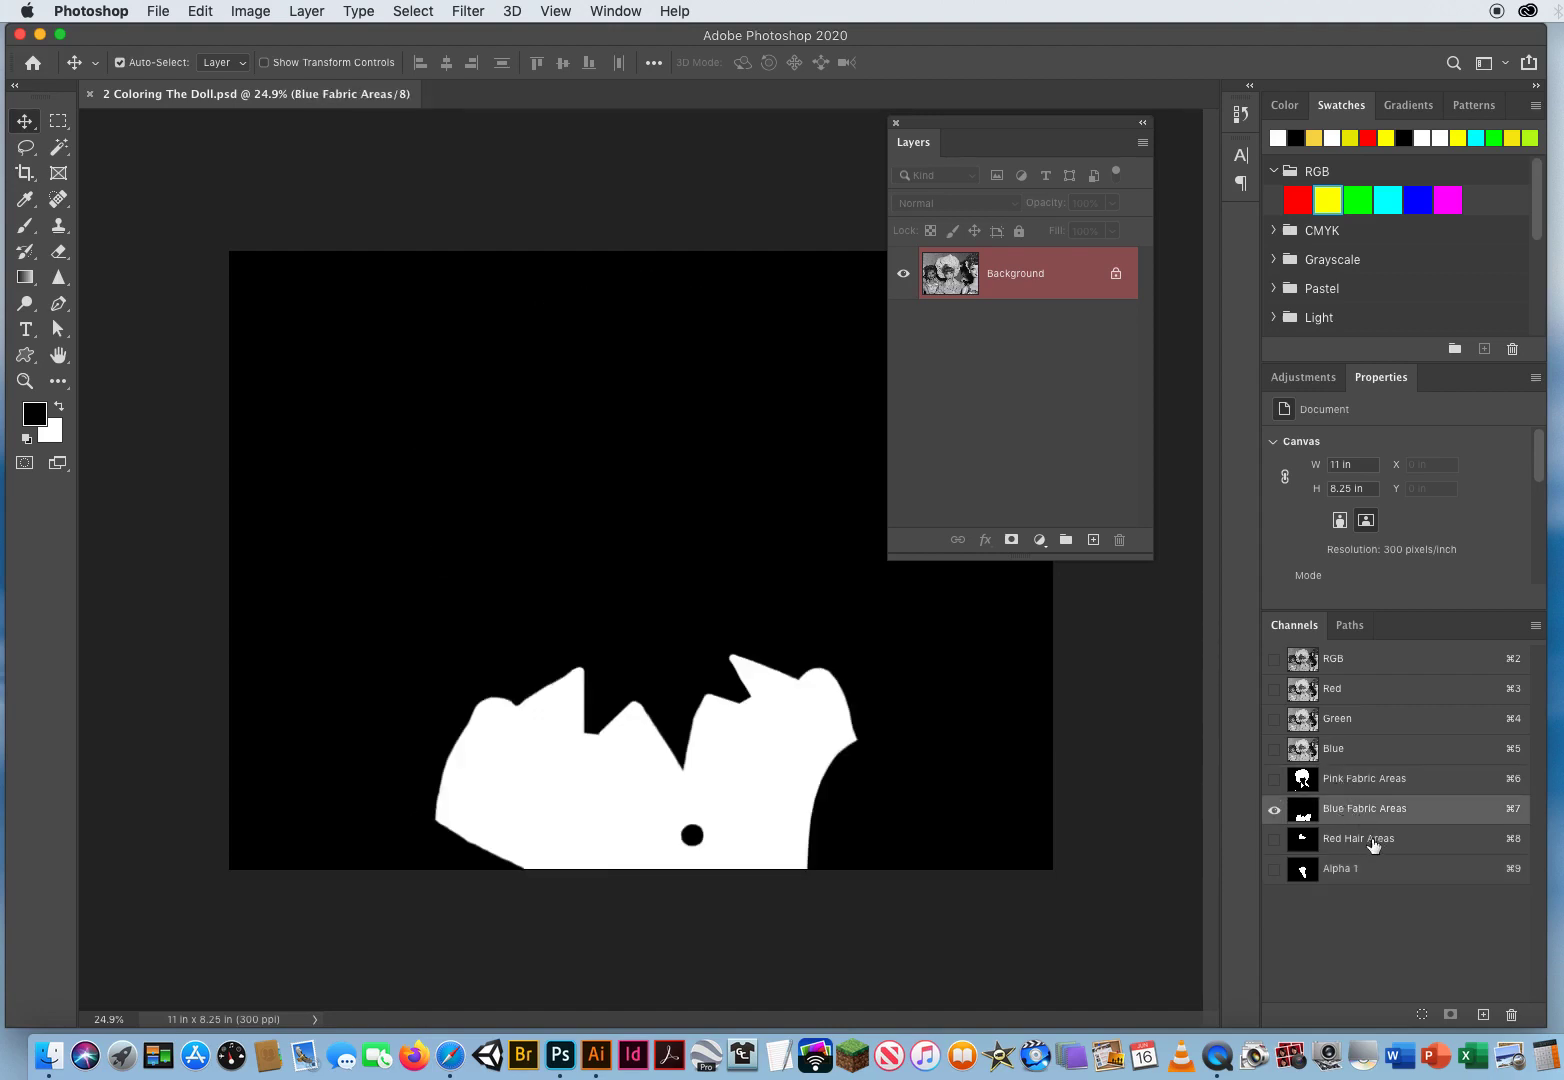
pyautogui.click(1348, 842)
pyautogui.click(1342, 872)
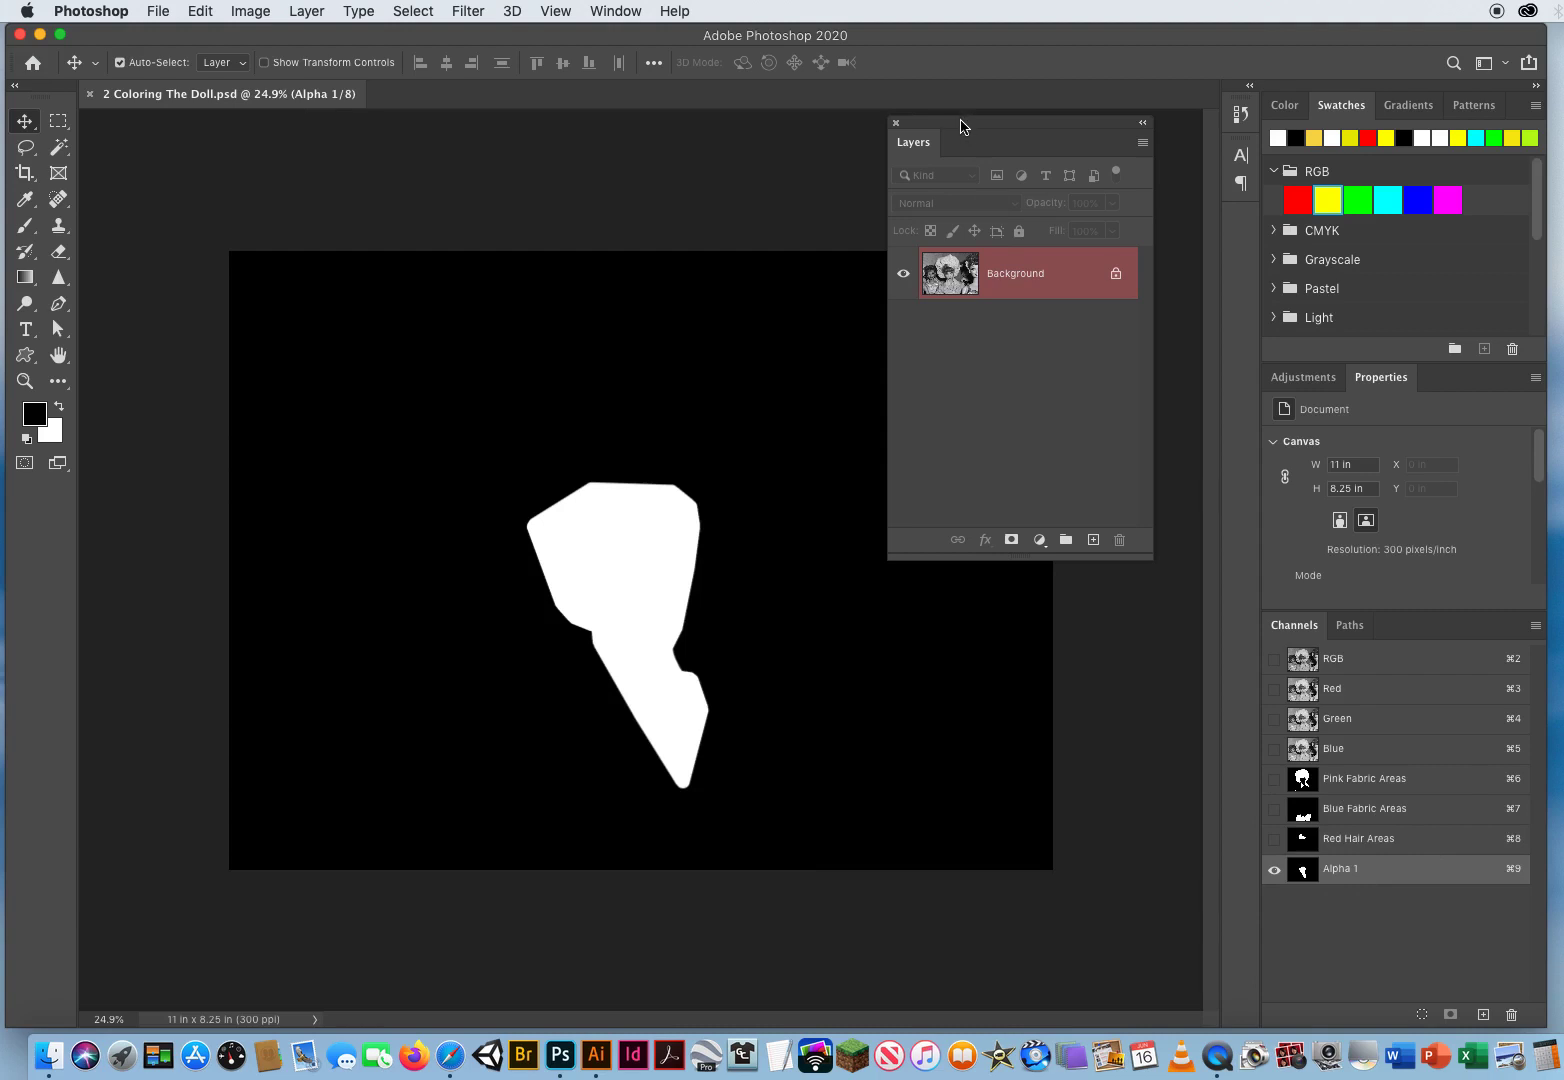
pyautogui.moveTo(960, 125); pyautogui.dragTo(953, 239)
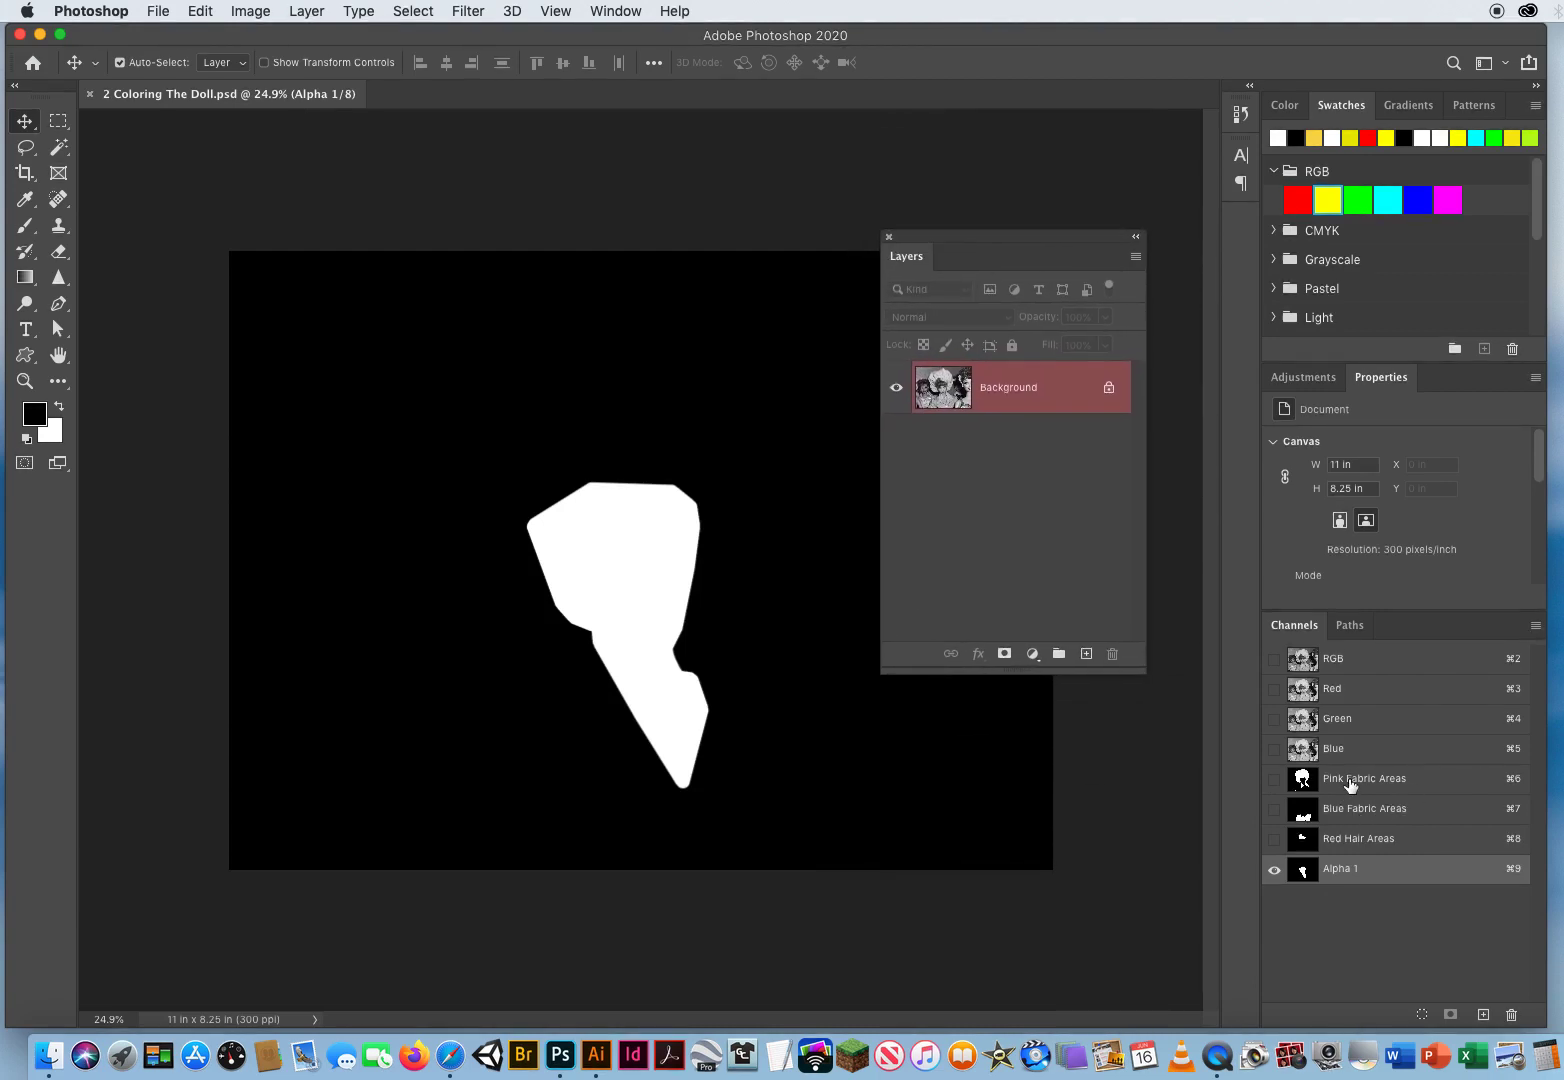
pyautogui.click(1351, 785)
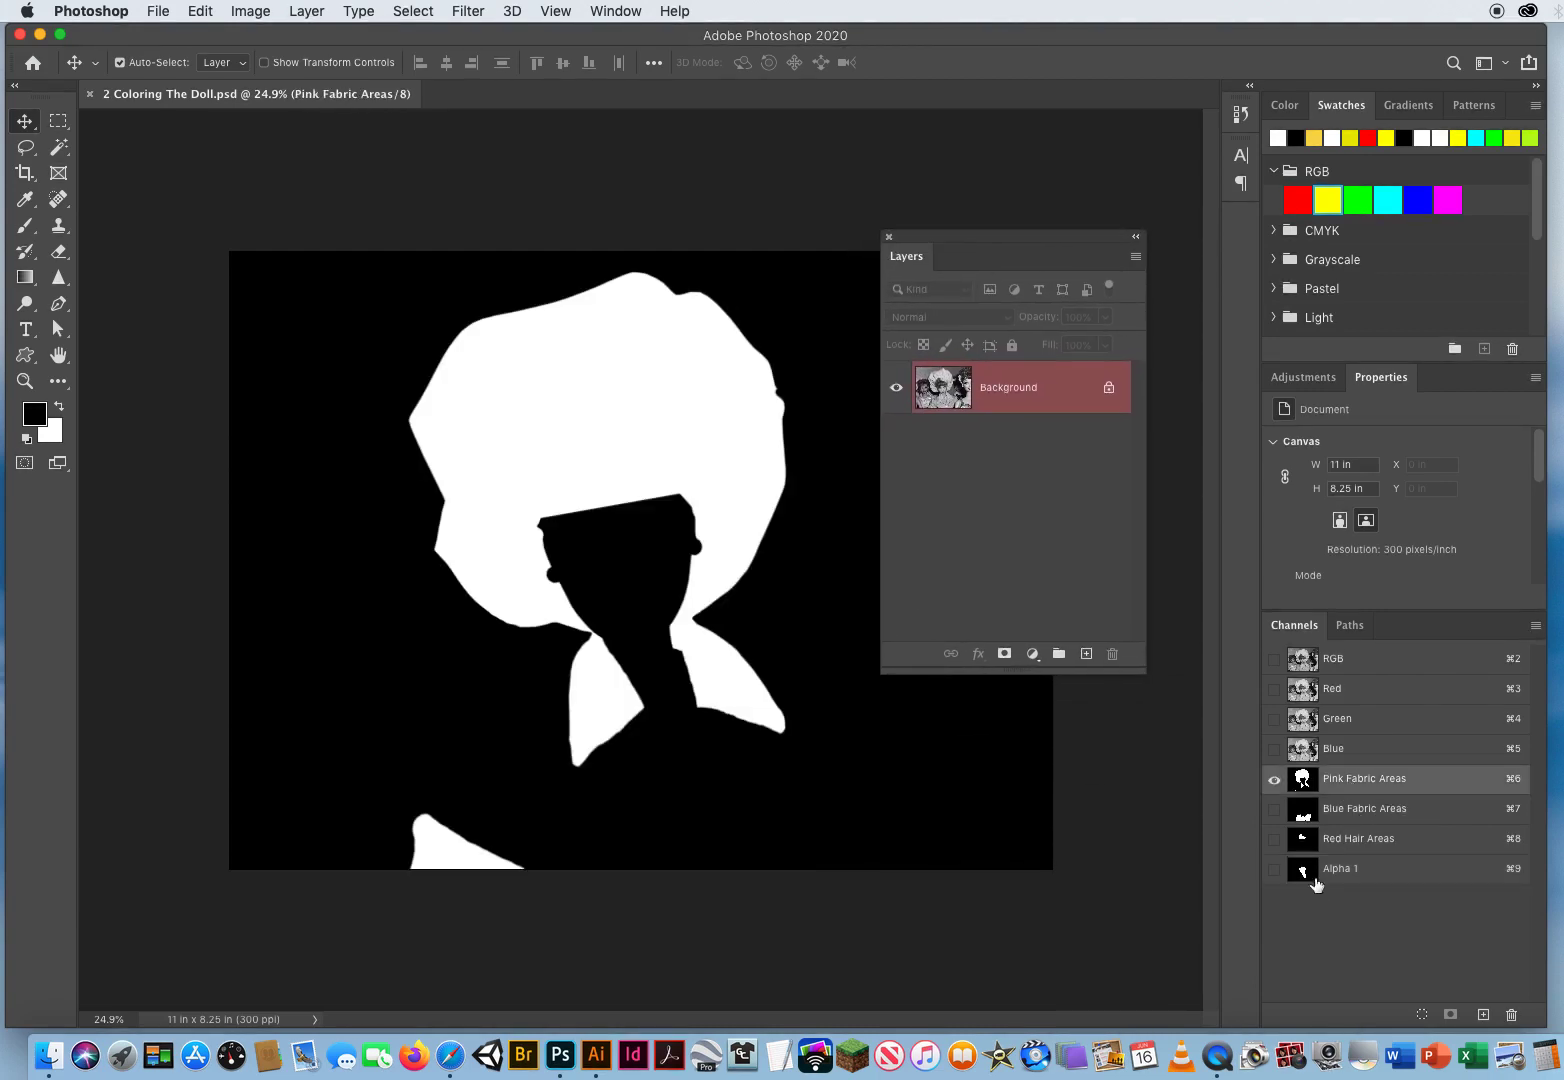
pyautogui.click(1336, 662)
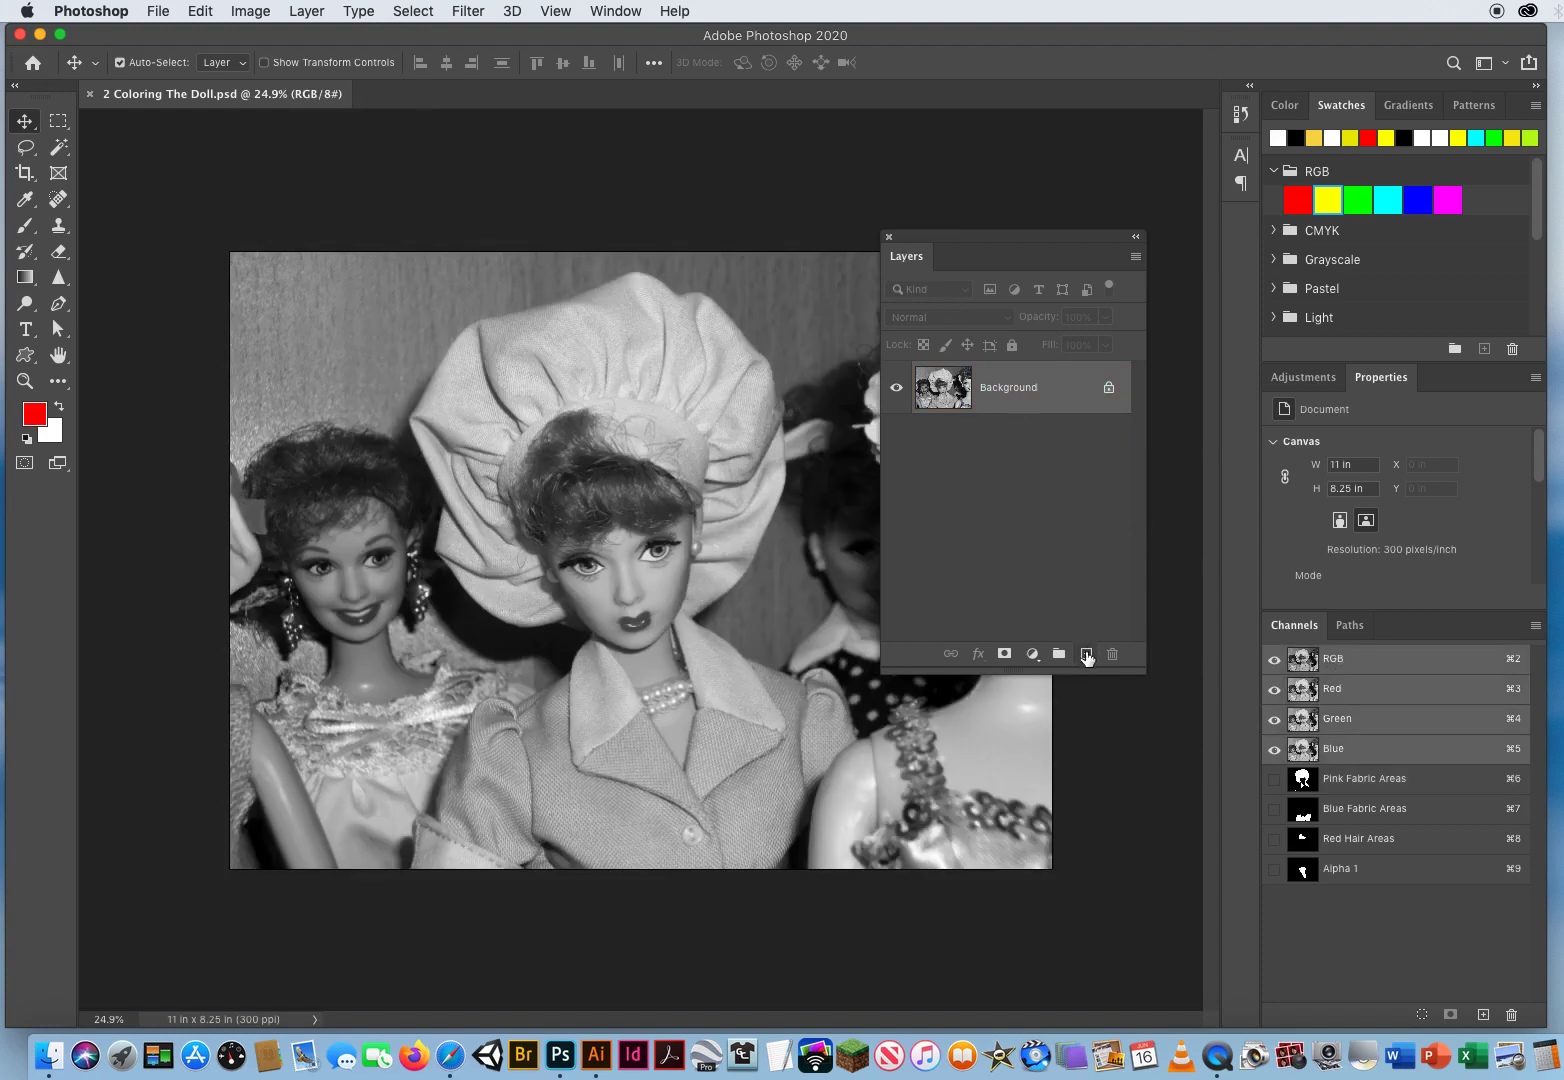
# - Add a new empty layer above the Background and name it Pink Fabric
pyautogui.click(1087, 655)
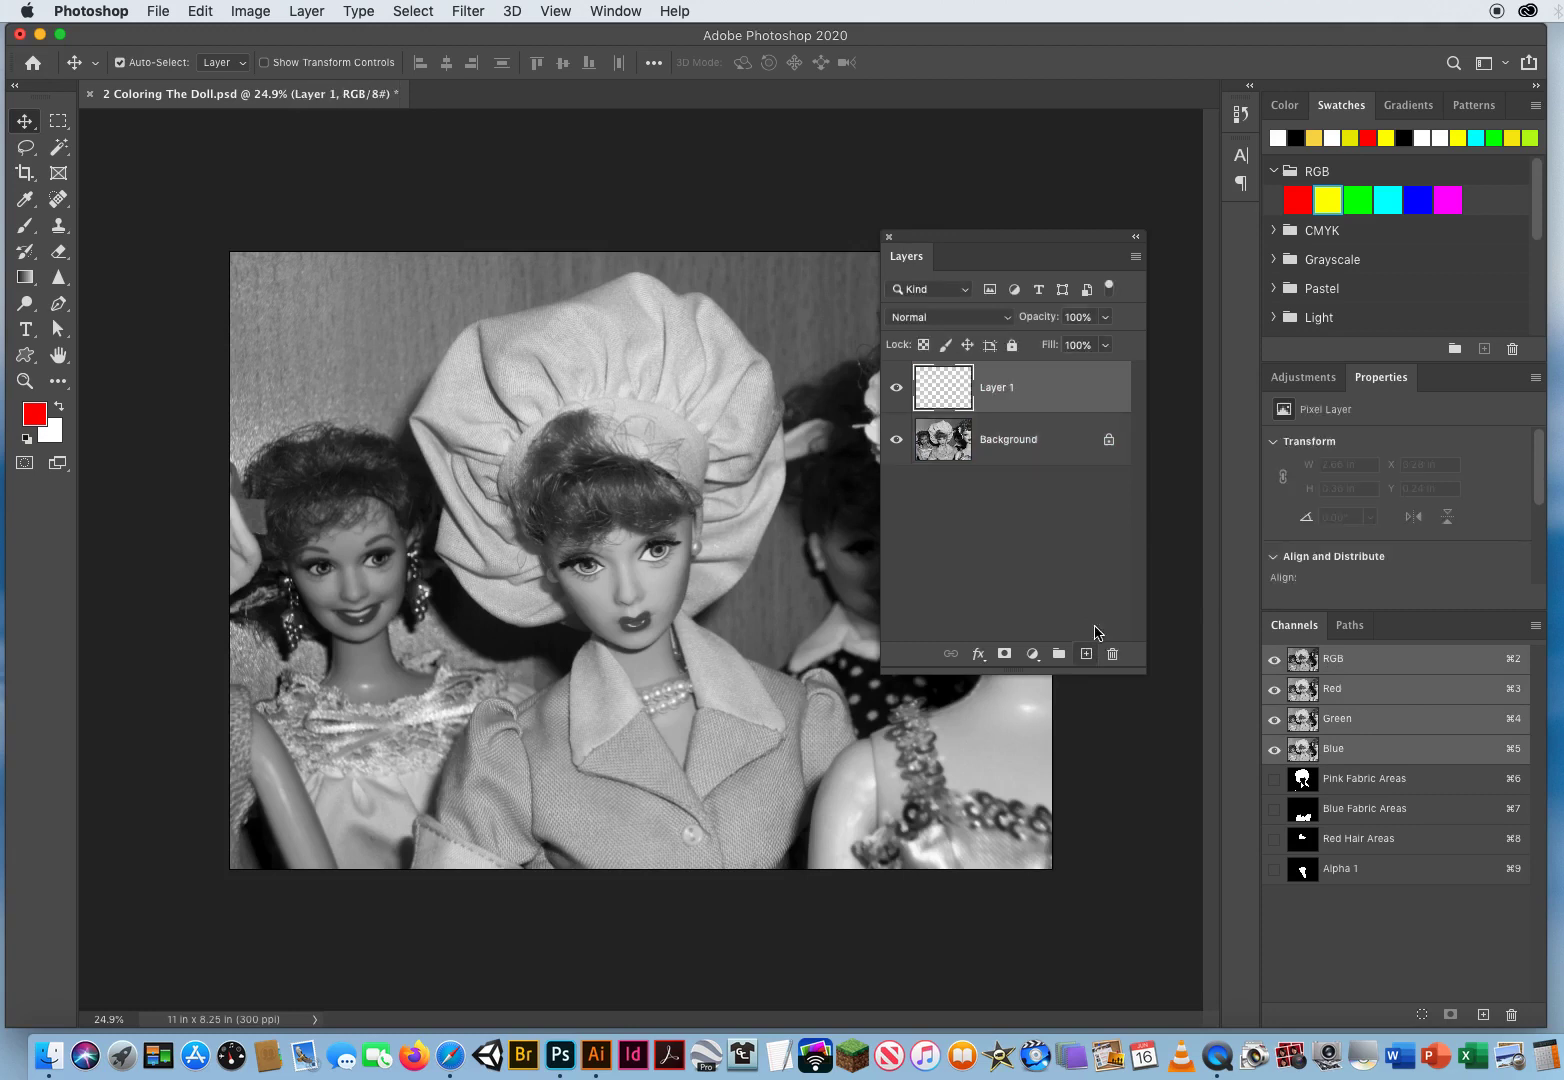
pyautogui.doubleClick(998, 389)
pyautogui.write('P')
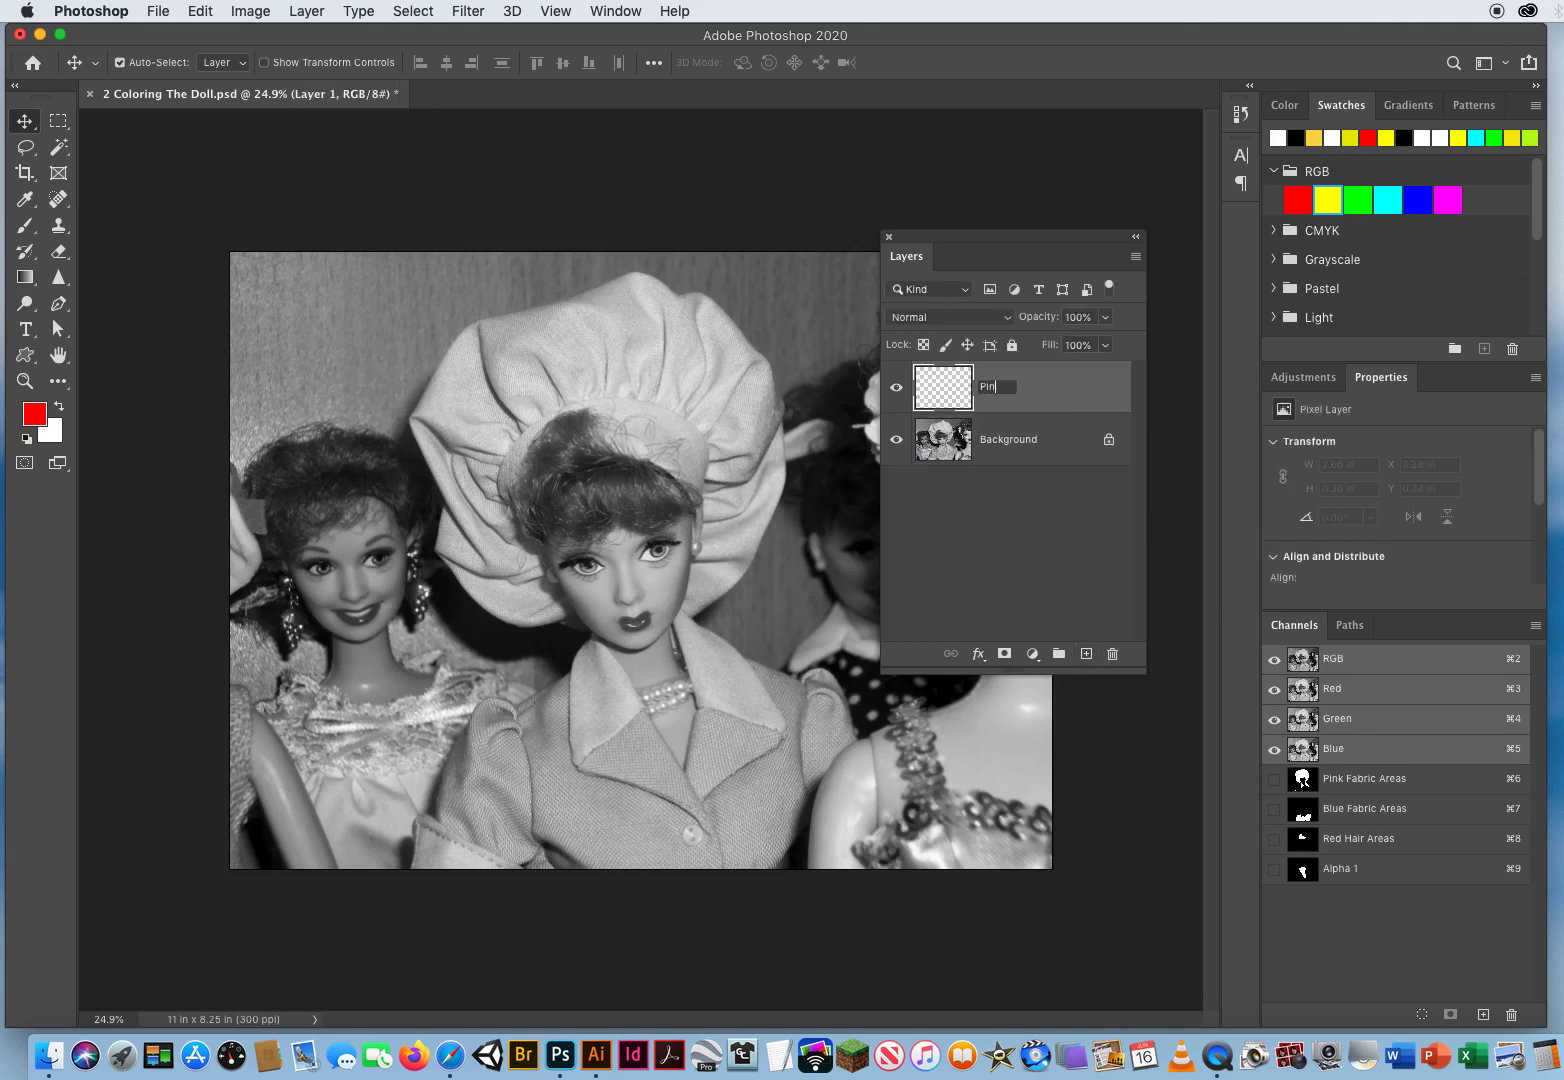
pyautogui.write('ink Fabric')
pyautogui.press('Return')
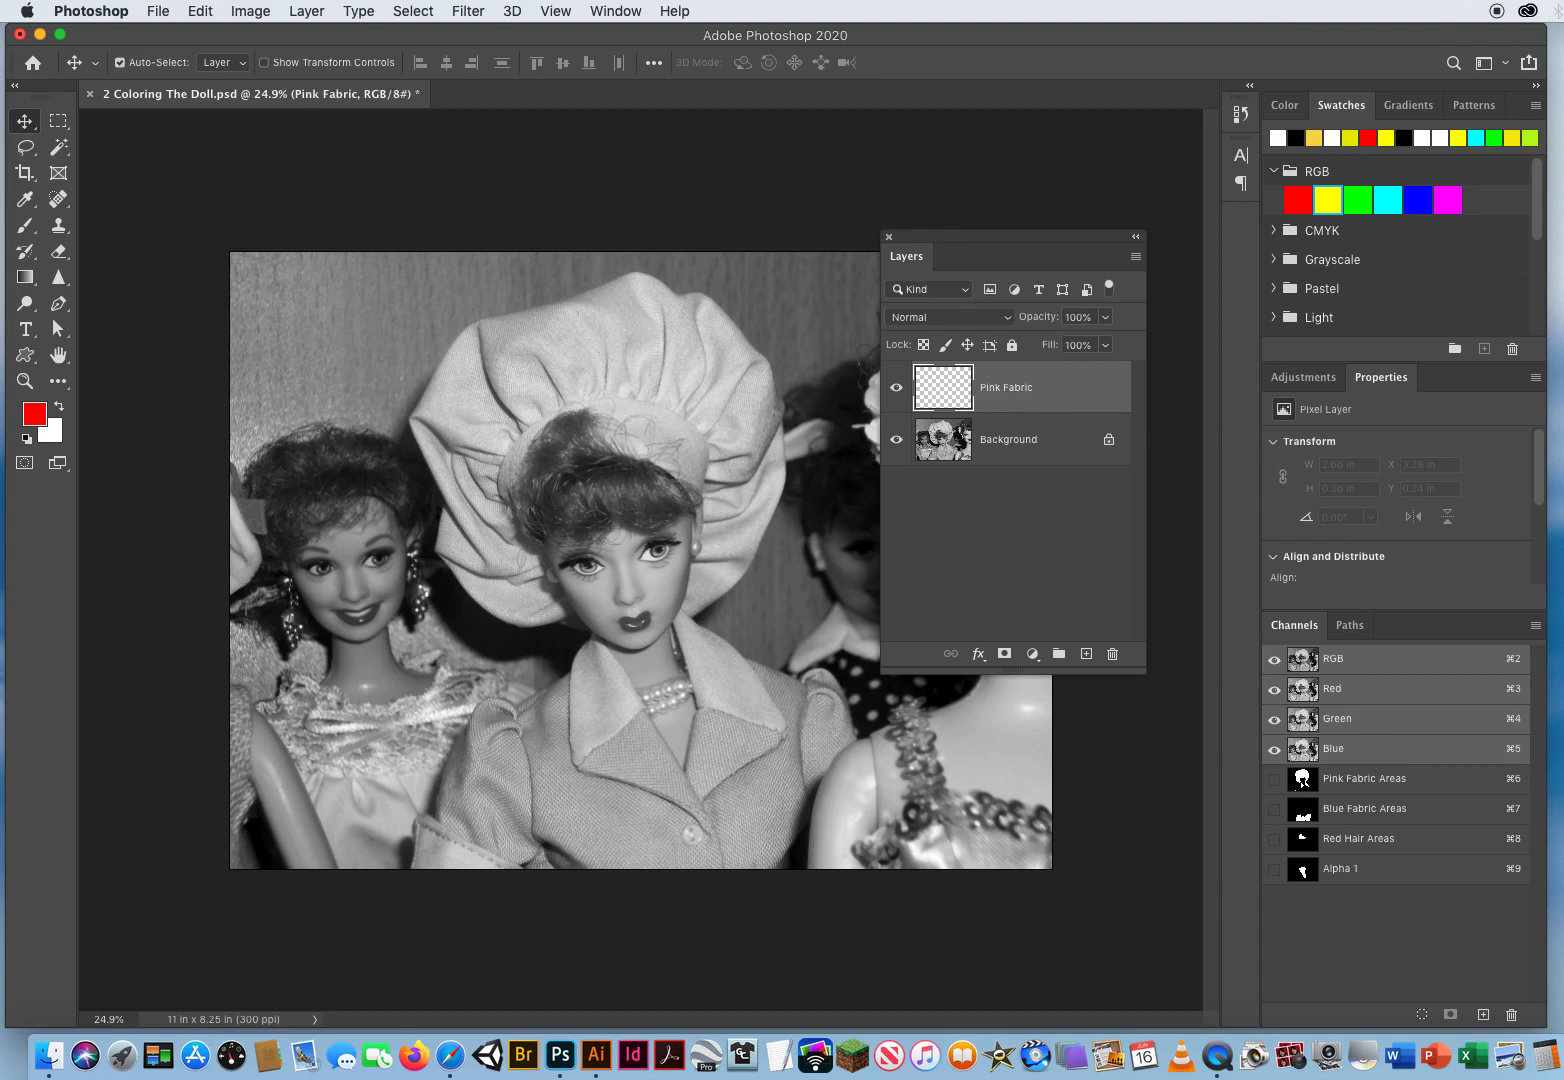
# - Add another empty layer above Pink Fabric and name it Blue Fabric
pyautogui.click(1087, 655)
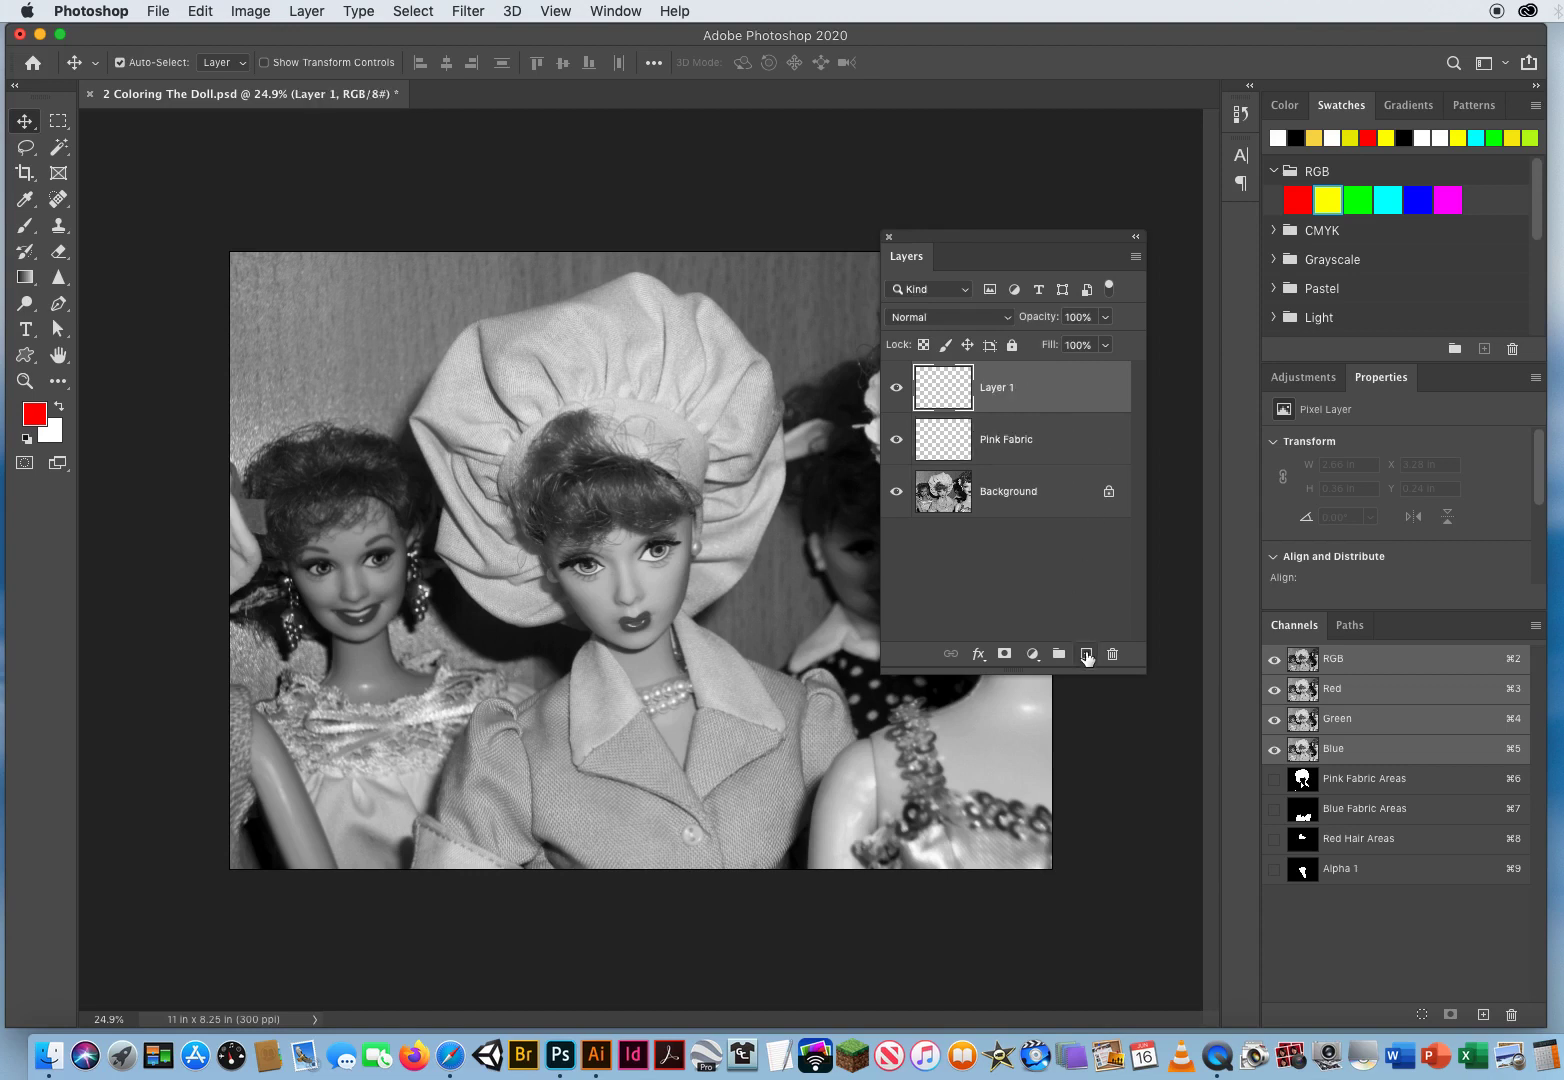
pyautogui.doubleClick(997, 387)
pyautogui.write('Blue Fabric')
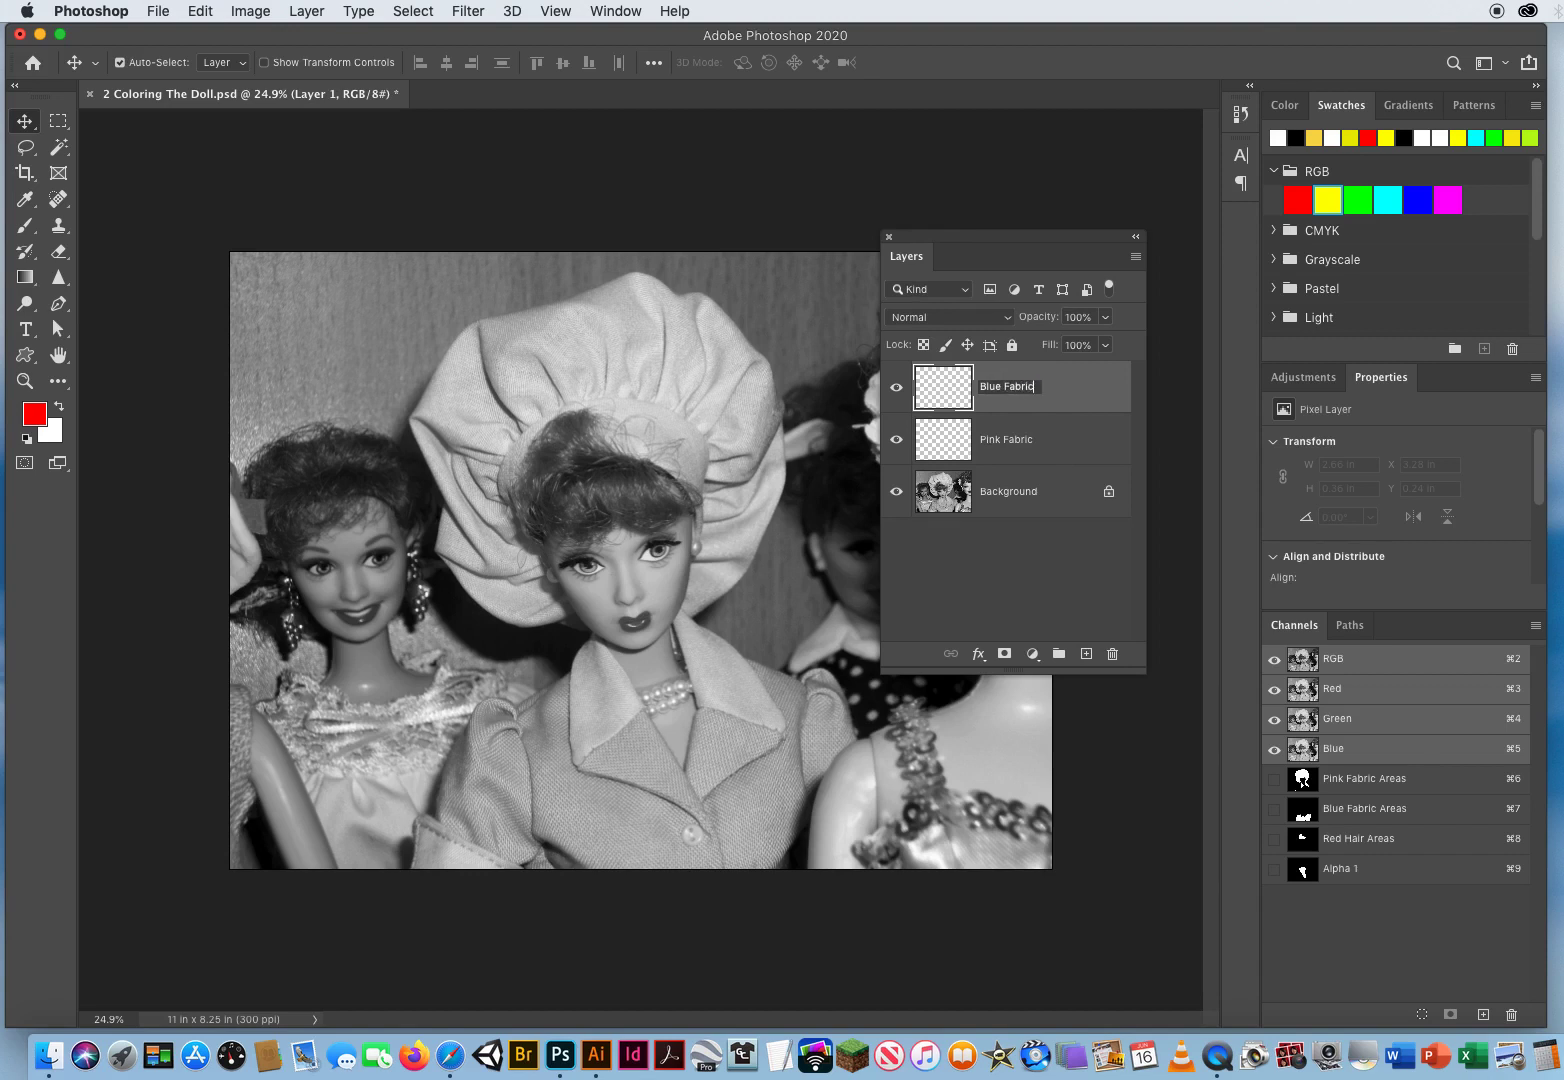
pyautogui.press('Return')
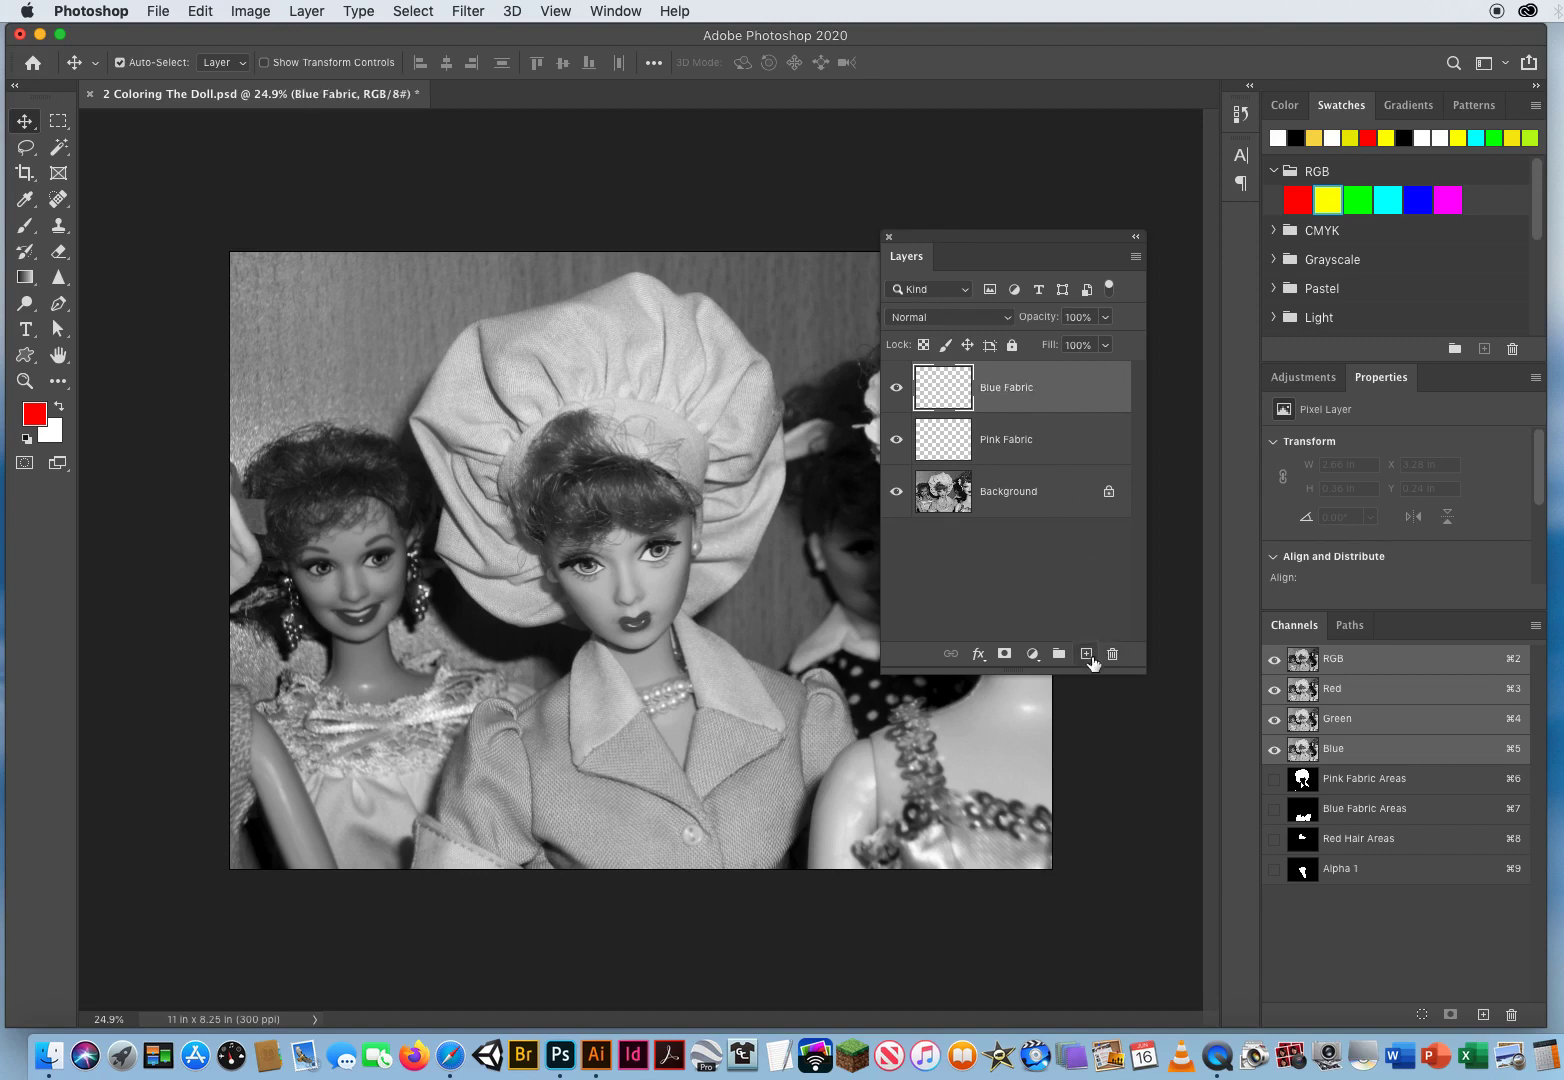
# - Add an empty layer above Blue Fabric and name it Red Hair
pyautogui.click(1087, 655)
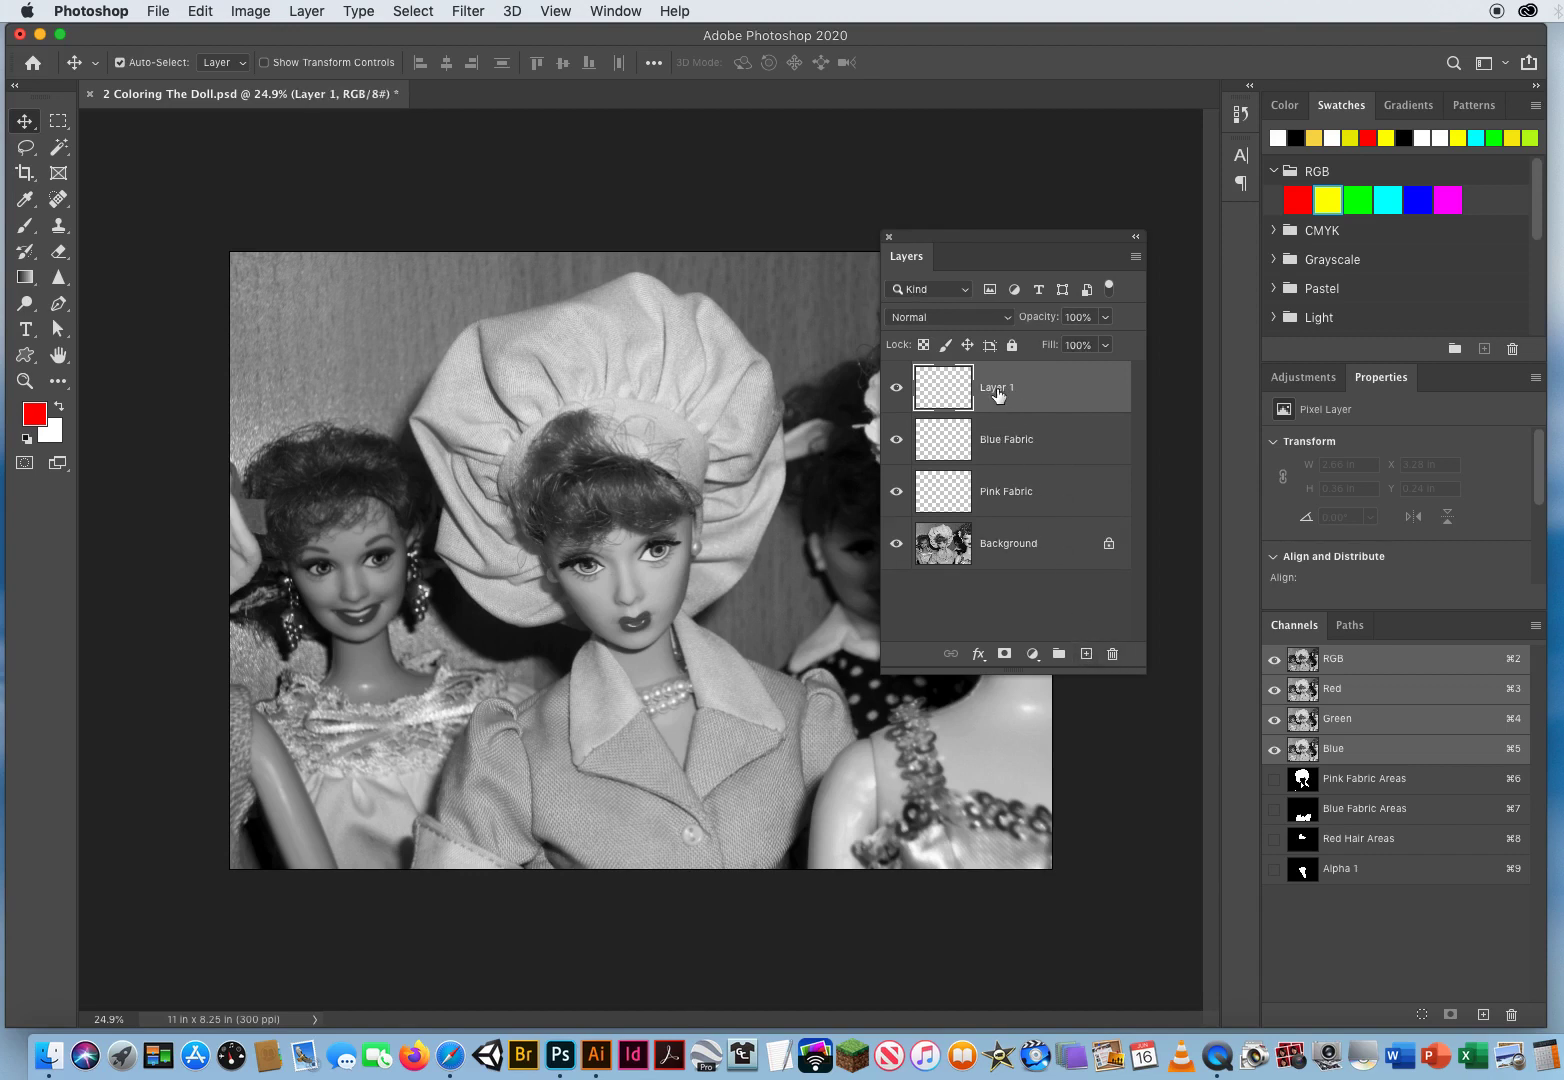
pyautogui.doubleClick(997, 387)
pyautogui.write('Red Hair')
pyautogui.press('Return')
# - Add an empty layer named Skintone above Red Hair, lengthening and repositioning the Layers panel to fit the stack
pyautogui.moveTo(1002, 672); pyautogui.dragTo(1002, 728)
pyautogui.click(1086, 709)
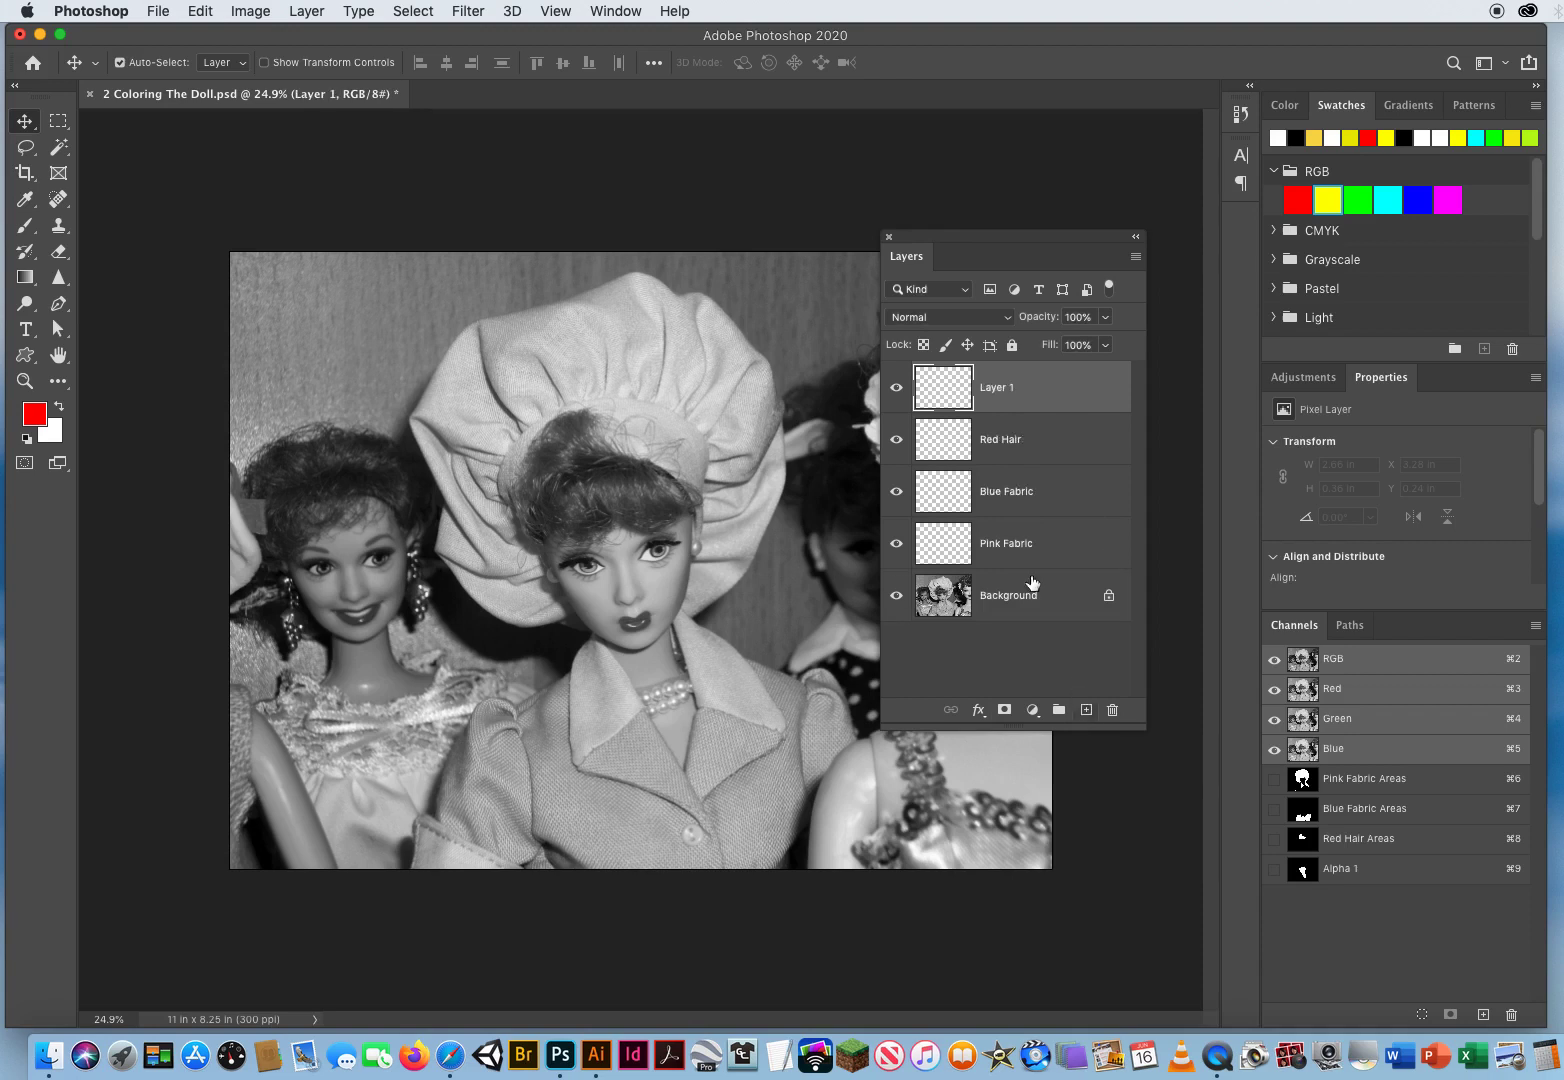
pyautogui.doubleClick(997, 388)
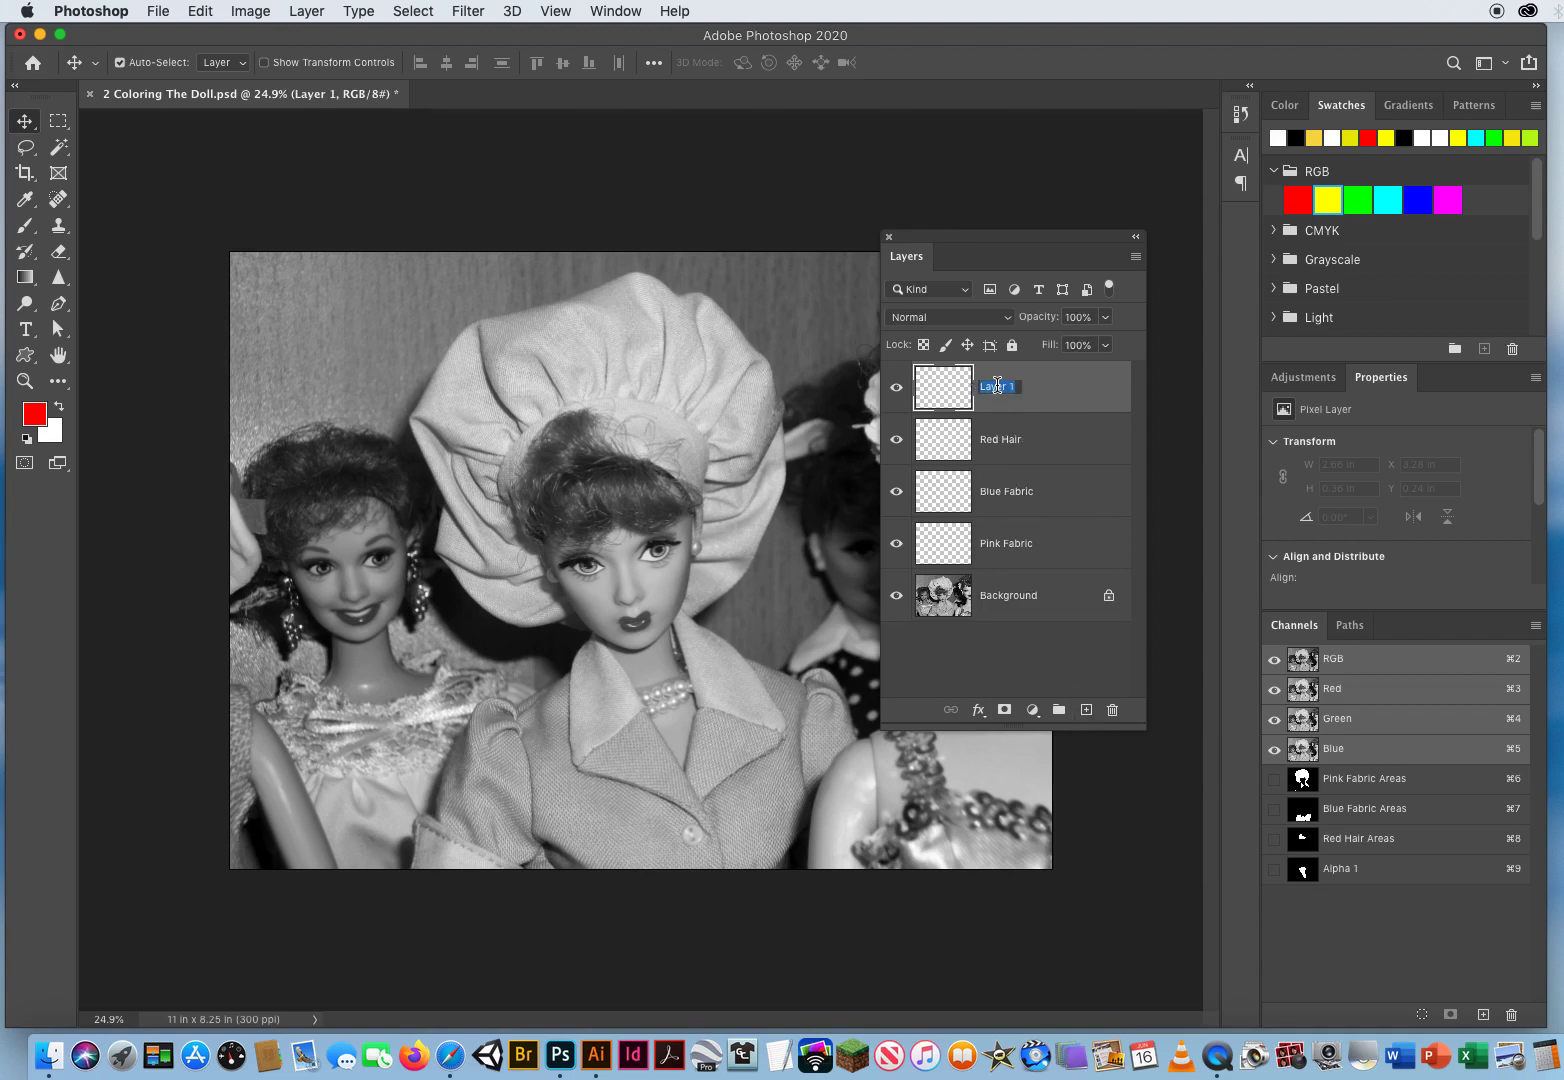
pyautogui.write('Skintone')
pyautogui.press('Return')
pyautogui.moveTo(974, 244); pyautogui.dragTo(1017, 147)
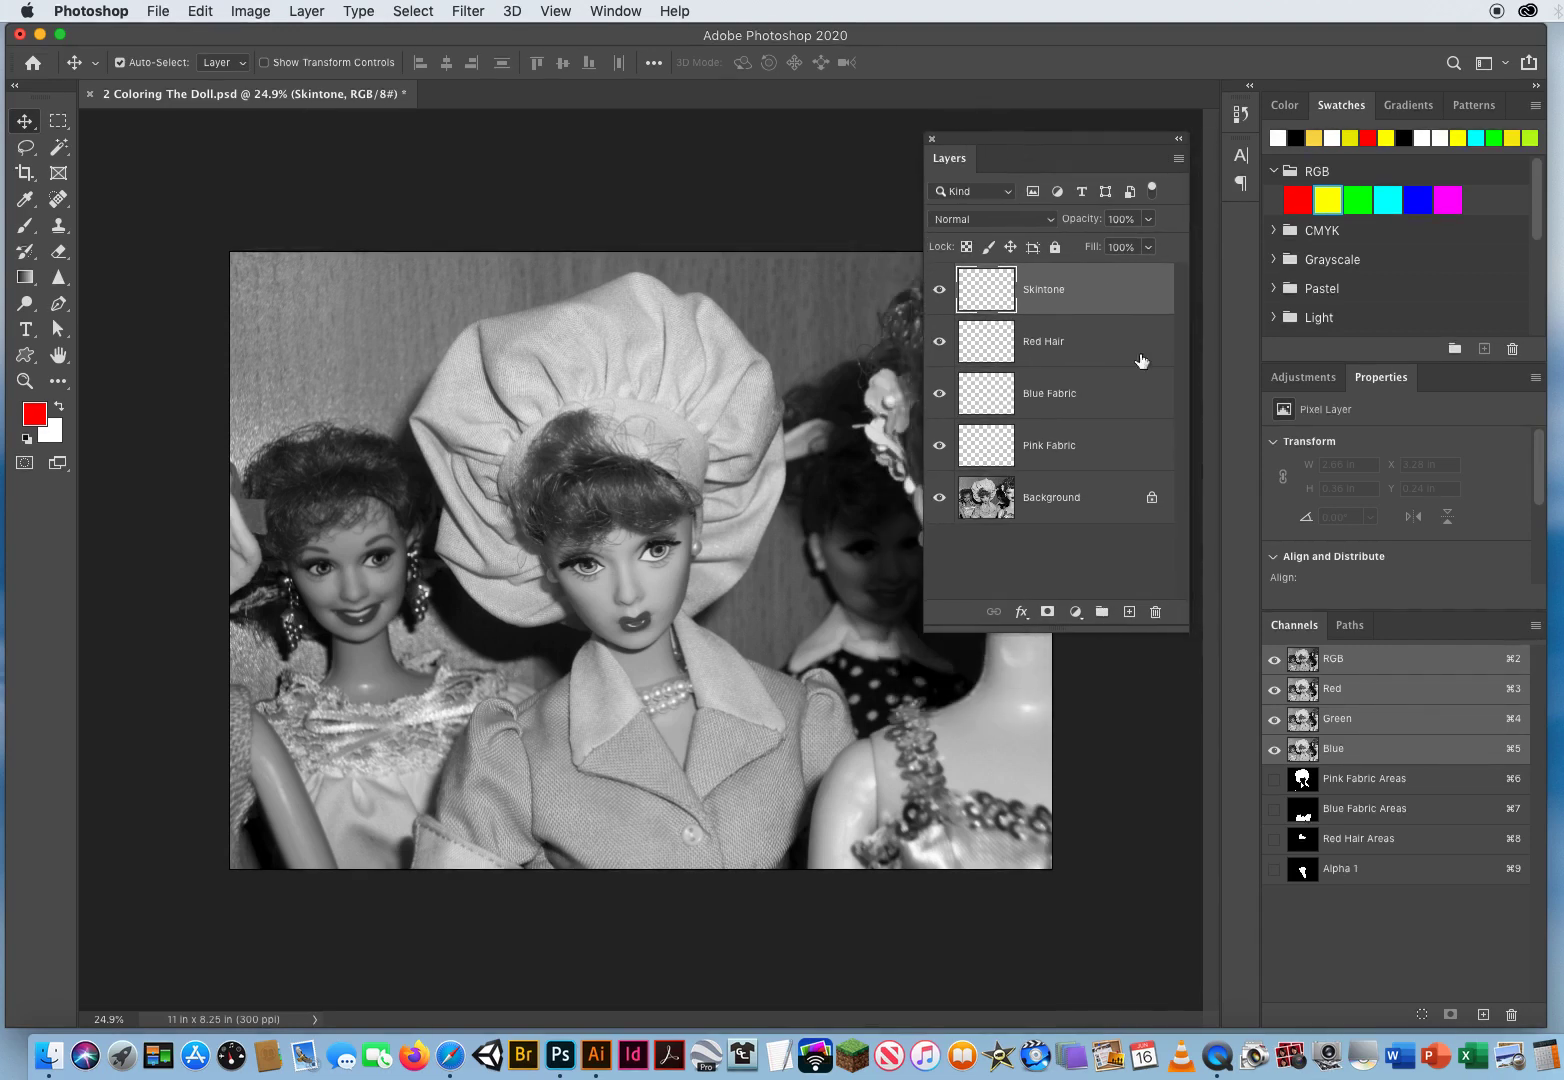
# - Select the Pink Fabric layer and set the foreground color to the light red ff4848
pyautogui.click(1066, 448)
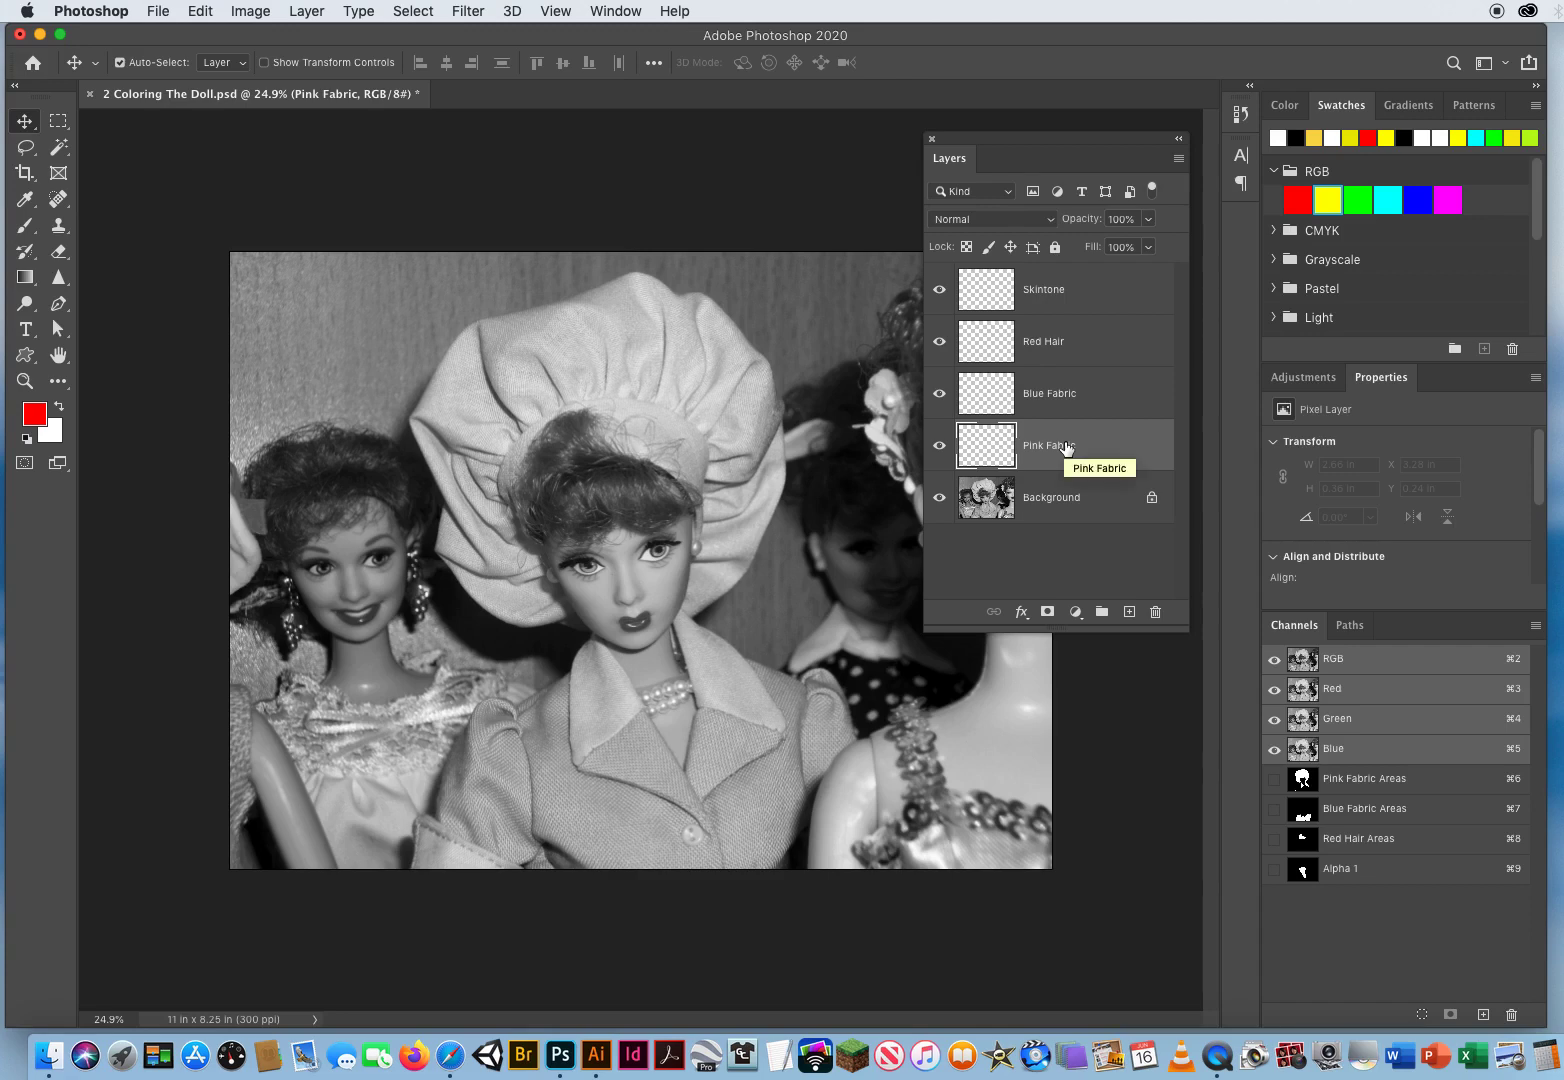
pyautogui.press('d')
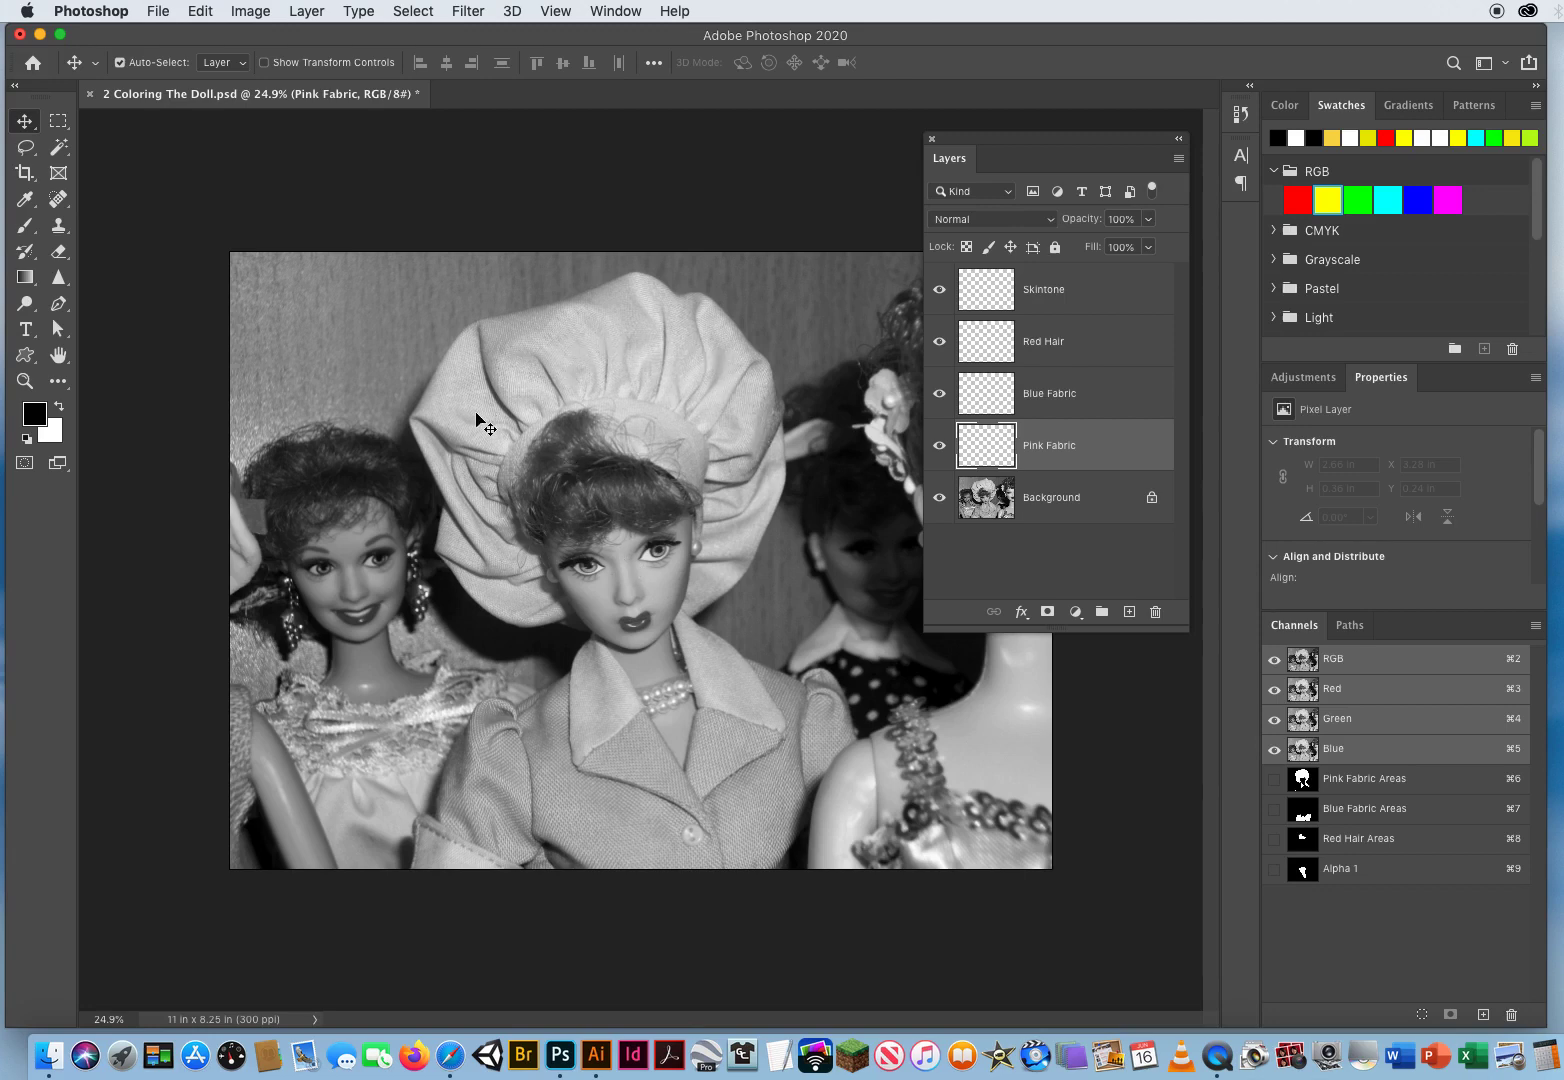
pyautogui.click(34, 418)
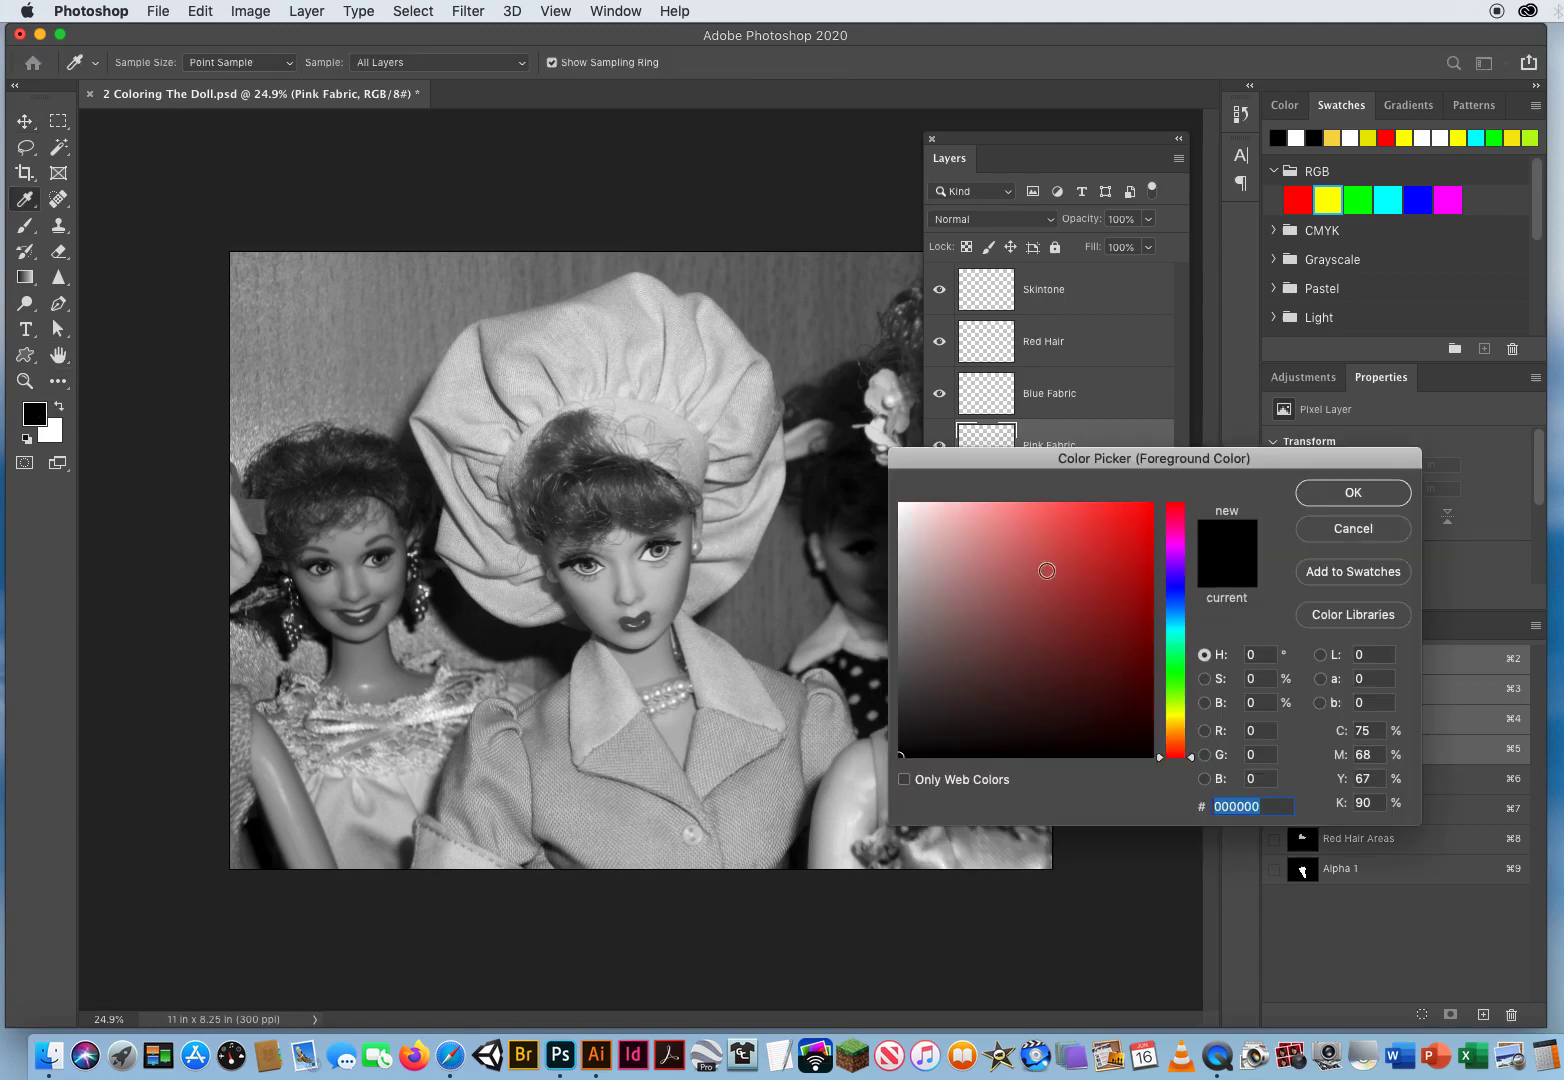
pyautogui.click(1013, 532)
pyautogui.moveTo(1013, 532); pyautogui.dragTo(955, 504)
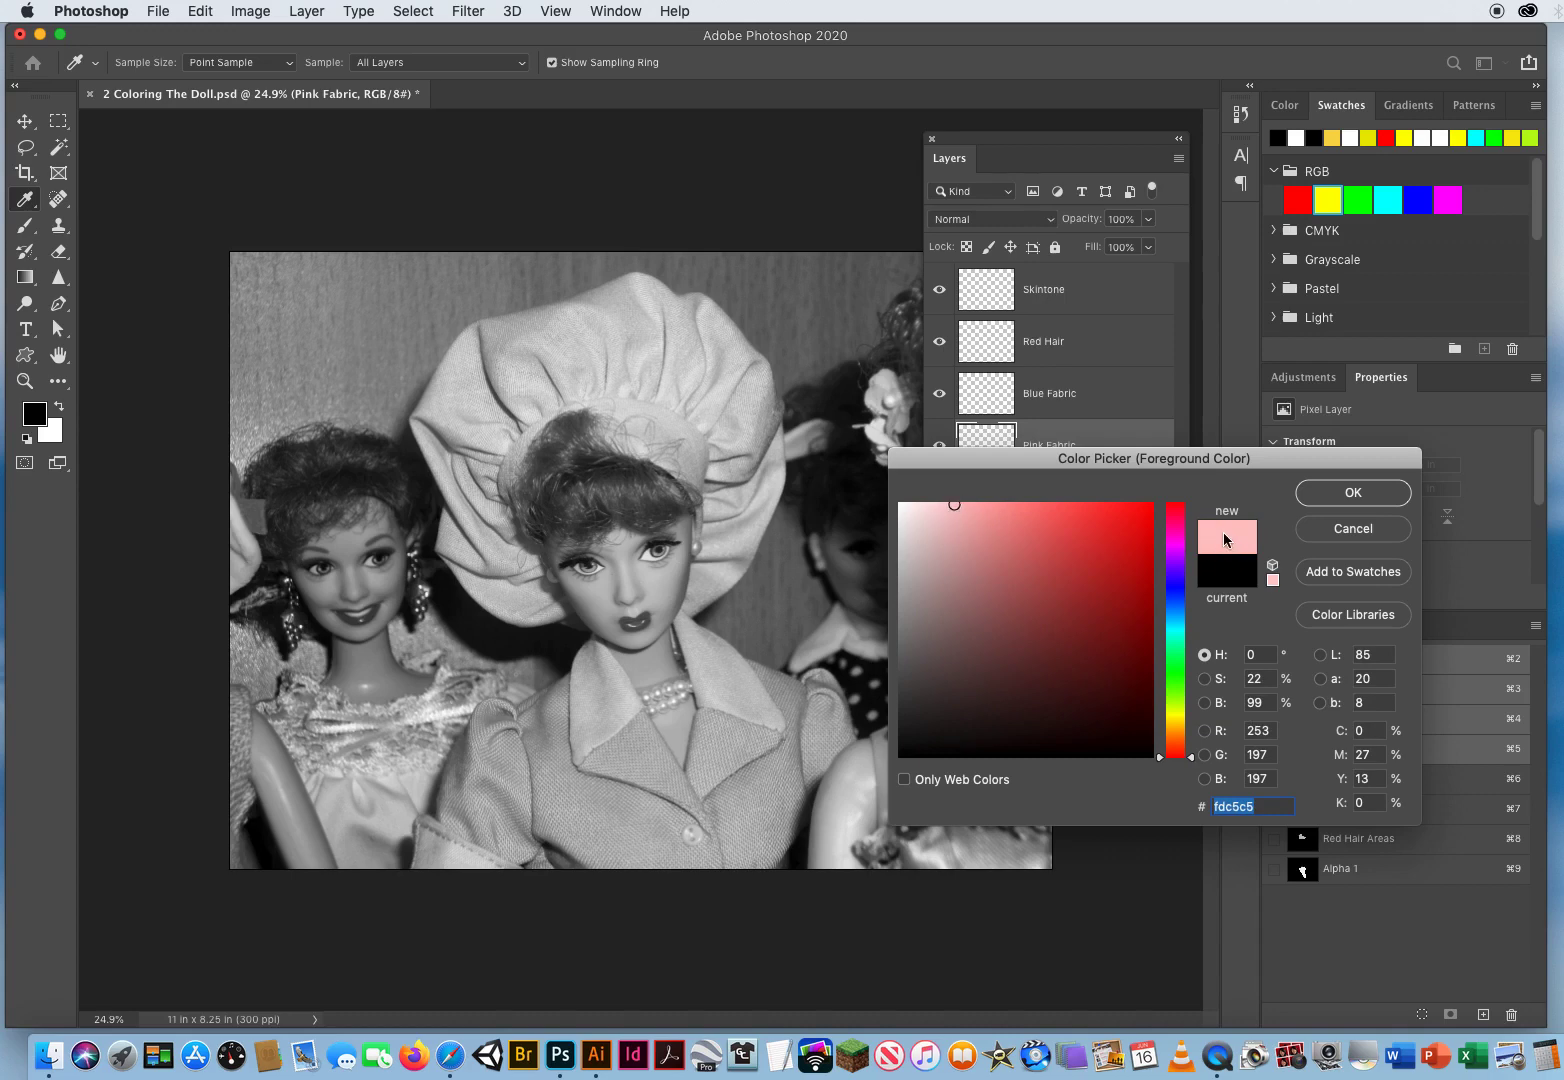
pyautogui.moveTo(960, 506); pyautogui.dragTo(908, 503)
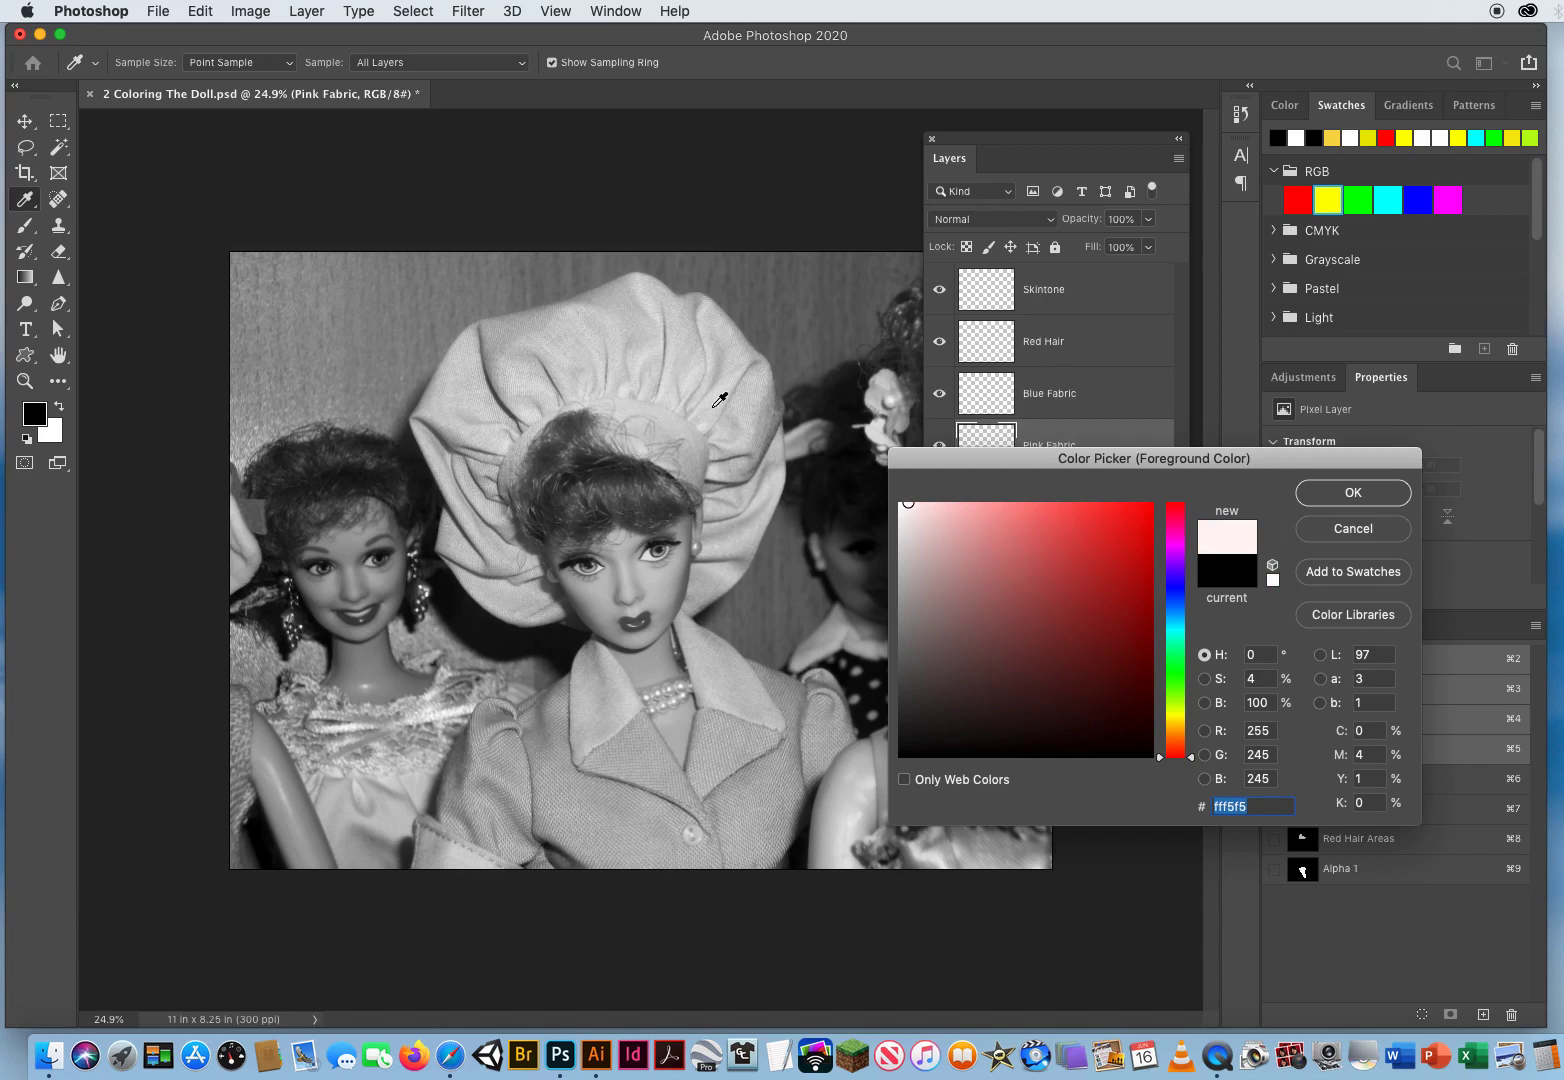
pyautogui.moveTo(972, 513); pyautogui.dragTo(1081, 503)
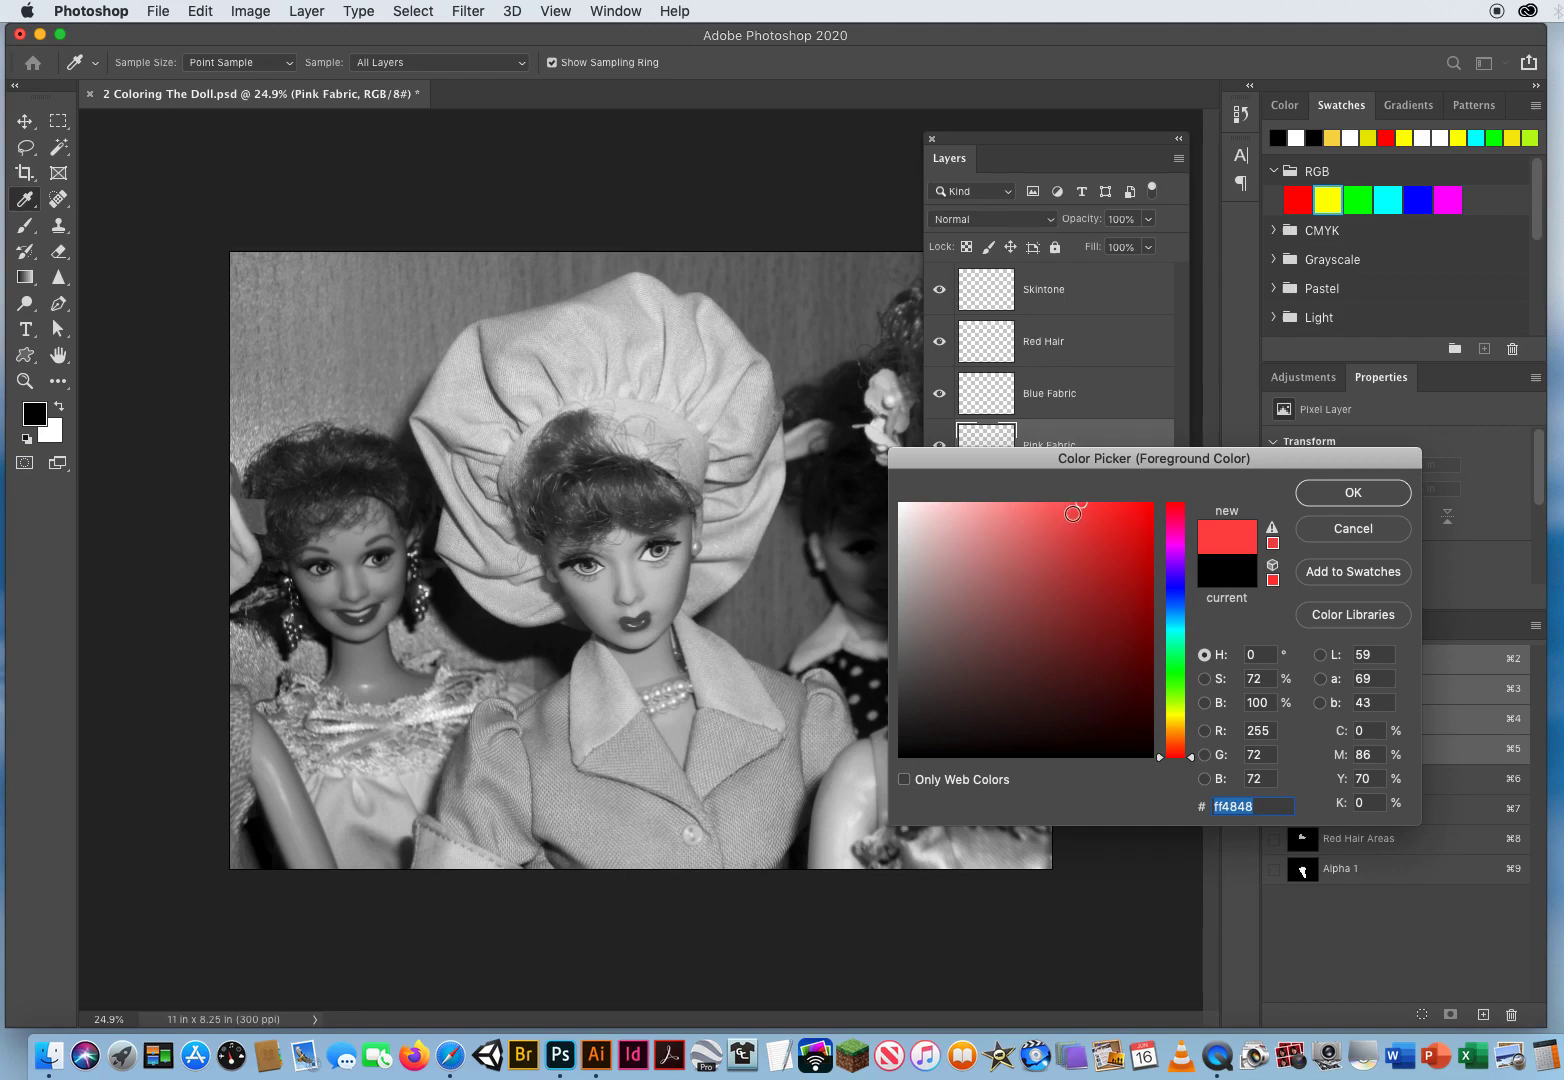
pyautogui.click(1337, 497)
pyautogui.press('v')
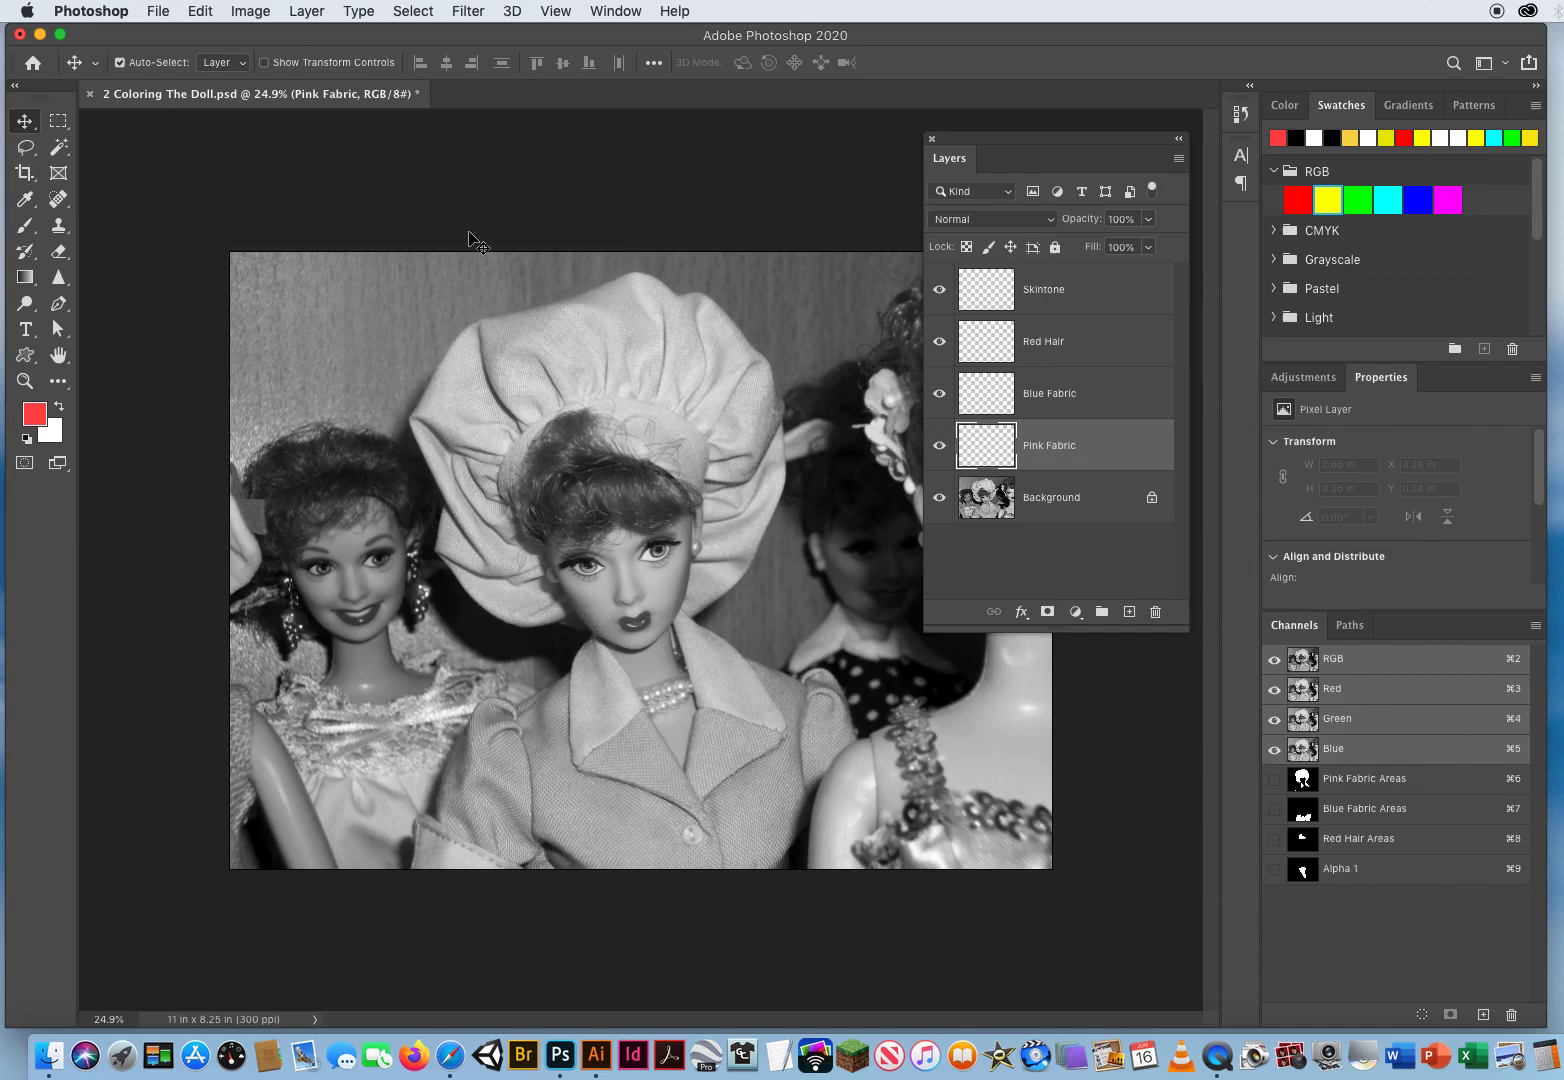
# - Load the saved Pink Fabric Areas channel as a new selection, fill it with the foreground color on the Pink Fabric layer, and deselect
pyautogui.click(413, 12)
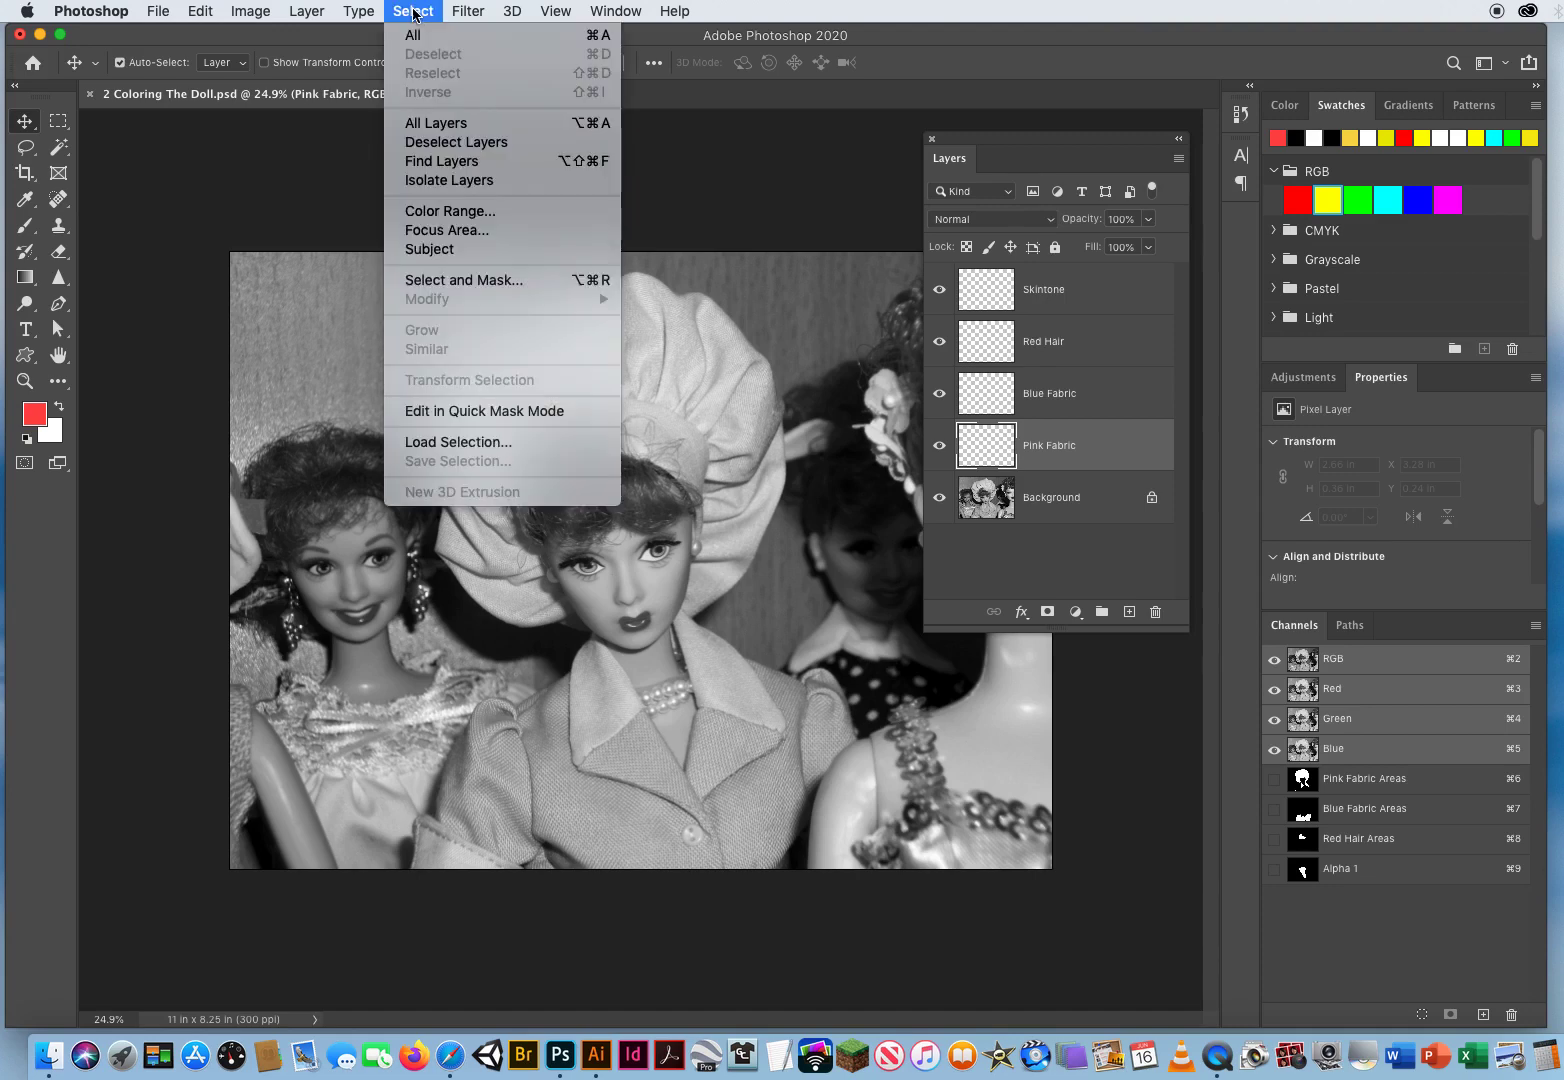
pyautogui.click(452, 443)
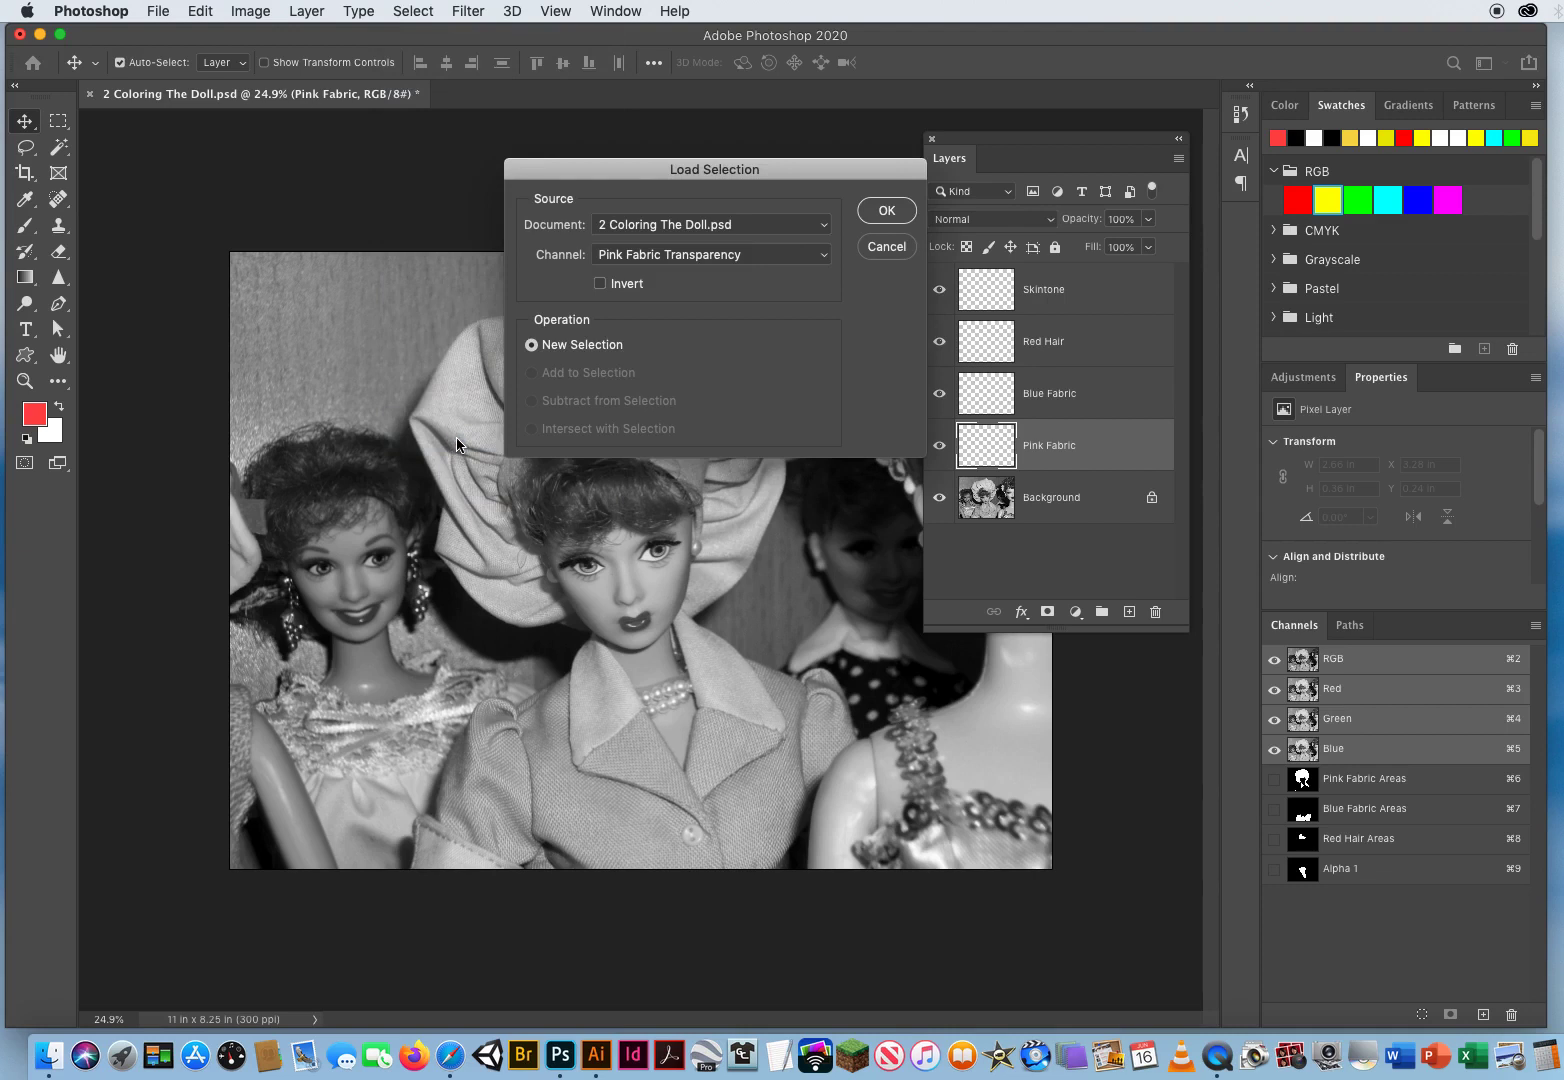
pyautogui.moveTo(472, 175); pyautogui.dragTo(456, 176)
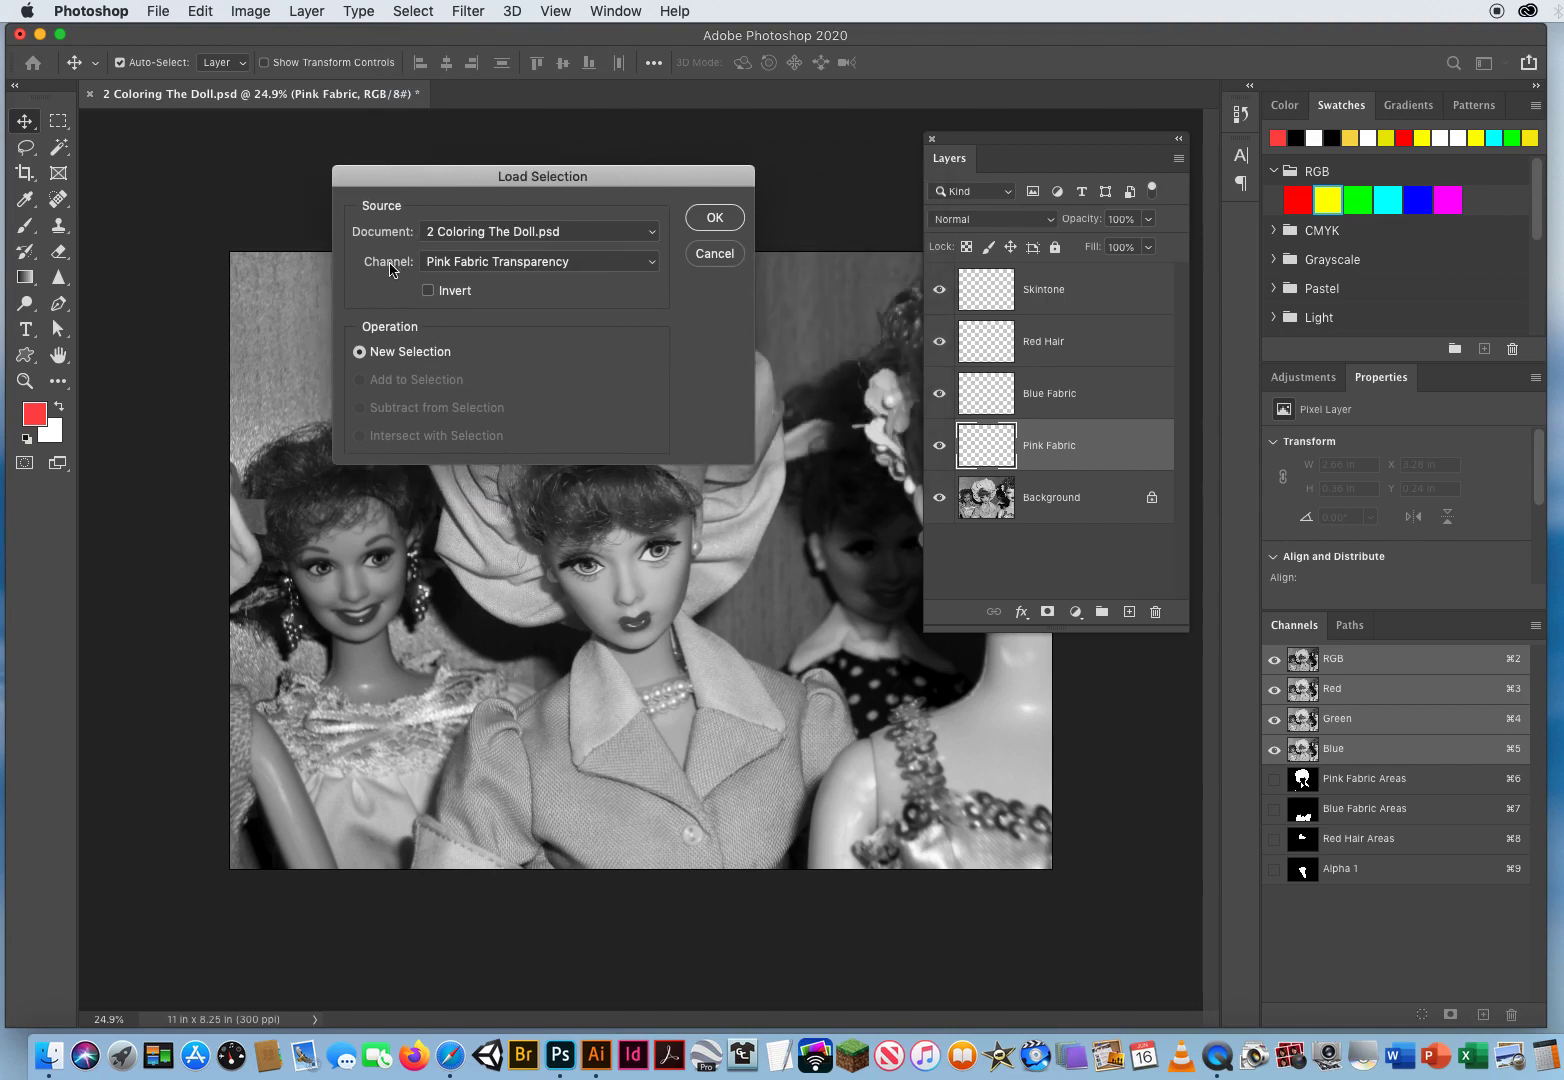
pyautogui.click(471, 262)
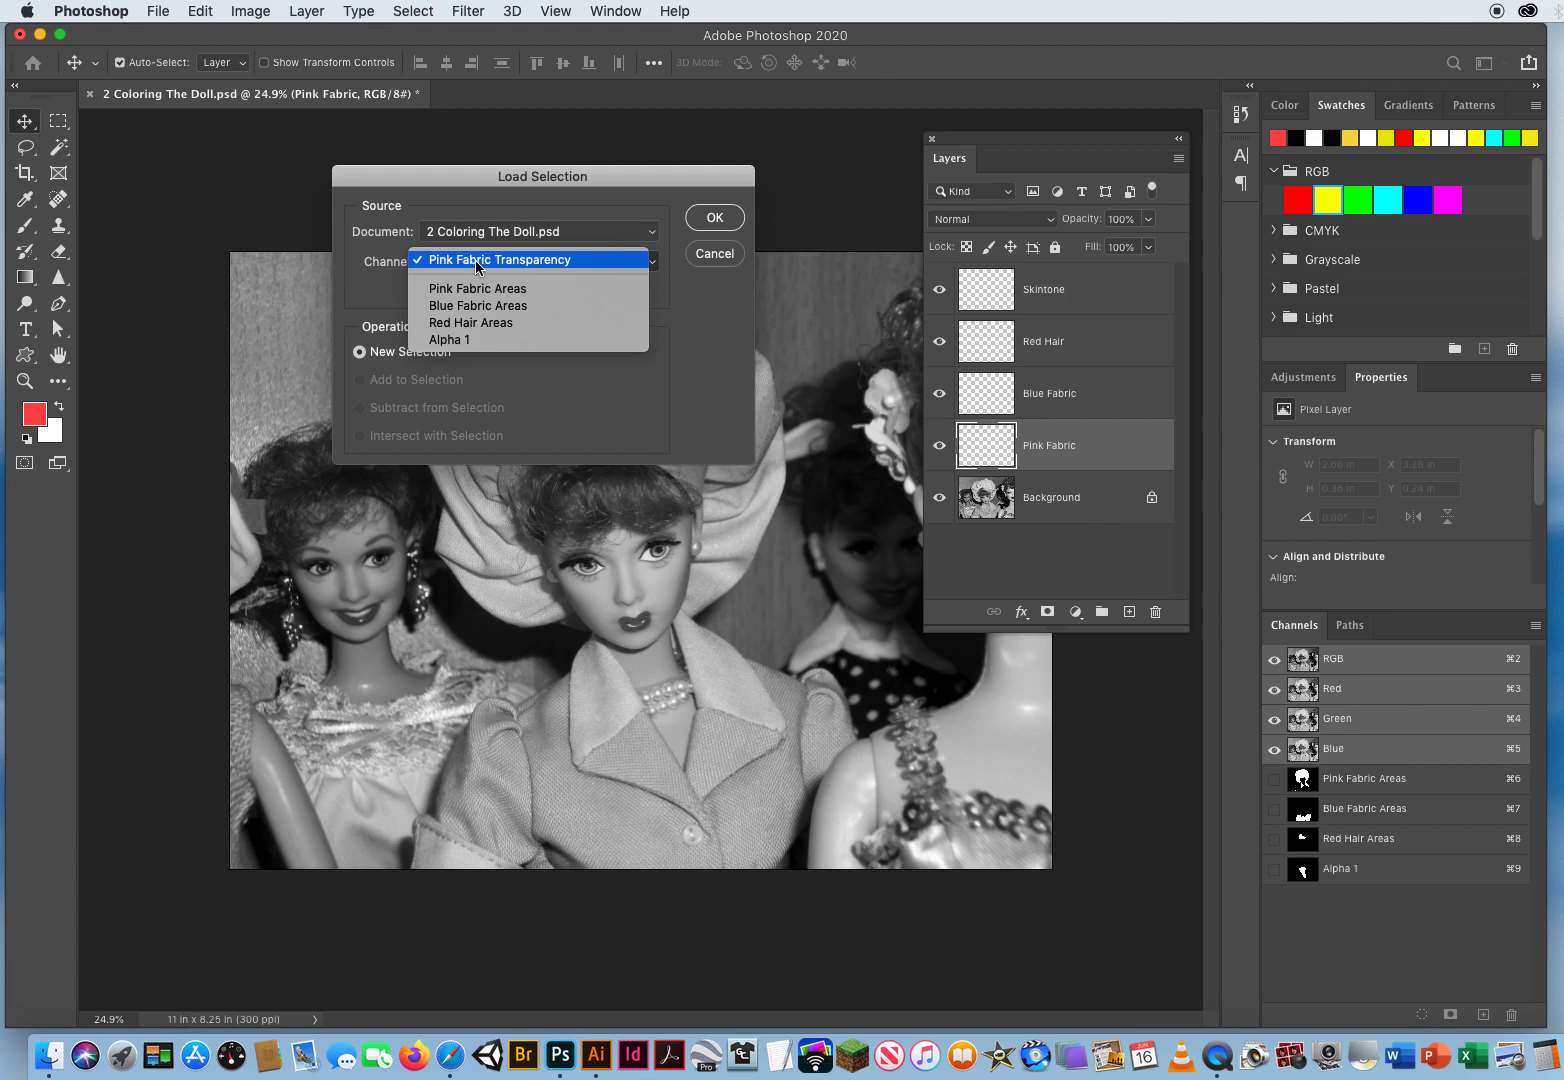
pyautogui.click(543, 290)
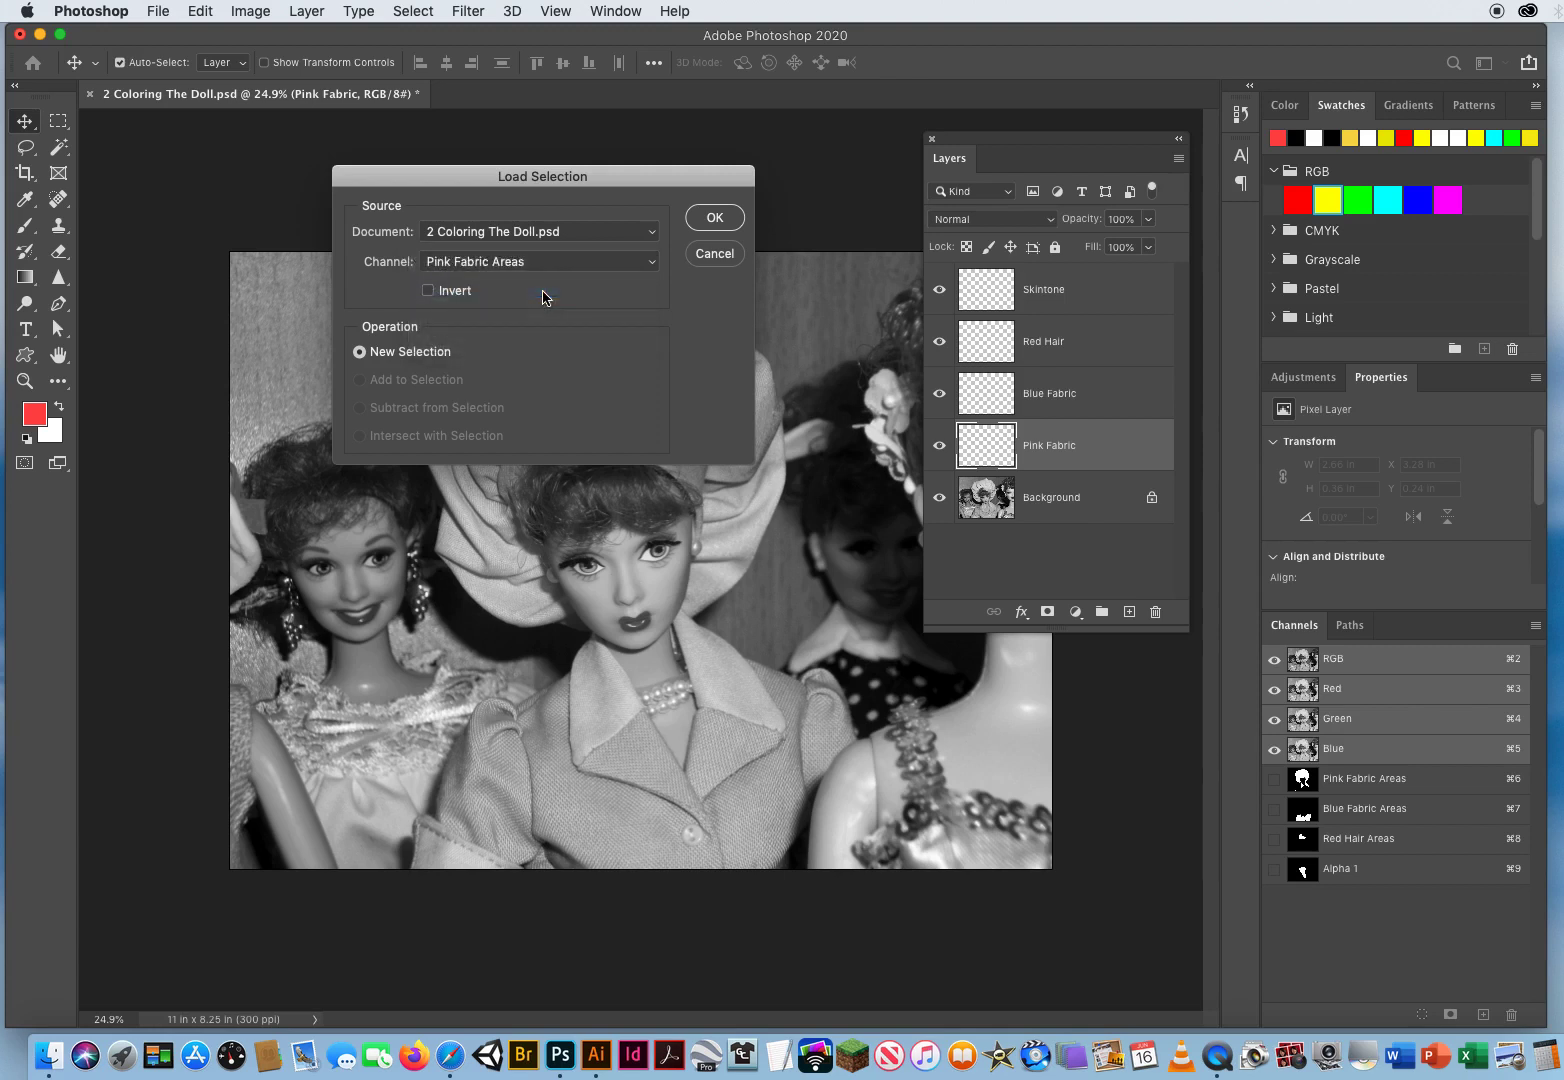
pyautogui.click(520, 262)
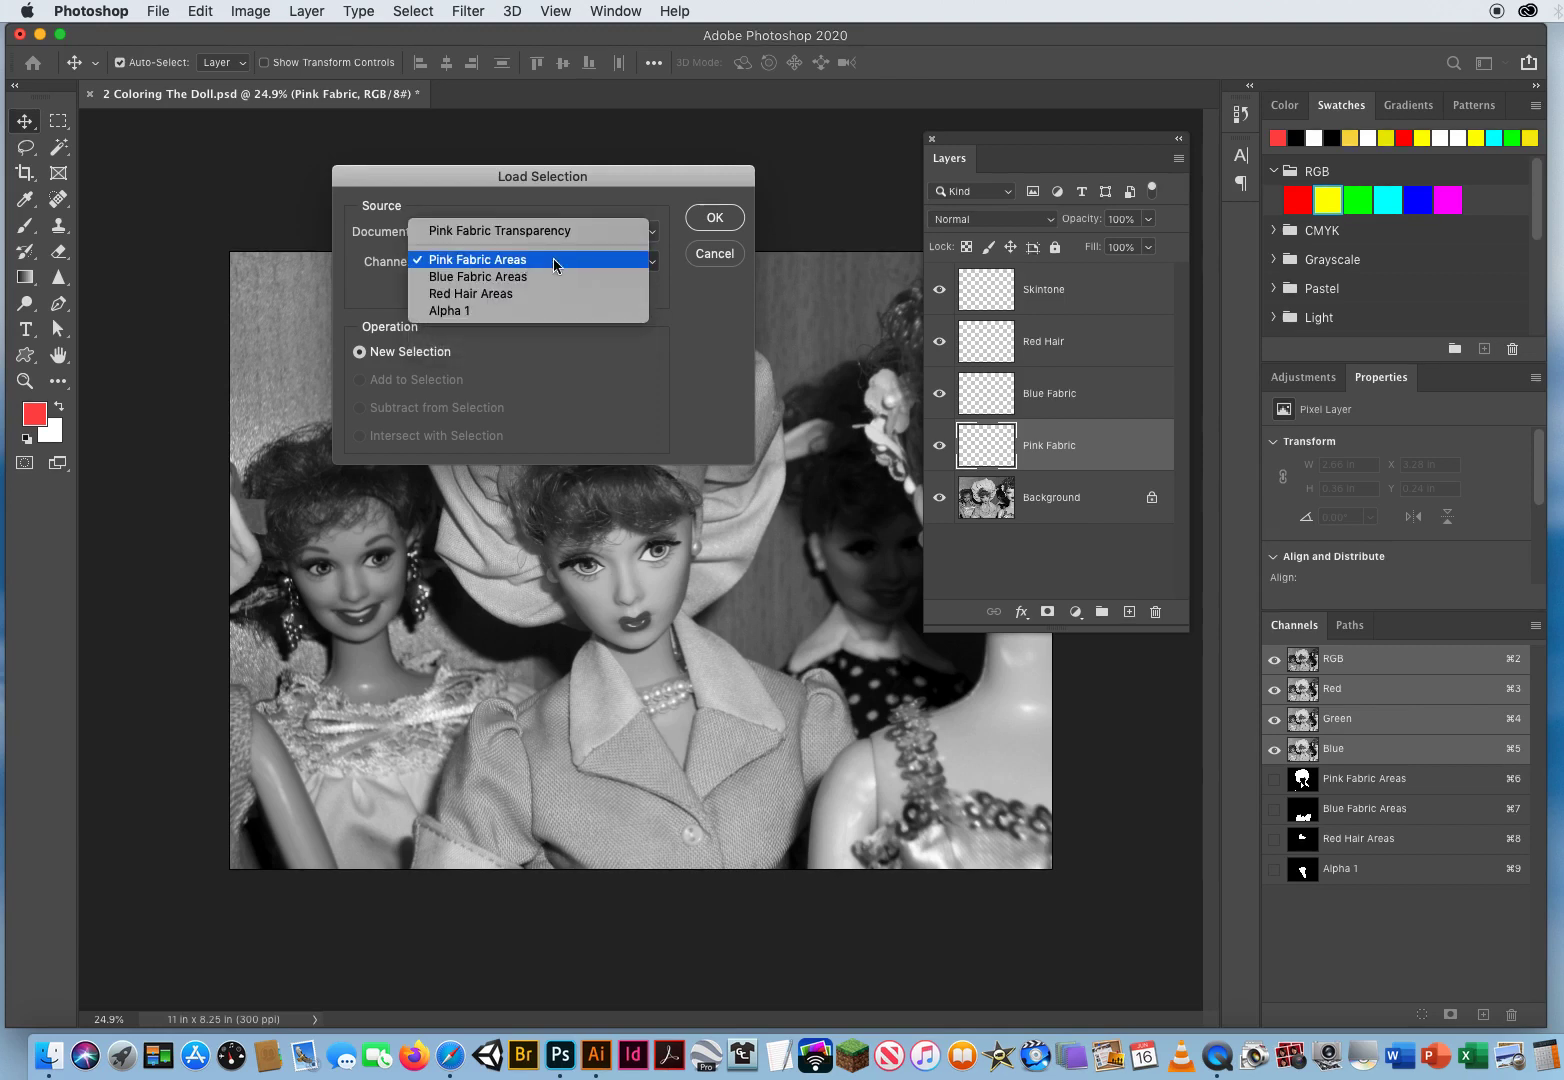
pyautogui.click(533, 262)
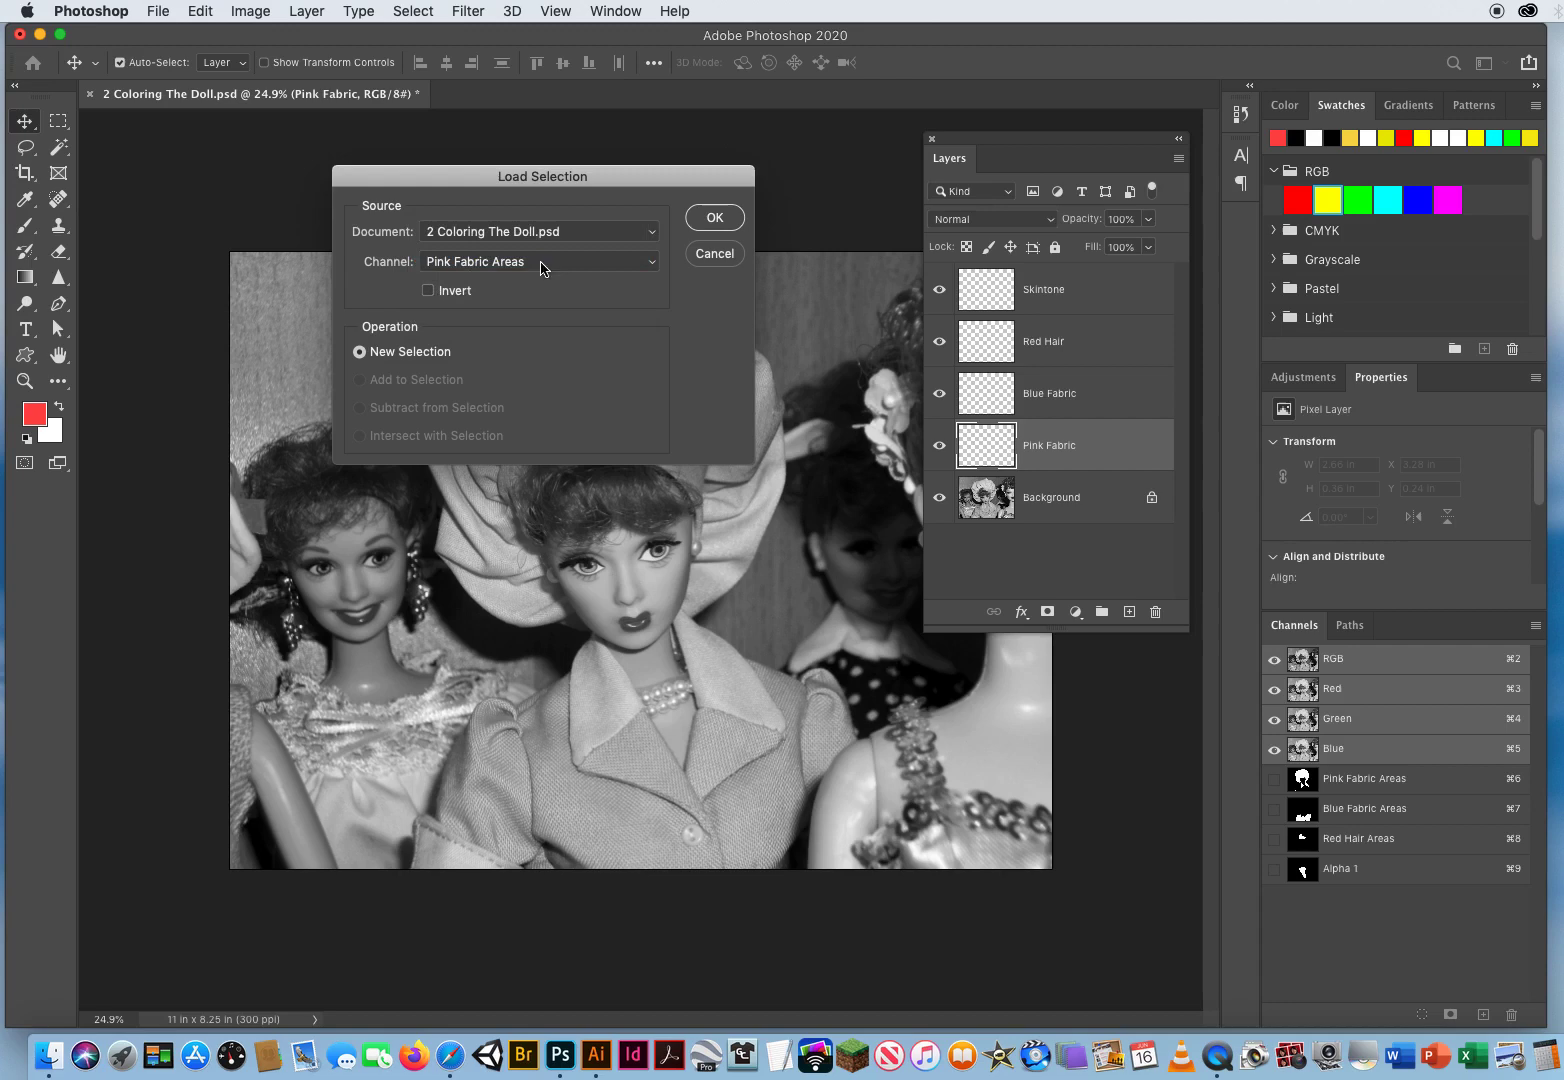
pyautogui.click(714, 218)
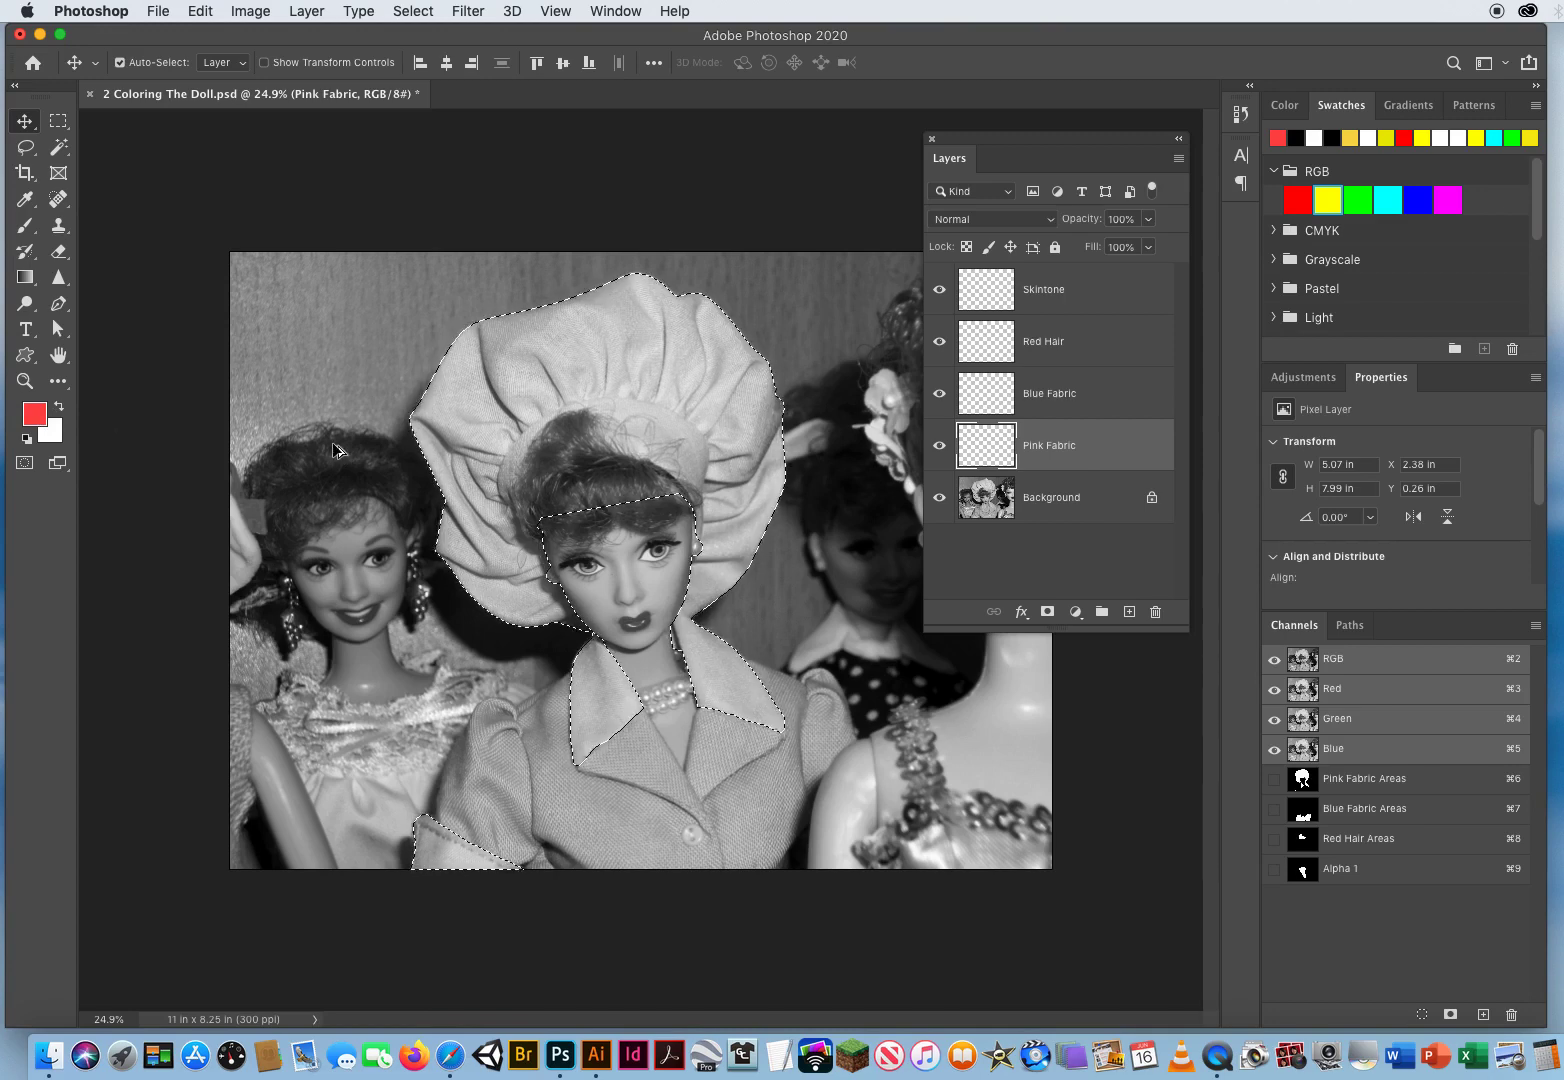
pyautogui.hotkey('alt', 'BackSpace')
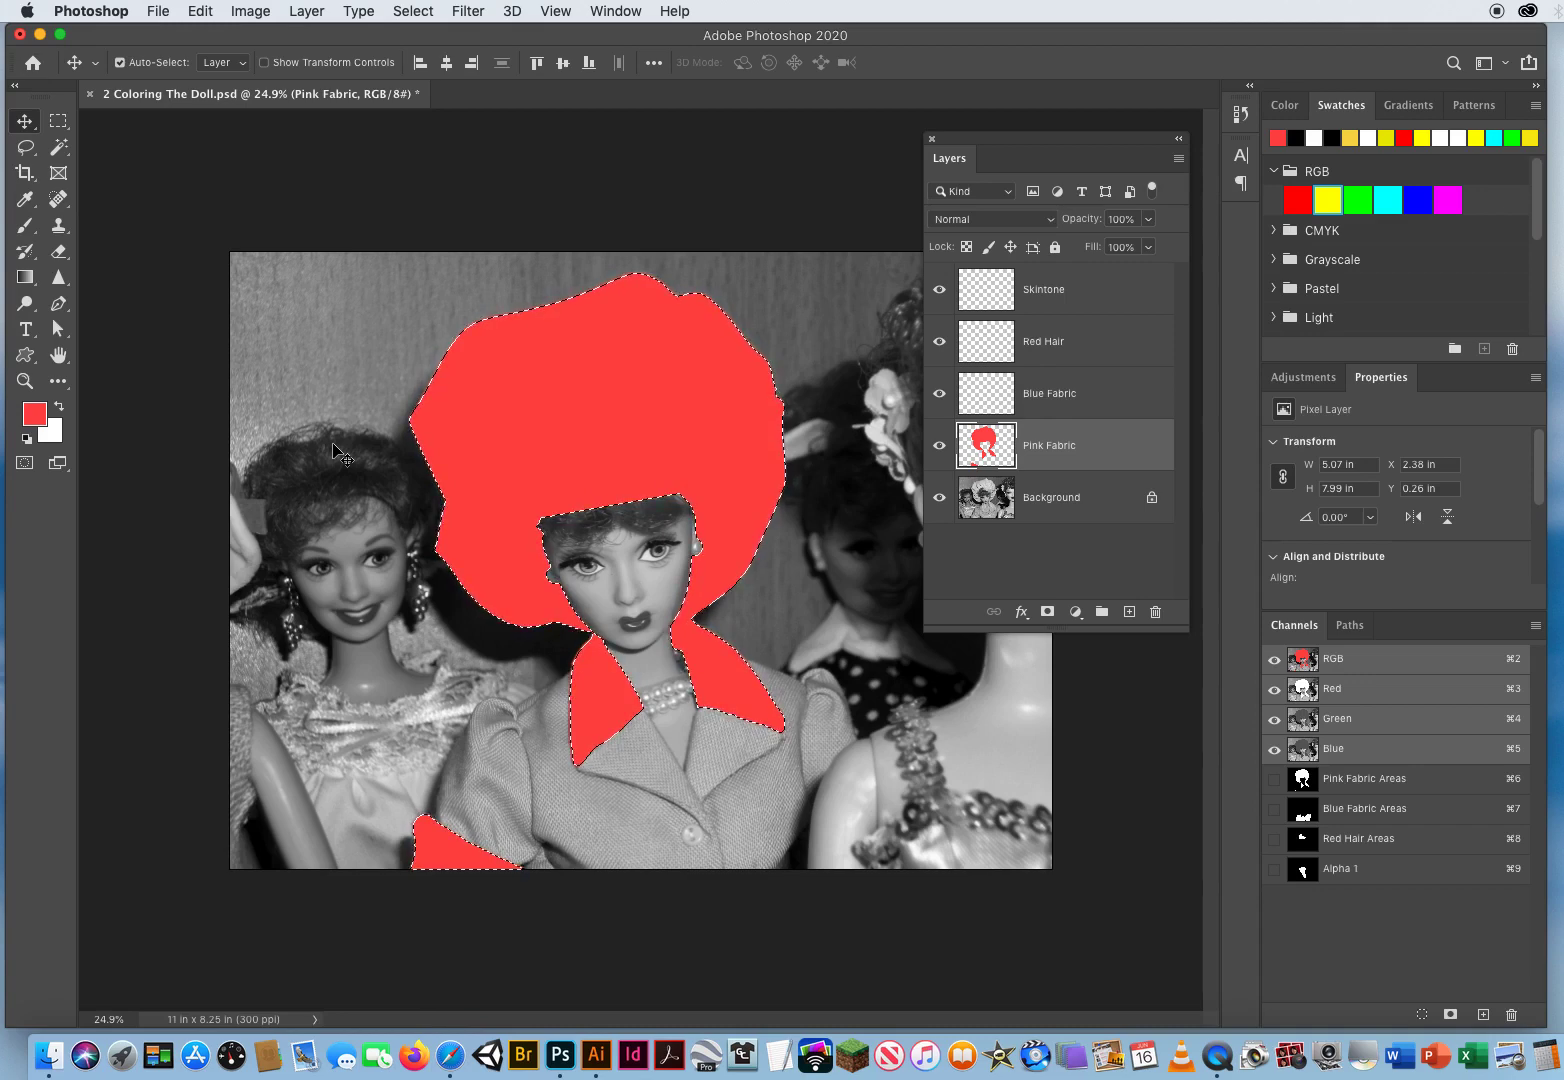
pyautogui.press('super+d')
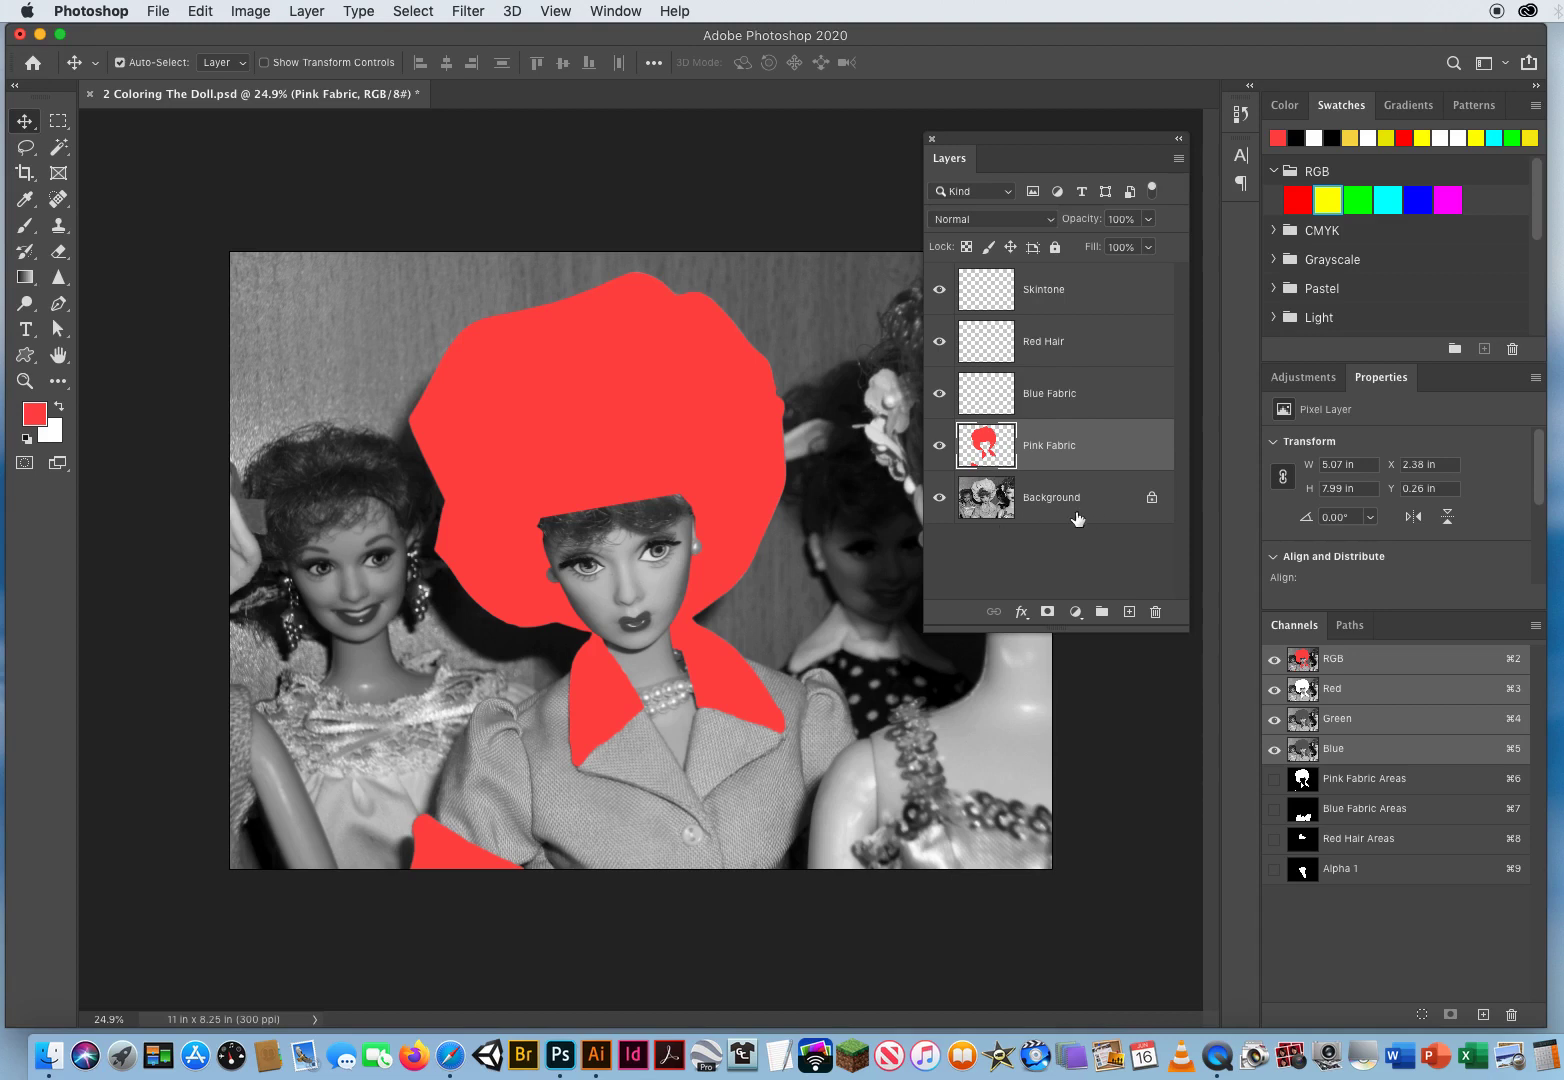
# - Set the Pink Fabric layer's blending mode to Overlay and its opacity to 57%
pyautogui.click(992, 220)
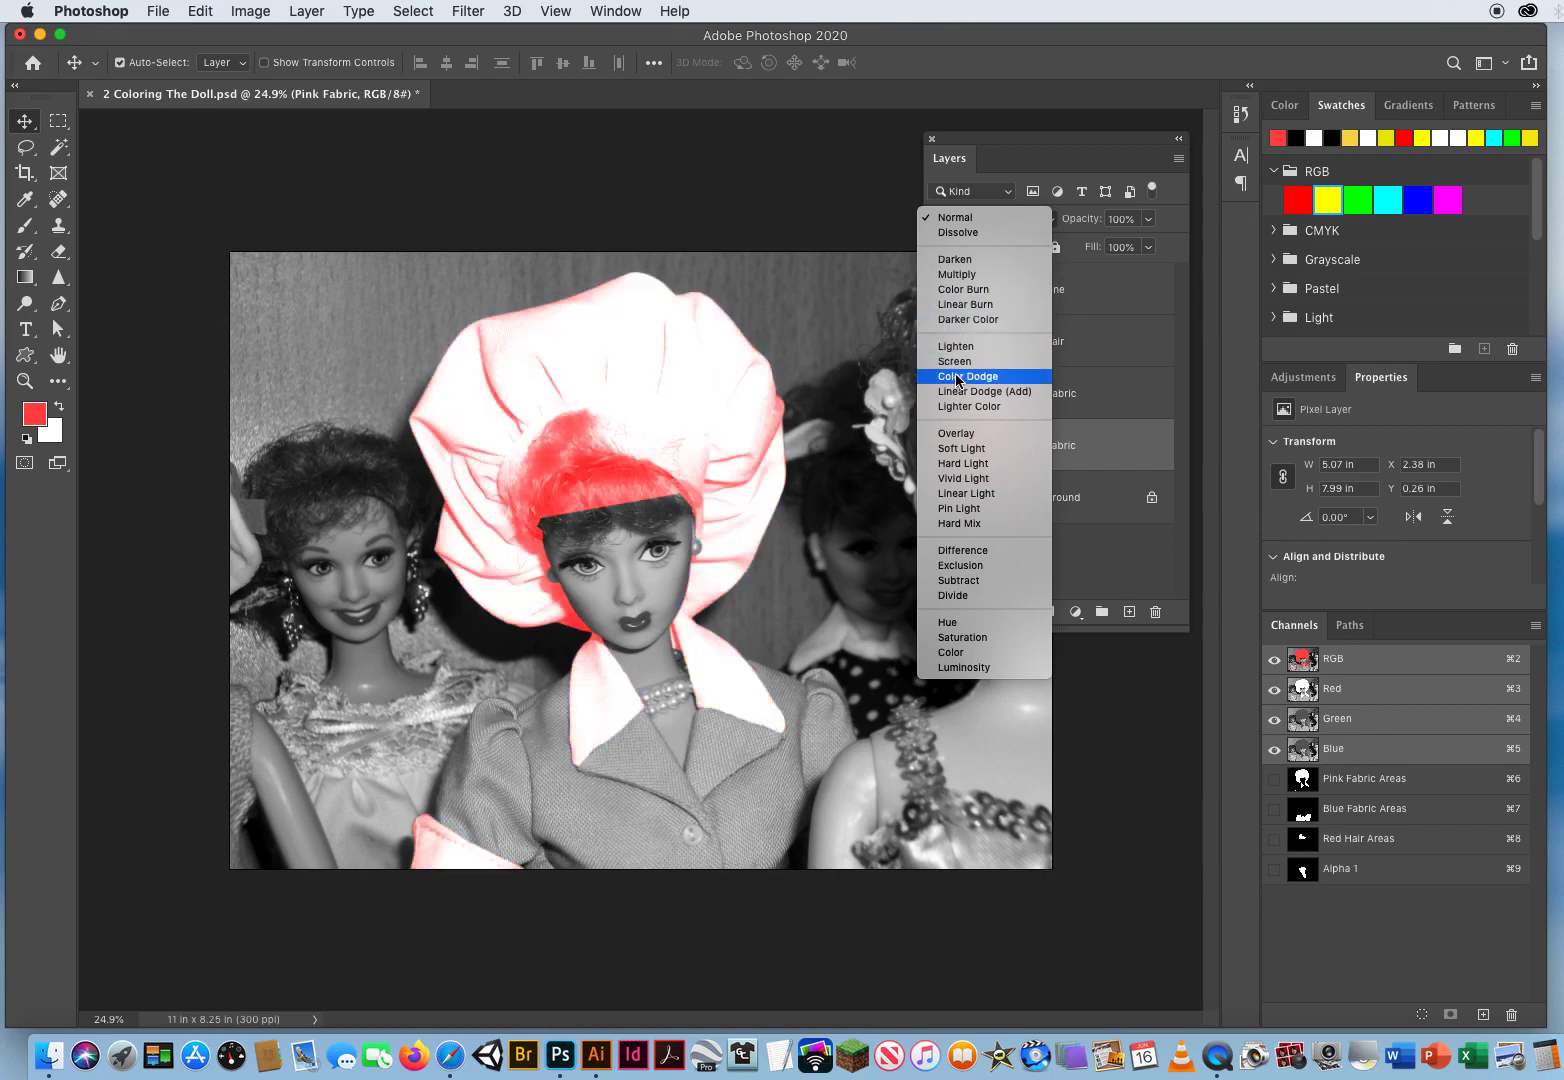
pyautogui.click(957, 434)
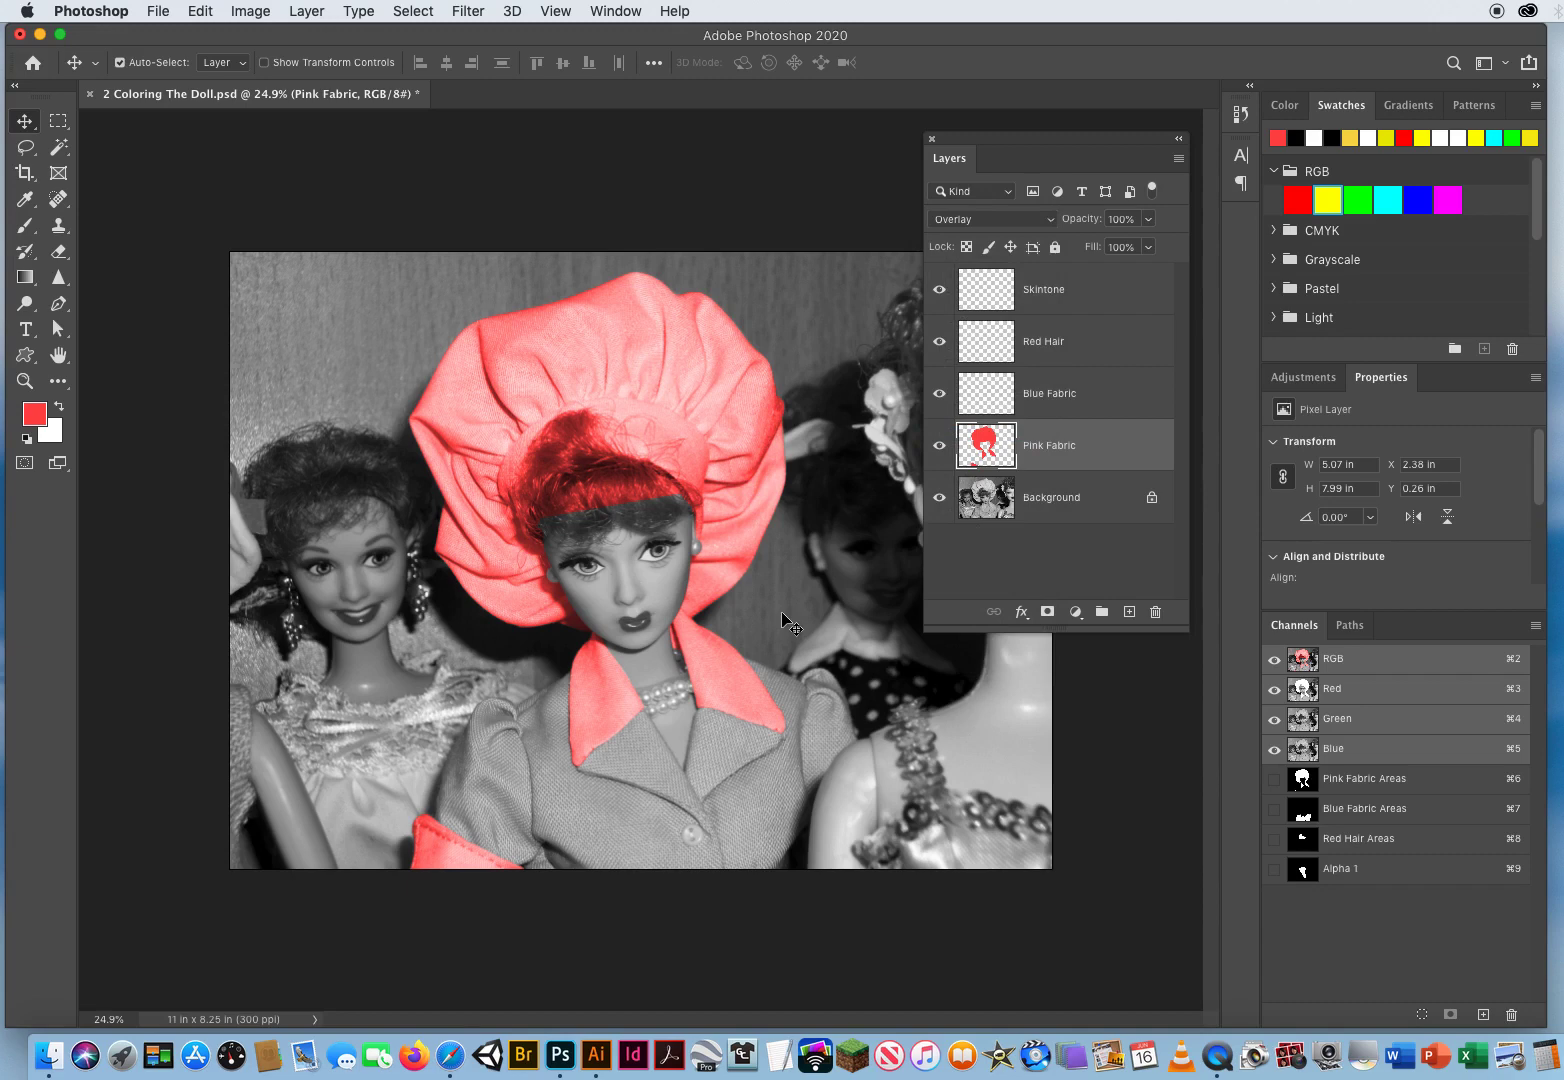
pyautogui.click(980, 220)
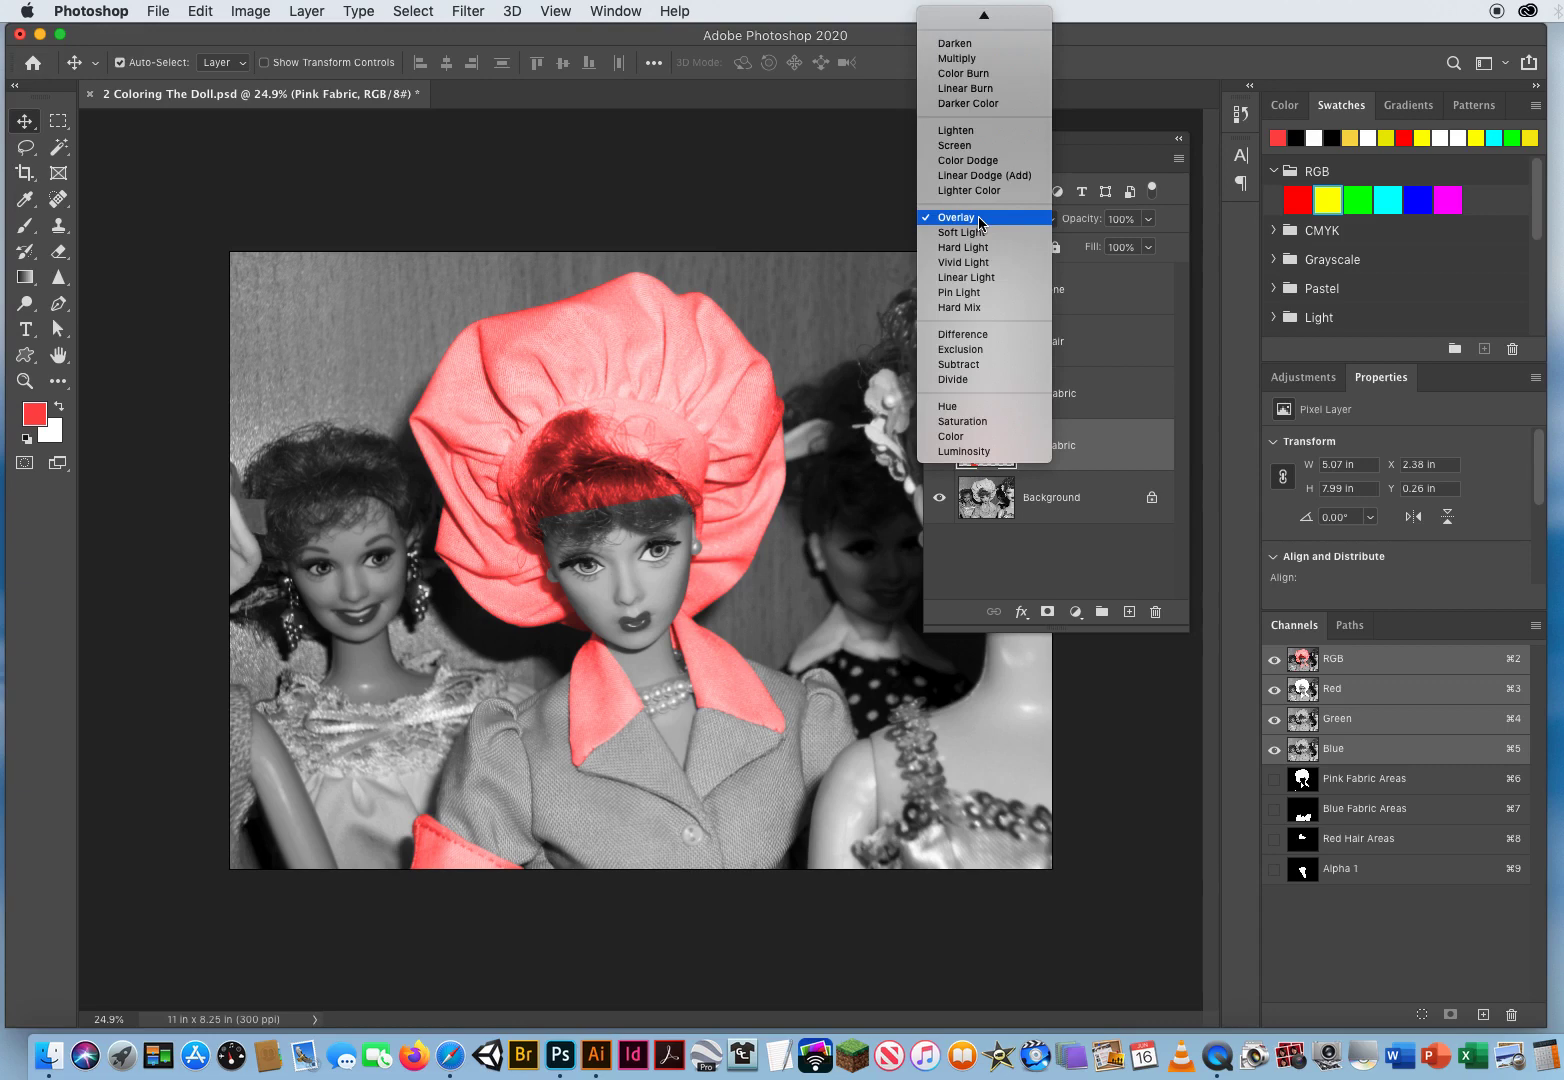
pyautogui.click(980, 218)
pyautogui.click(1133, 219)
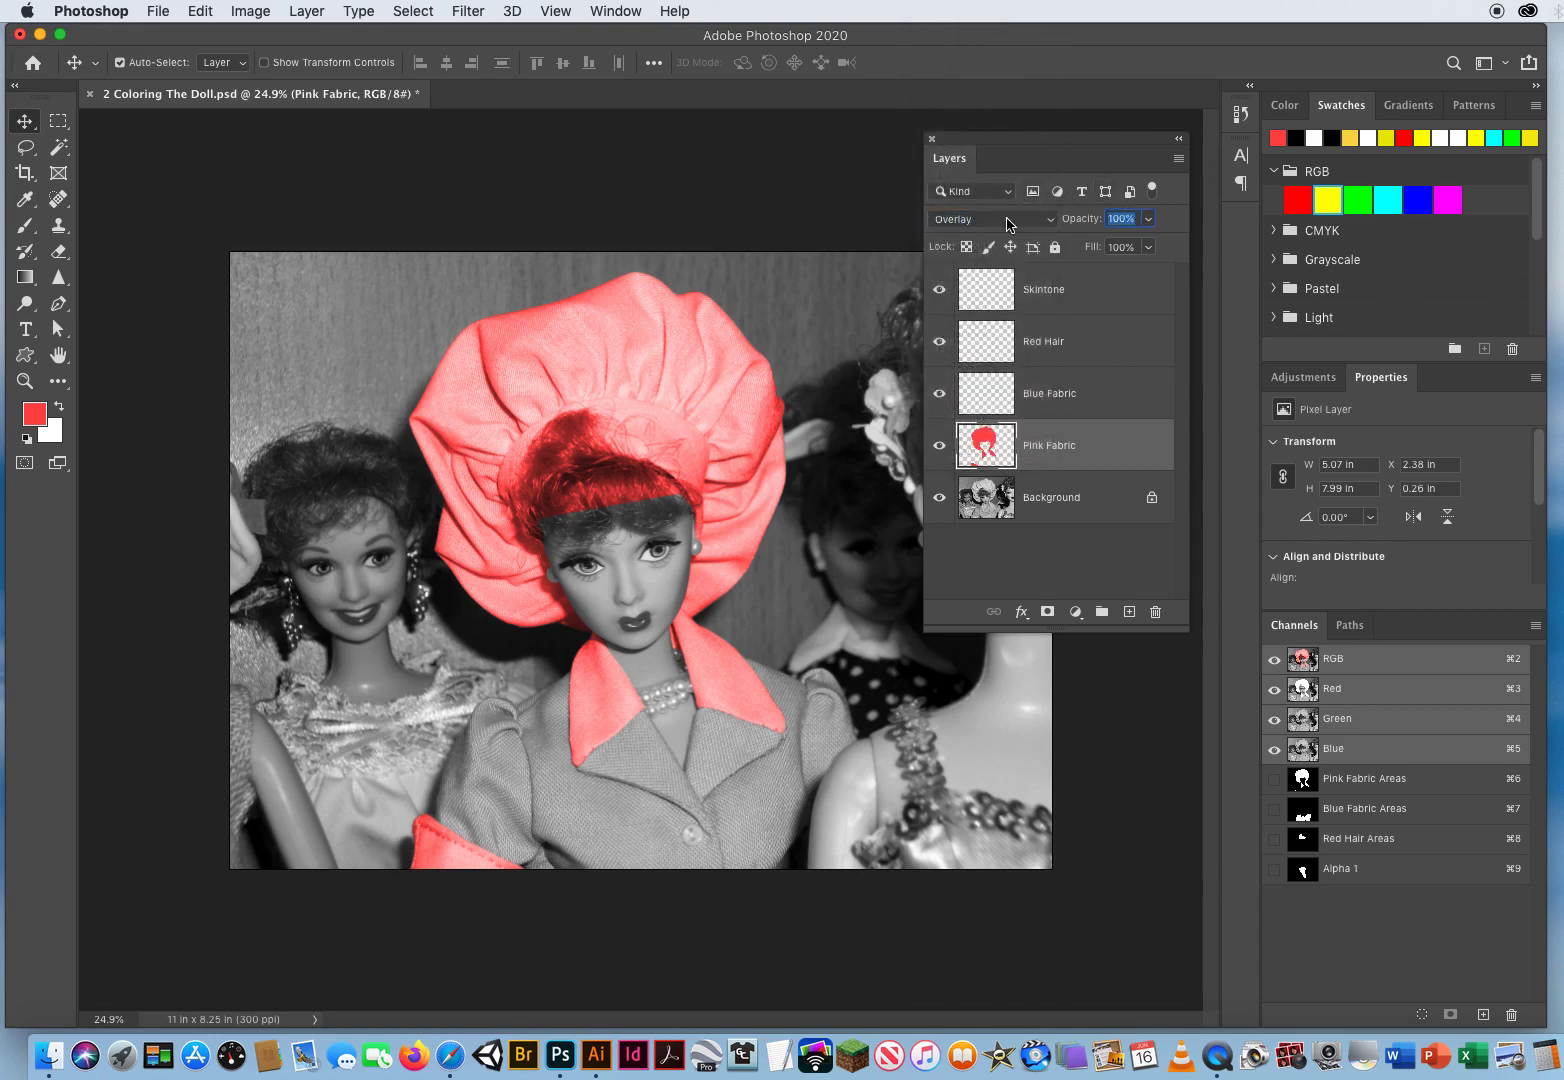
pyautogui.click(1148, 219)
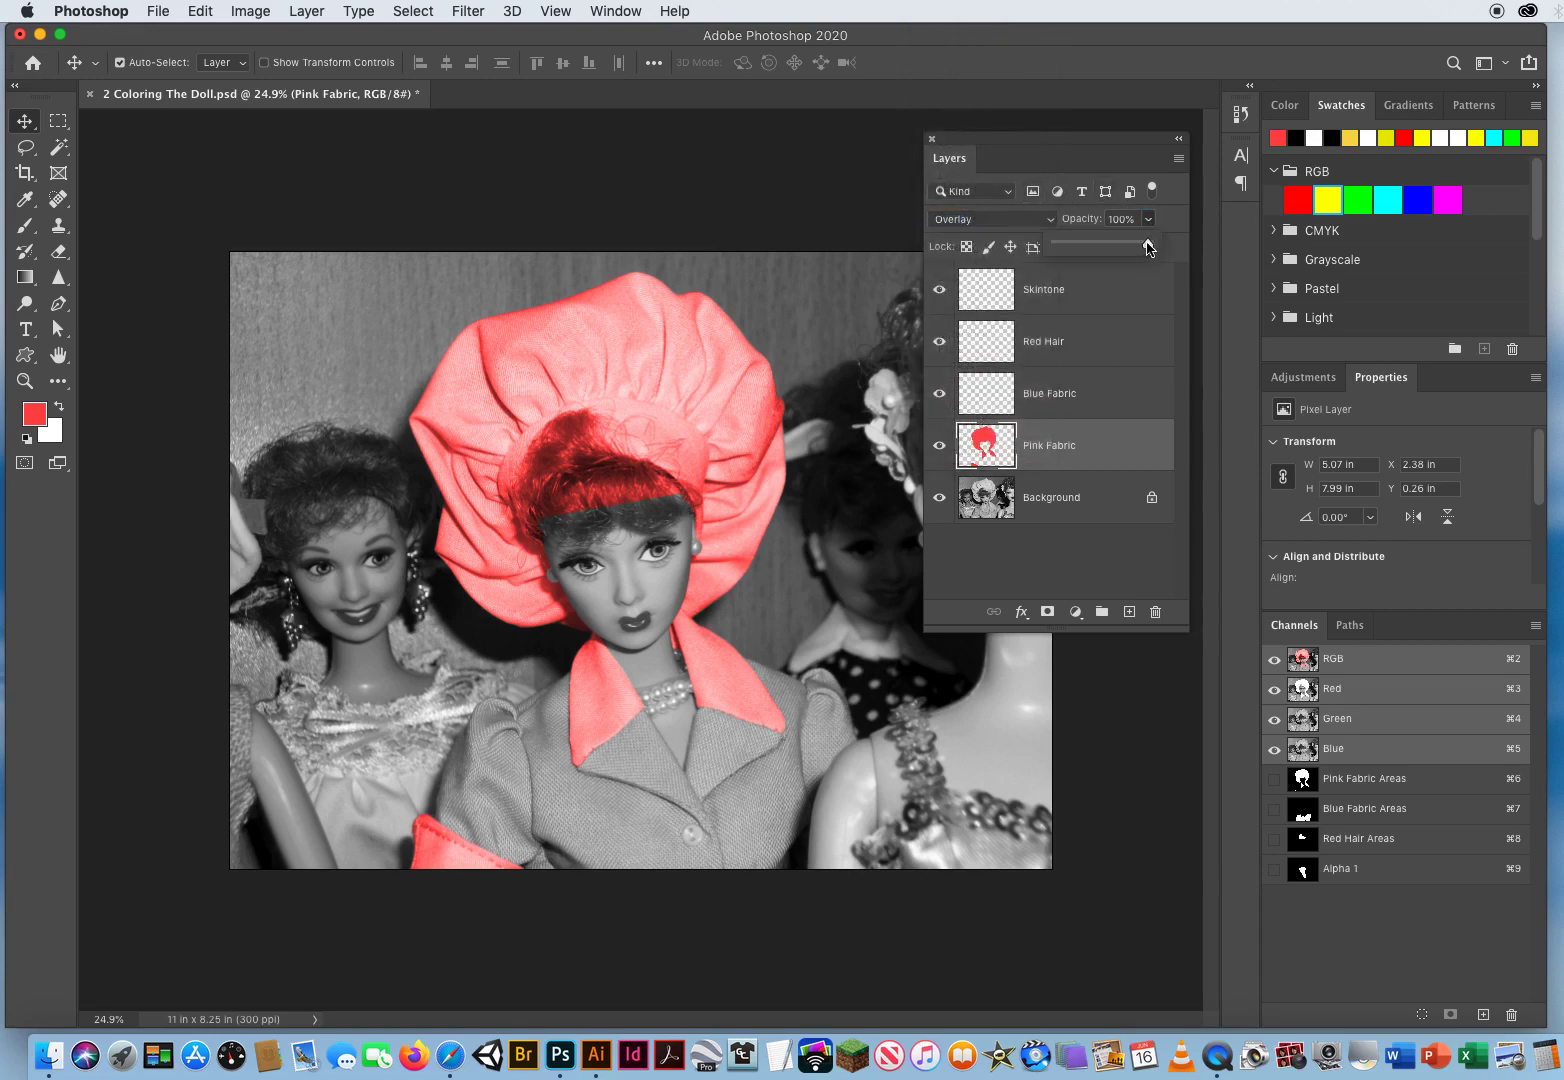
pyautogui.moveTo(1148, 248); pyautogui.dragTo(1107, 248)
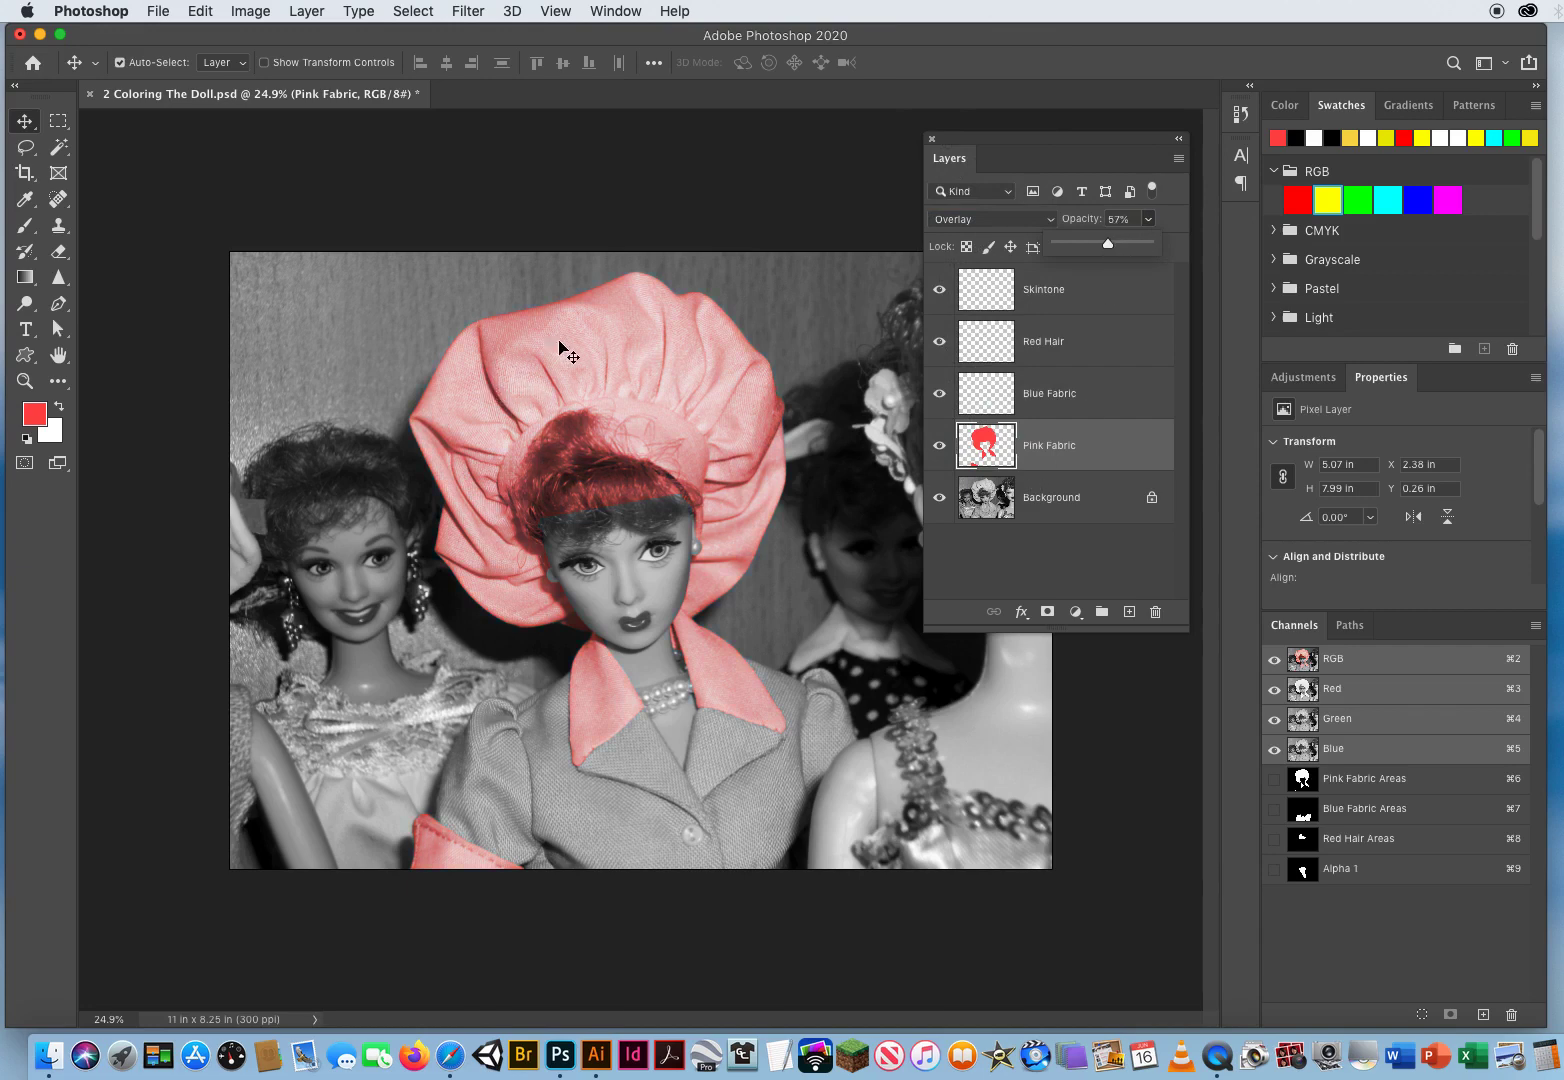
pyautogui.click(1092, 452)
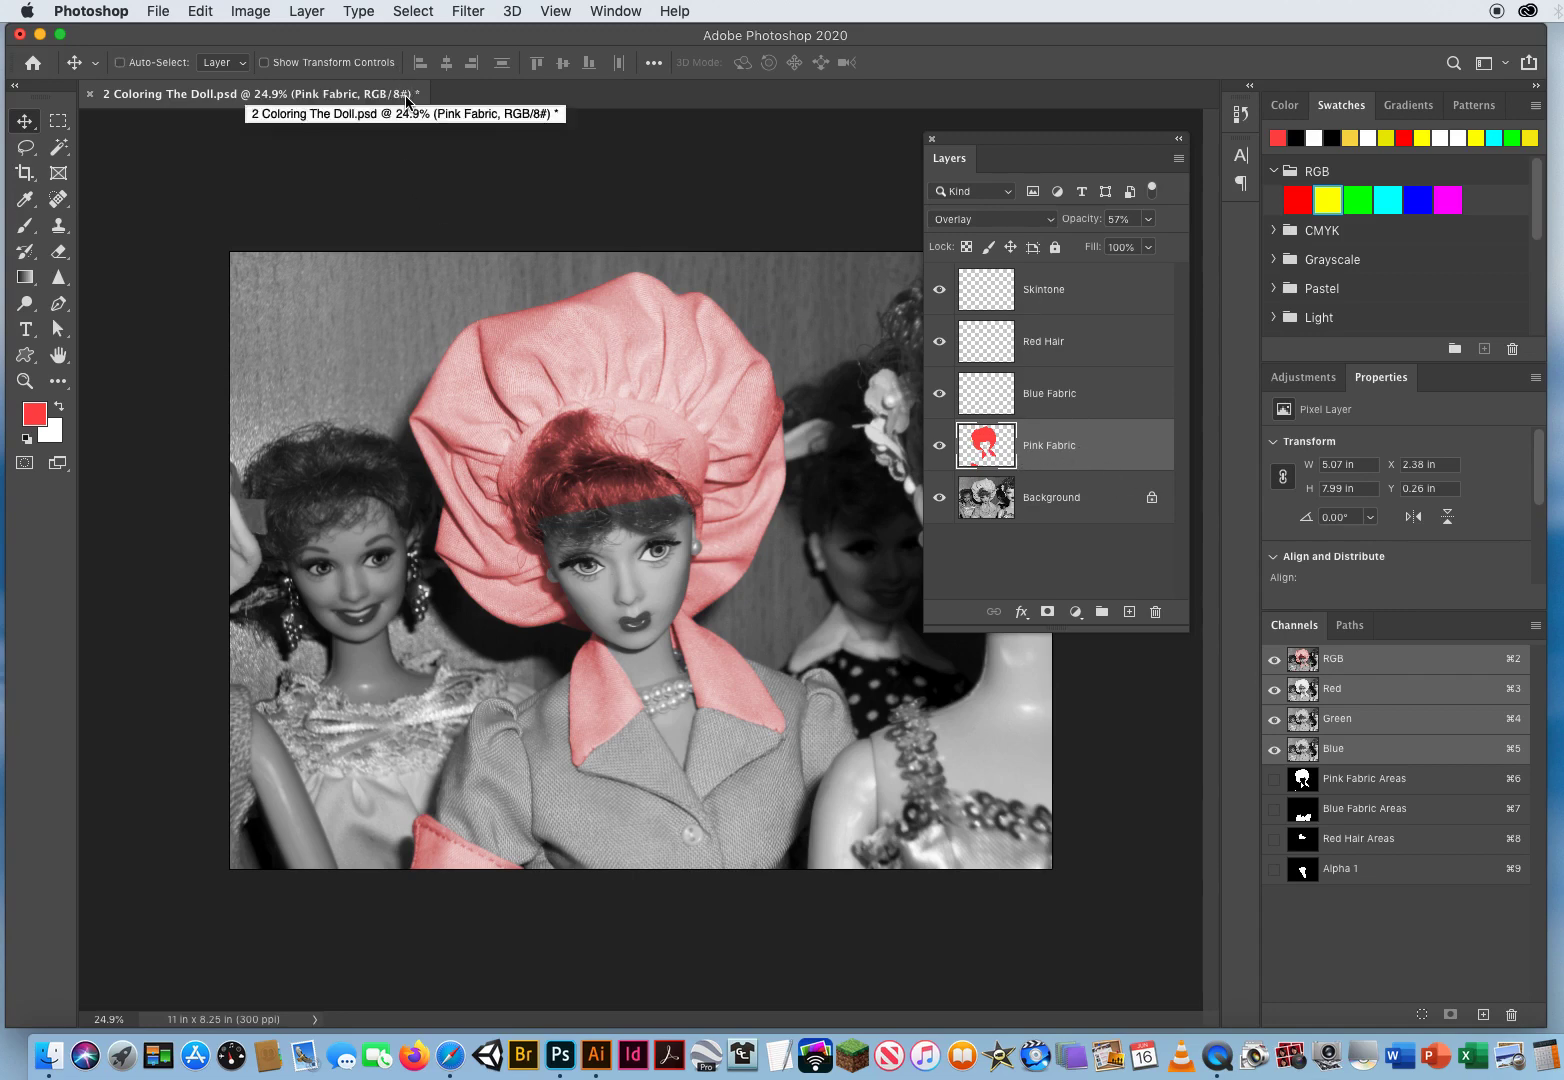
# - Load the Red Hair Areas channel as a new selection and delete that area from the Pink Fabric layer
pyautogui.press('super')
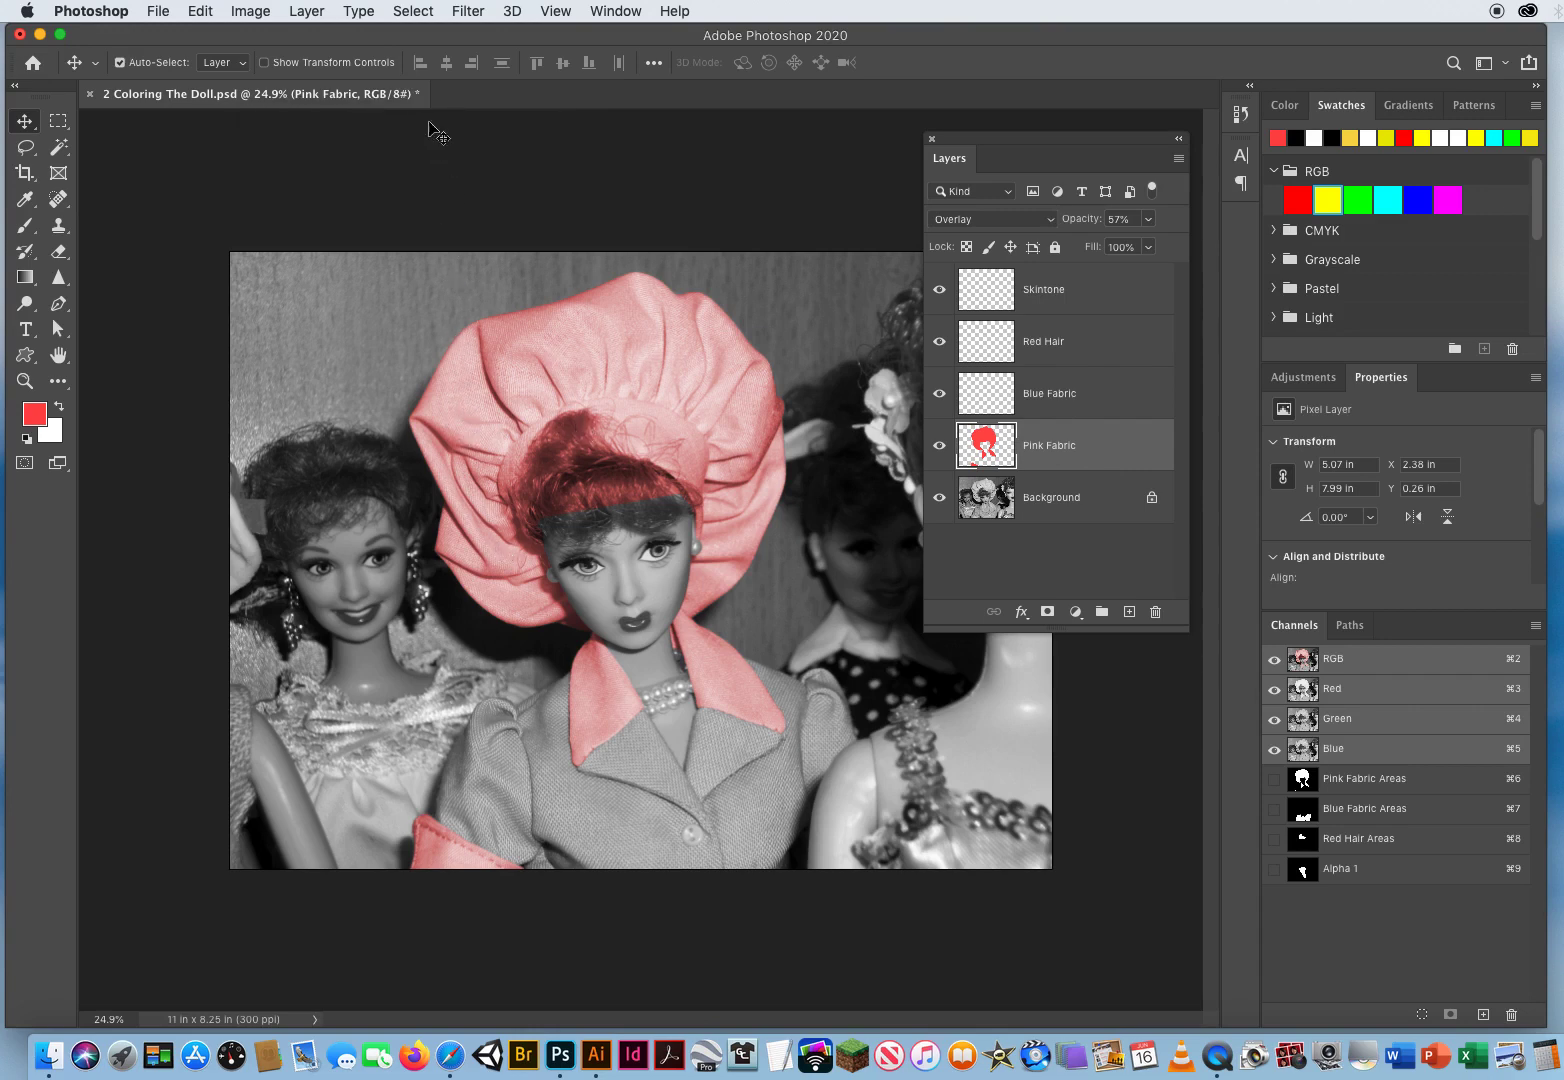
pyautogui.click(413, 12)
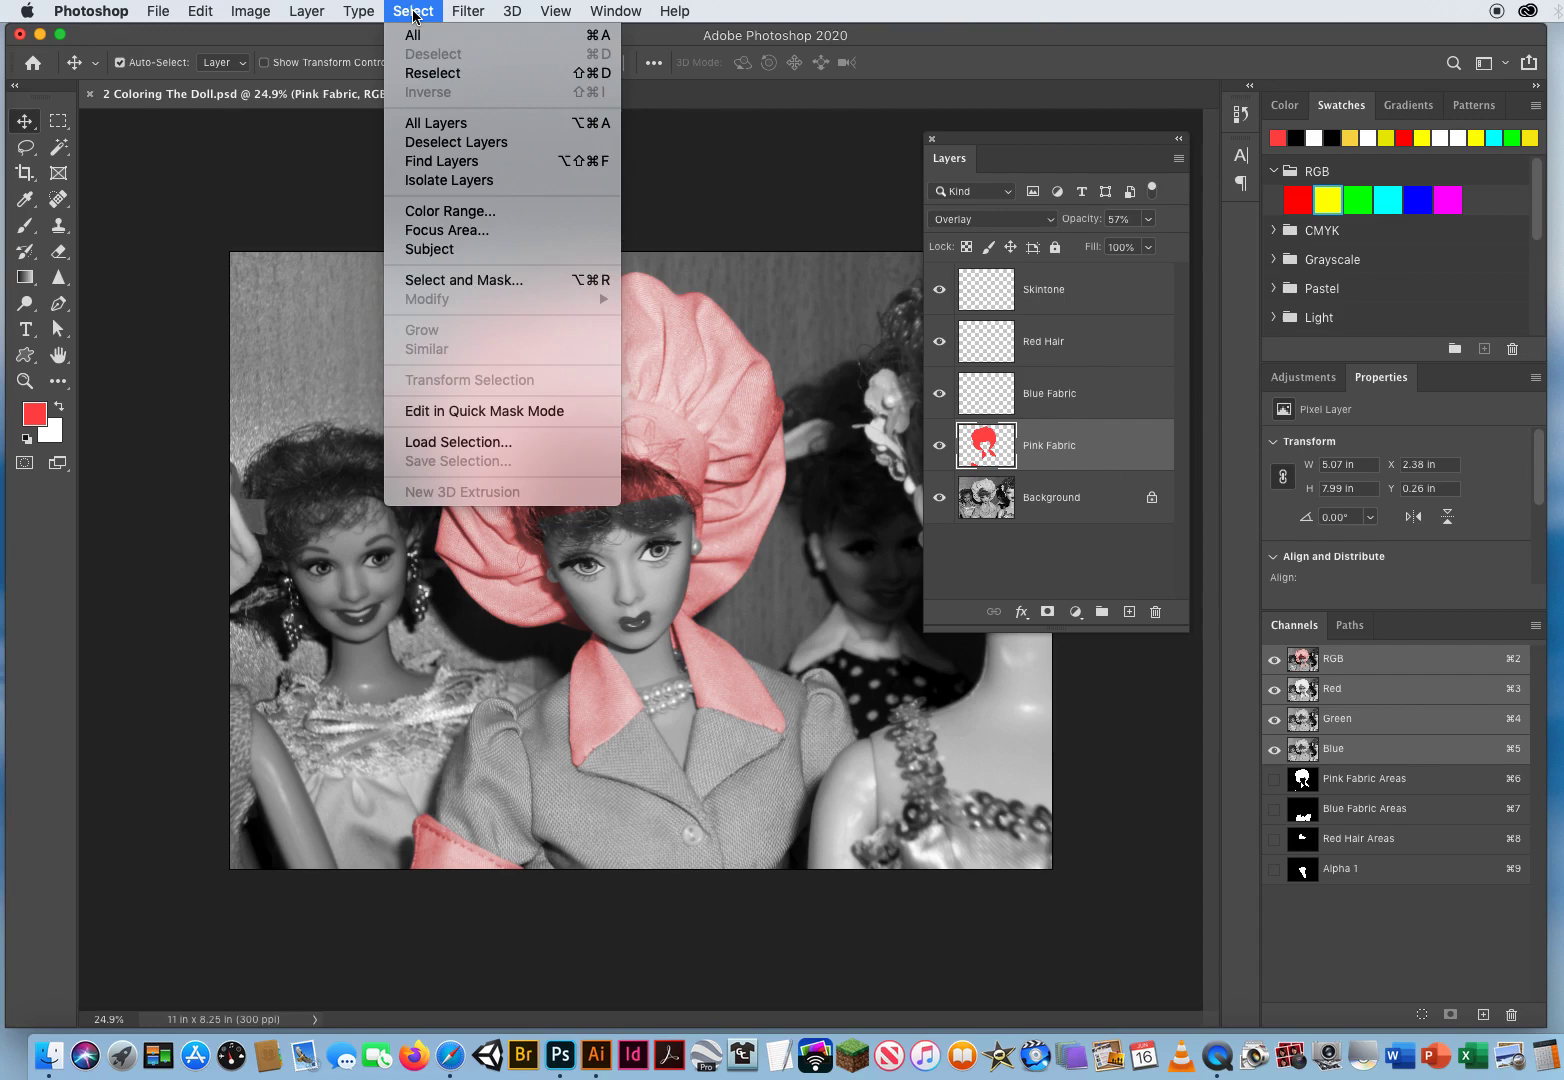
pyautogui.click(471, 446)
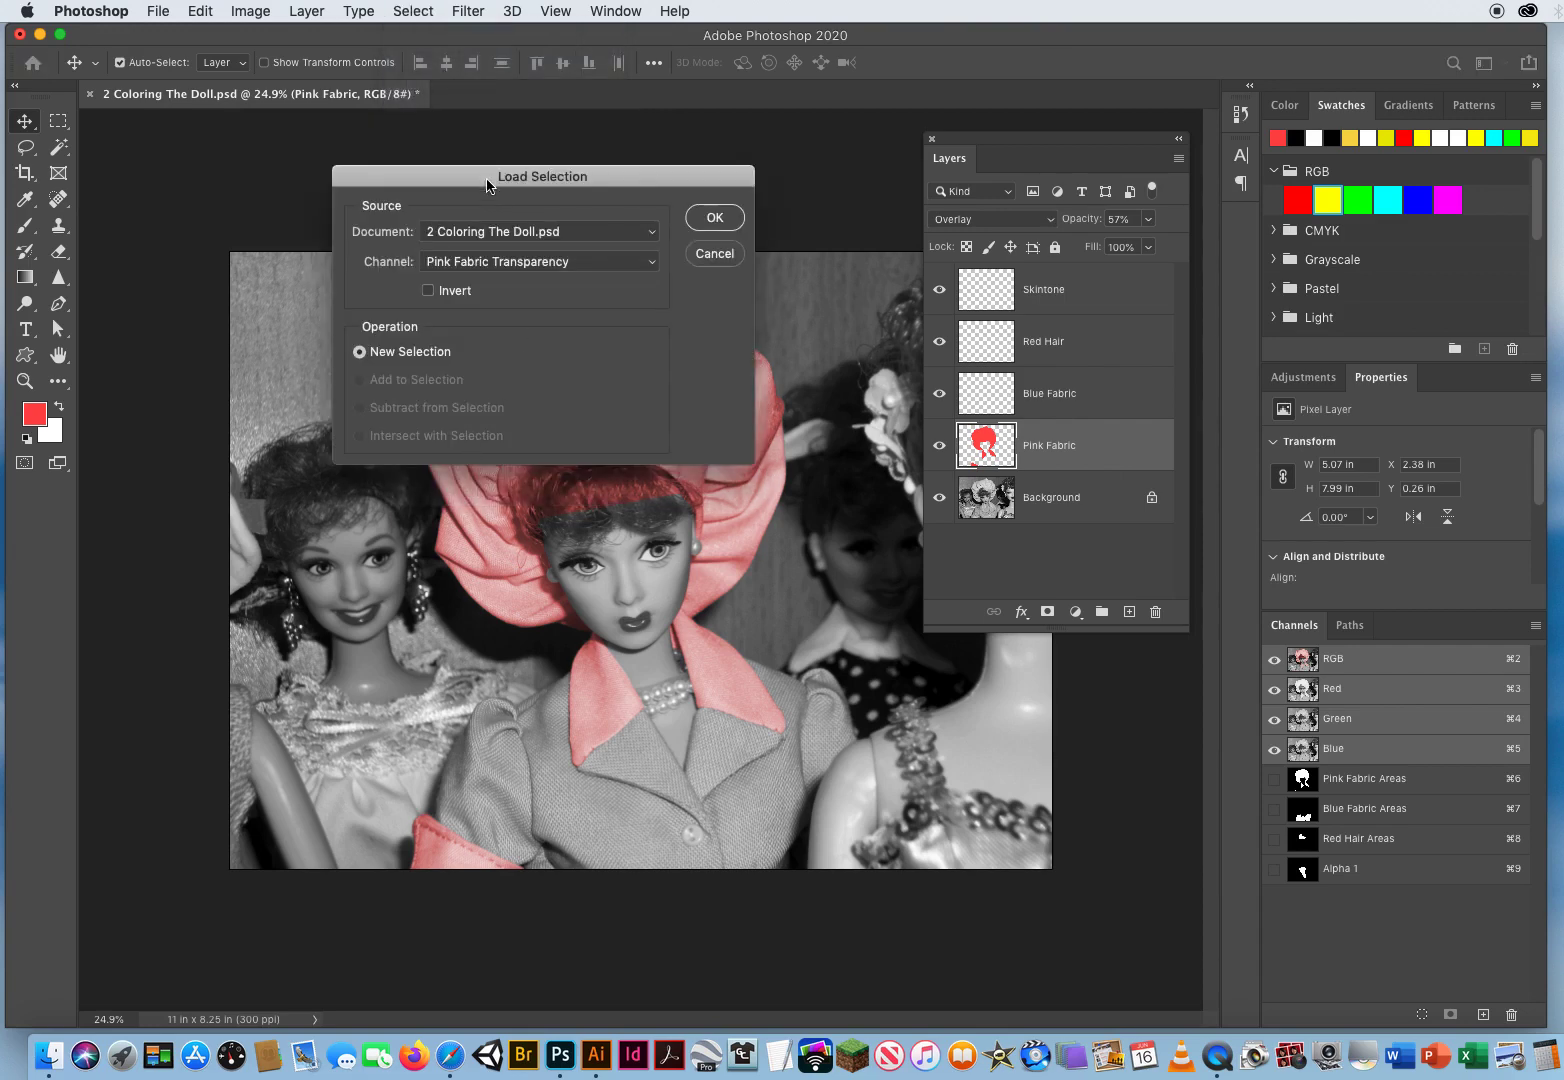
pyautogui.moveTo(488, 185); pyautogui.dragTo(535, 172)
pyautogui.click(512, 250)
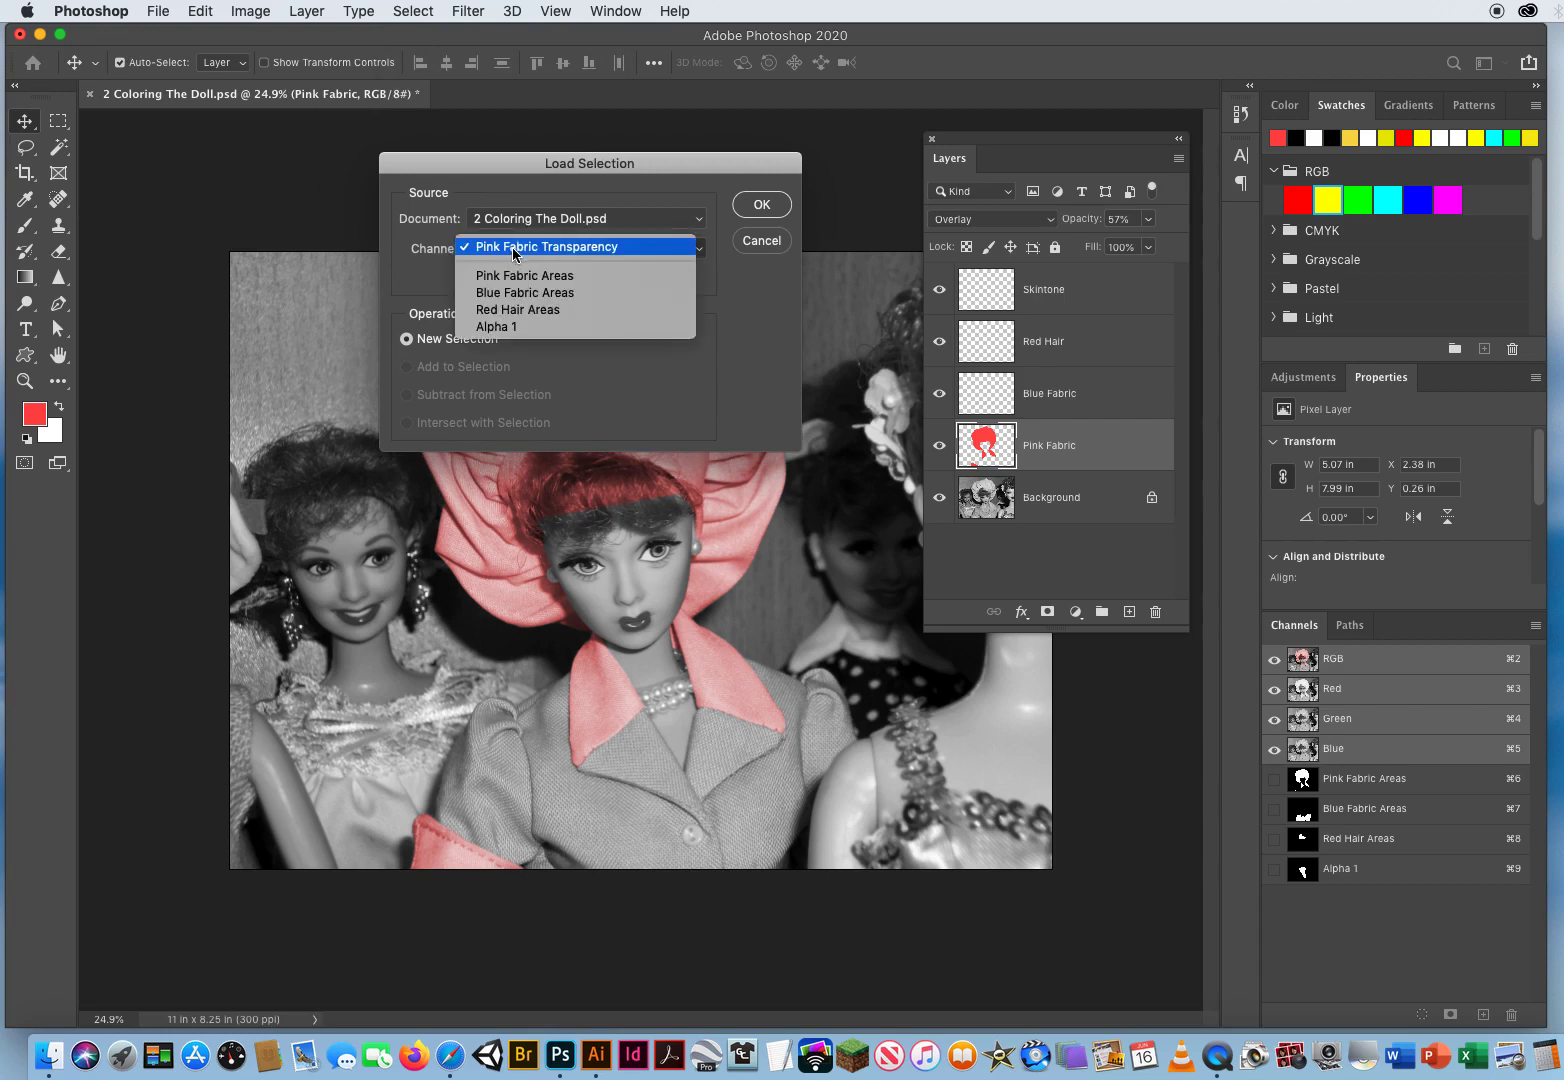
pyautogui.click(547, 310)
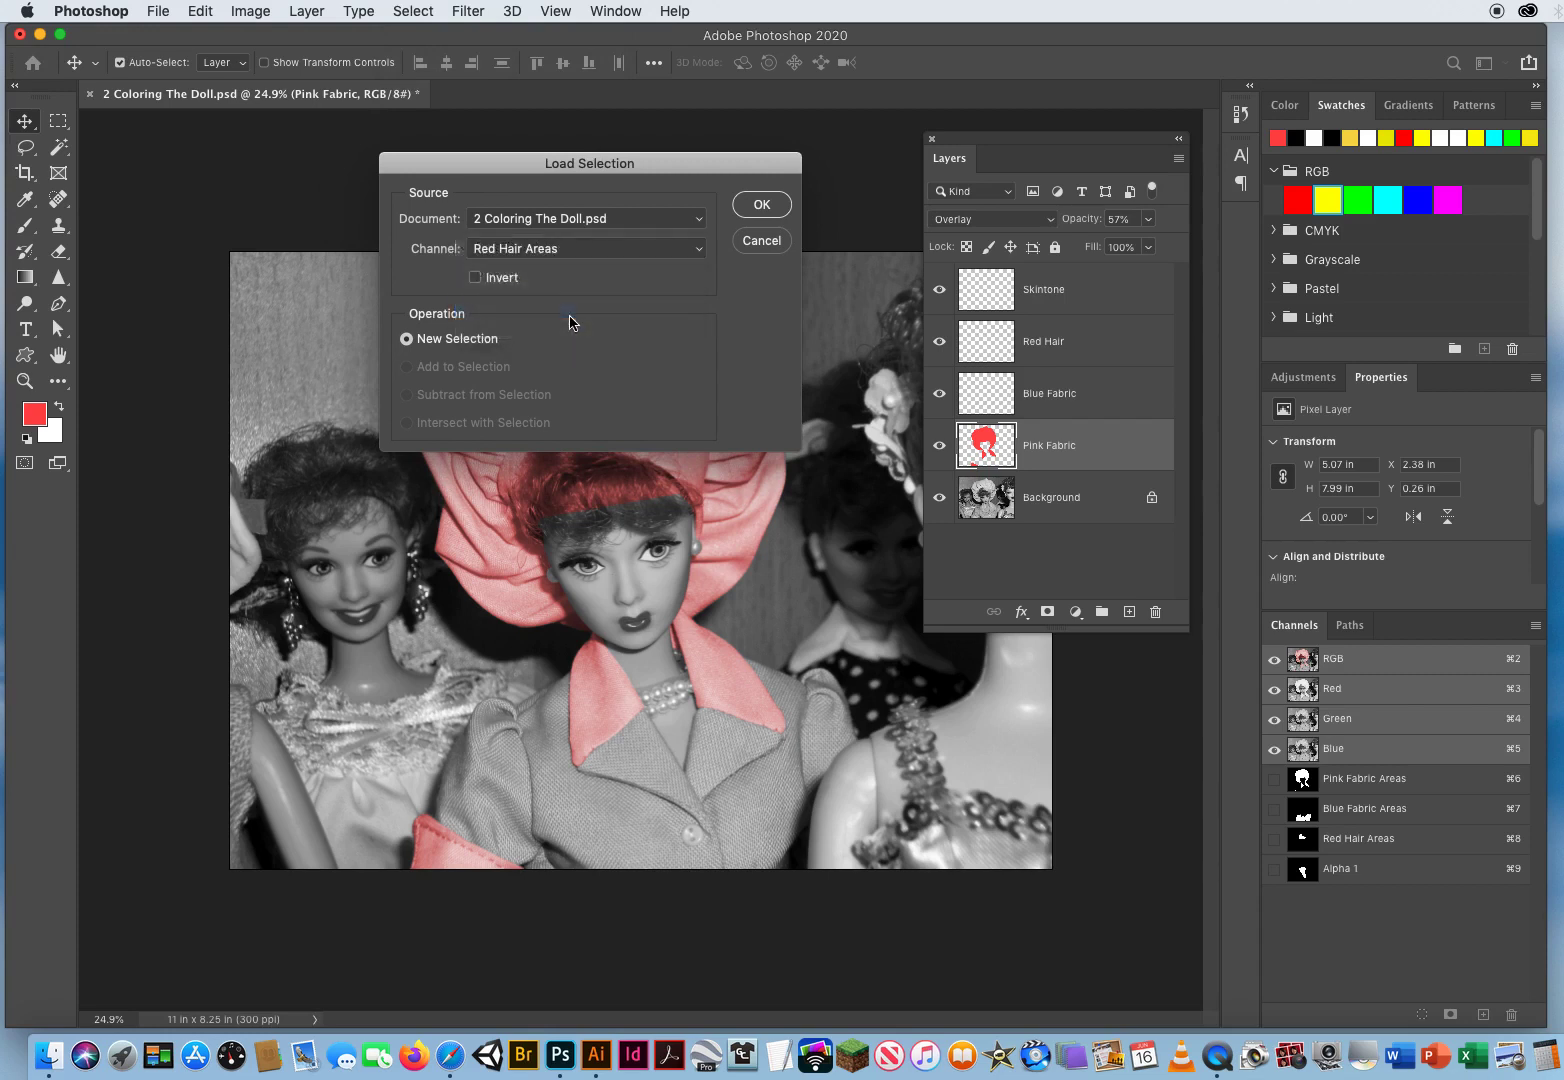
pyautogui.click(760, 205)
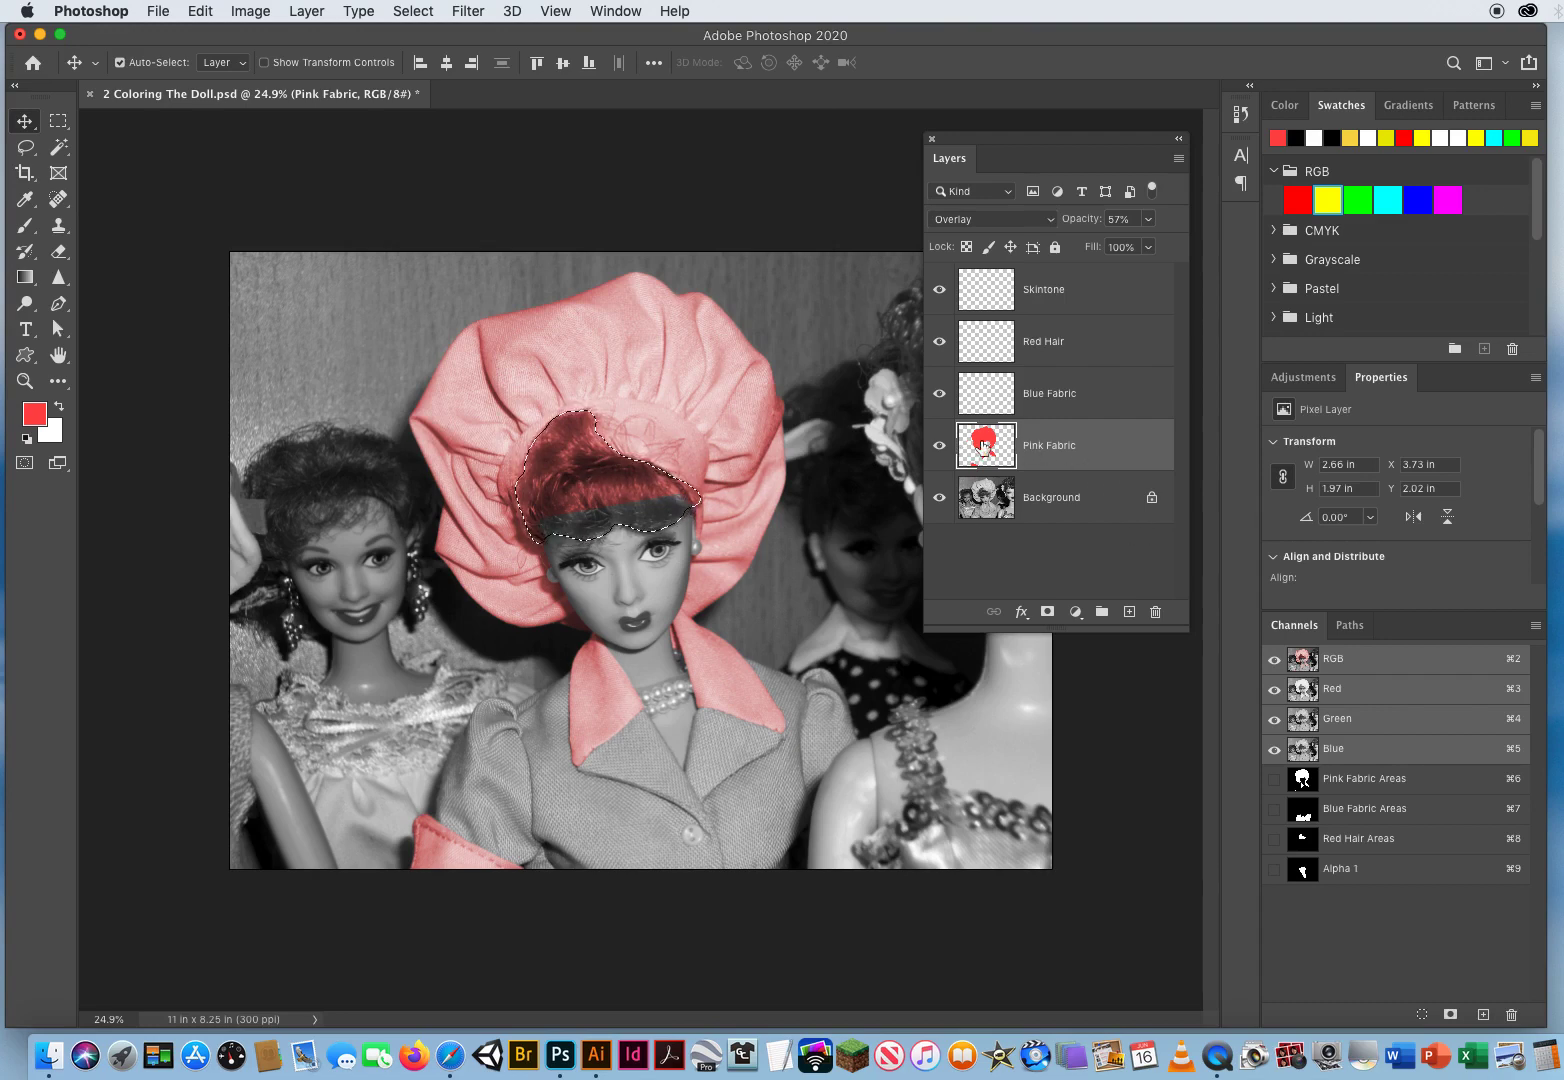
pyautogui.press('BackSpace')
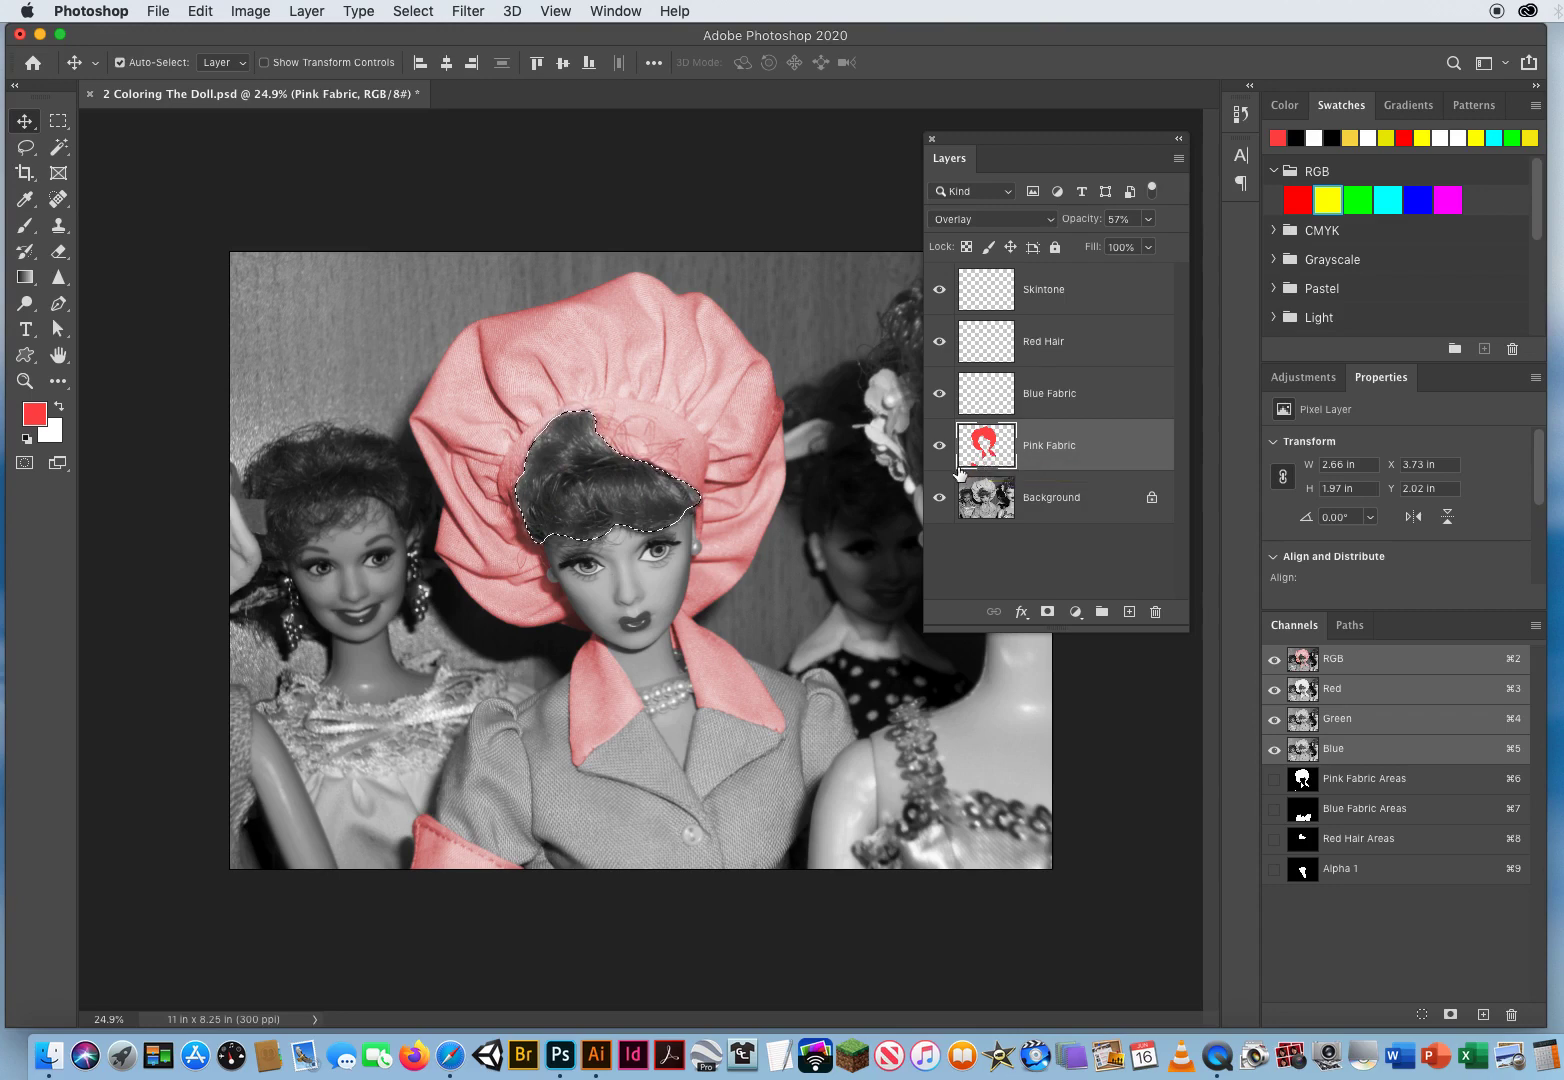
# - Select the Red Hair layer and set the foreground color to the orange-red dc3919
pyautogui.click(1042, 338)
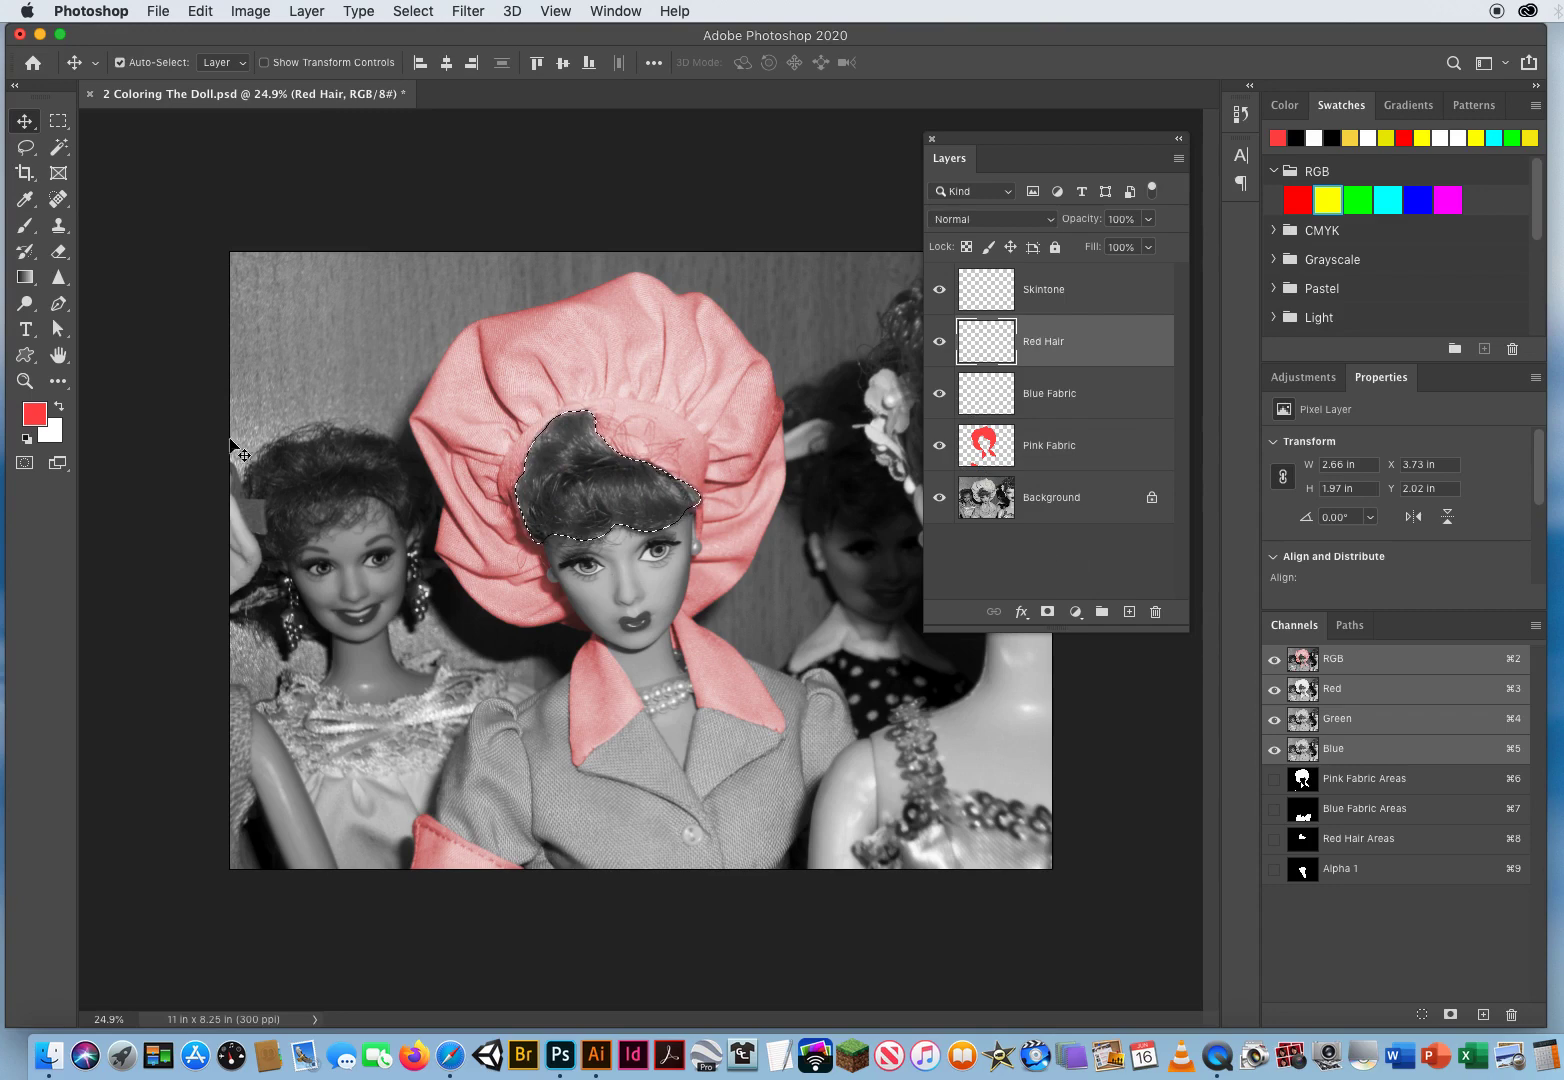
pyautogui.click(34, 413)
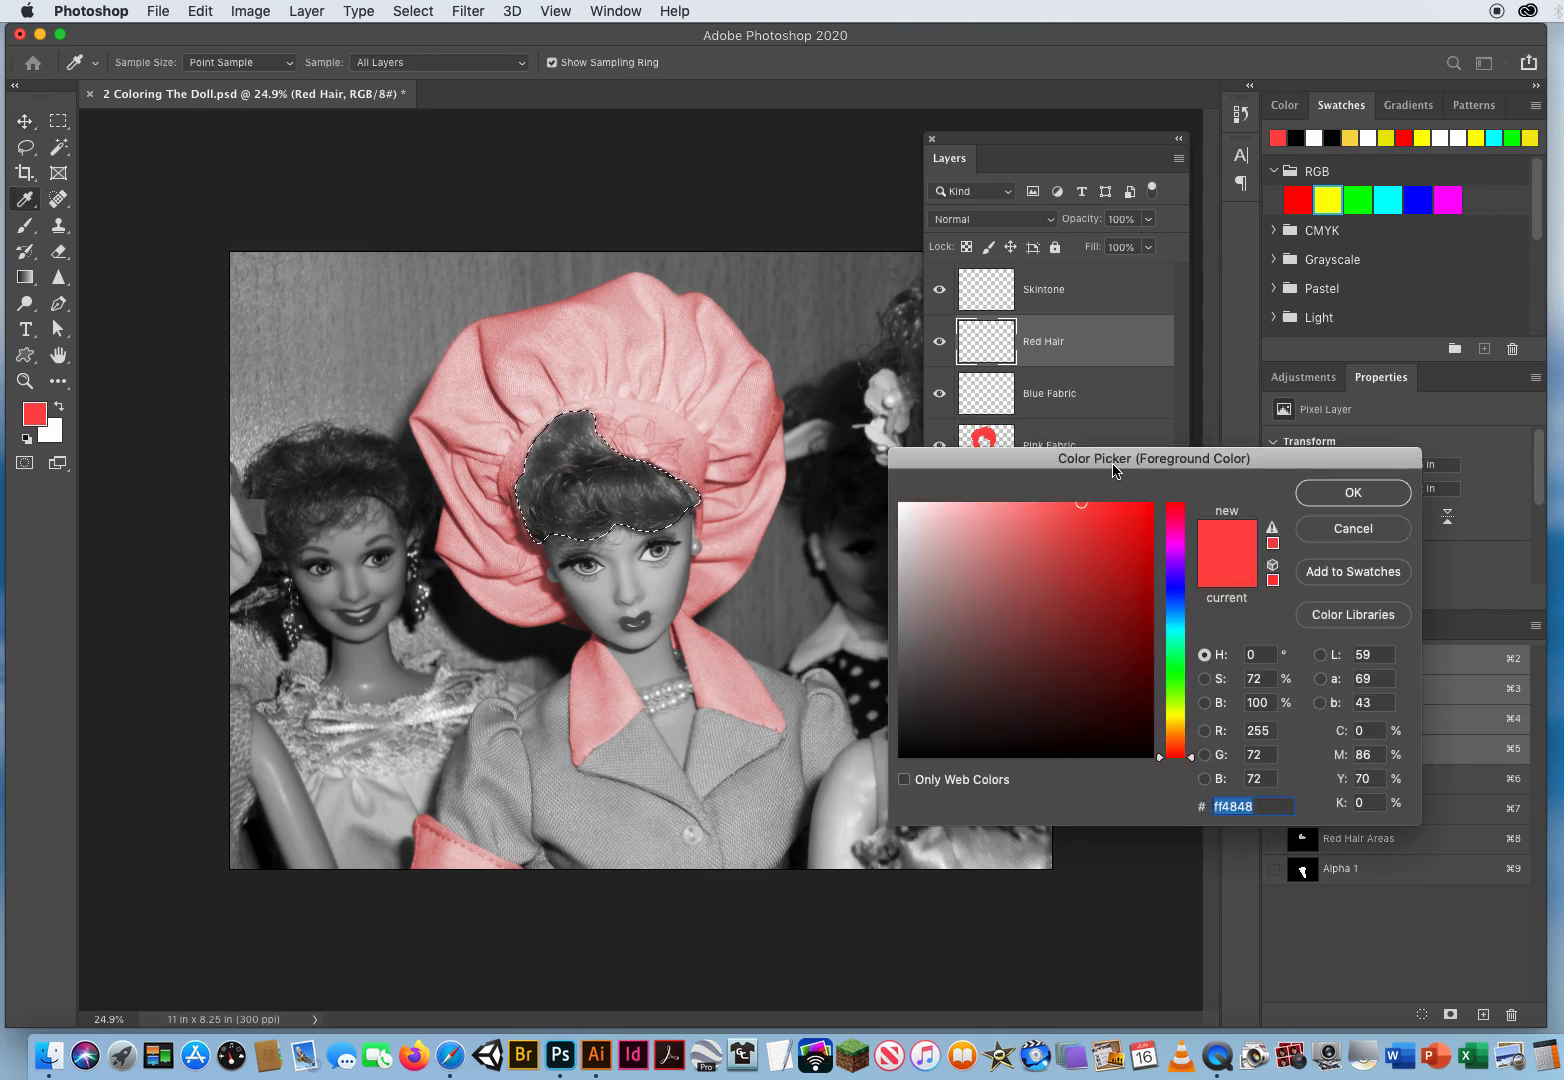
pyautogui.moveTo(1113, 468); pyautogui.dragTo(933, 335)
pyautogui.moveTo(995, 582); pyautogui.dragTo(998, 622)
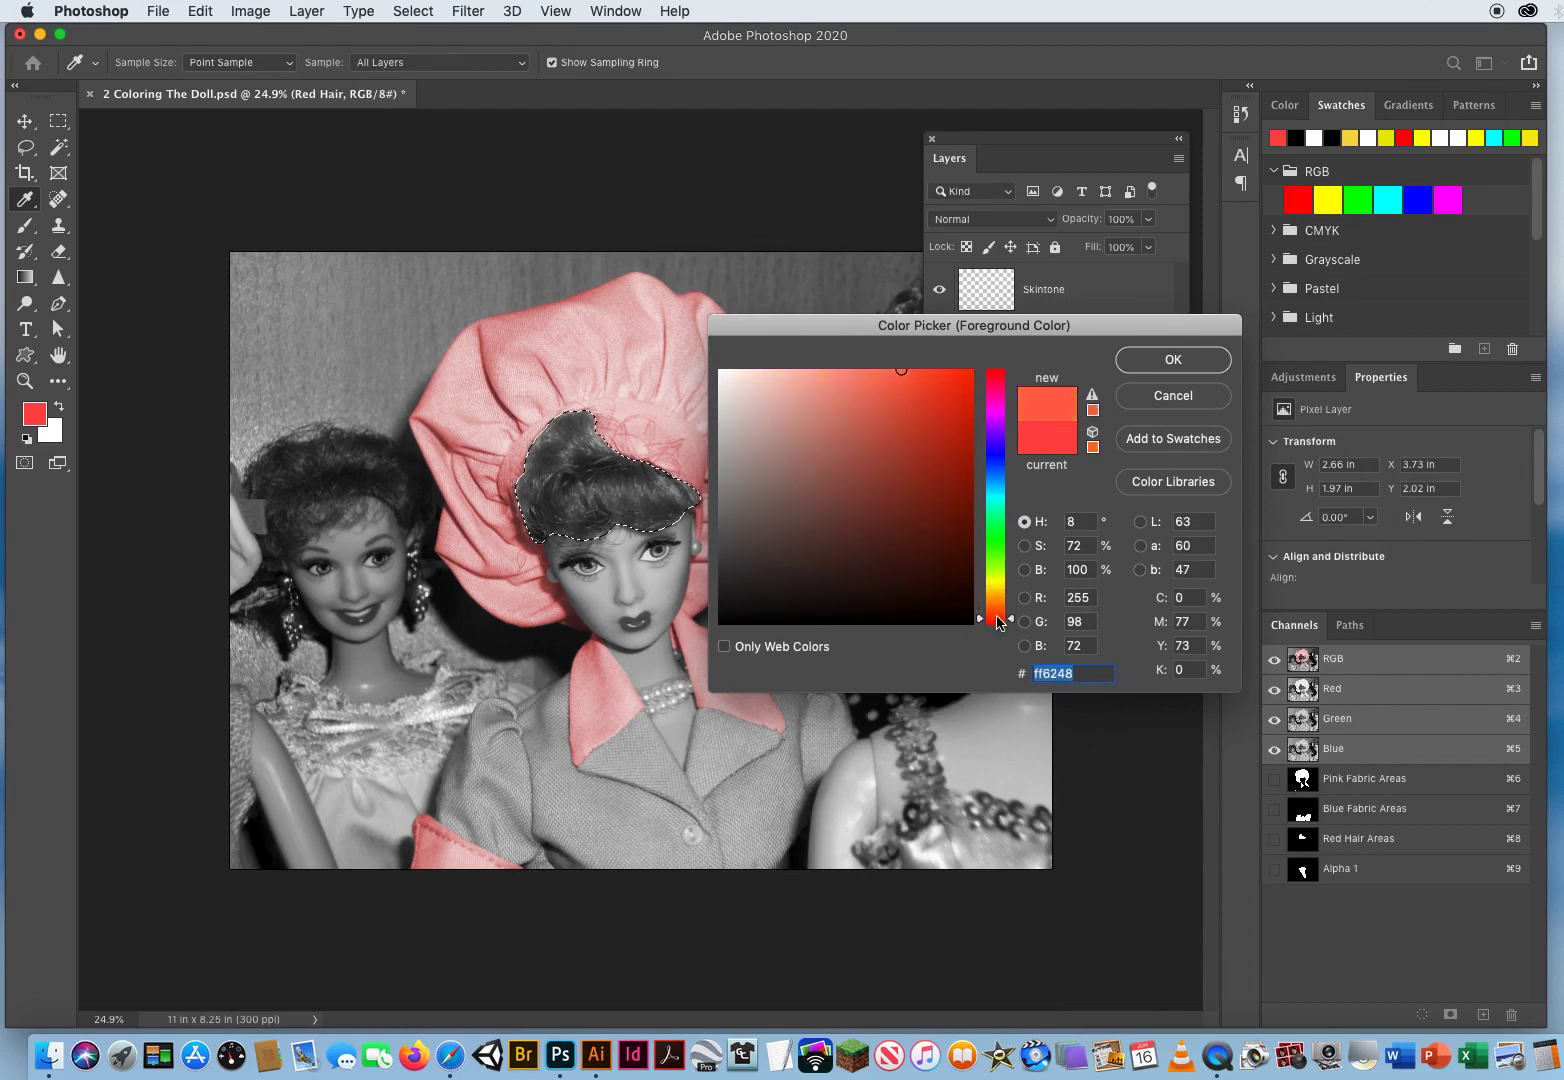
pyautogui.moveTo(948, 390)
pyautogui.mouseDown()
pyautogui.moveTo(930, 399)
pyautogui.moveTo(943, 404)
pyautogui.mouseUp()
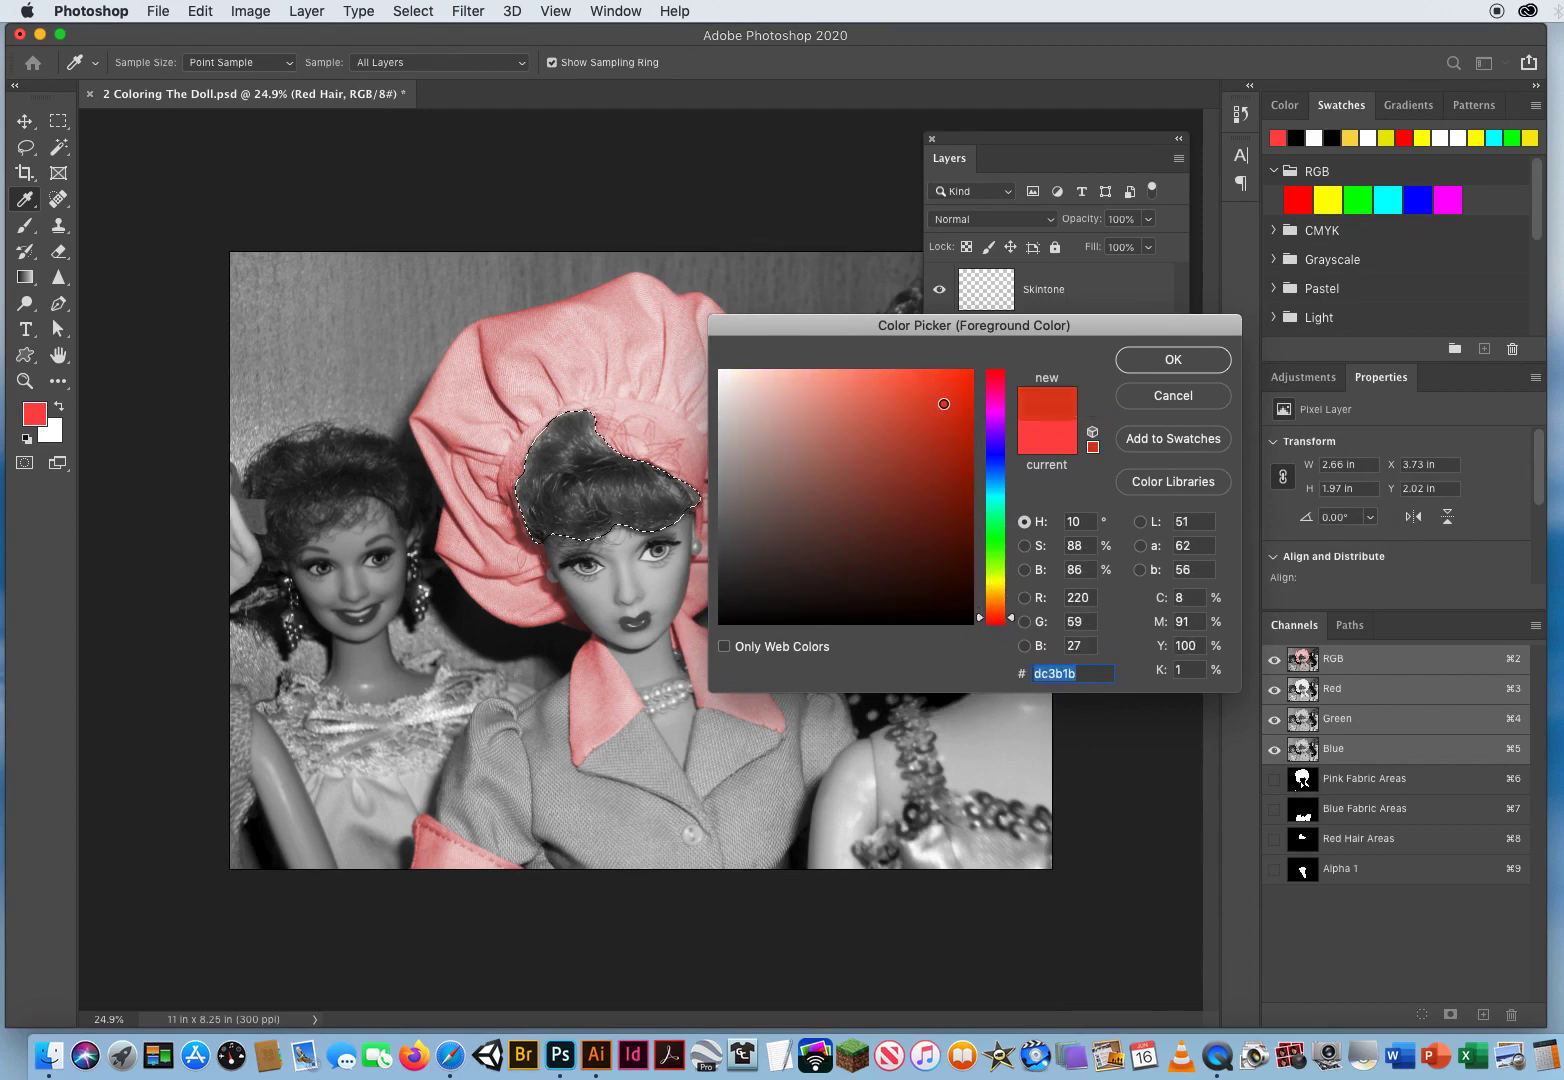
pyautogui.click(1132, 361)
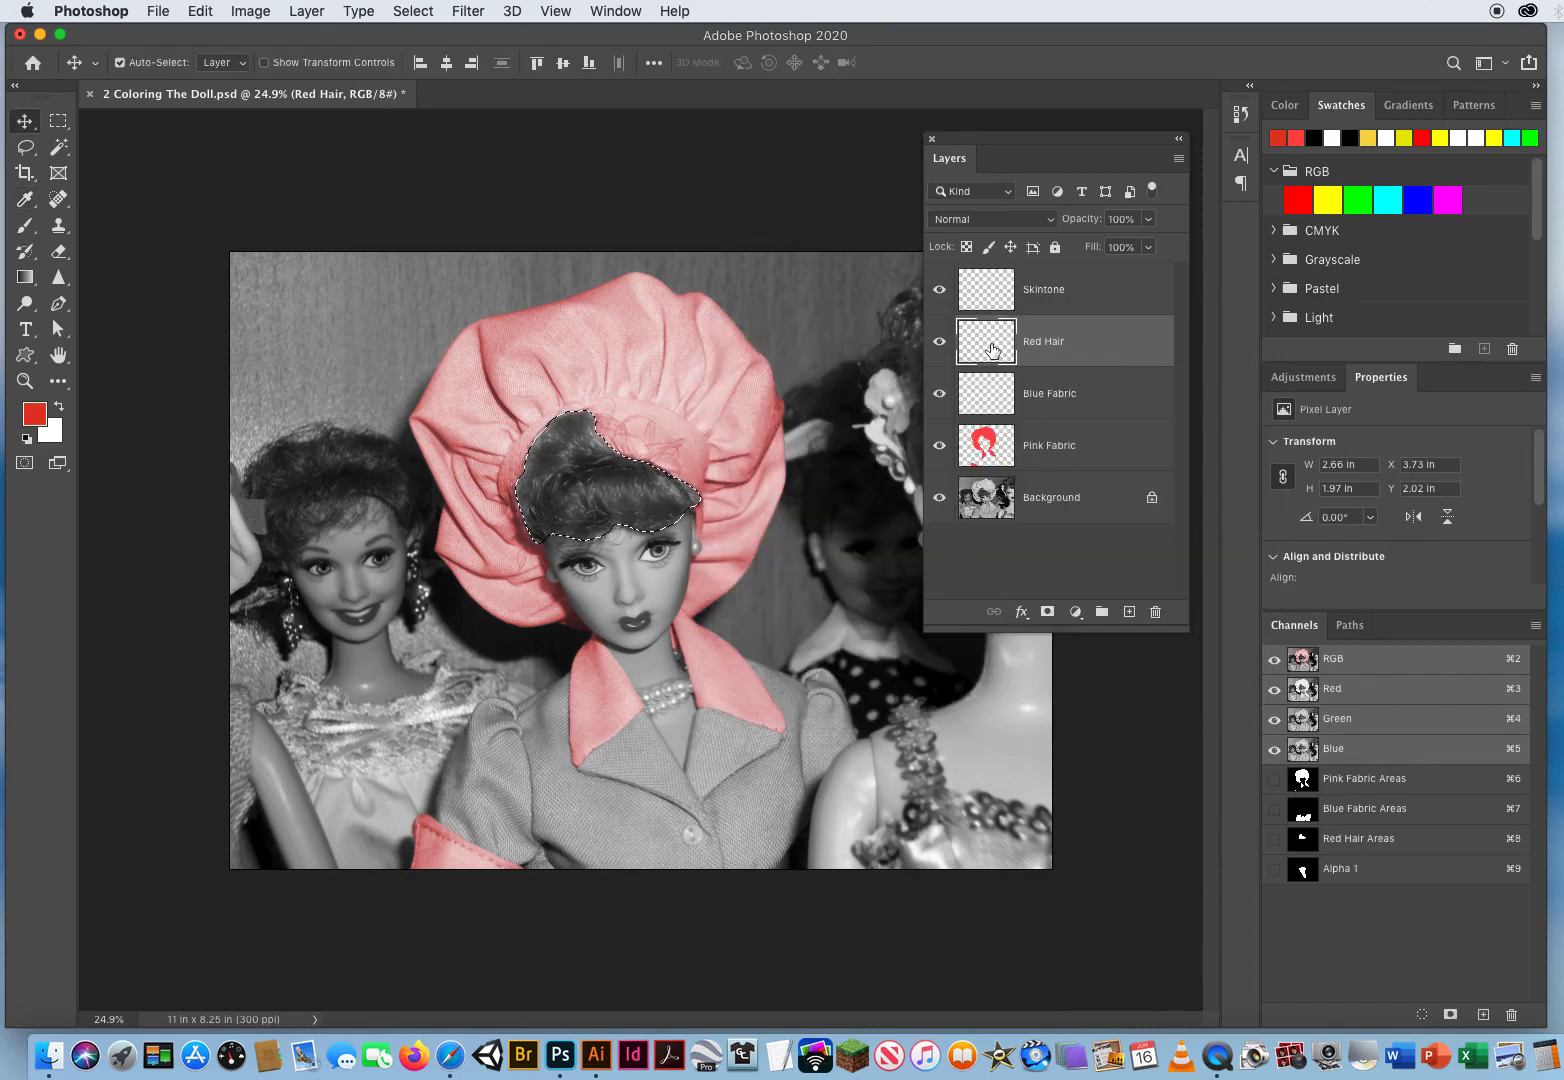
# - Fill the active hair selection with the foreground color on the Red Hair layer and deselect it
pyautogui.hotkey('alt', 'BackSpace')
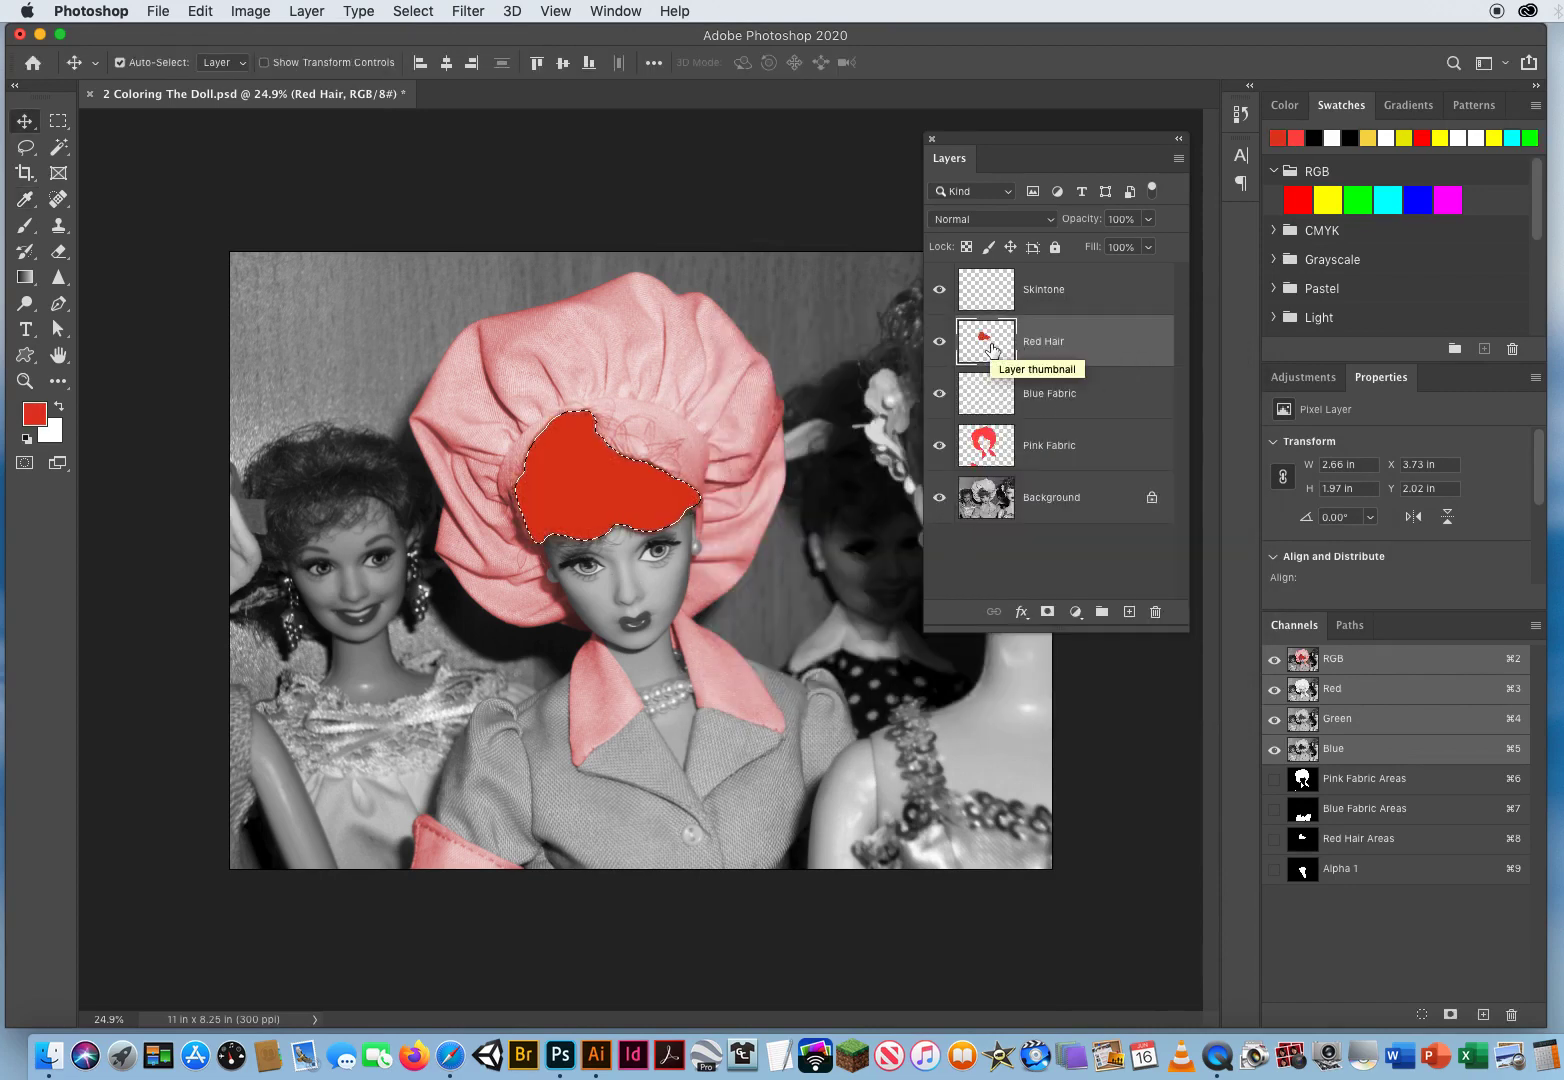
pyautogui.press('super')
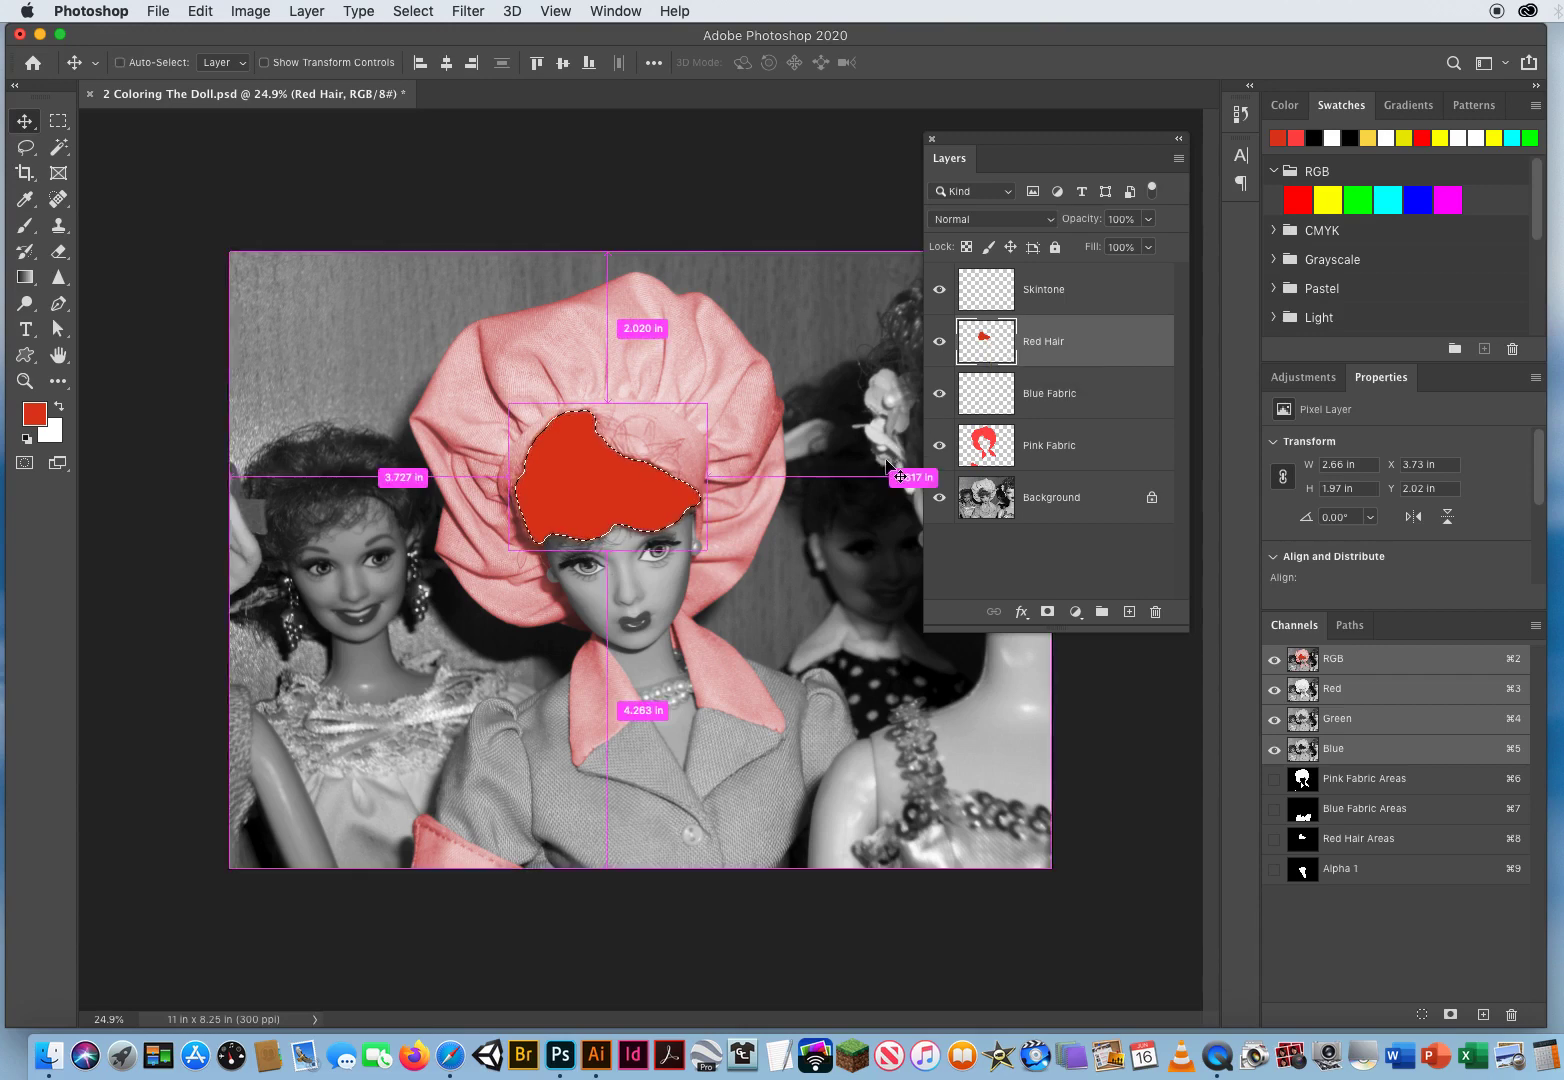
pyautogui.press('super+d')
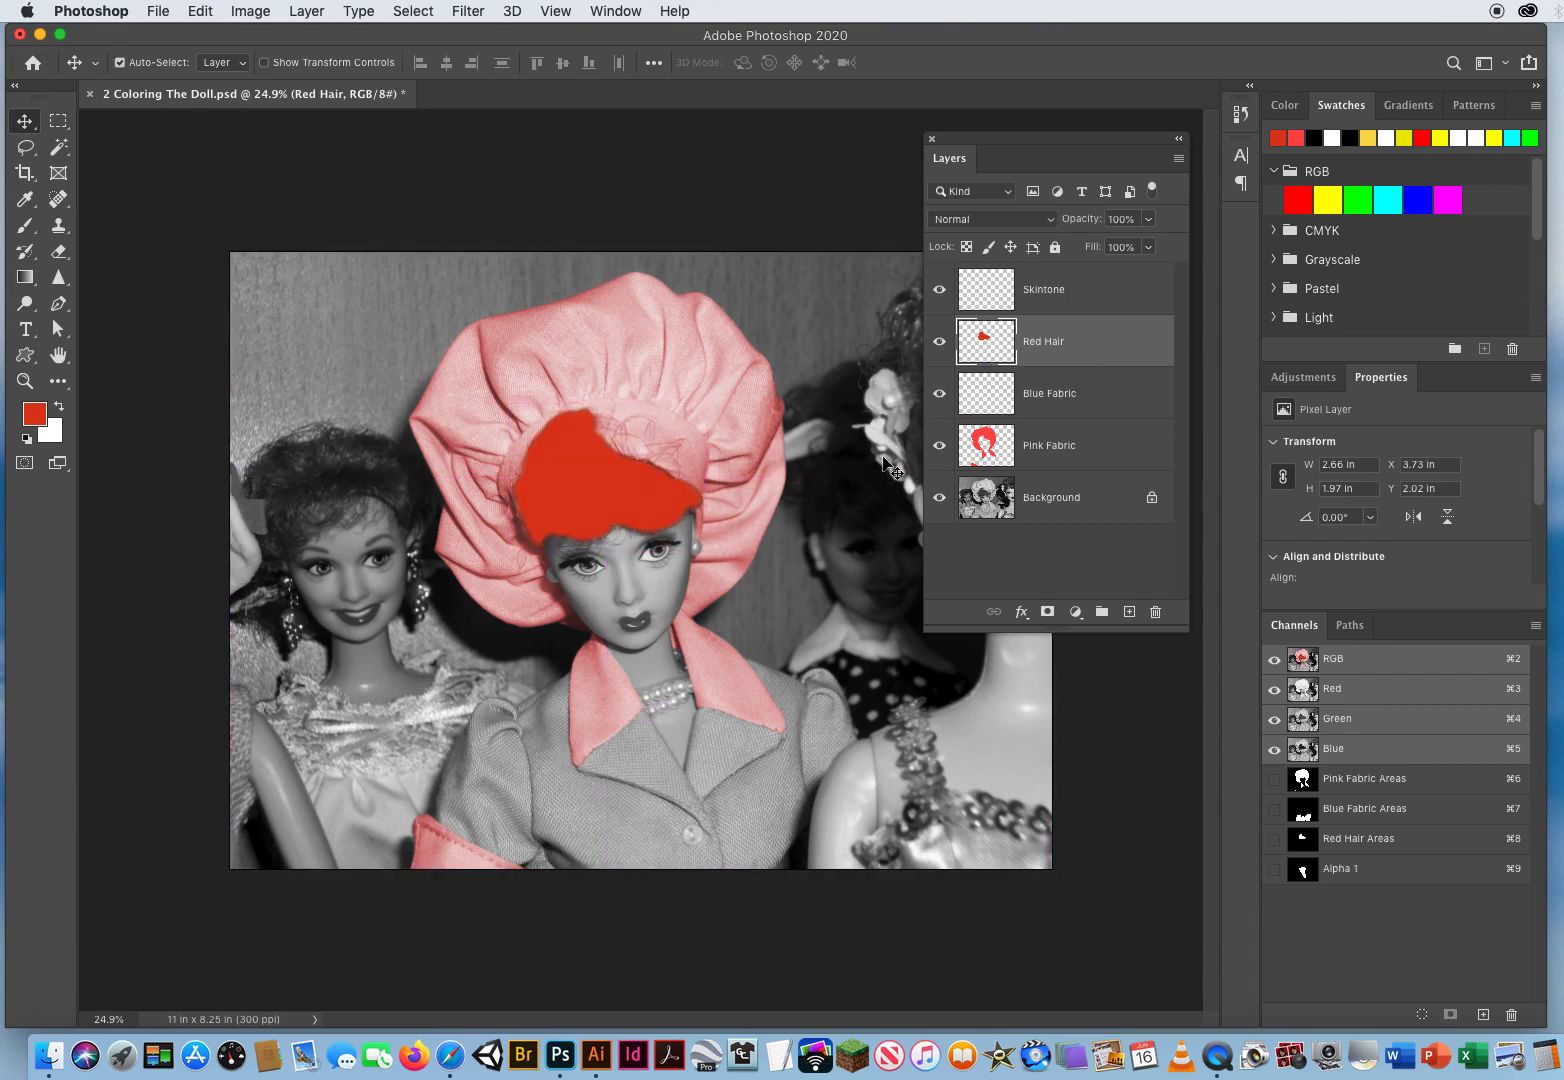
# - Set the Red Hair layer's blending mode to Overlay and its opacity to 68%
pyautogui.click(987, 220)
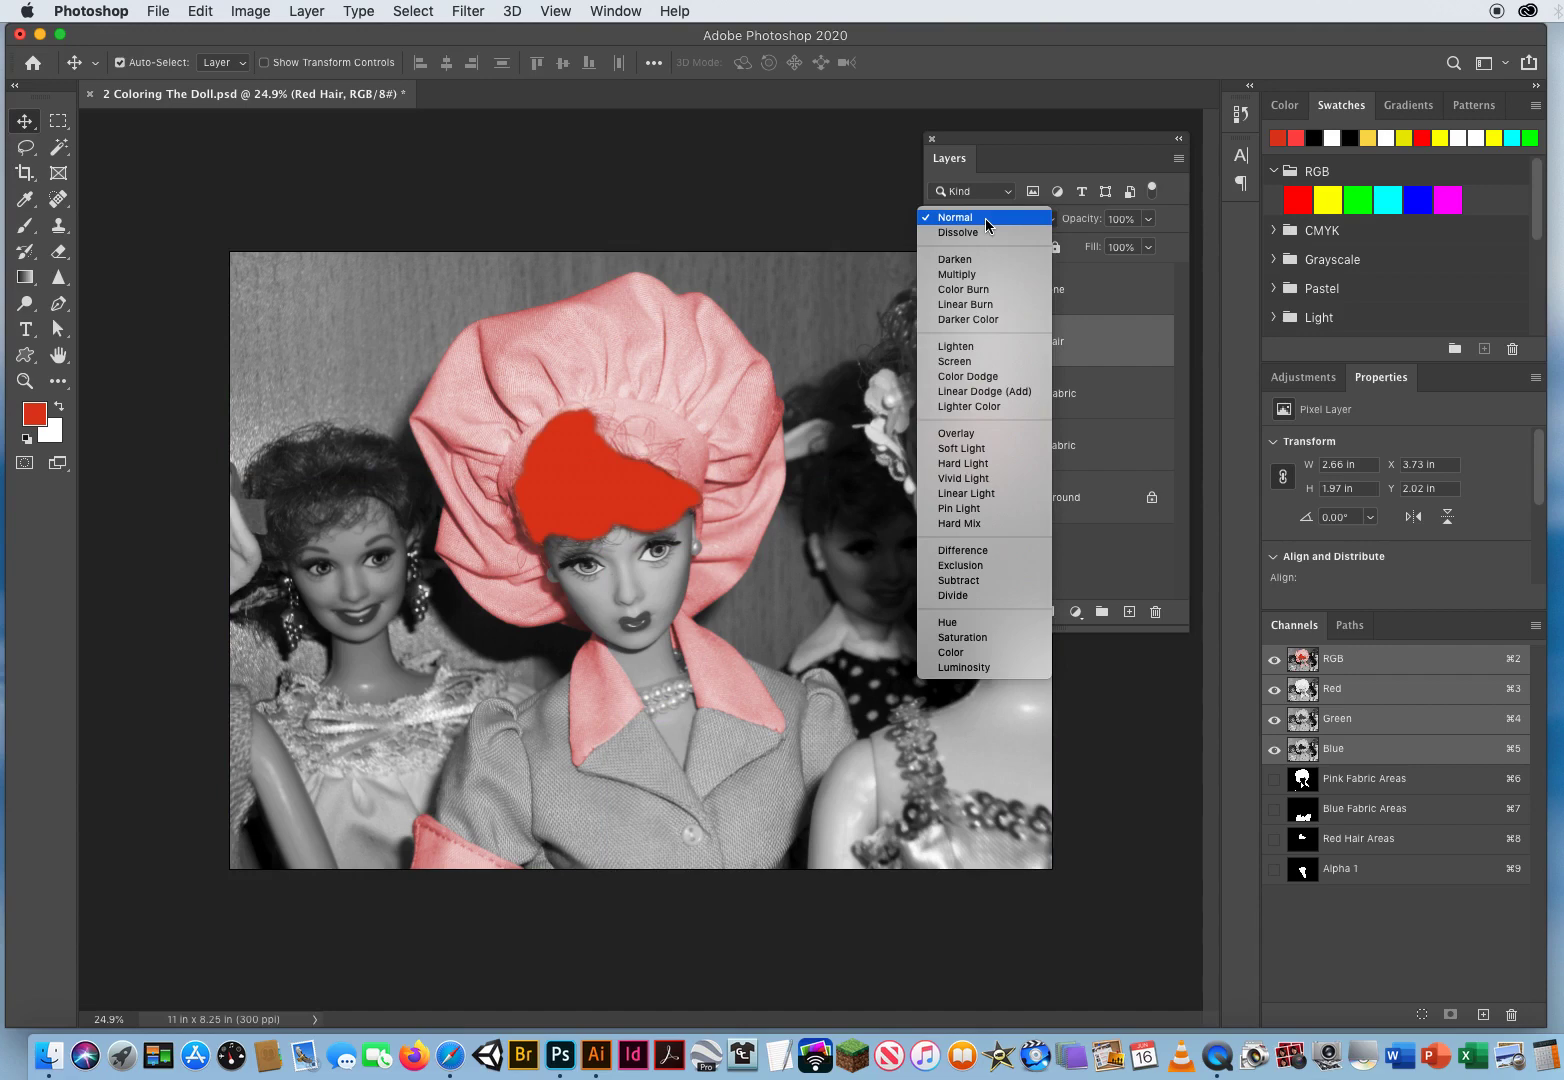
pyautogui.click(968, 434)
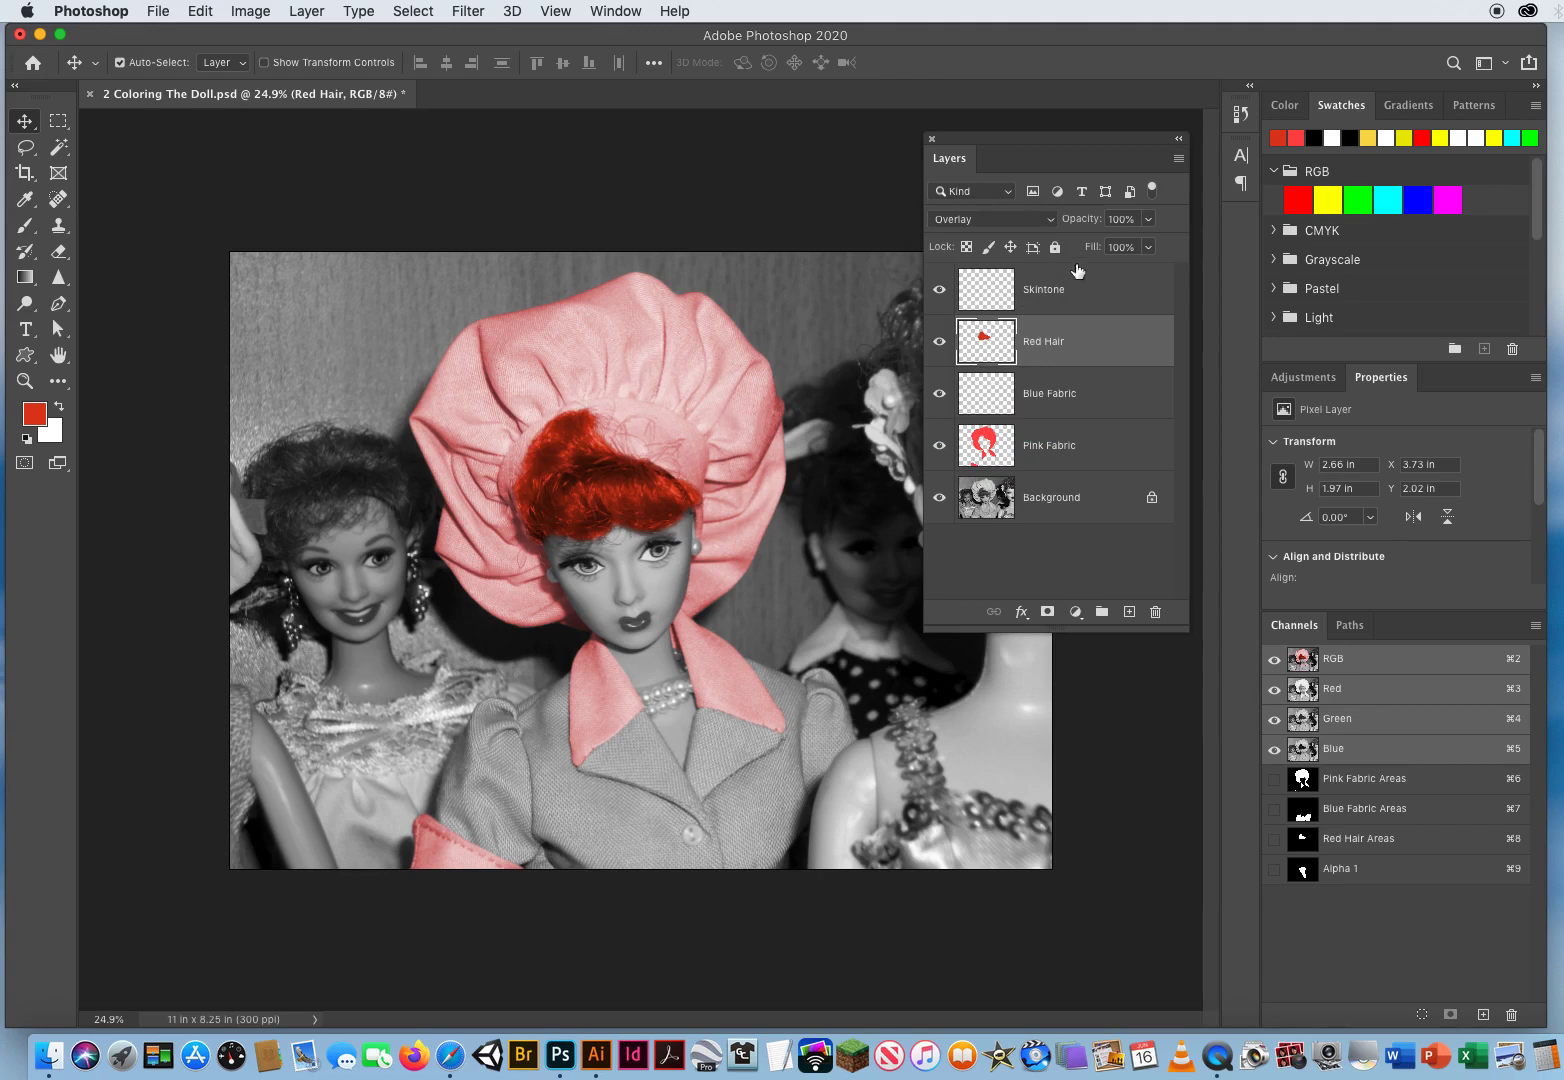
pyautogui.click(1149, 220)
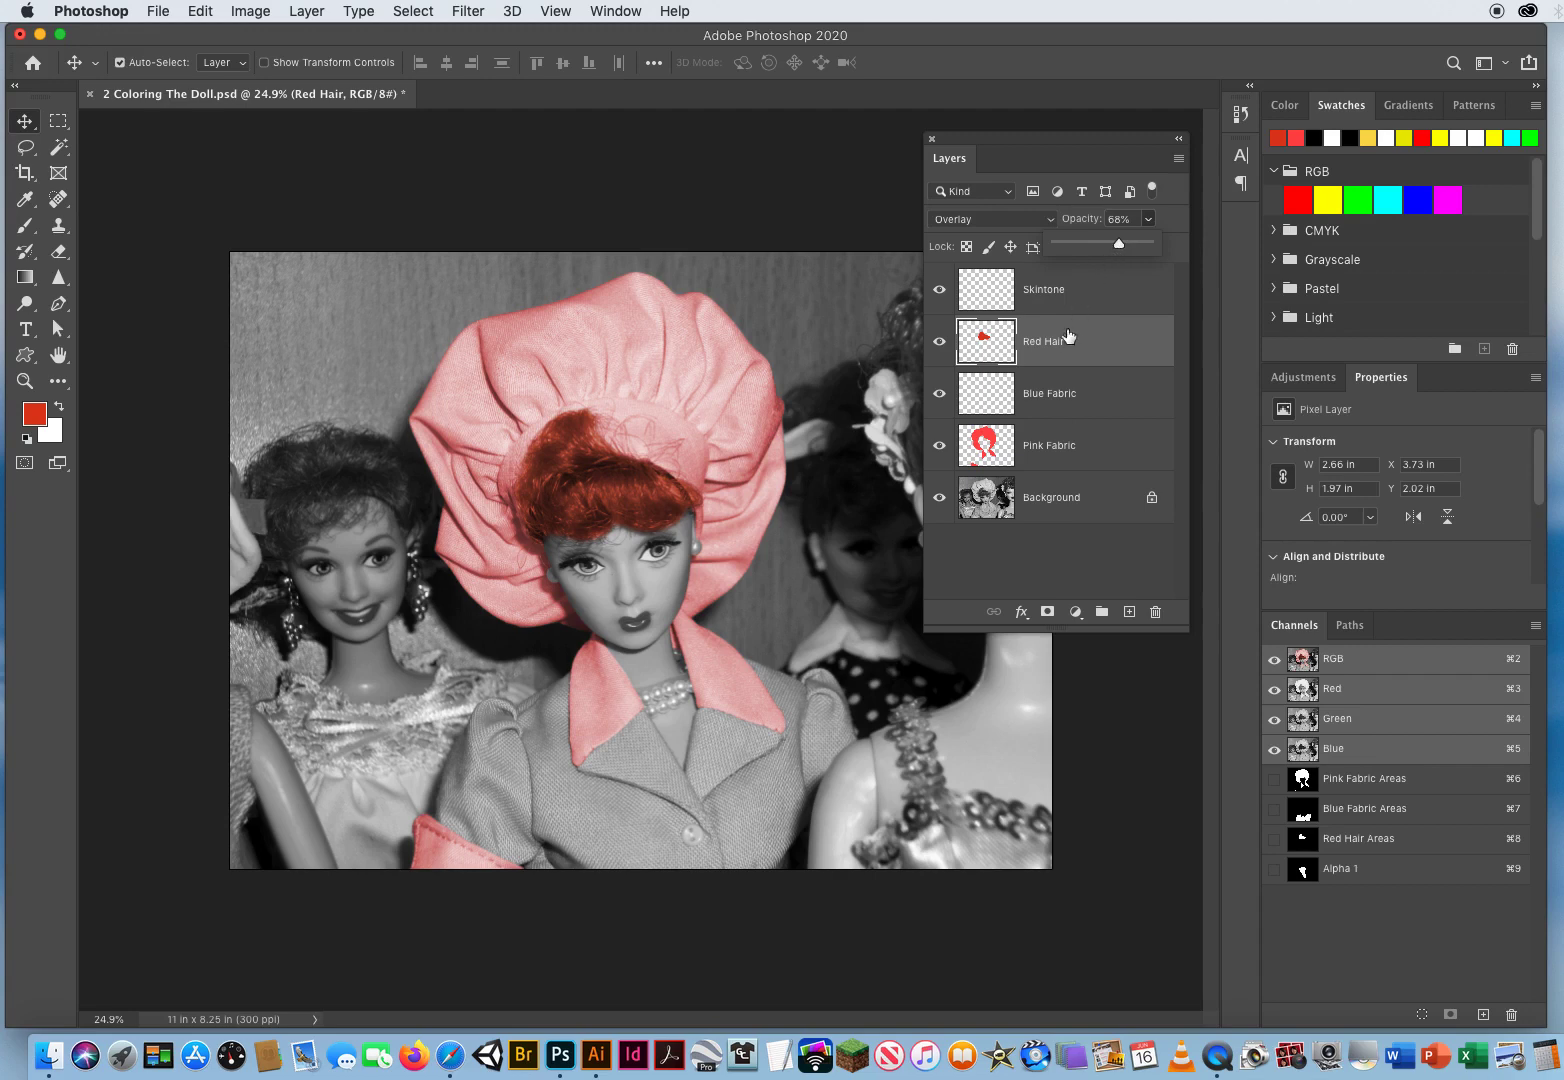
pyautogui.click(1048, 402)
# - Select the Blue Fabric layer and load the saved Blue Fabric Areas channel as a new selection
pyautogui.click(1048, 402)
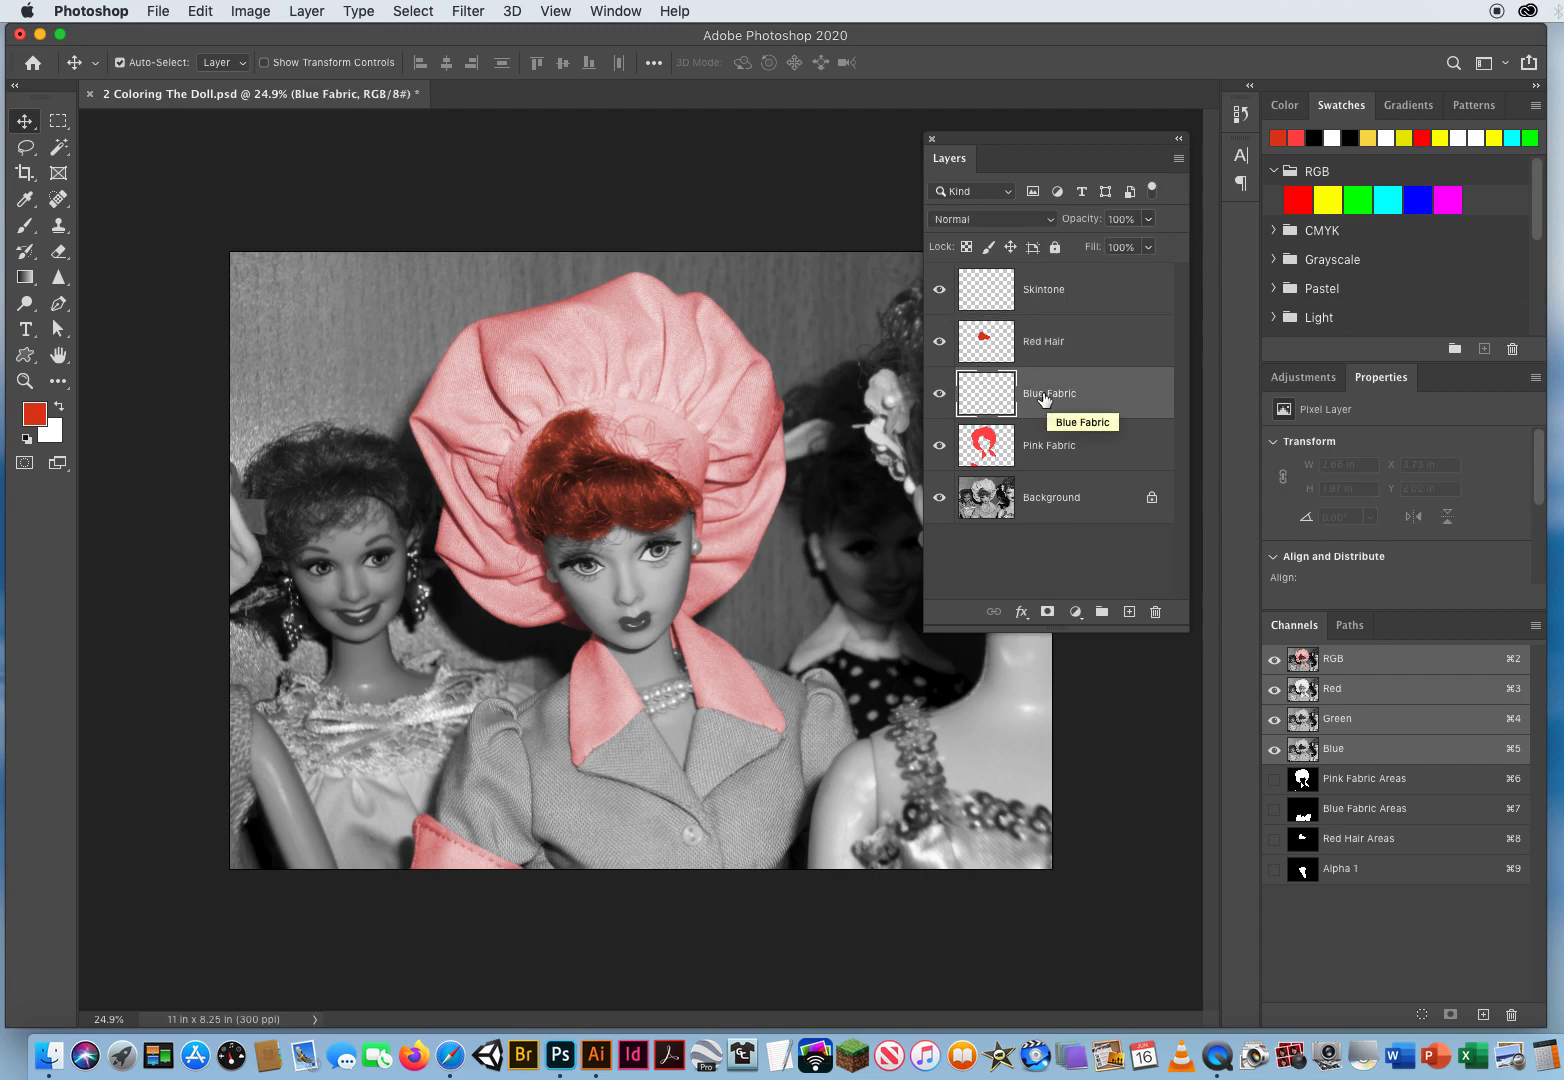
pyautogui.click(413, 12)
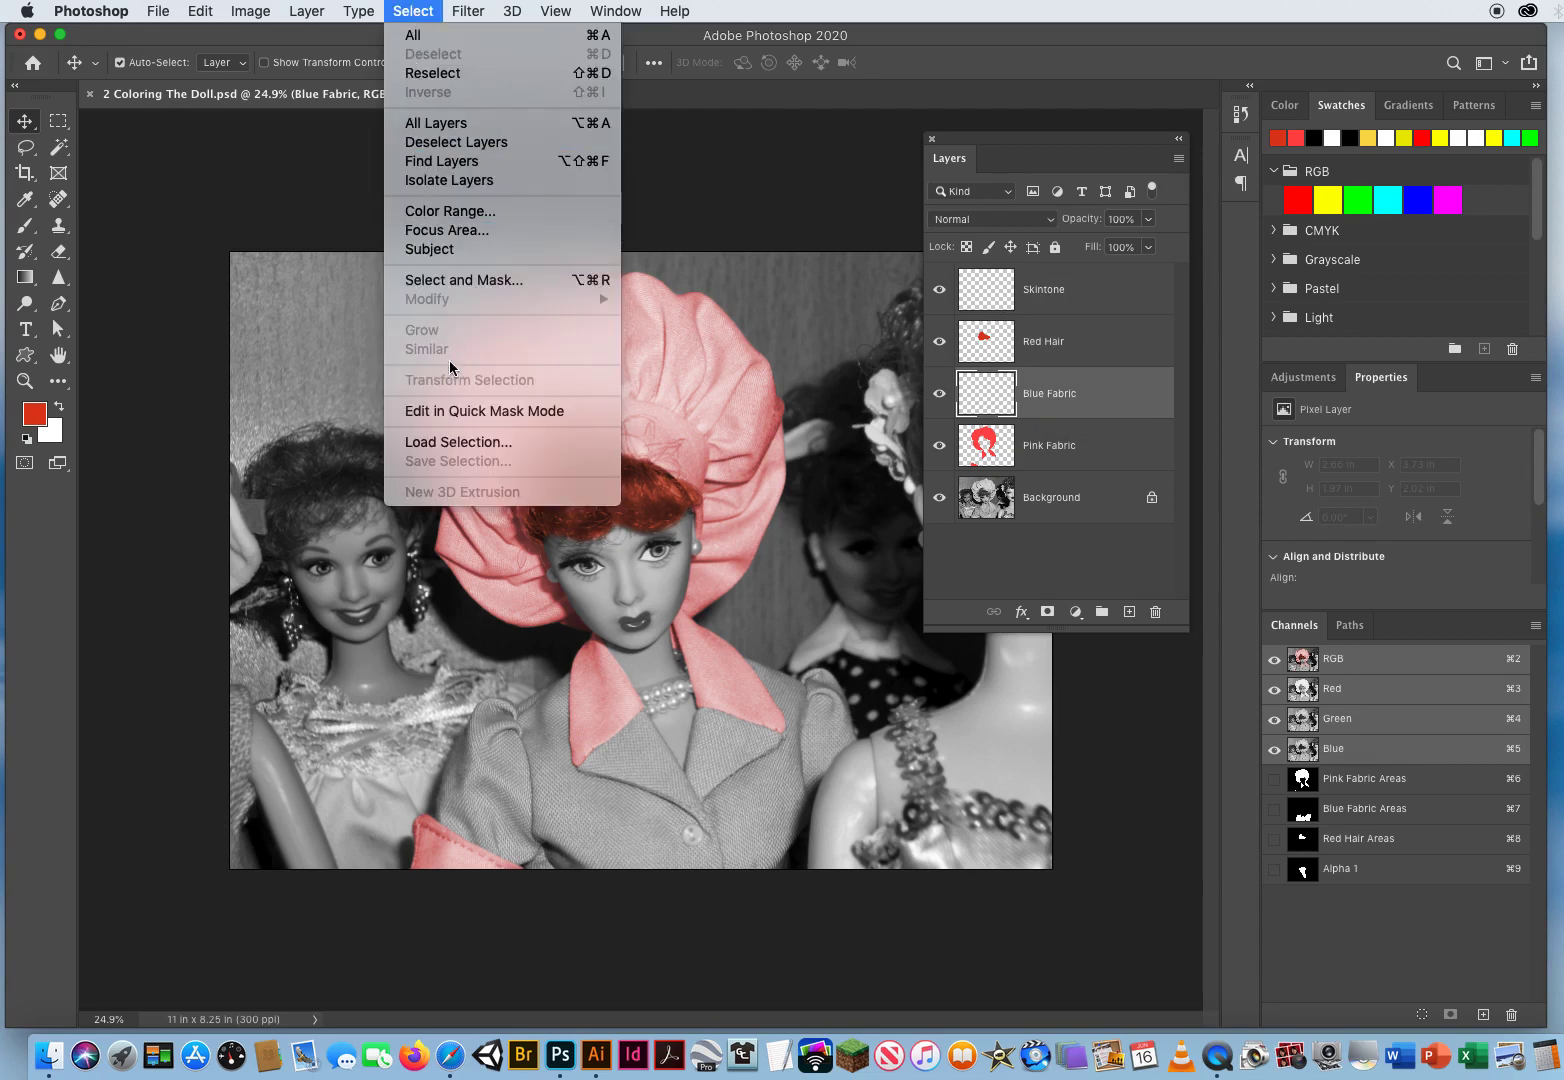
pyautogui.click(437, 444)
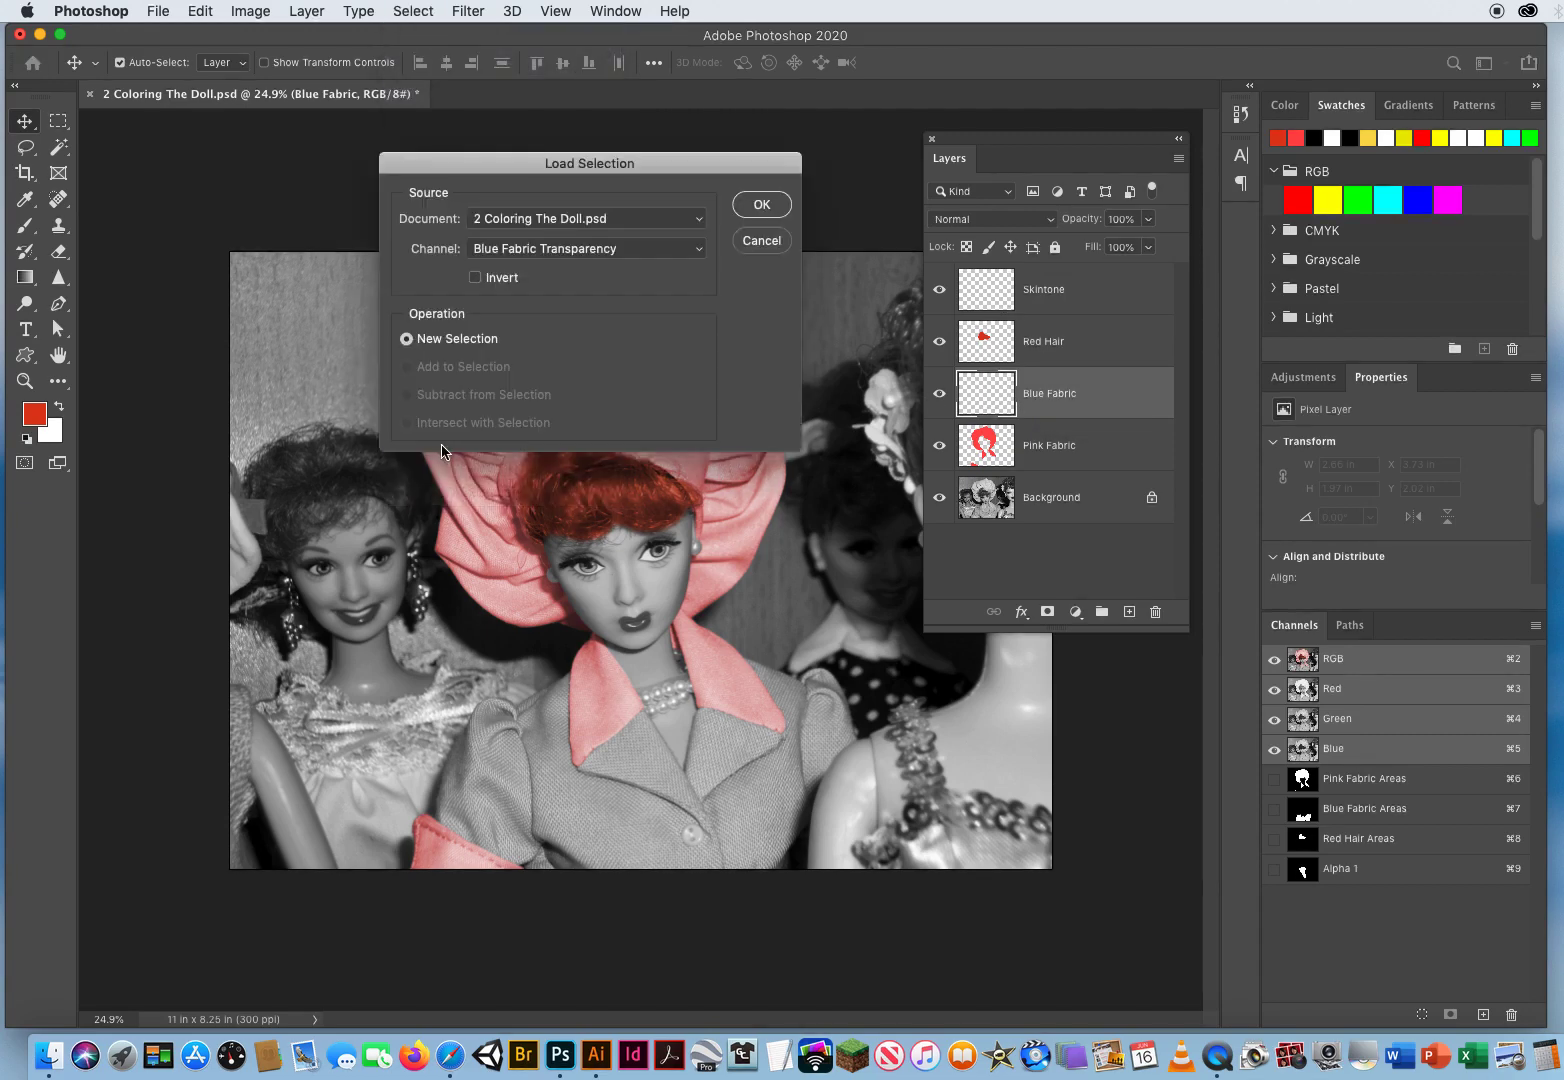
pyautogui.click(527, 249)
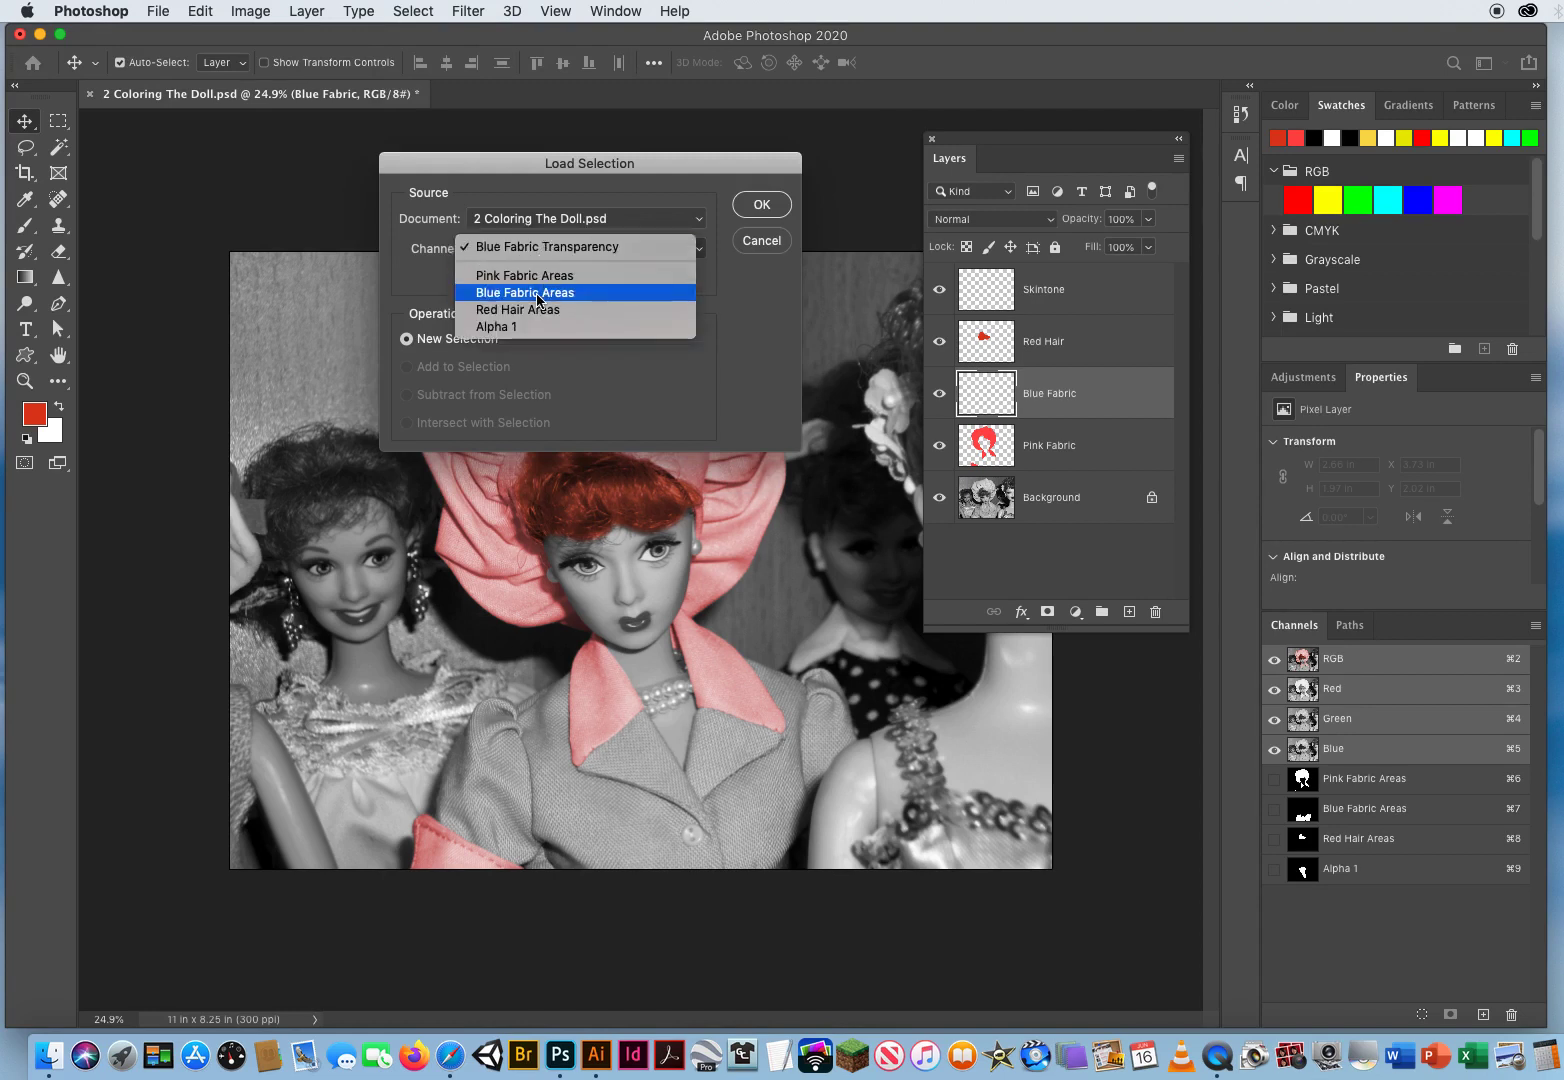
pyautogui.click(538, 293)
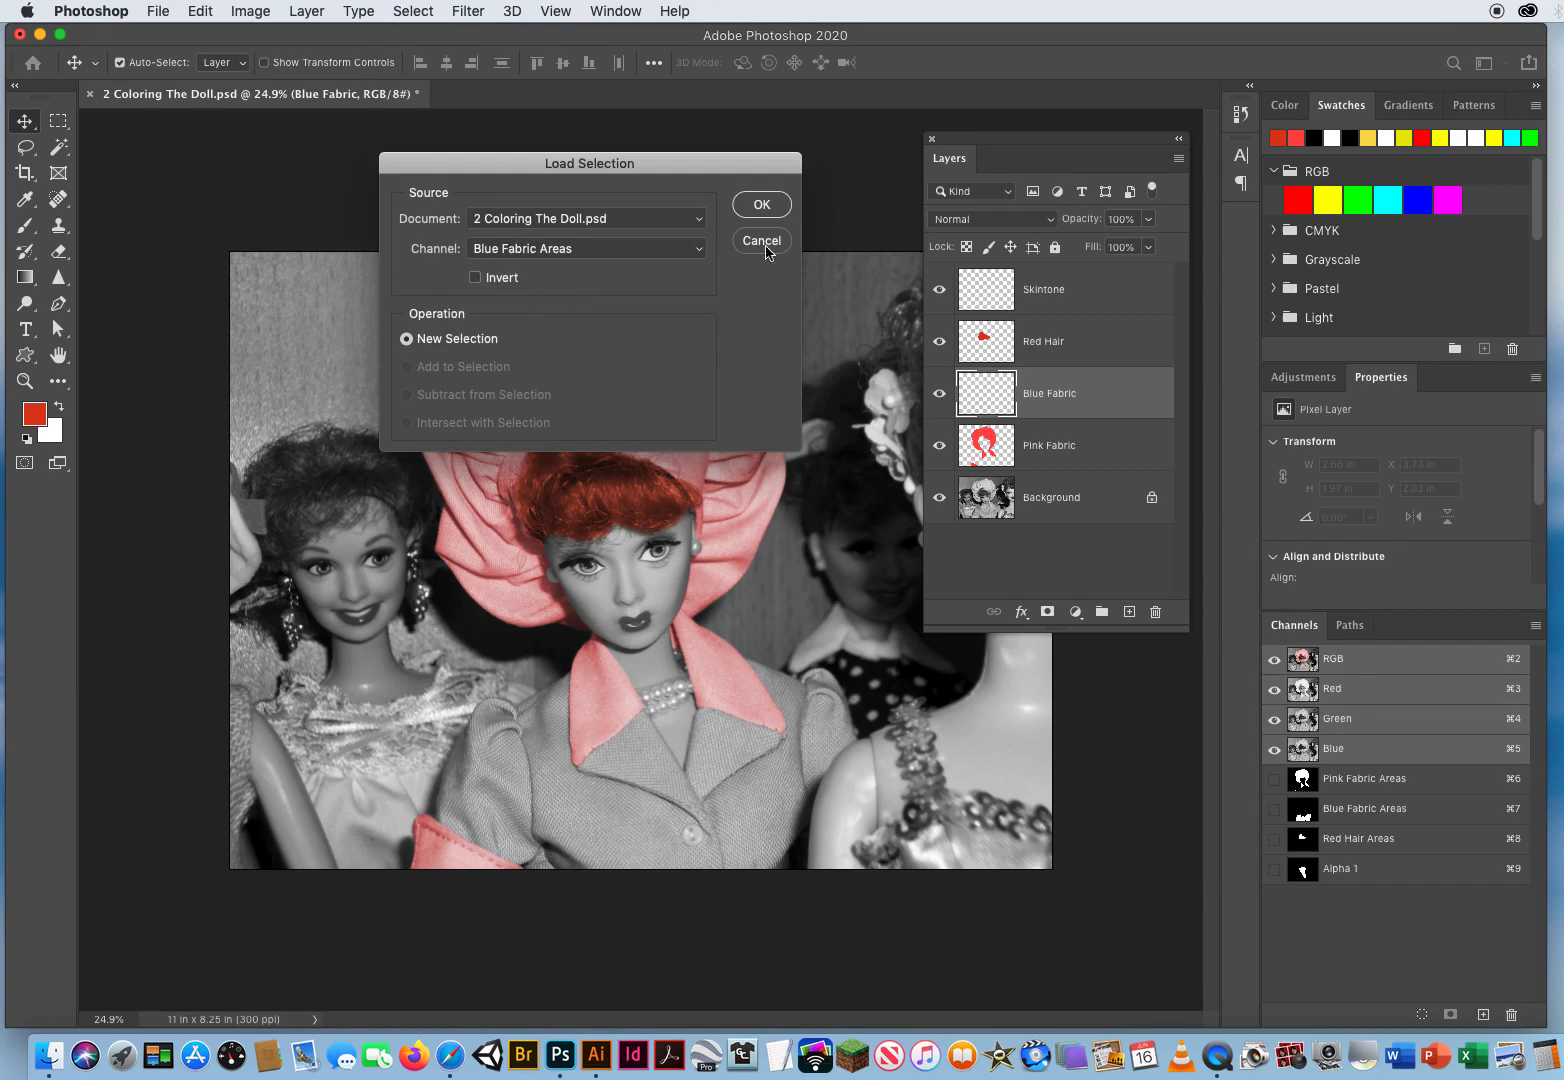
pyautogui.click(763, 207)
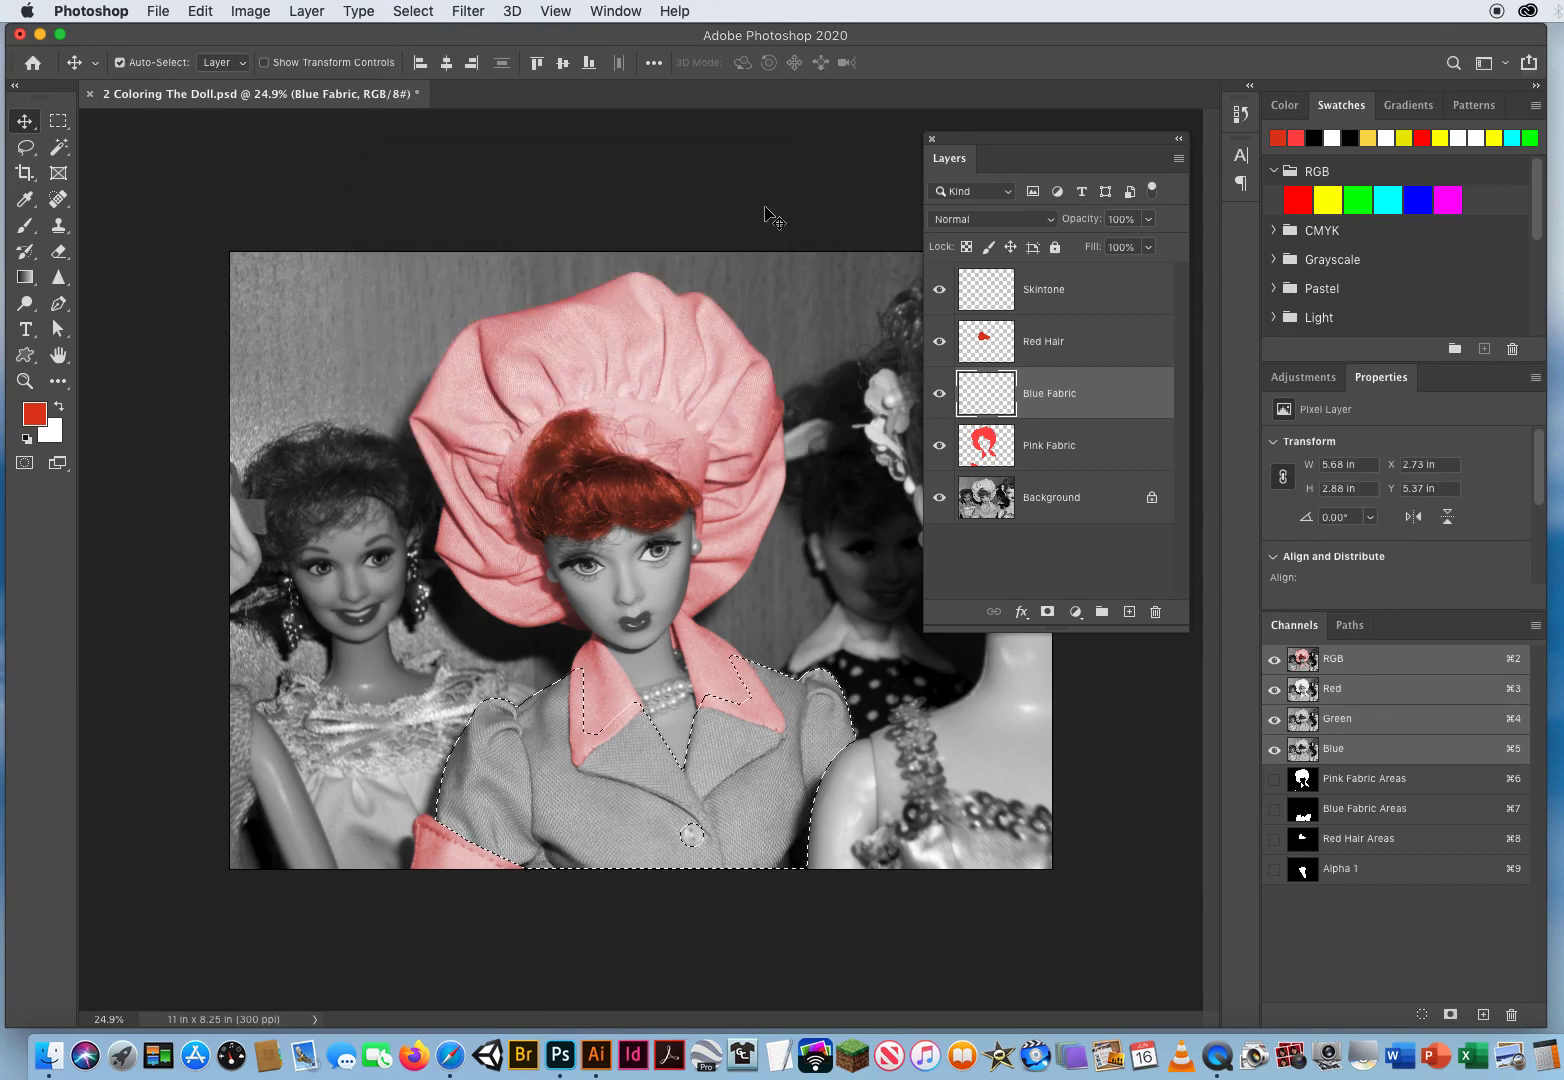
# - Set the foreground color to the bright blue 266af5 for the doll's jacket
pyautogui.press('z')
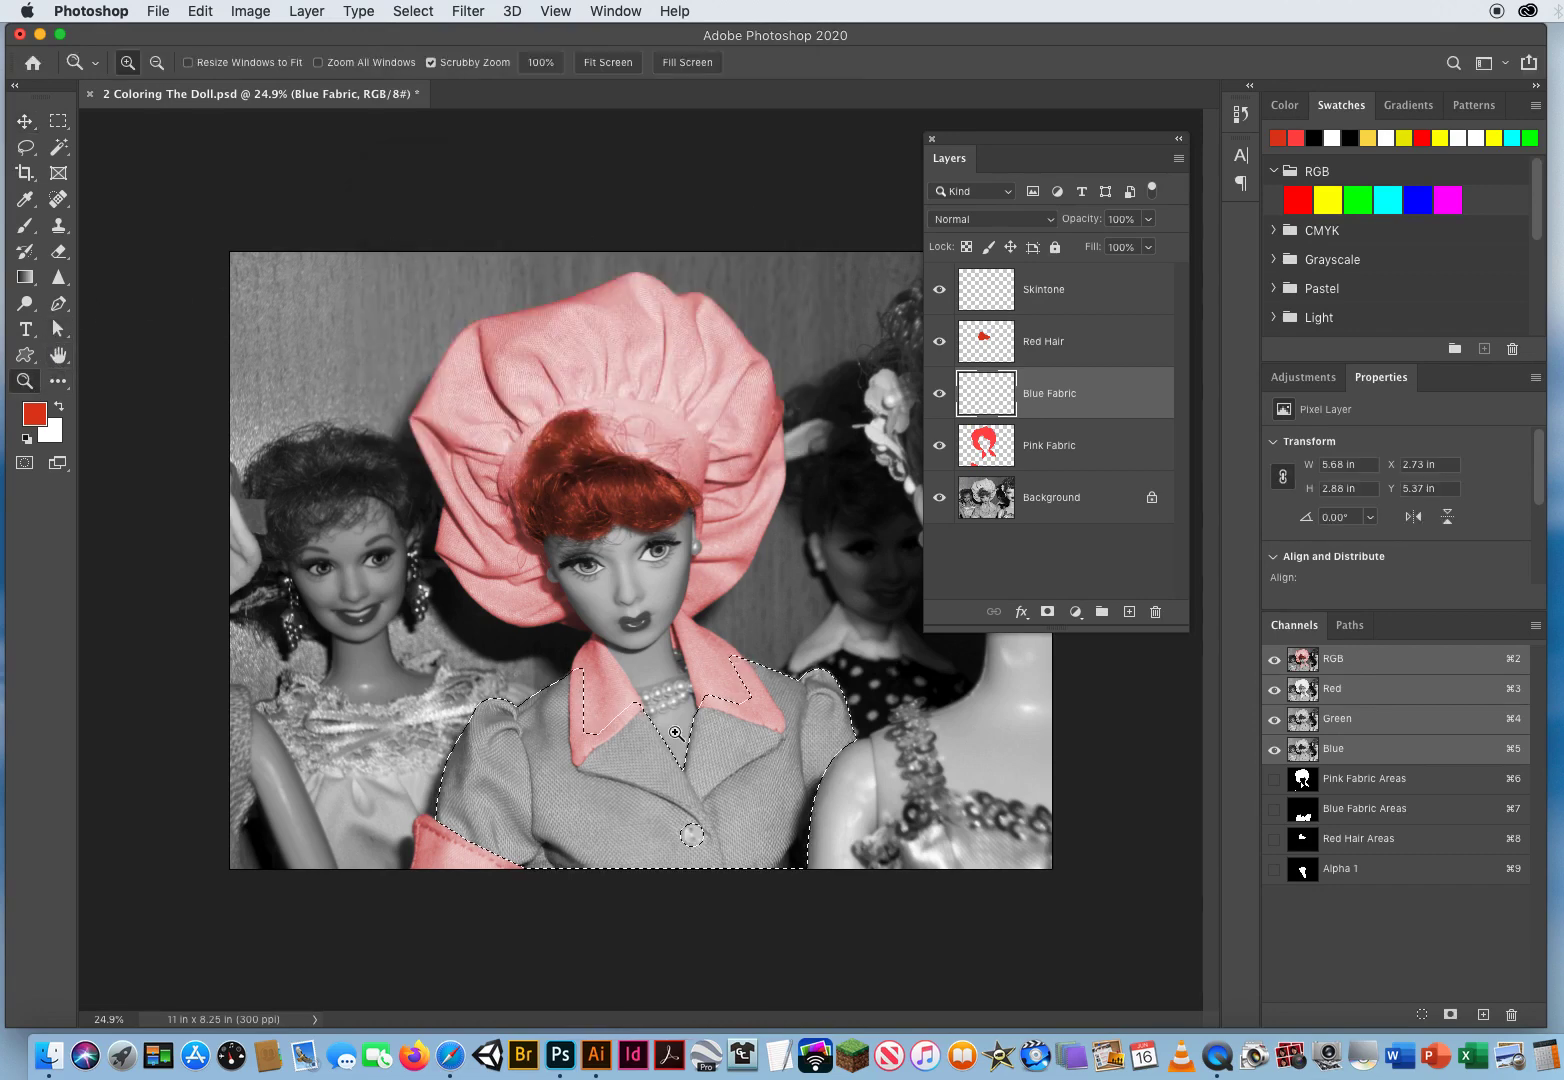
pyautogui.moveTo(646, 706); pyautogui.dragTo(617, 516)
pyautogui.press('space')
pyautogui.press('v')
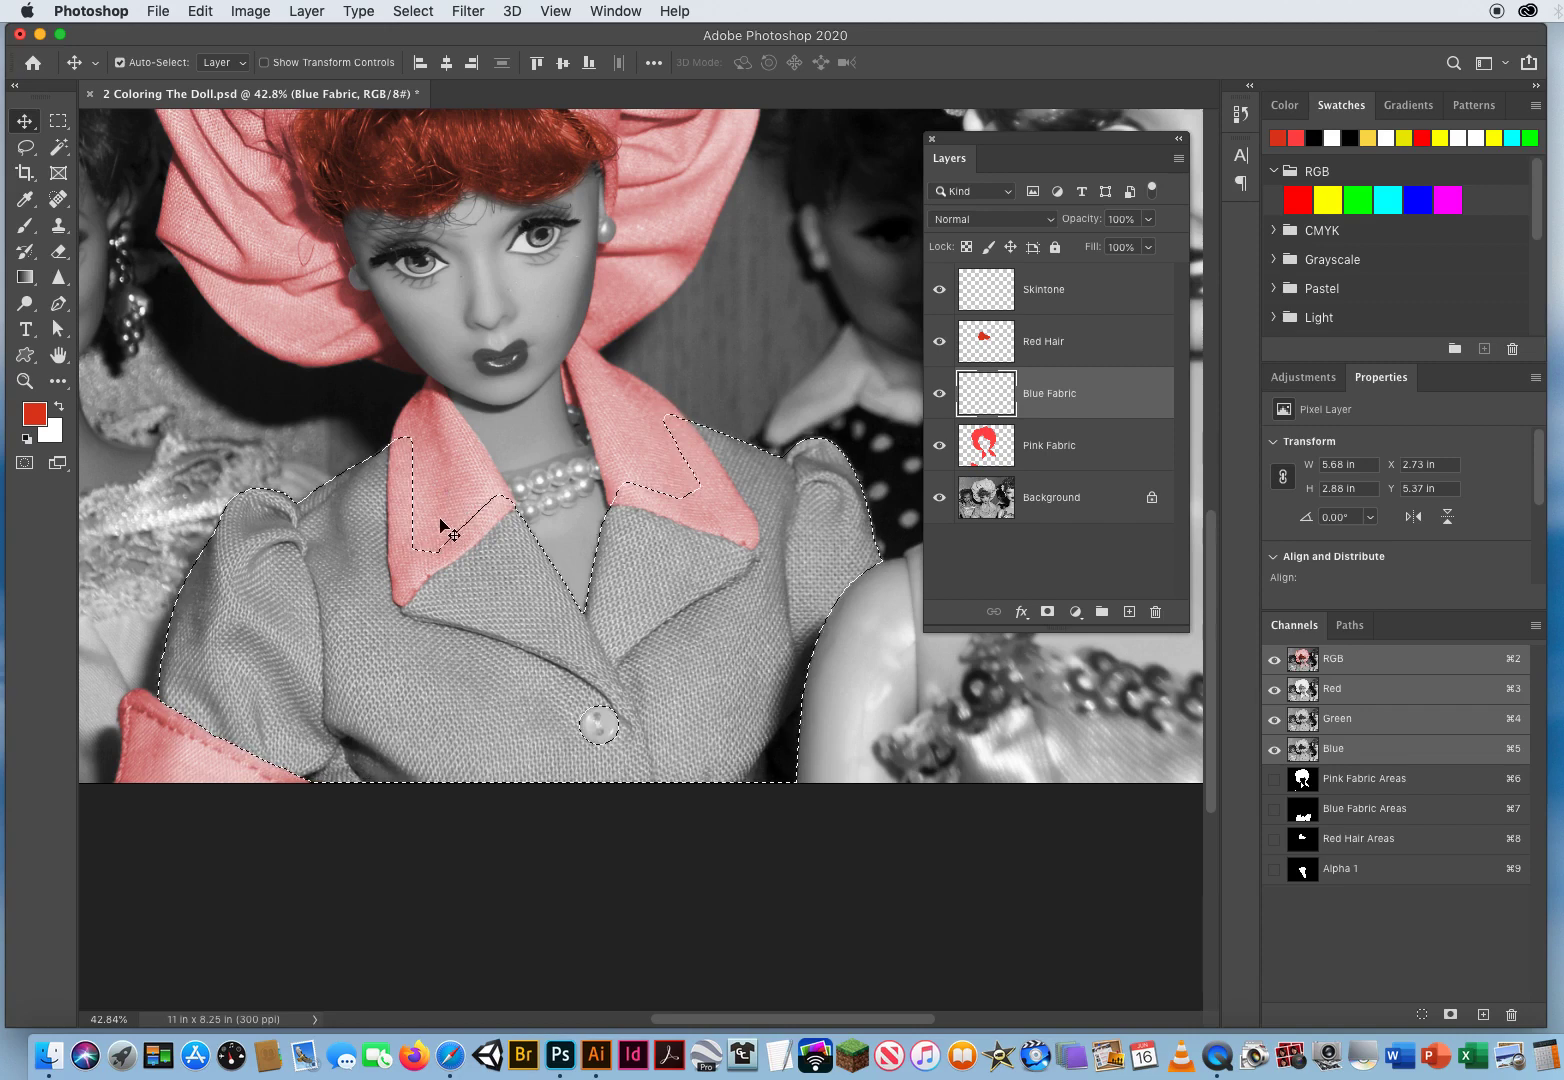
pyautogui.click(34, 413)
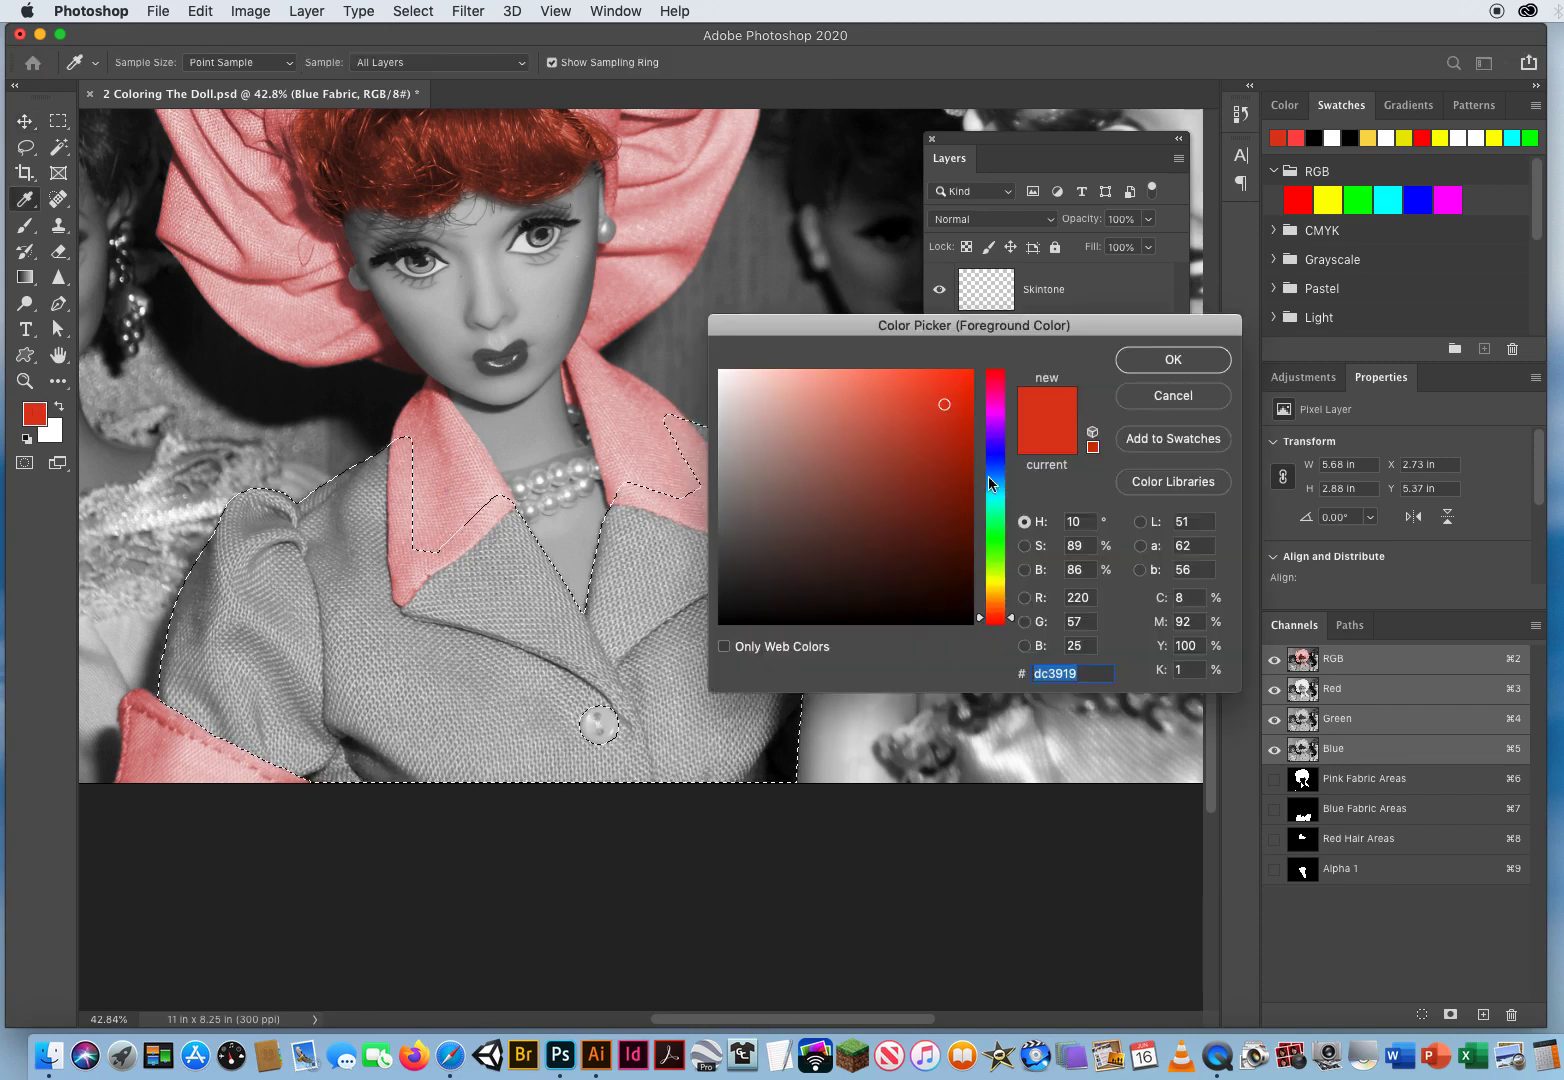
pyautogui.moveTo(989, 483); pyautogui.dragTo(1000, 473)
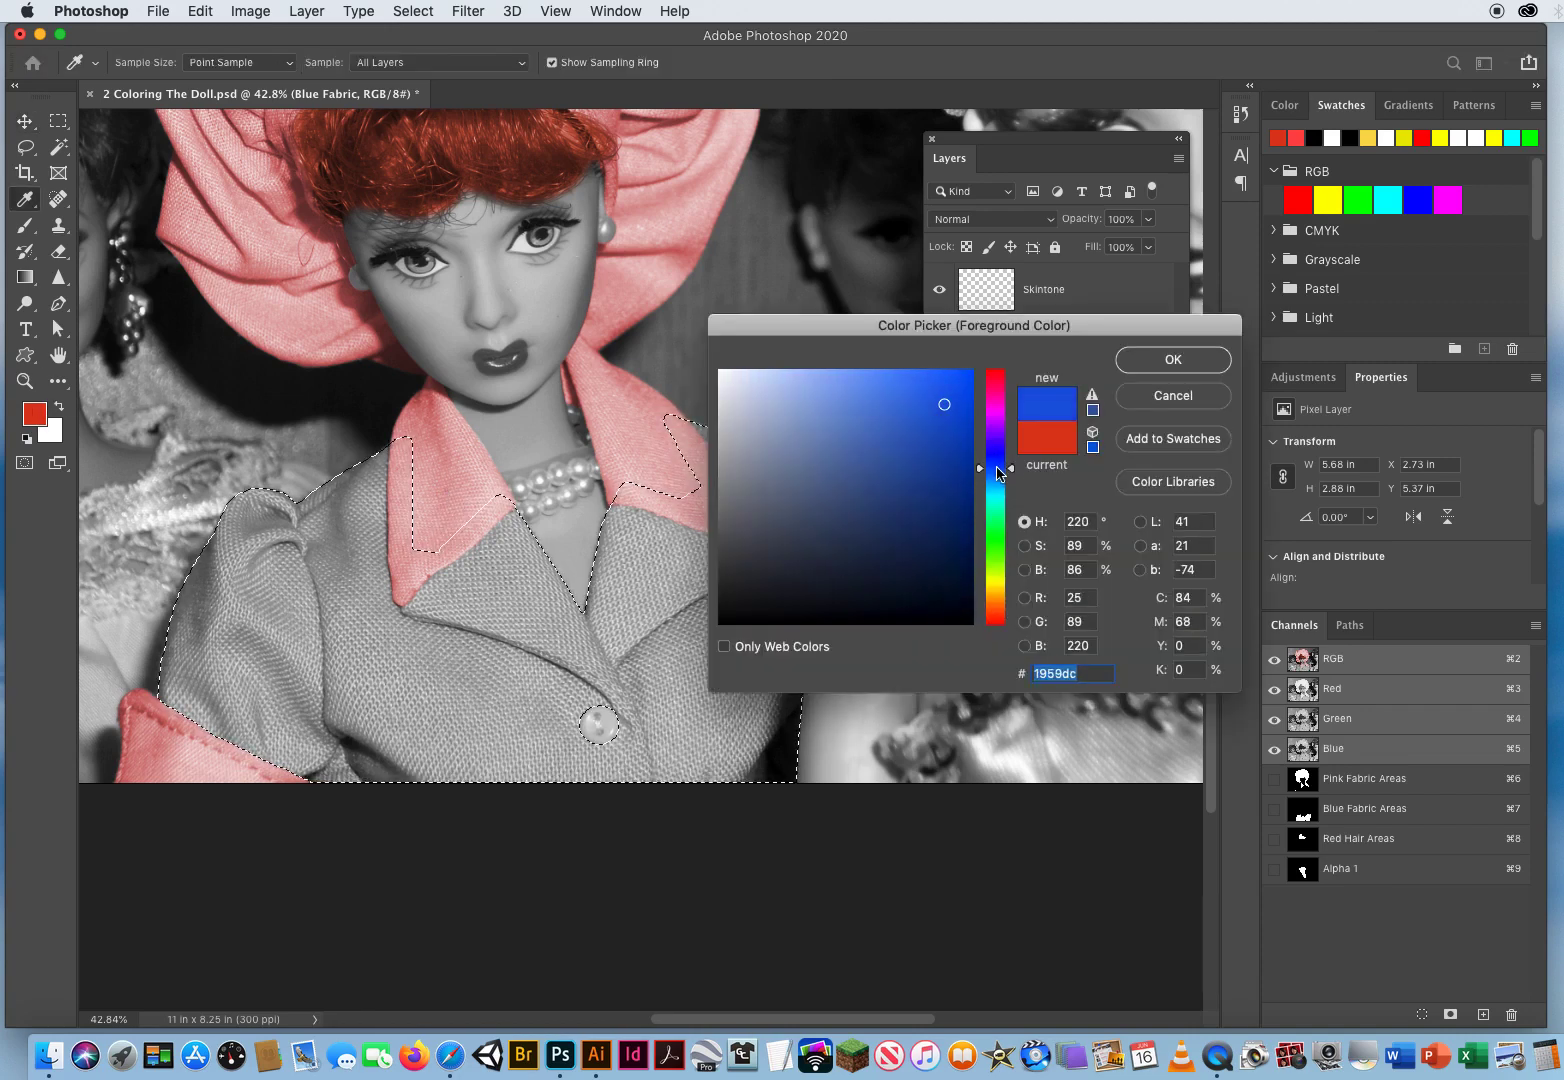
pyautogui.moveTo(944, 408); pyautogui.dragTo(933, 379)
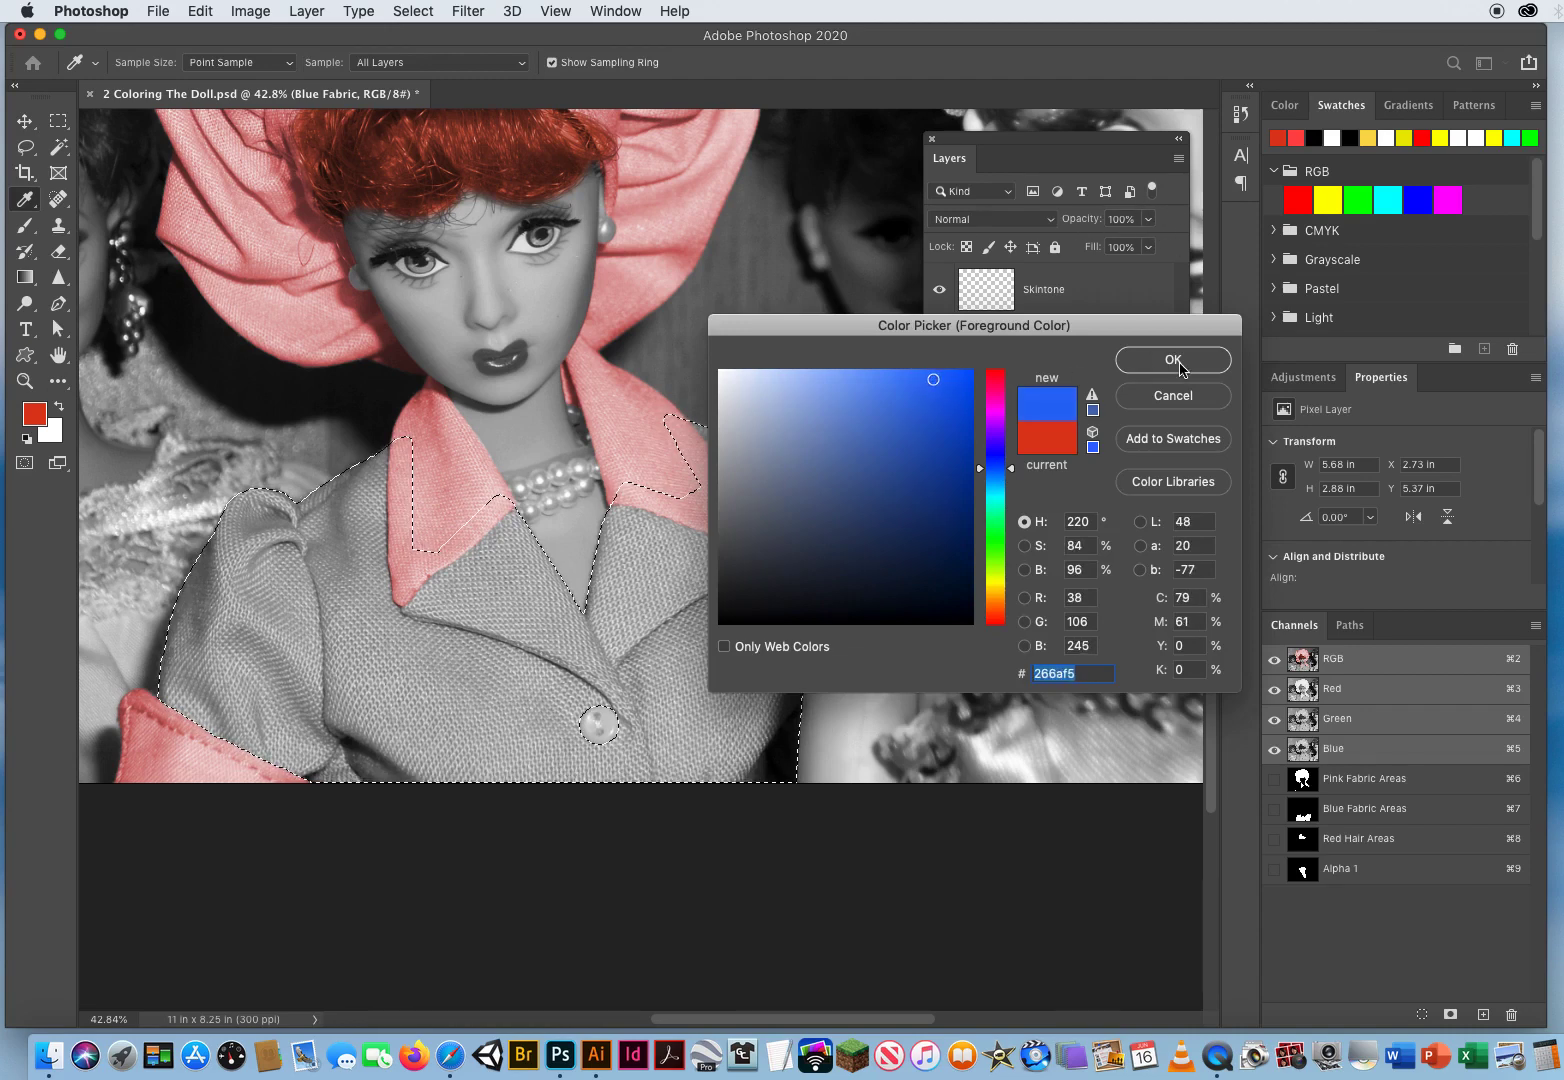
pyautogui.click(1176, 362)
pyautogui.press('v')
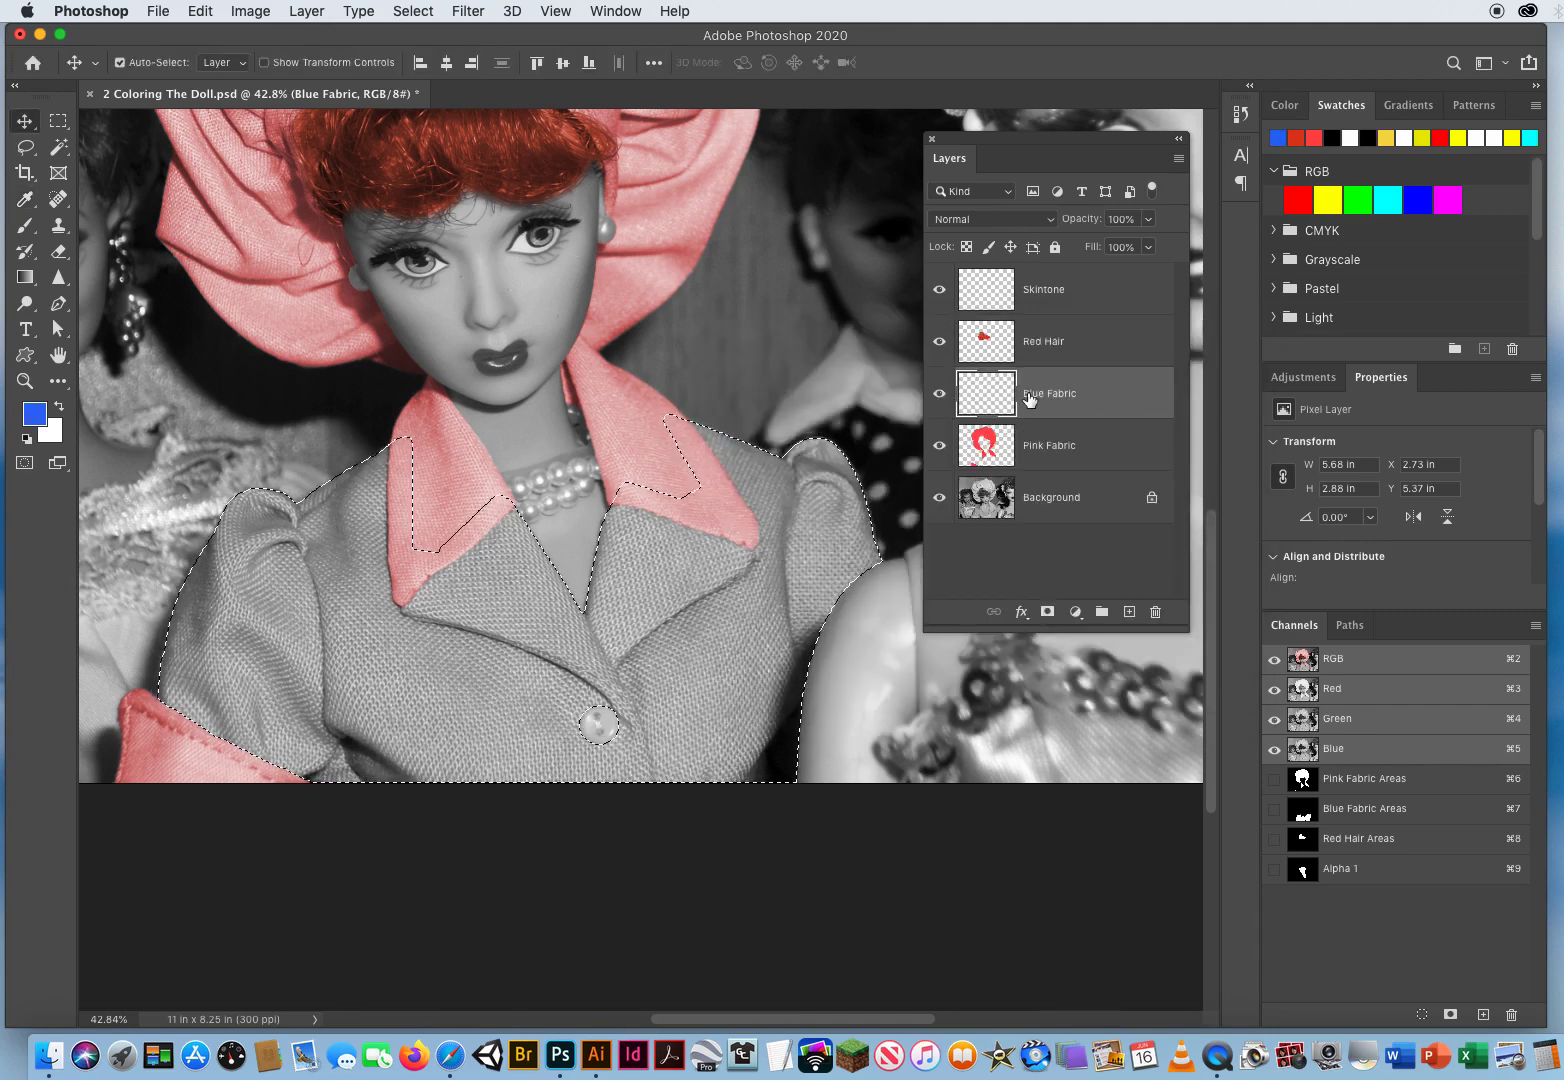
# - Fill the jacket selection with the foreground color, deselect it, and set the Blue Fabric layer's blending mode to Overlay
pyautogui.hotkey('alt', 'BackSpace')
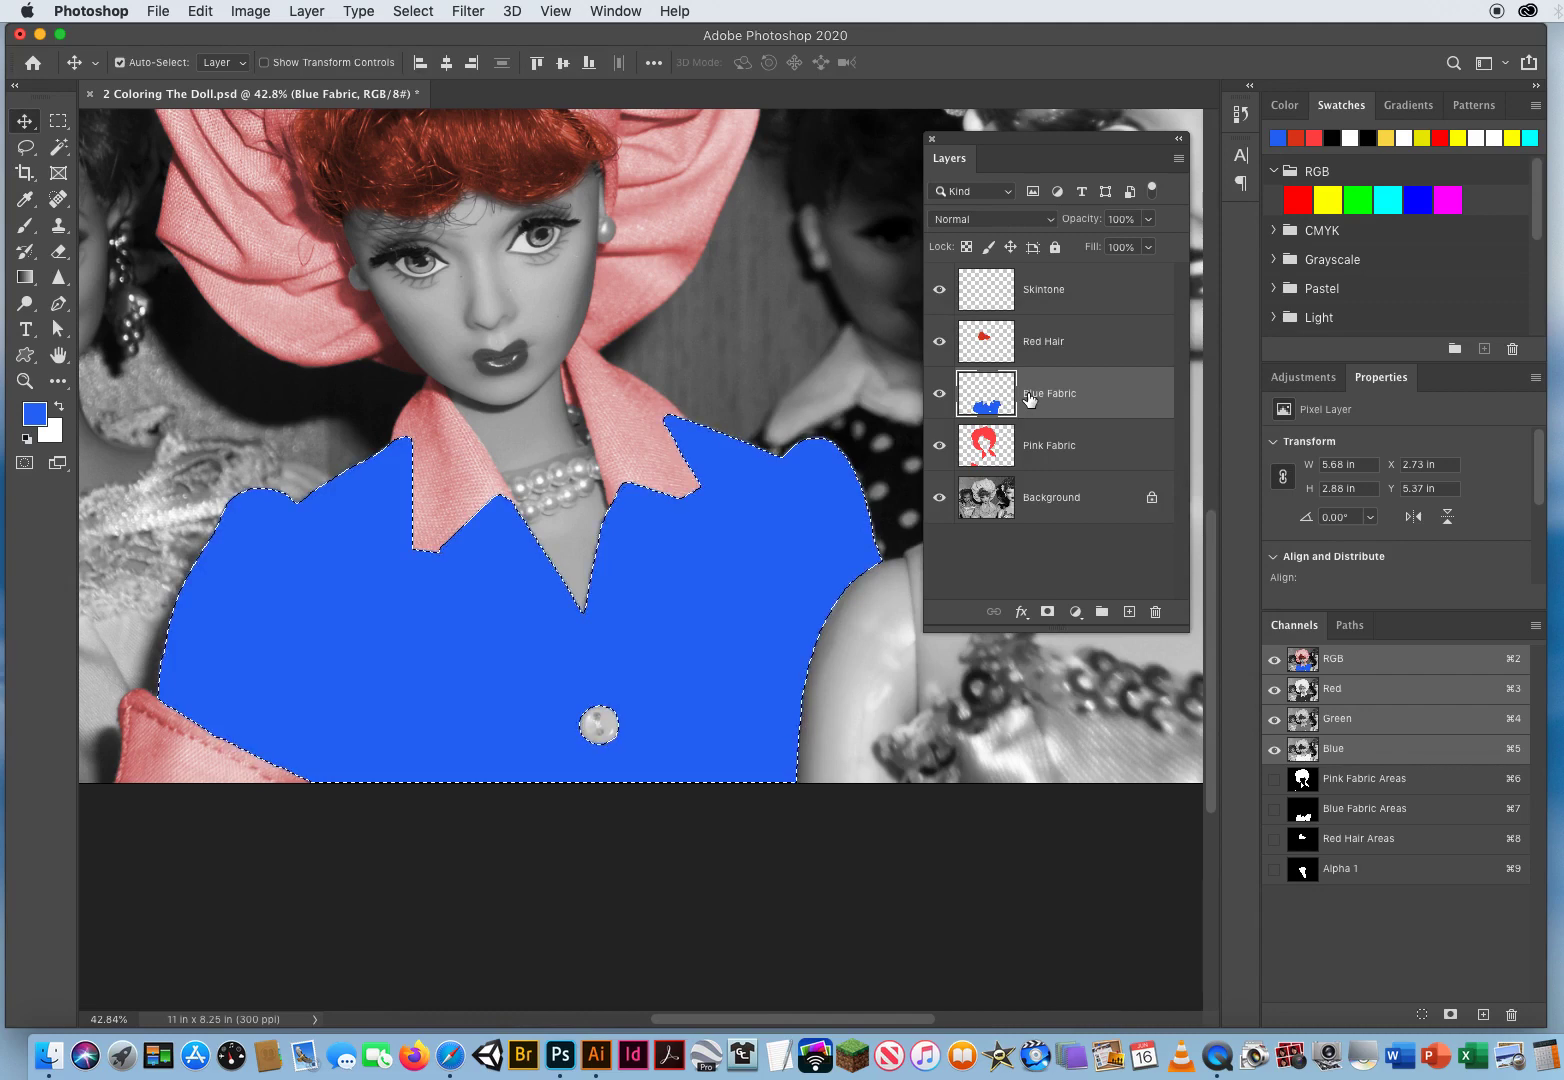
pyautogui.press('super+d')
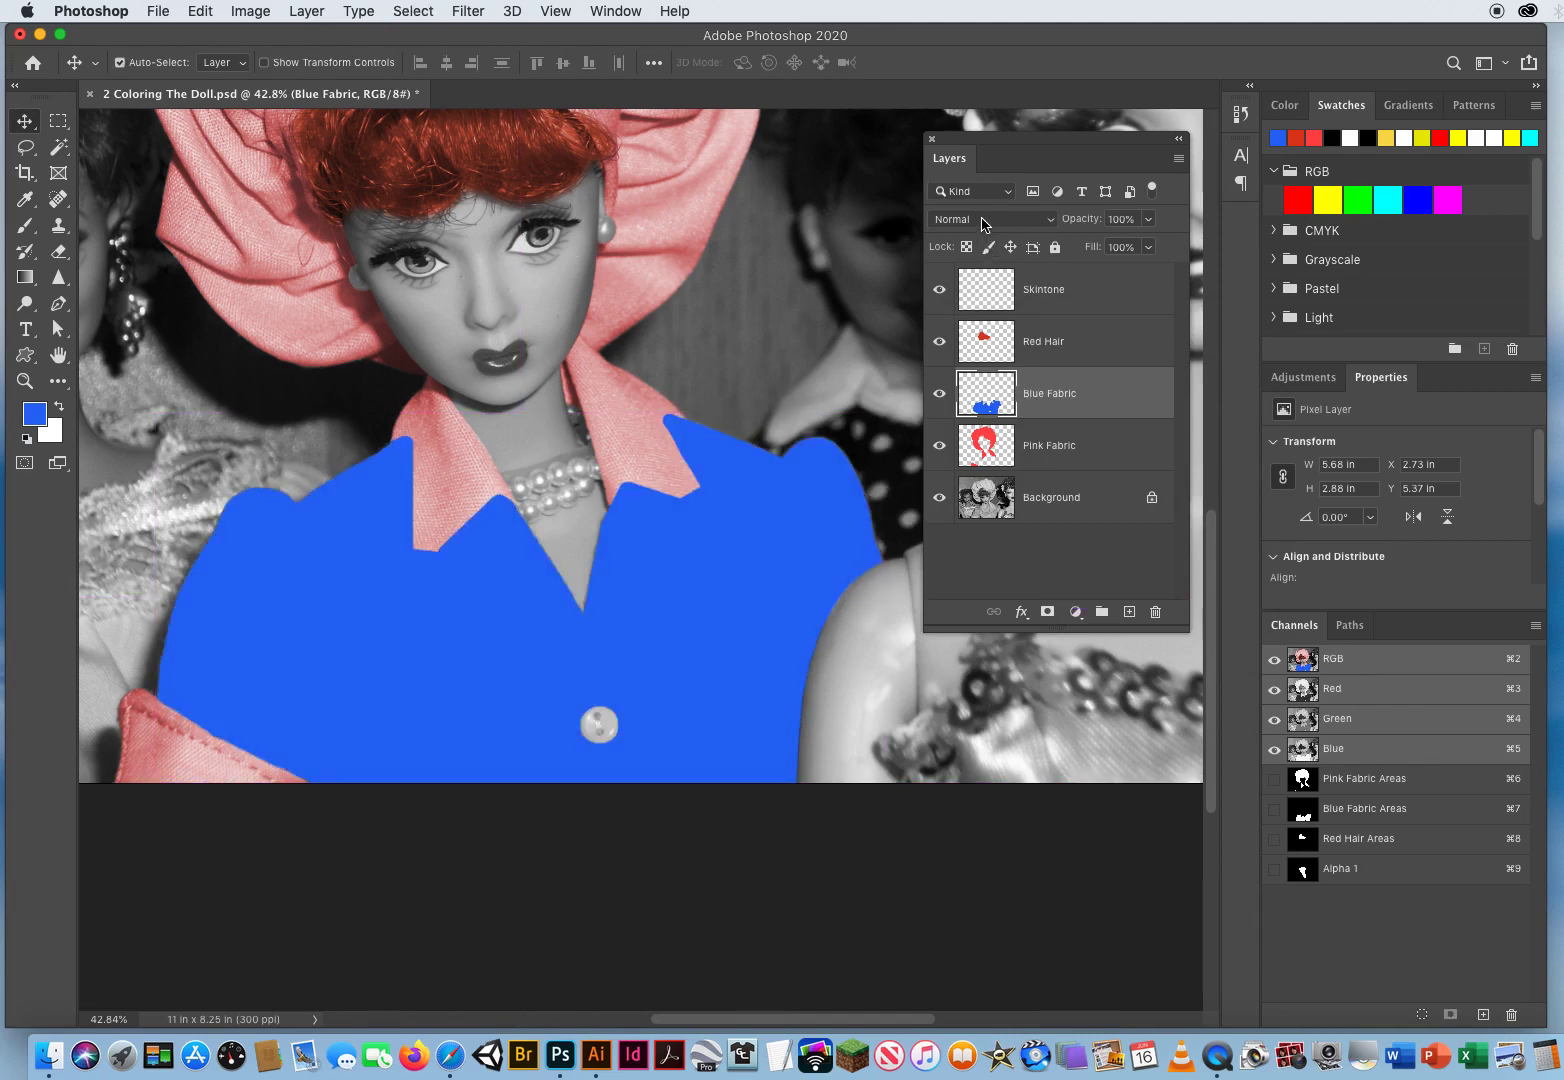
pyautogui.click(983, 222)
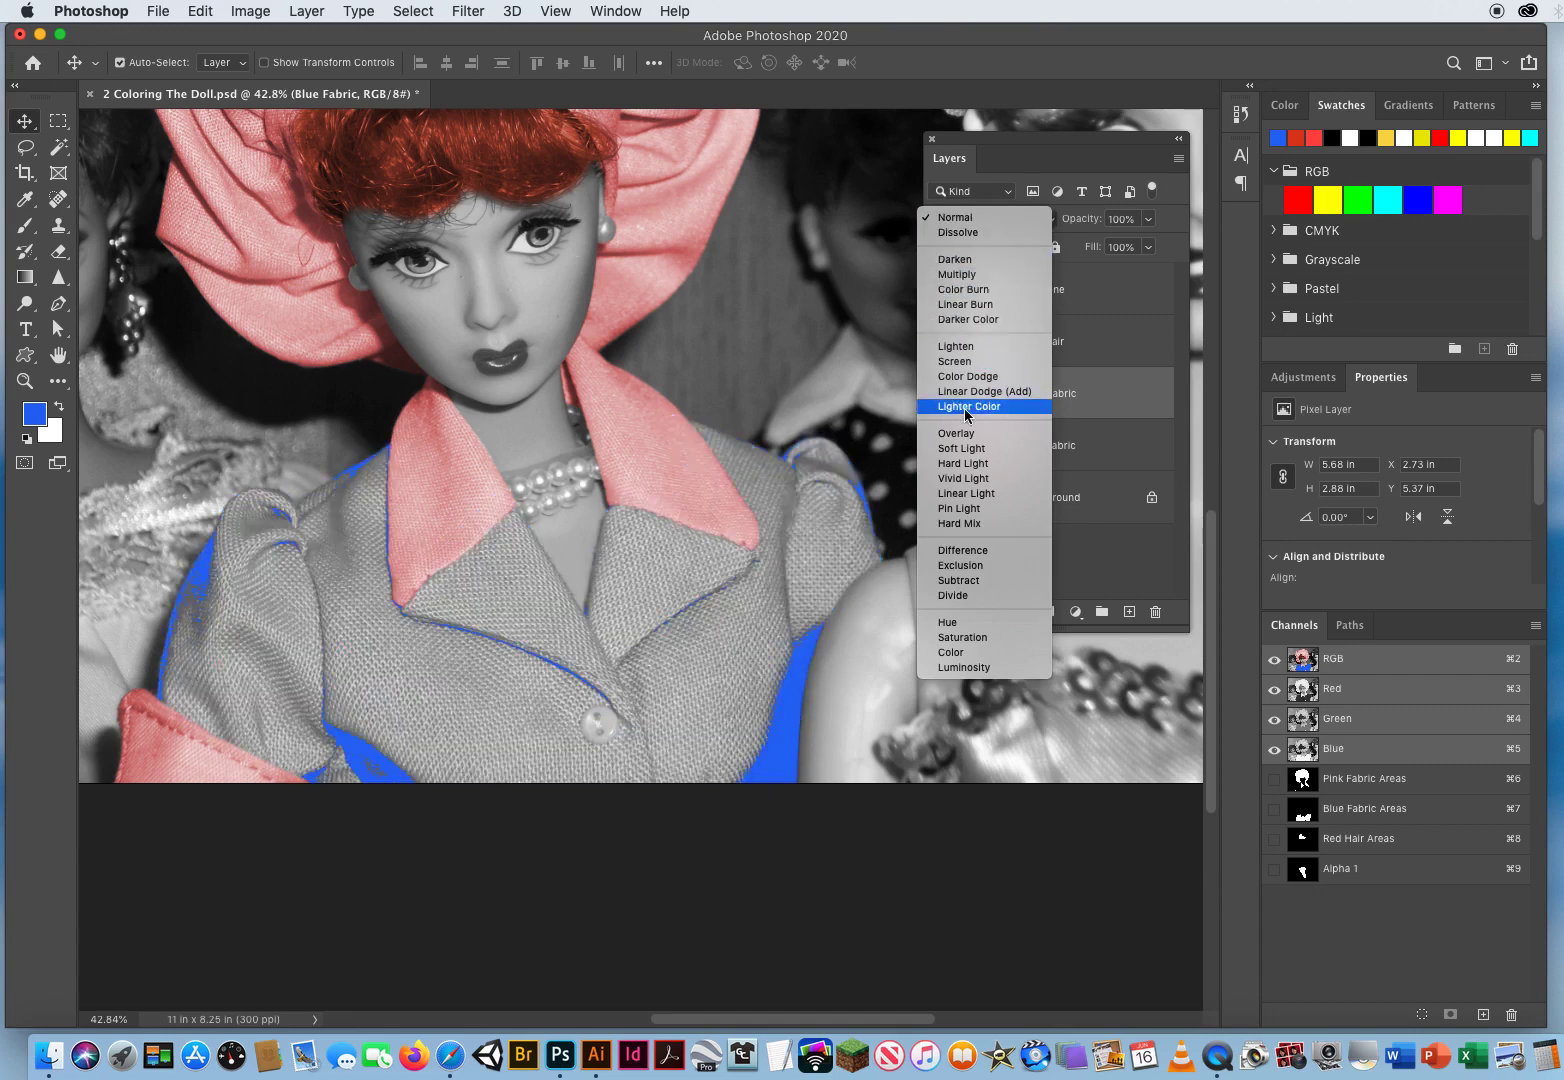
pyautogui.click(960, 433)
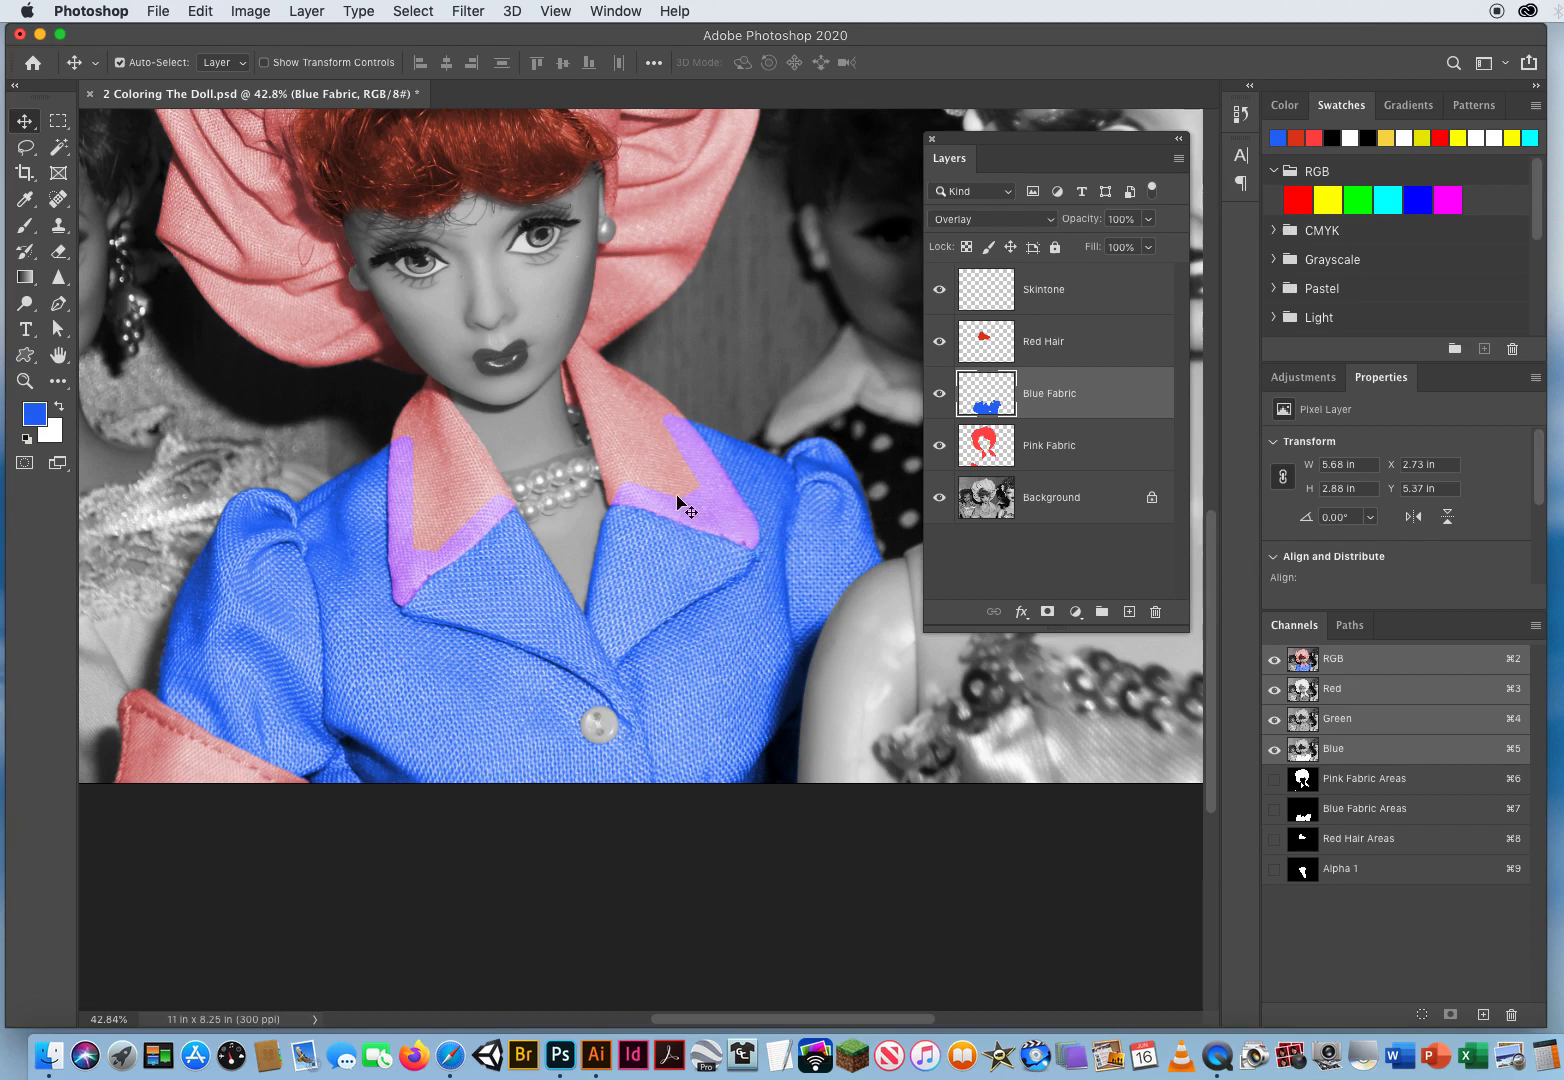
# - Hide the Blue Fabric layer to examine the pink collar beneath it, and show the layer again
pyautogui.click(939, 393)
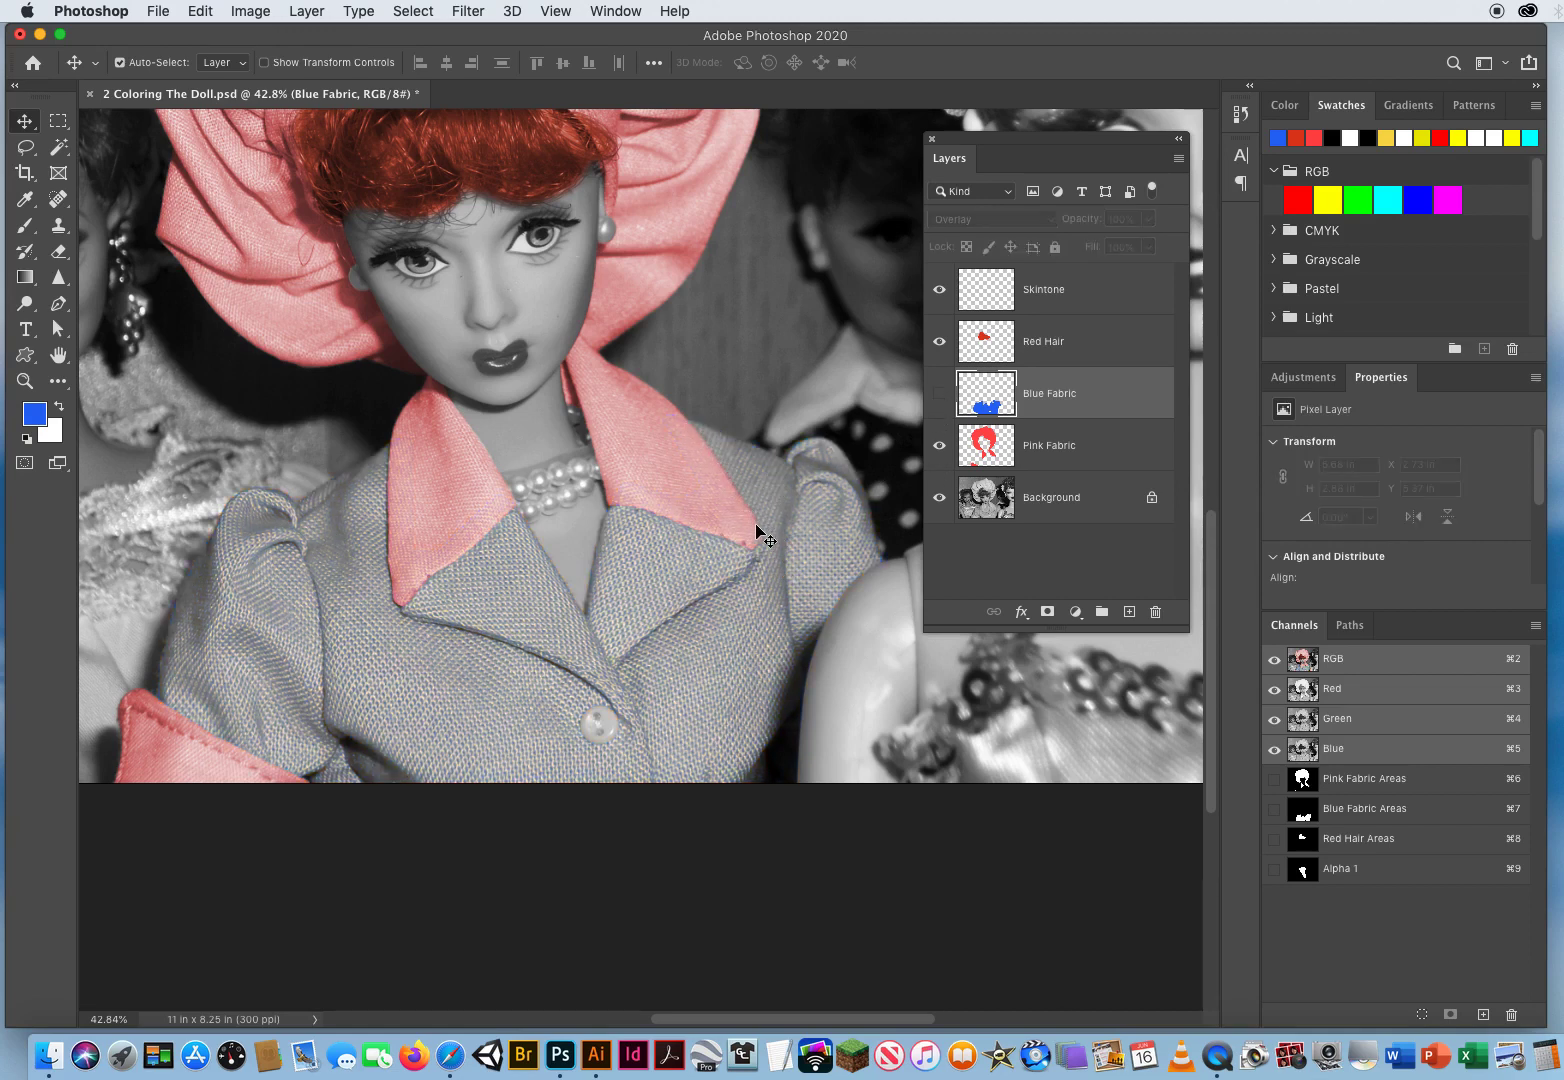
pyautogui.click(987, 455)
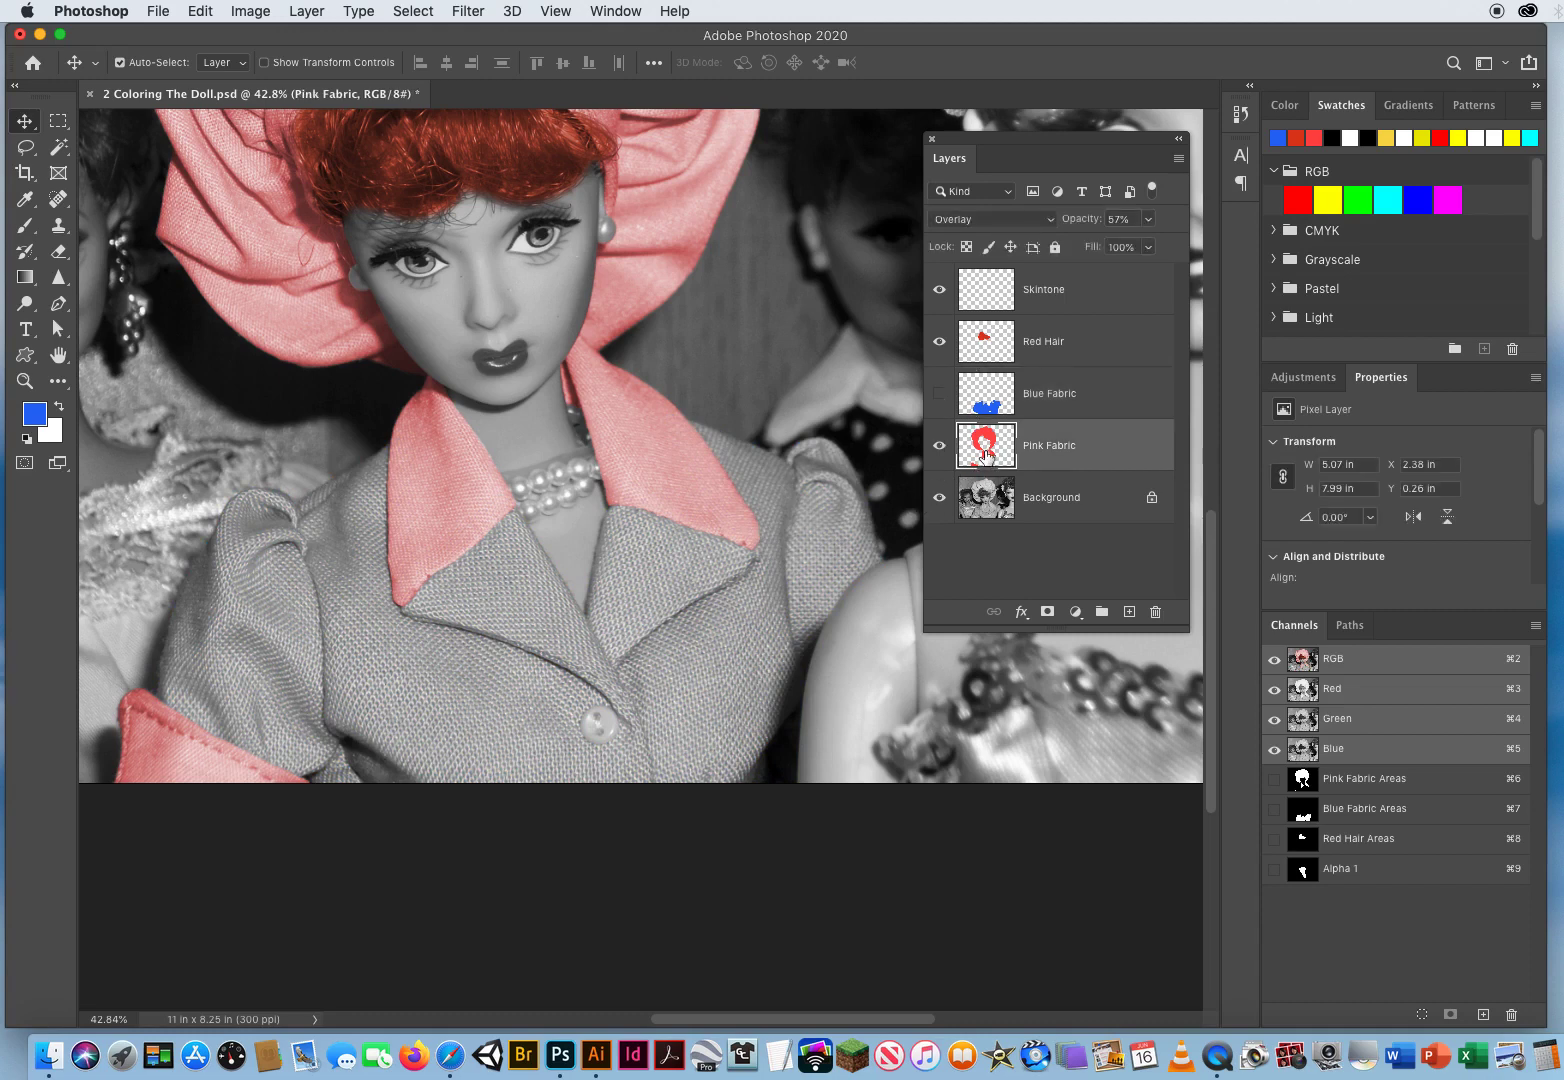
pyautogui.click(985, 393)
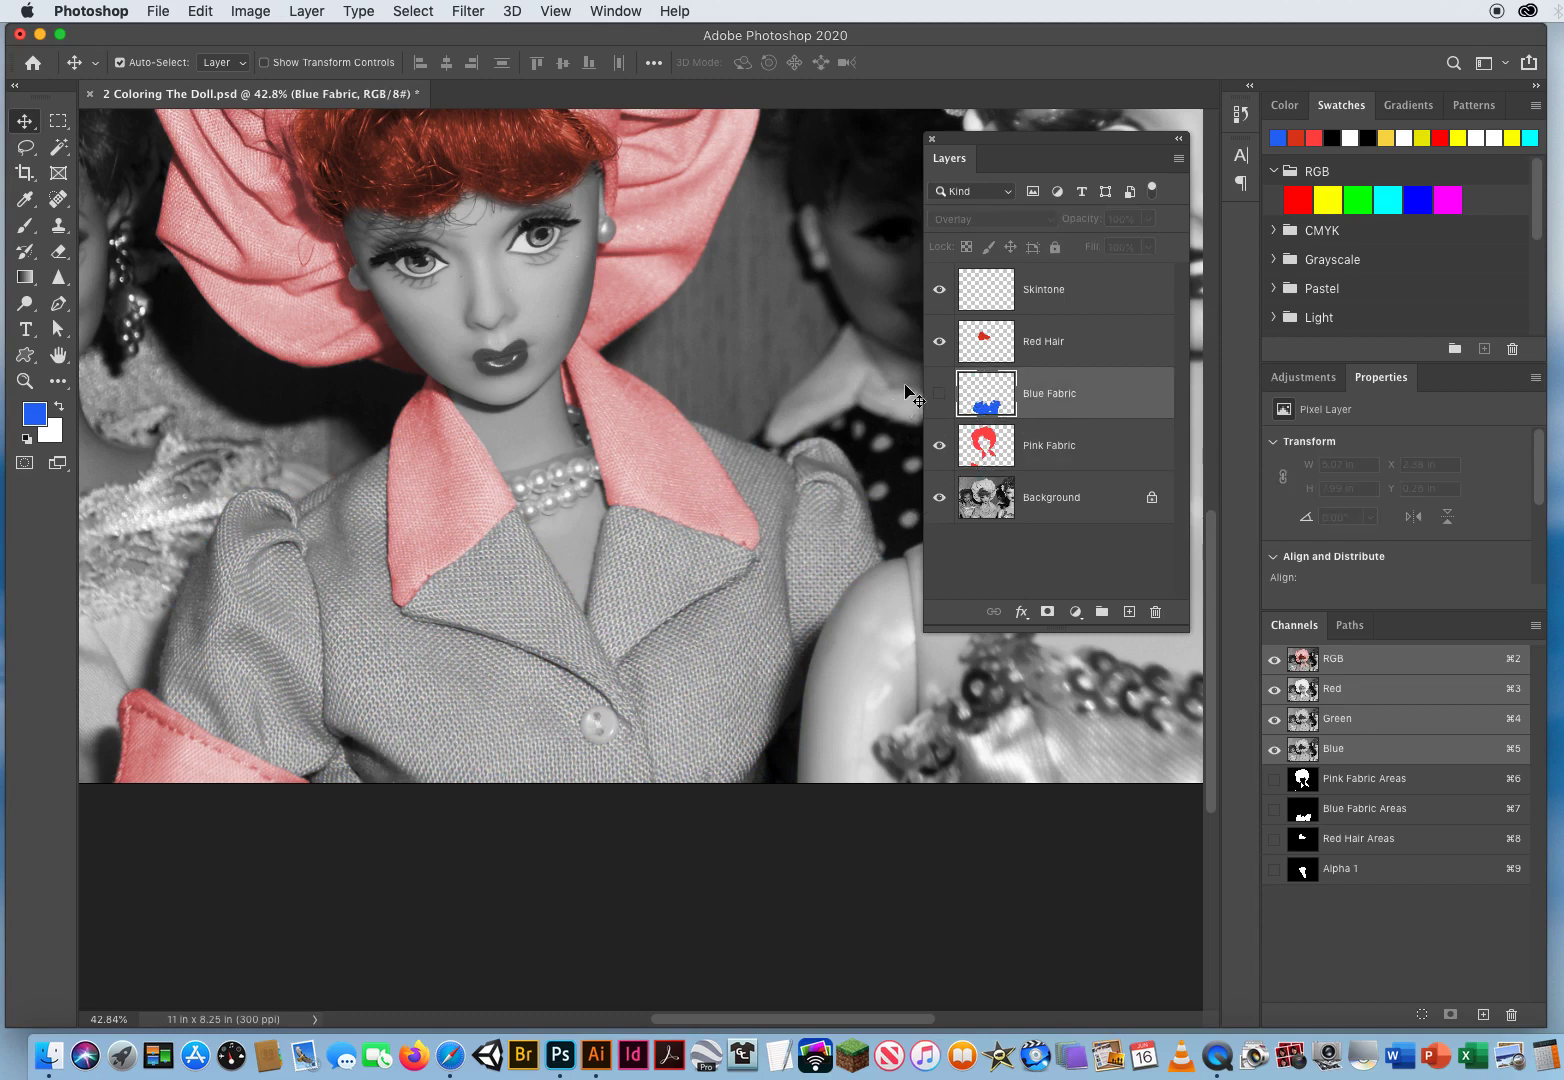
pyautogui.click(939, 393)
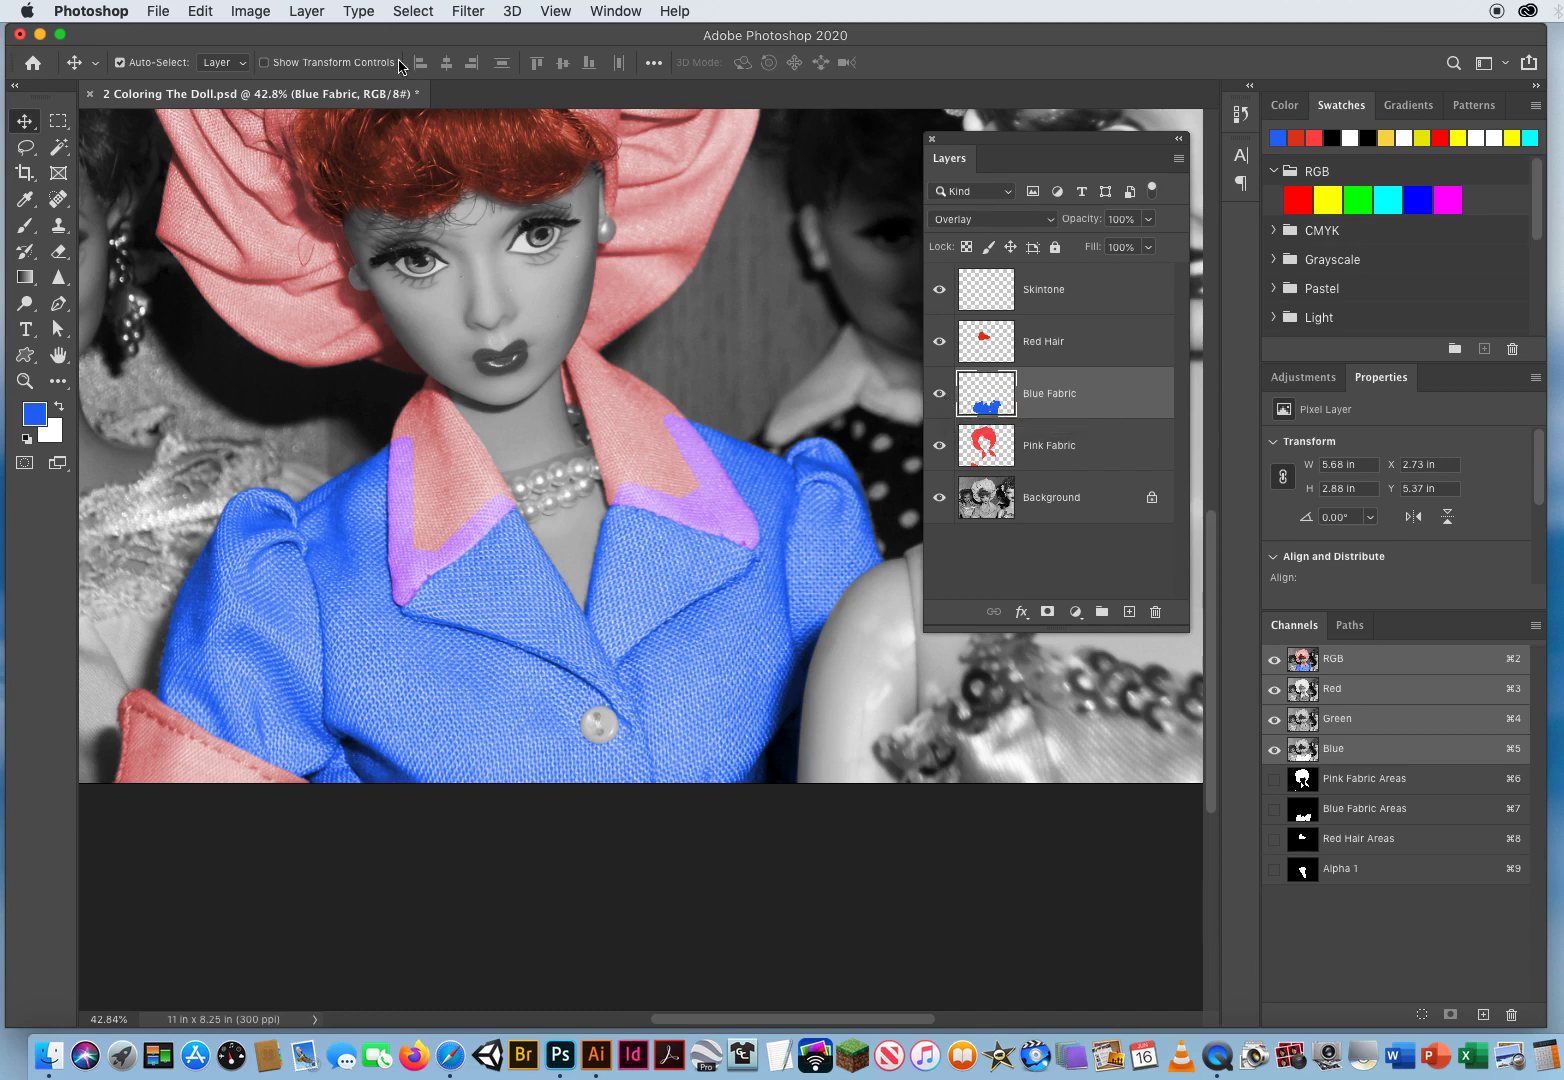
# - Load the saved Pink Fabric Areas channel as a new selection while the Blue Fabric layer is active
pyautogui.click(412, 11)
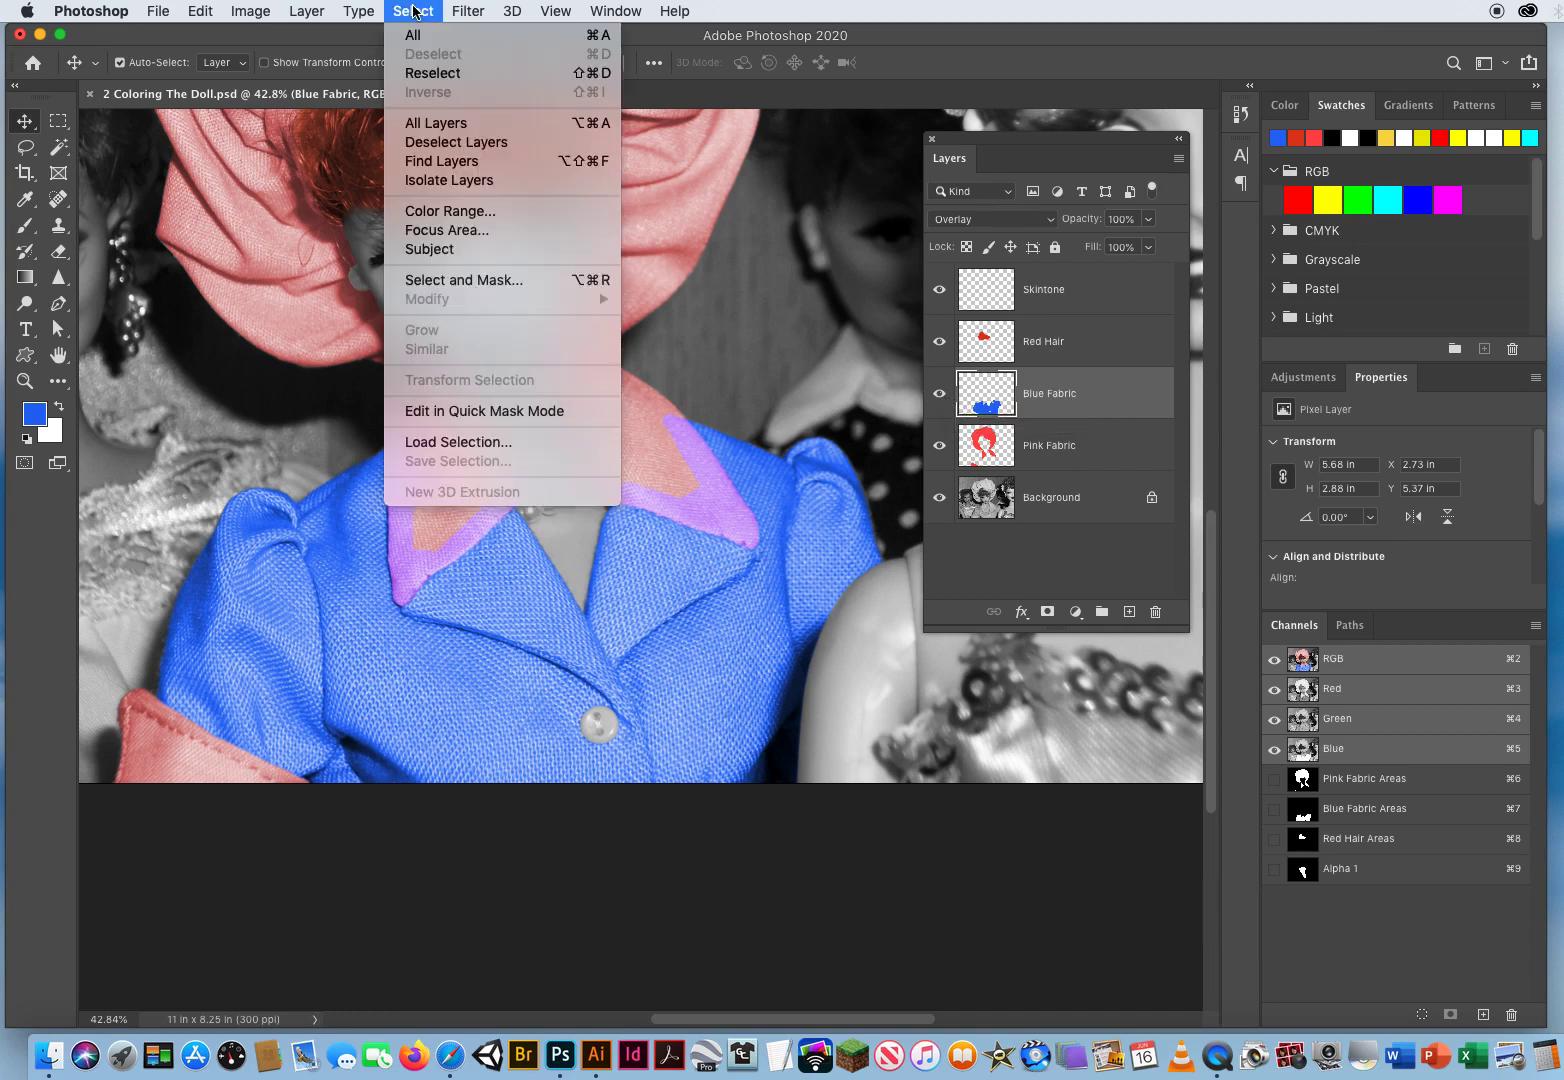
pyautogui.click(435, 443)
pyautogui.moveTo(507, 165); pyautogui.dragTo(835, 137)
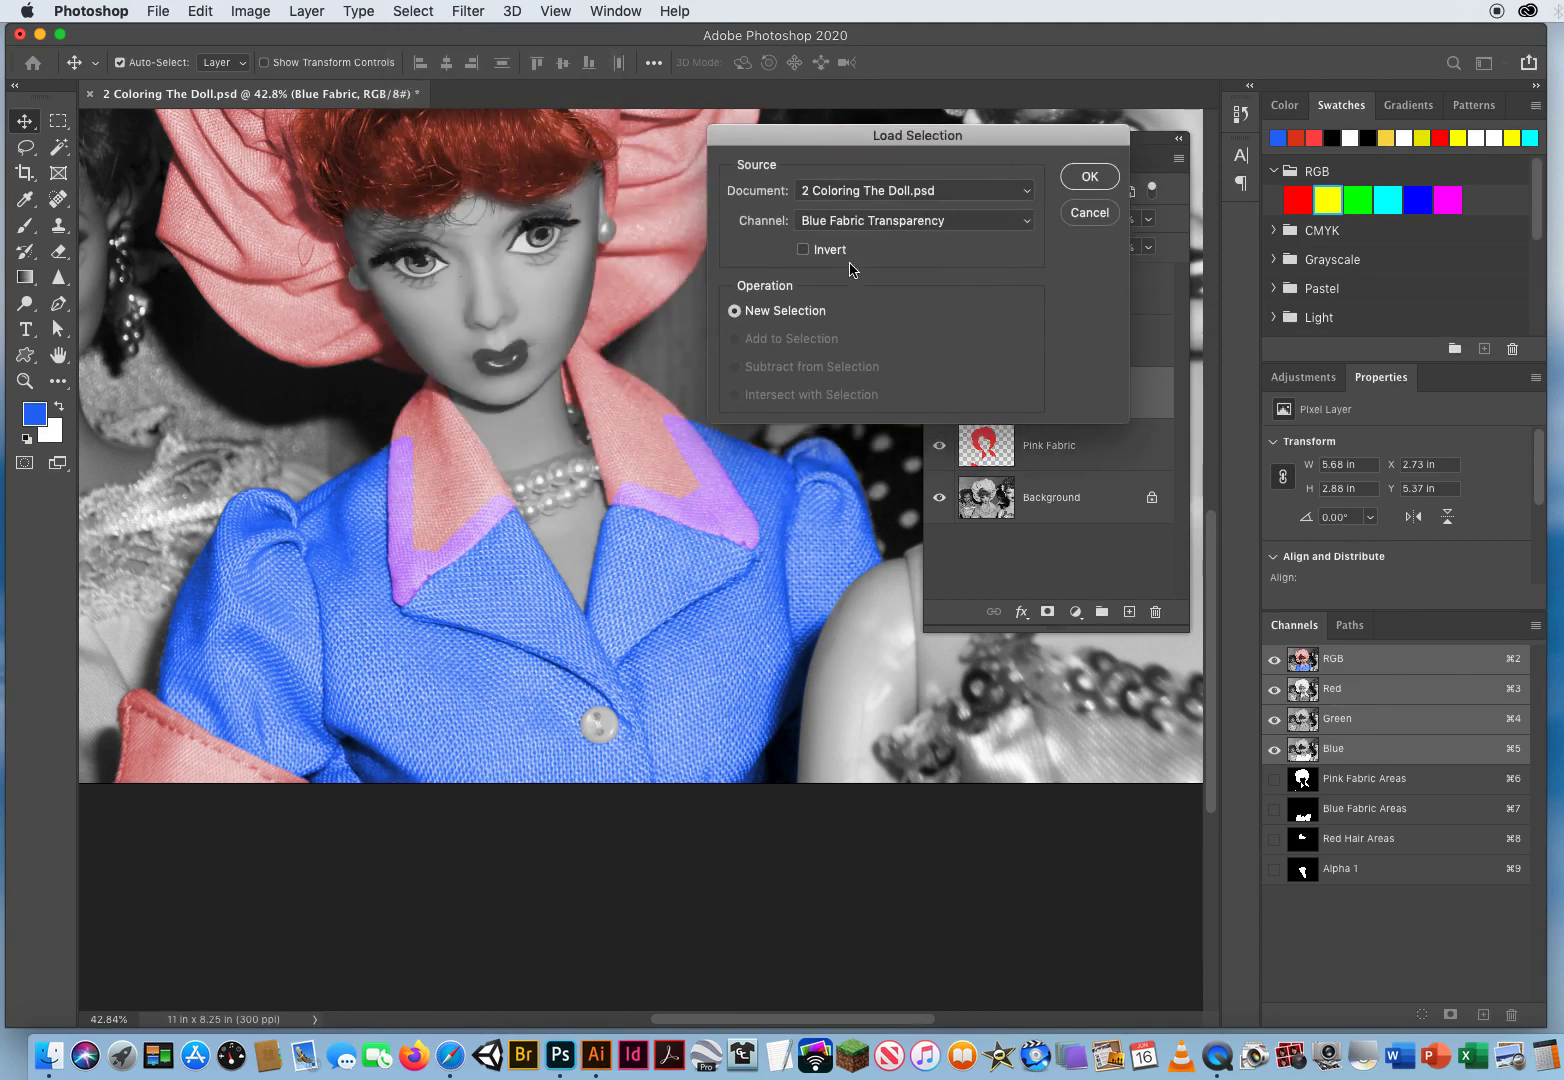
pyautogui.click(833, 221)
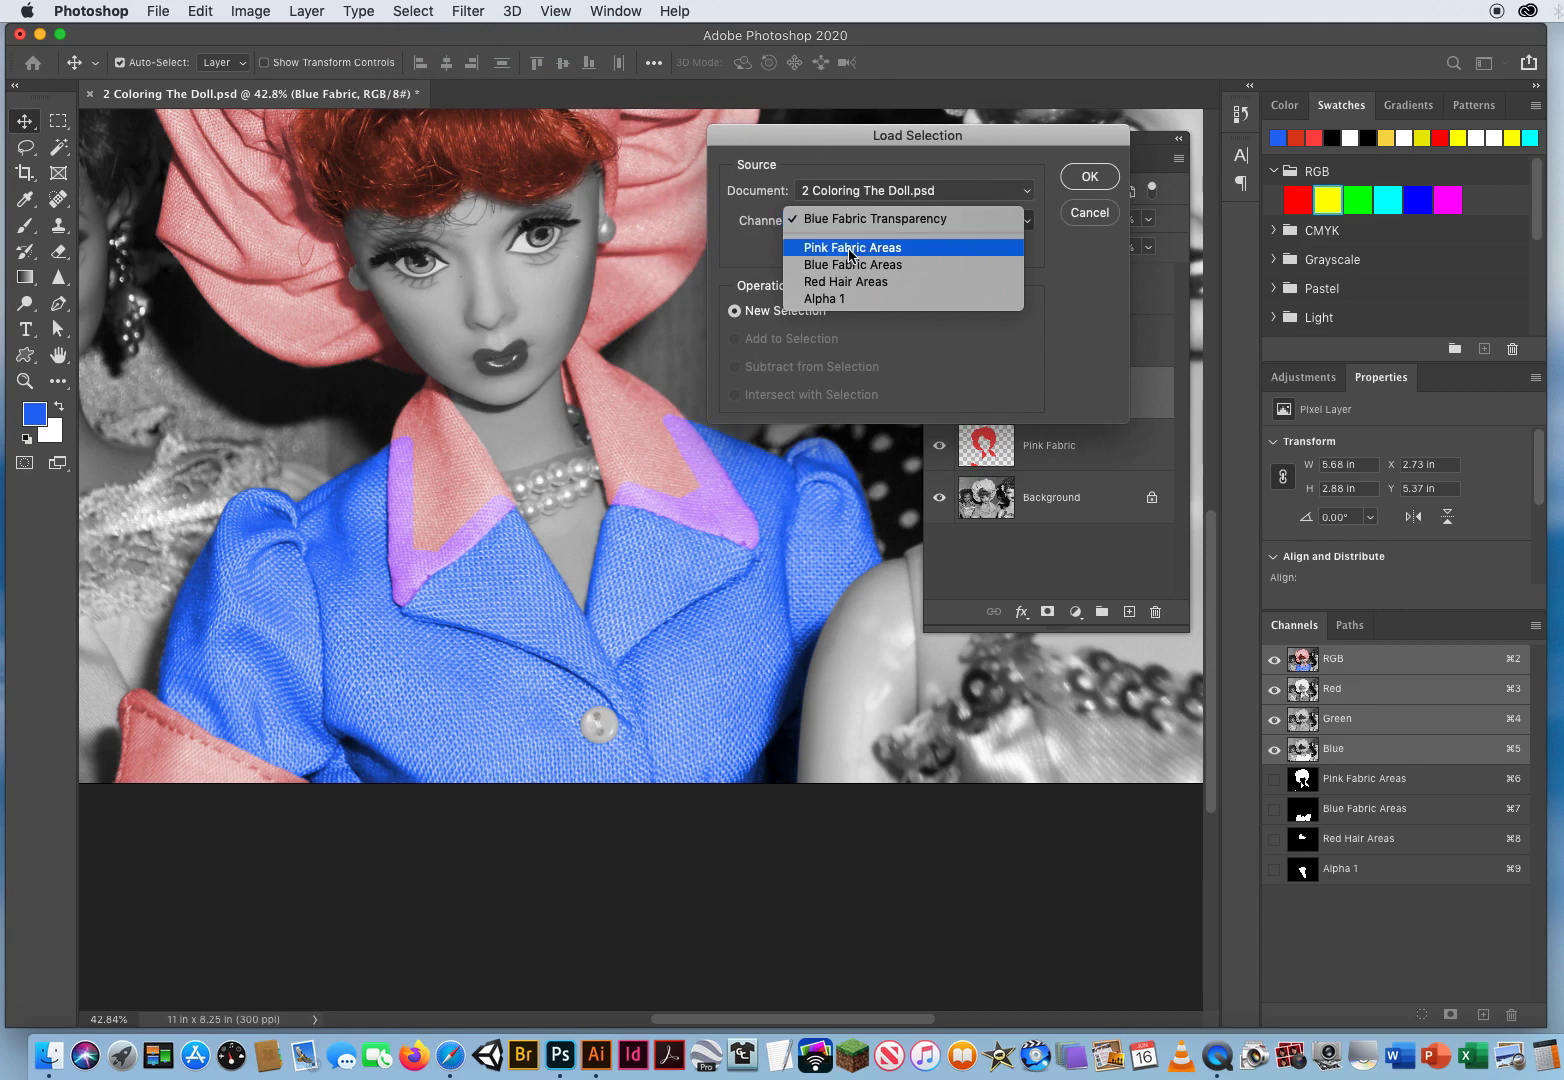
pyautogui.click(849, 250)
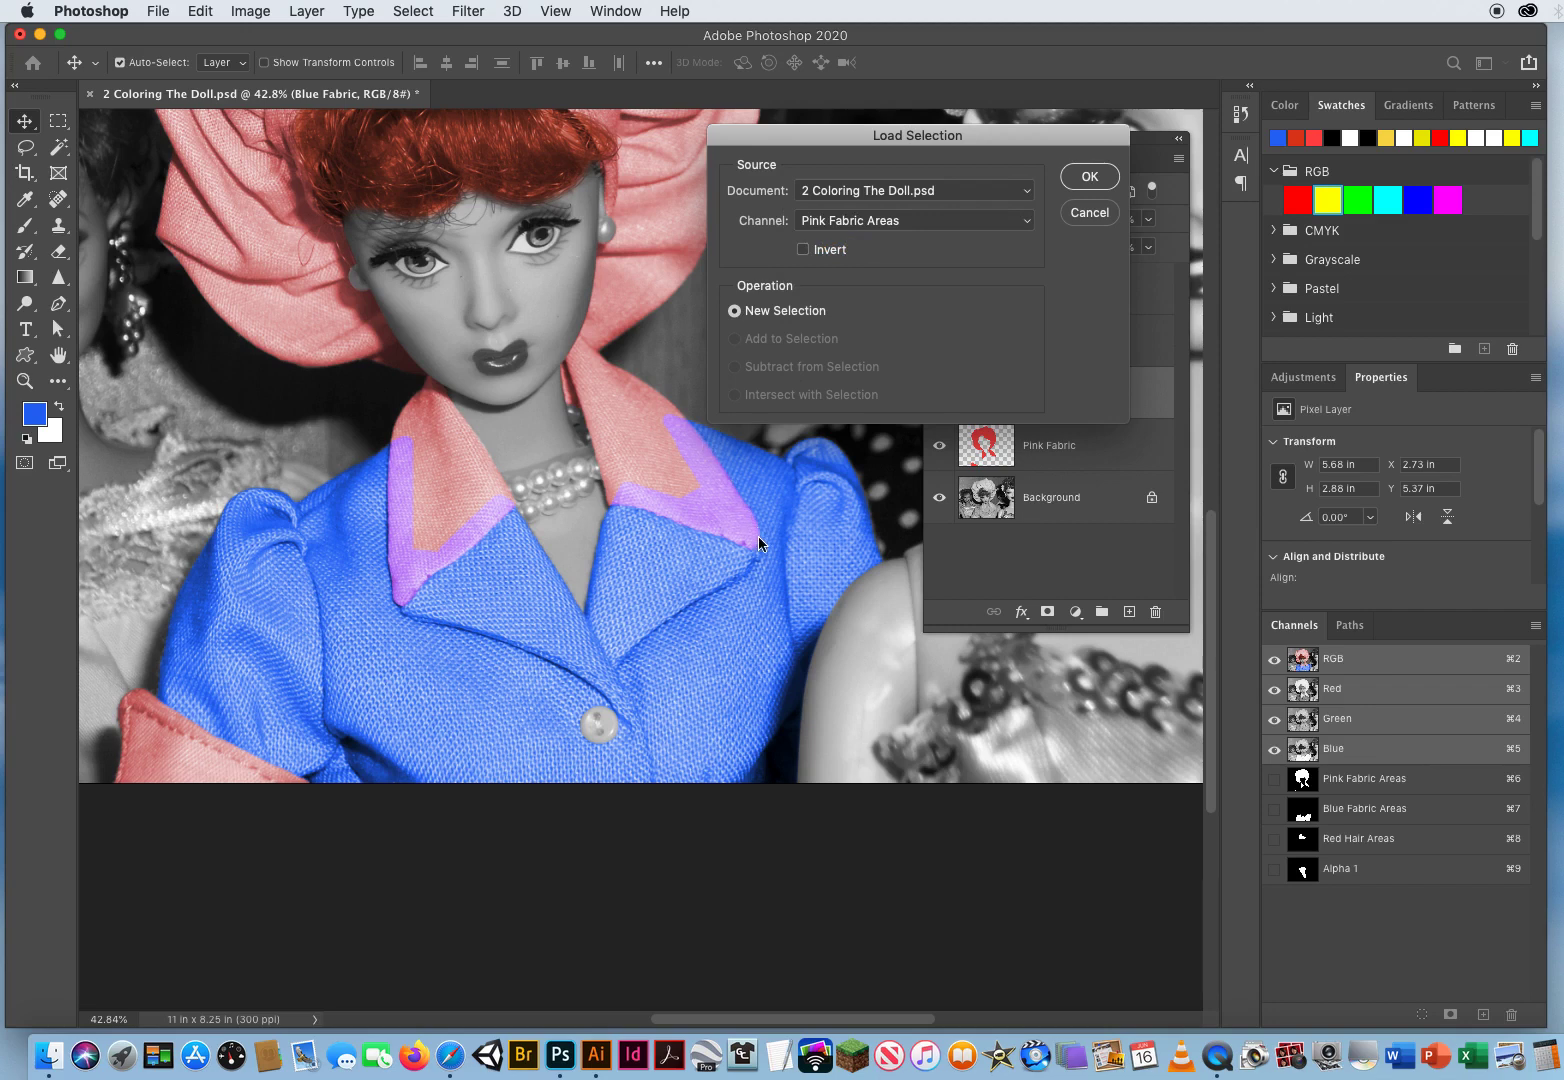
pyautogui.click(1090, 178)
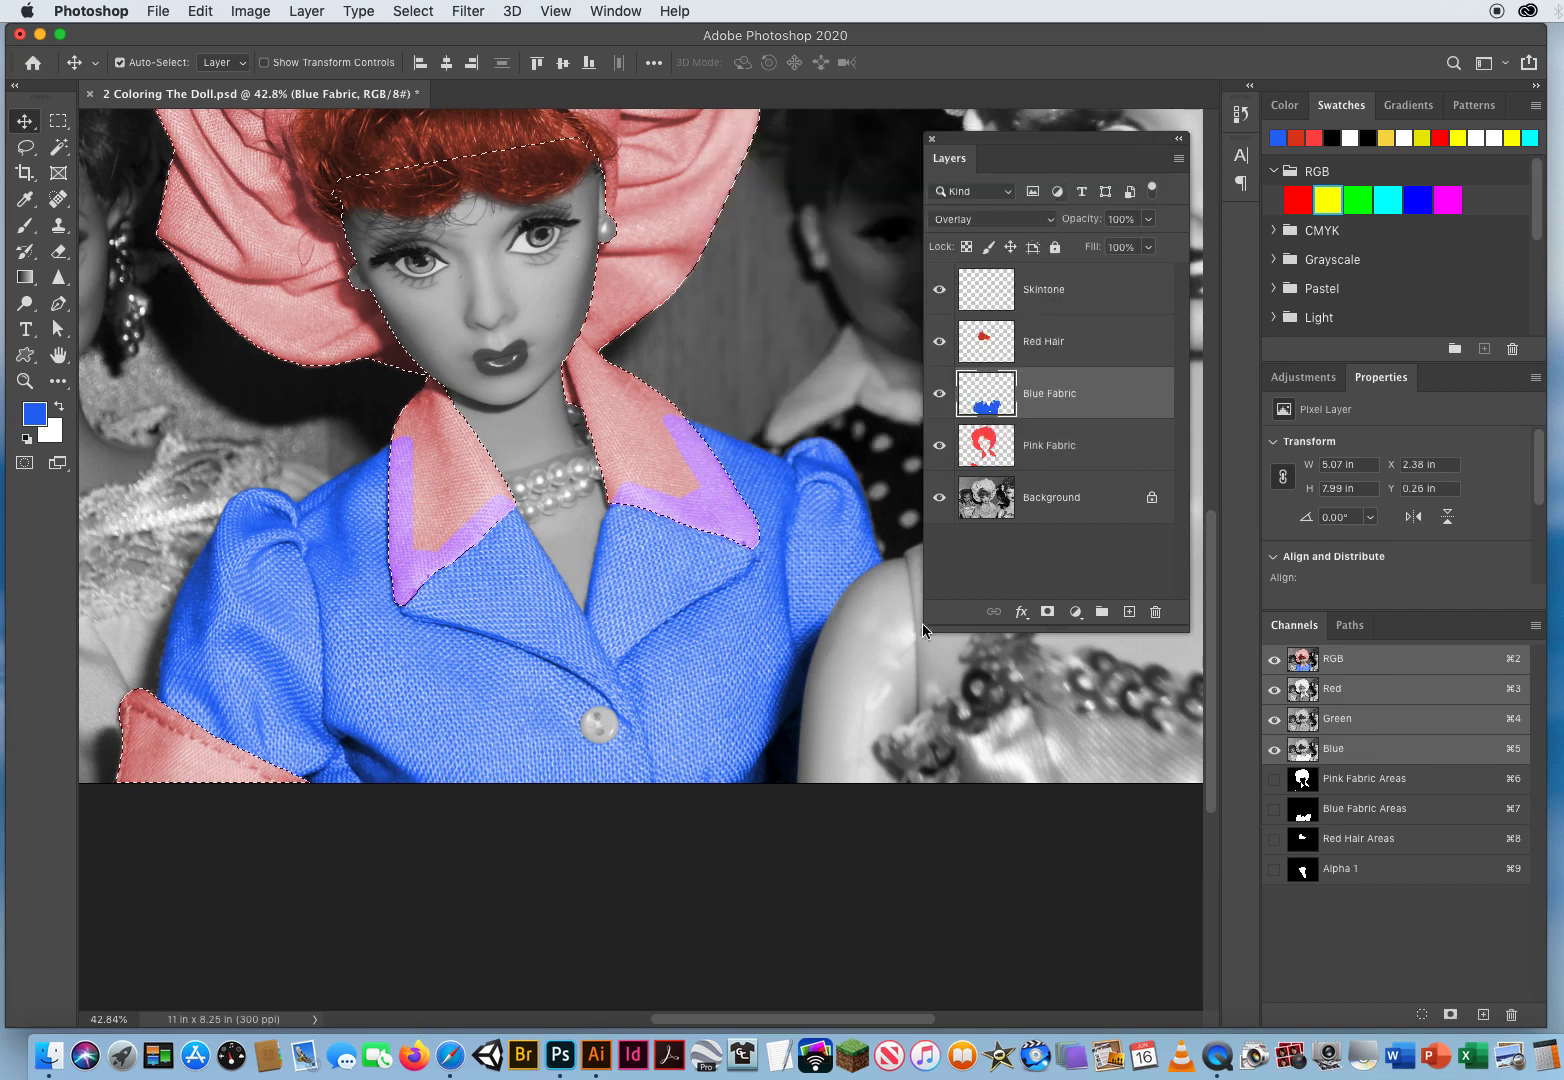
# - Check the overlap with the Pink Fabric layer hidden, show it again, delete the selected collar areas from the Blue Fabric layer, and deselect
pyautogui.click(939, 445)
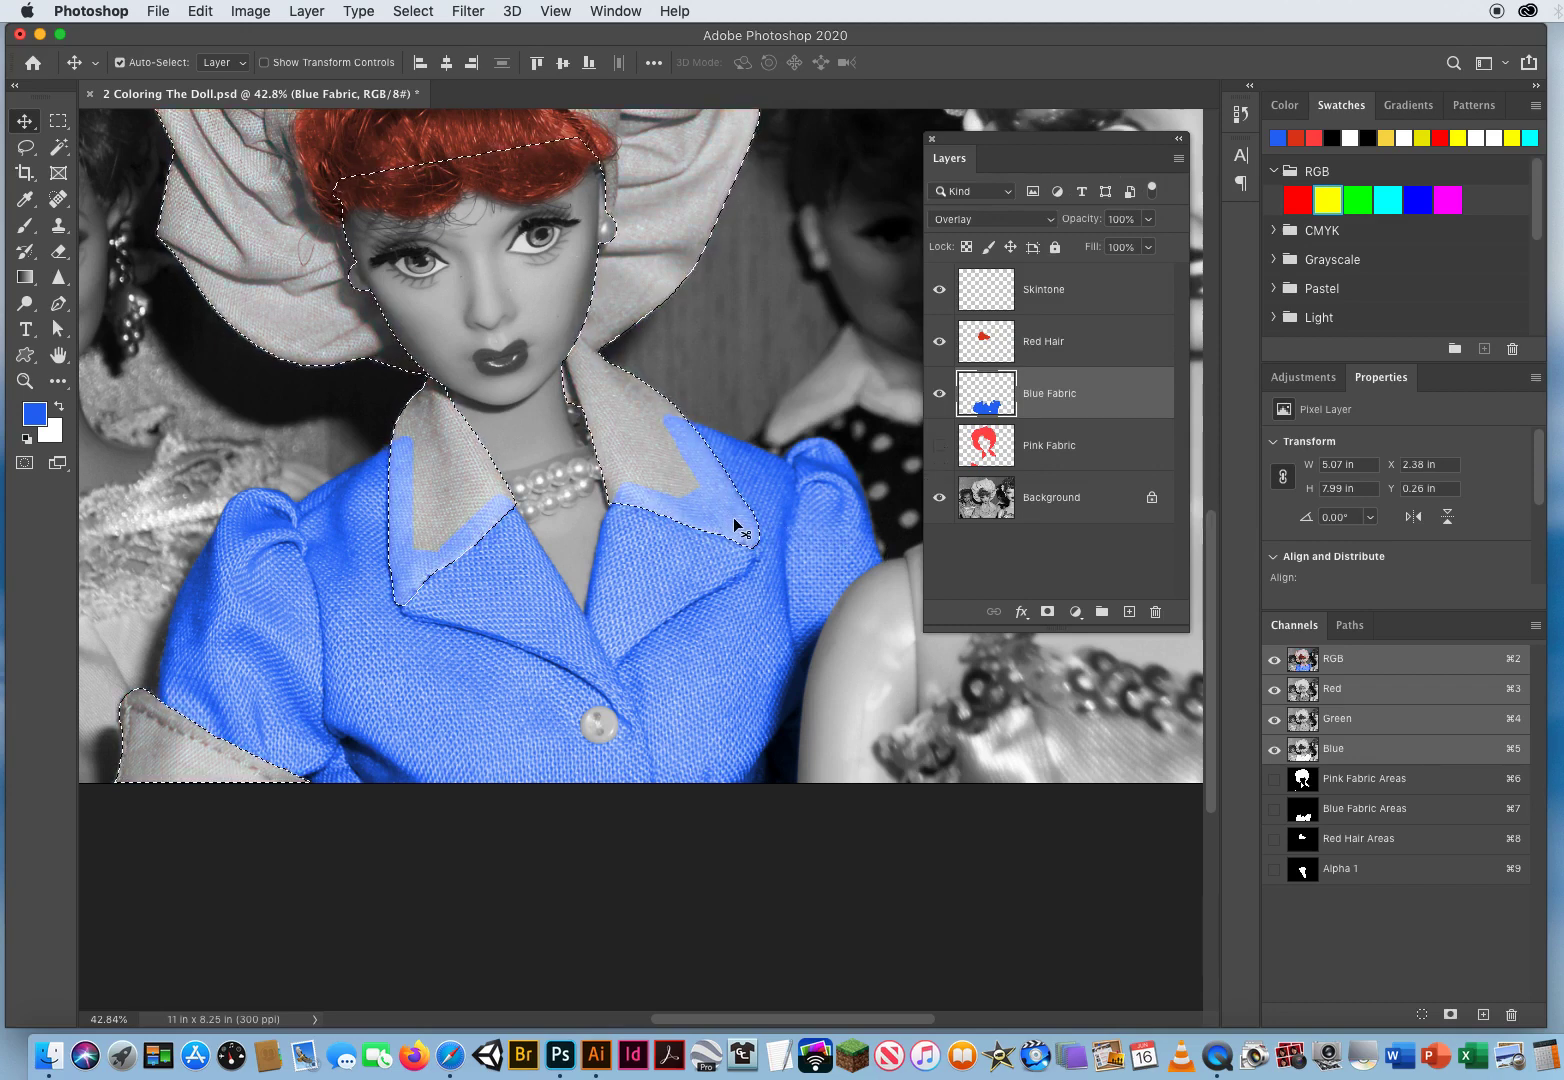
pyautogui.click(939, 445)
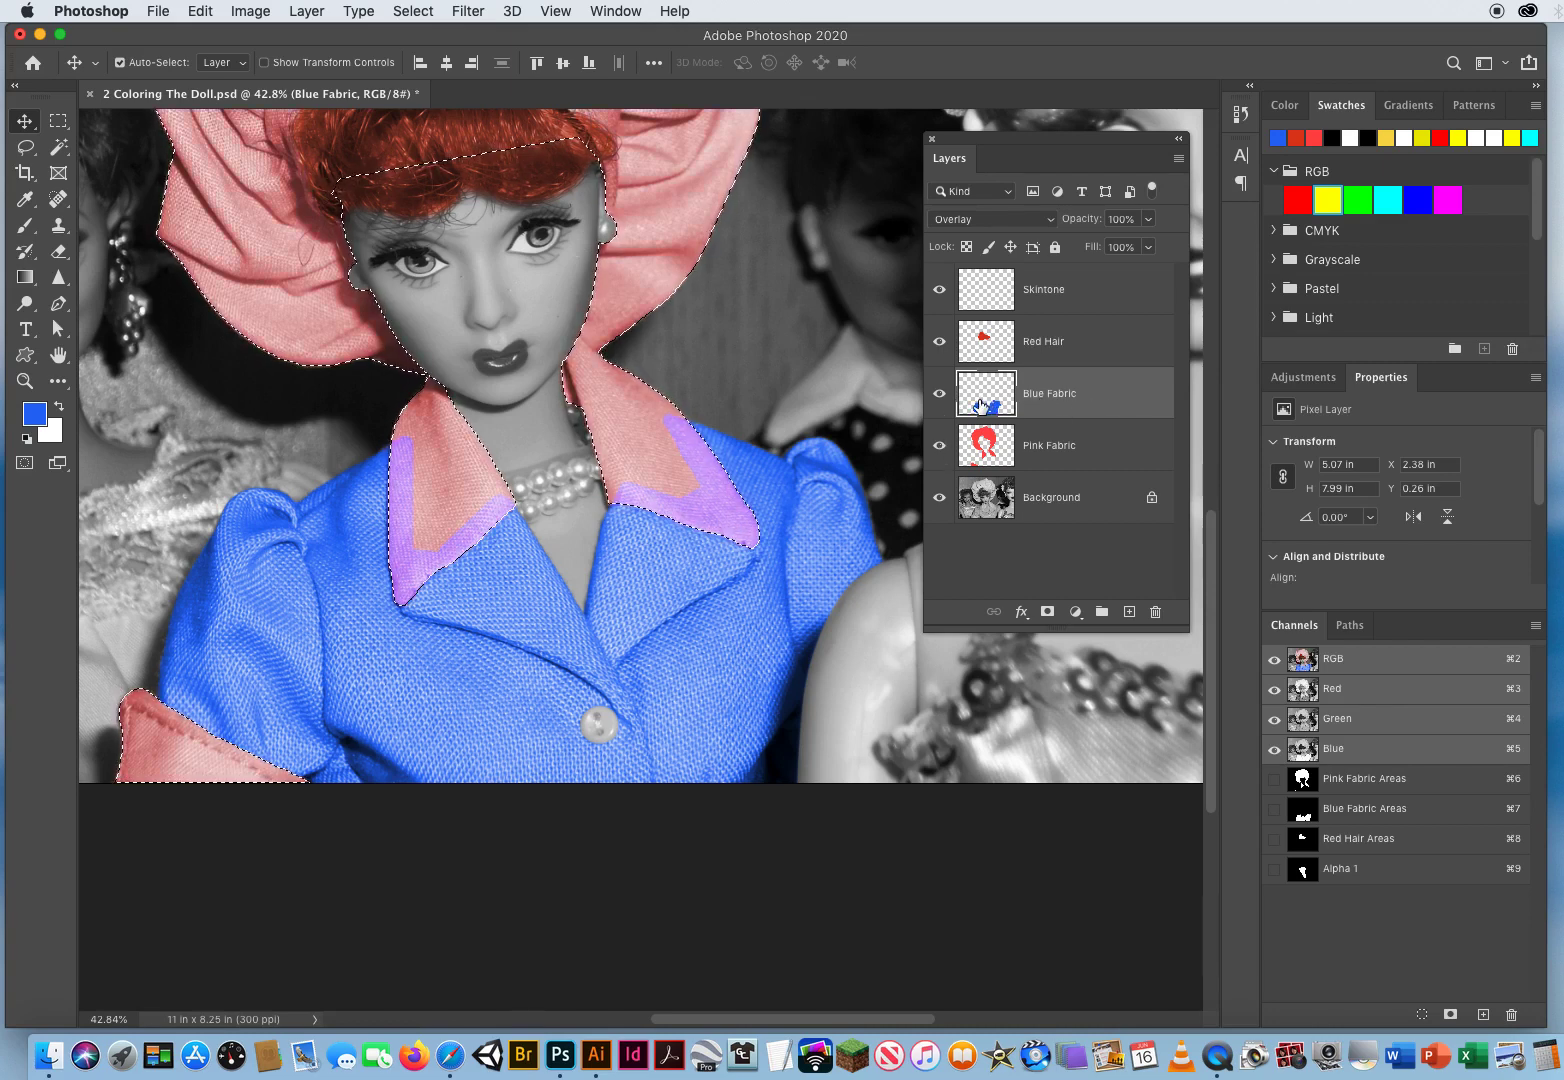
pyautogui.press('Delete')
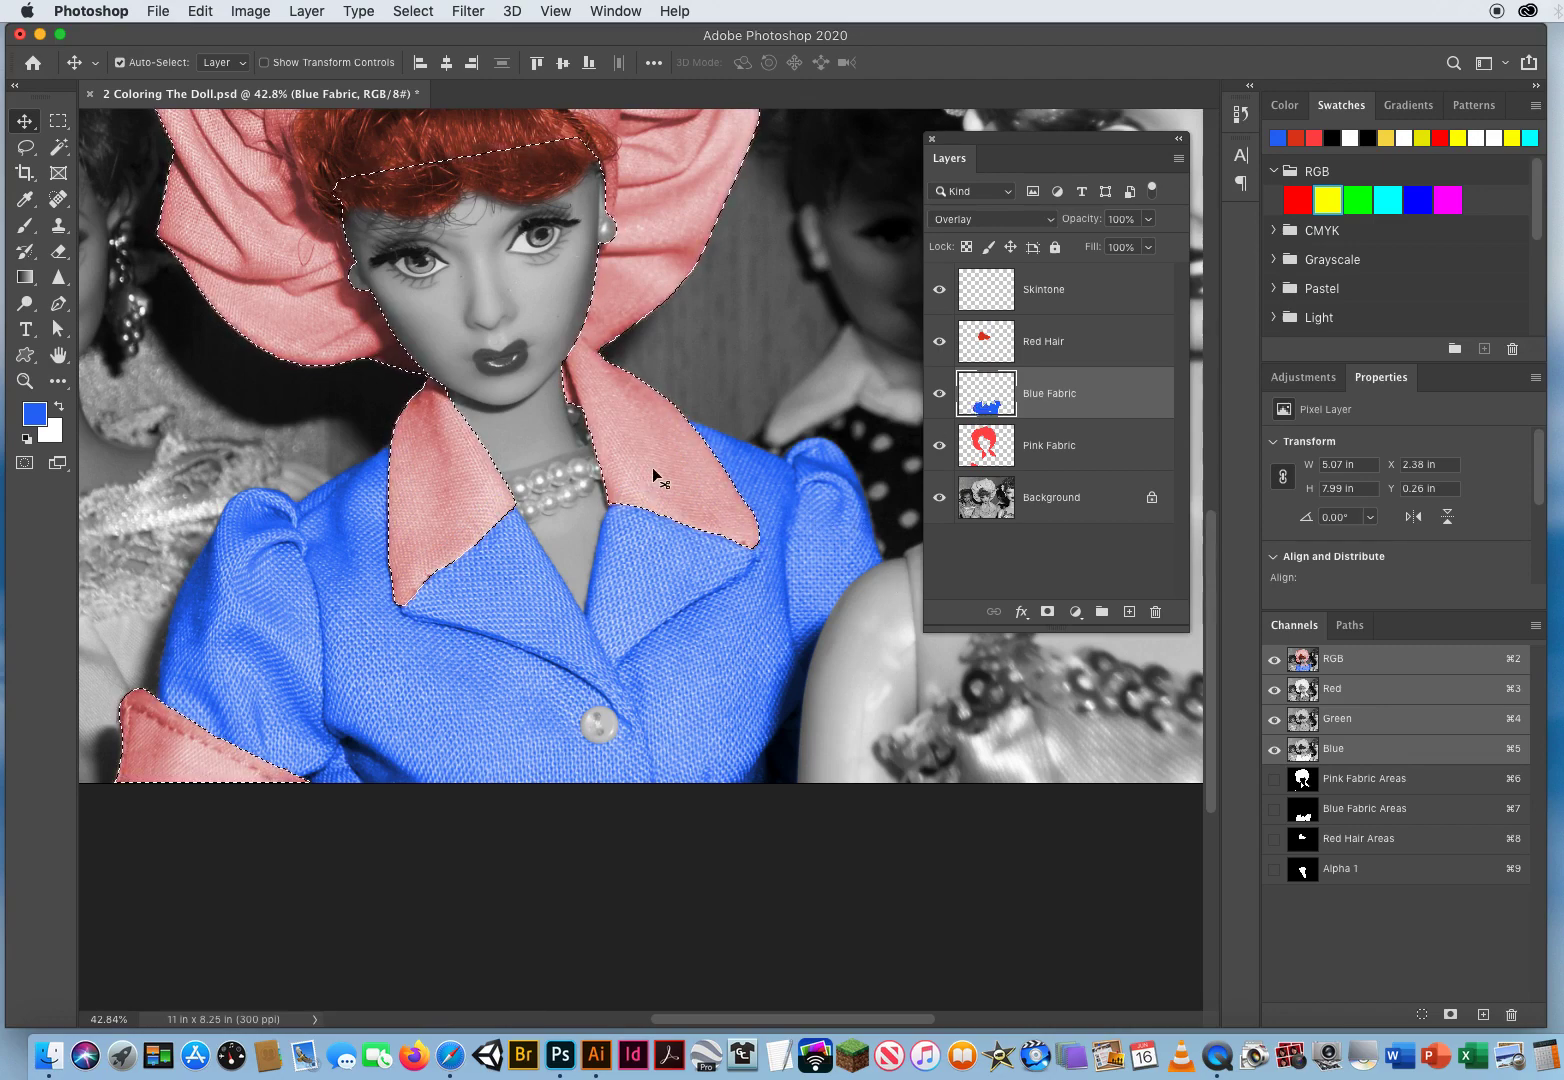
pyautogui.press('super+d')
pyautogui.scroll(5, 646, 457)
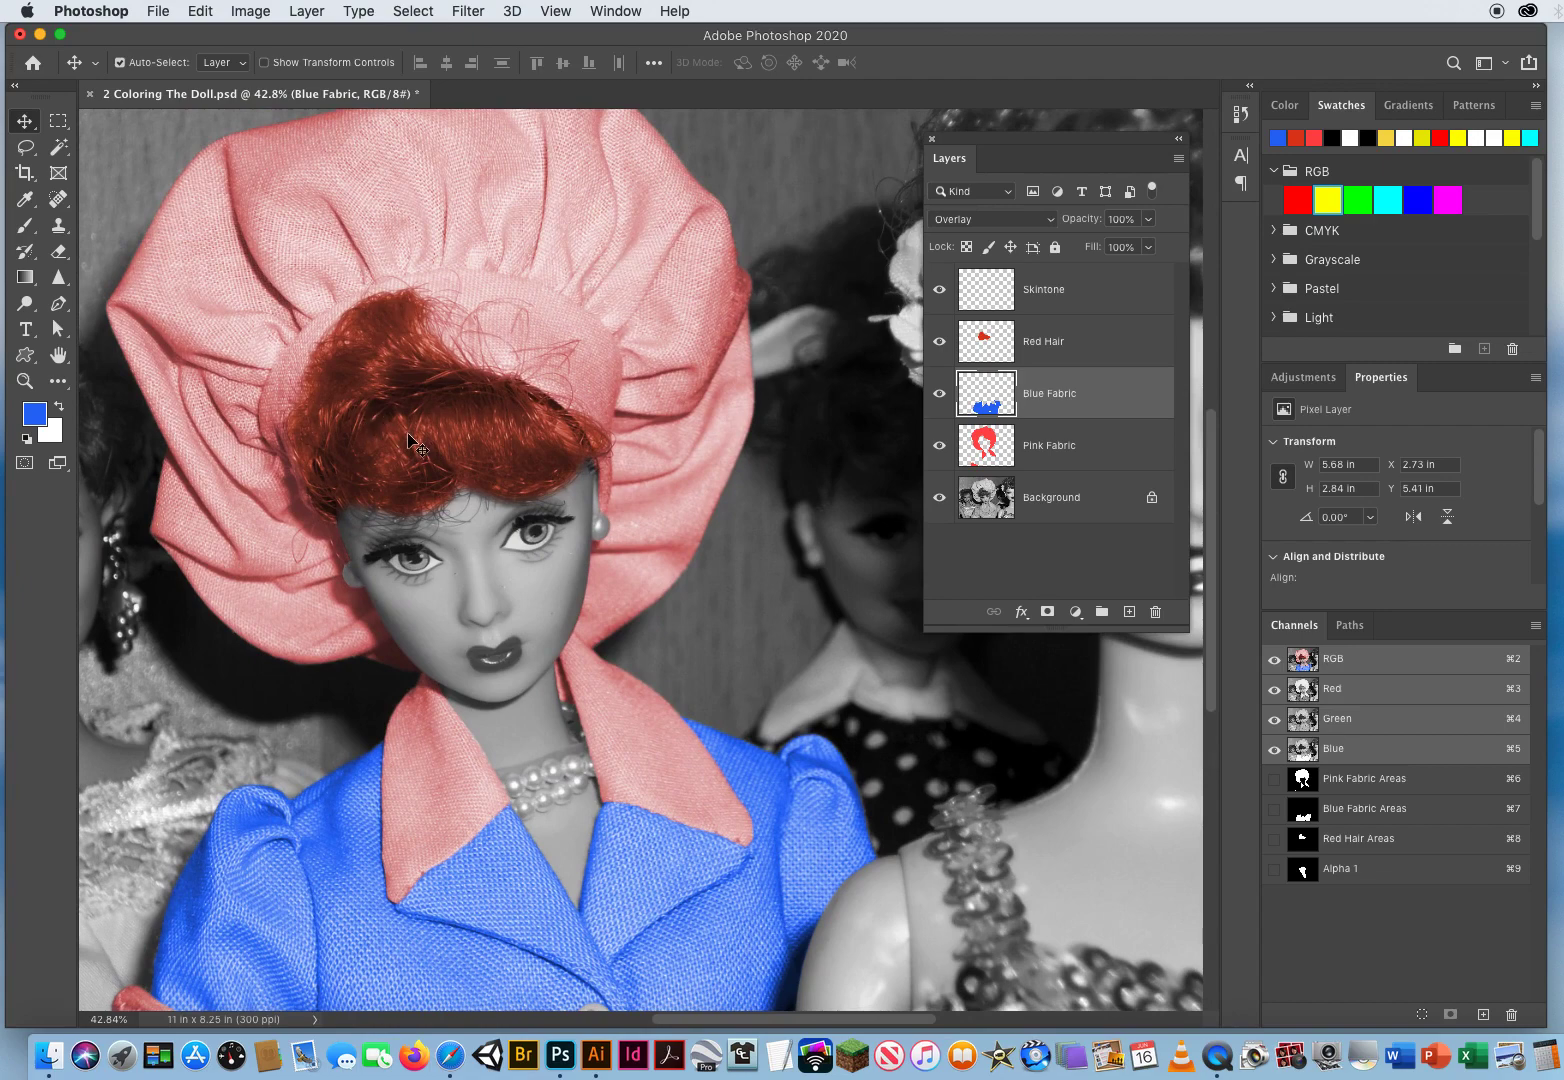
pyautogui.moveTo(650, 812); pyautogui.dragTo(678, 704)
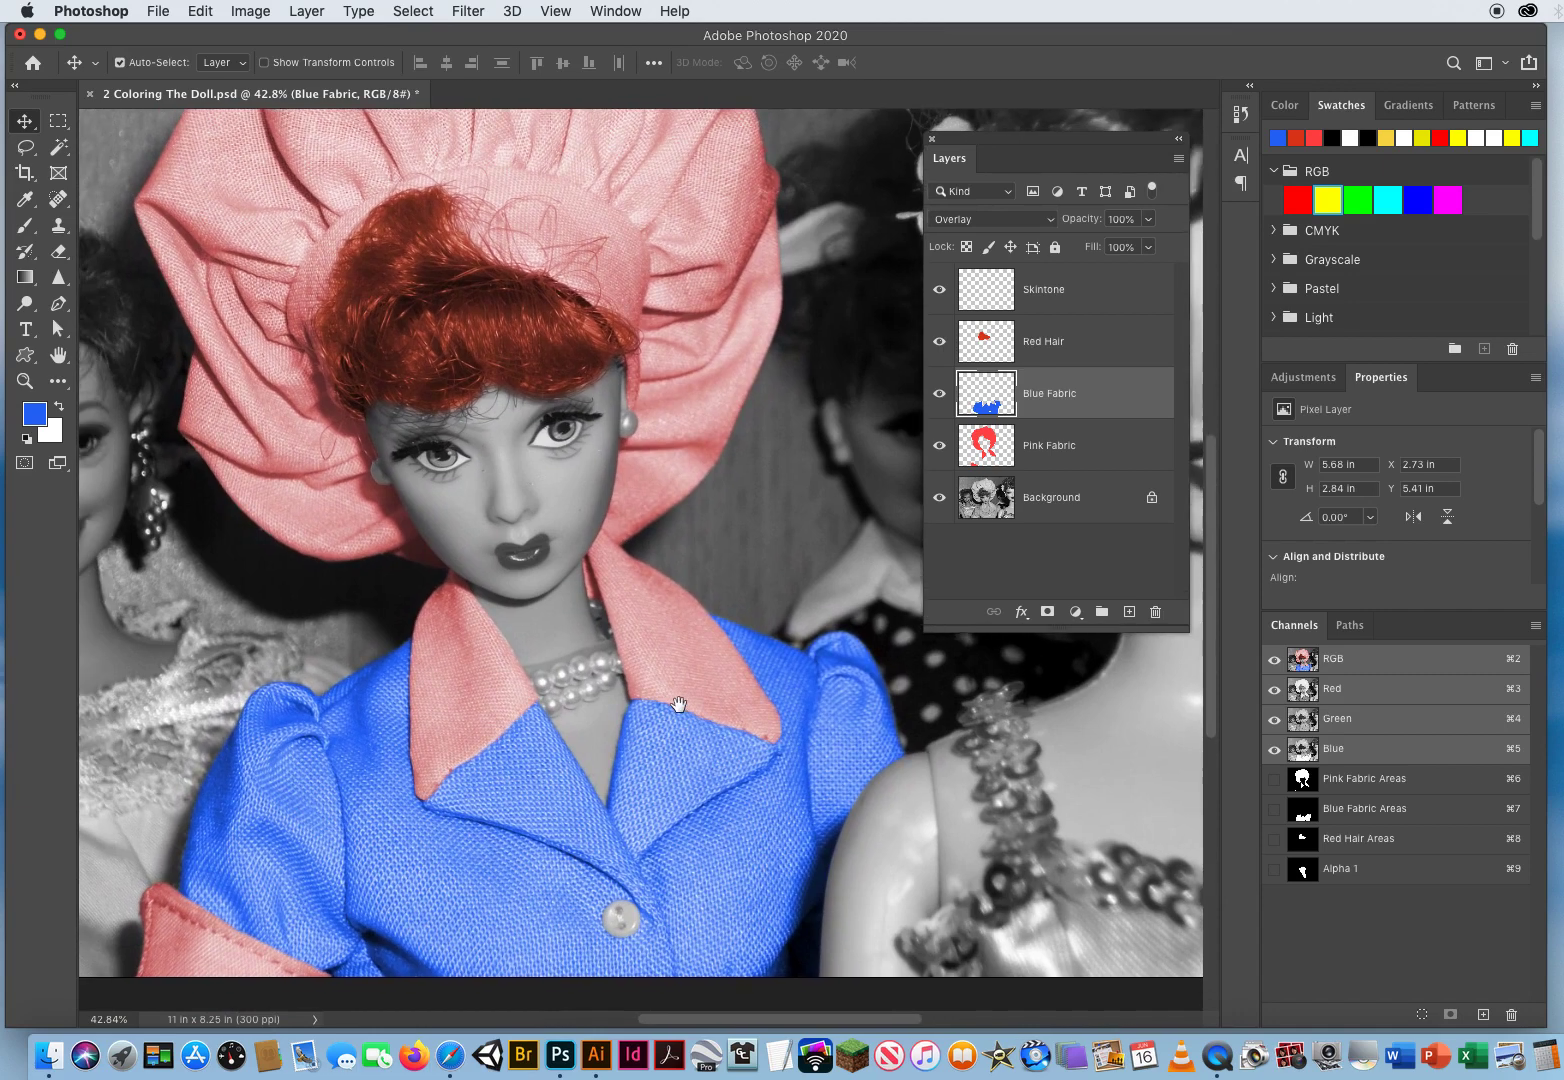
# - Select the Skintone layer and load the saved Alpha 1 channel as a new selection around the doll's face and neck
pyautogui.click(1051, 293)
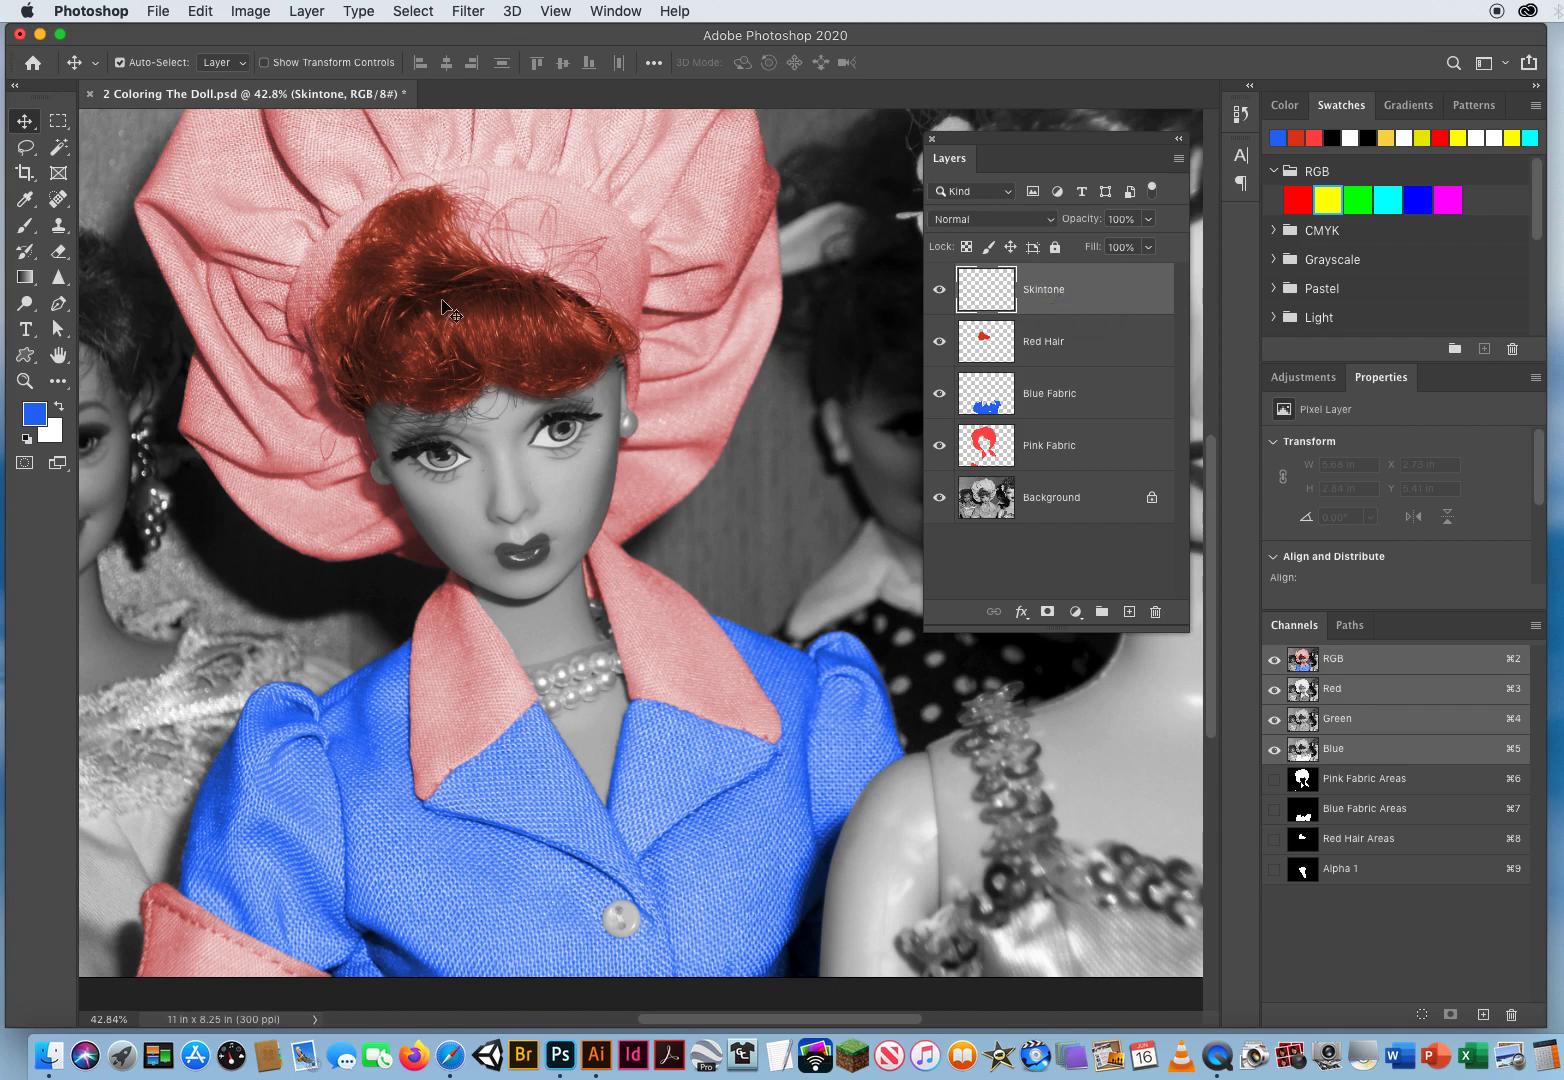
pyautogui.click(414, 11)
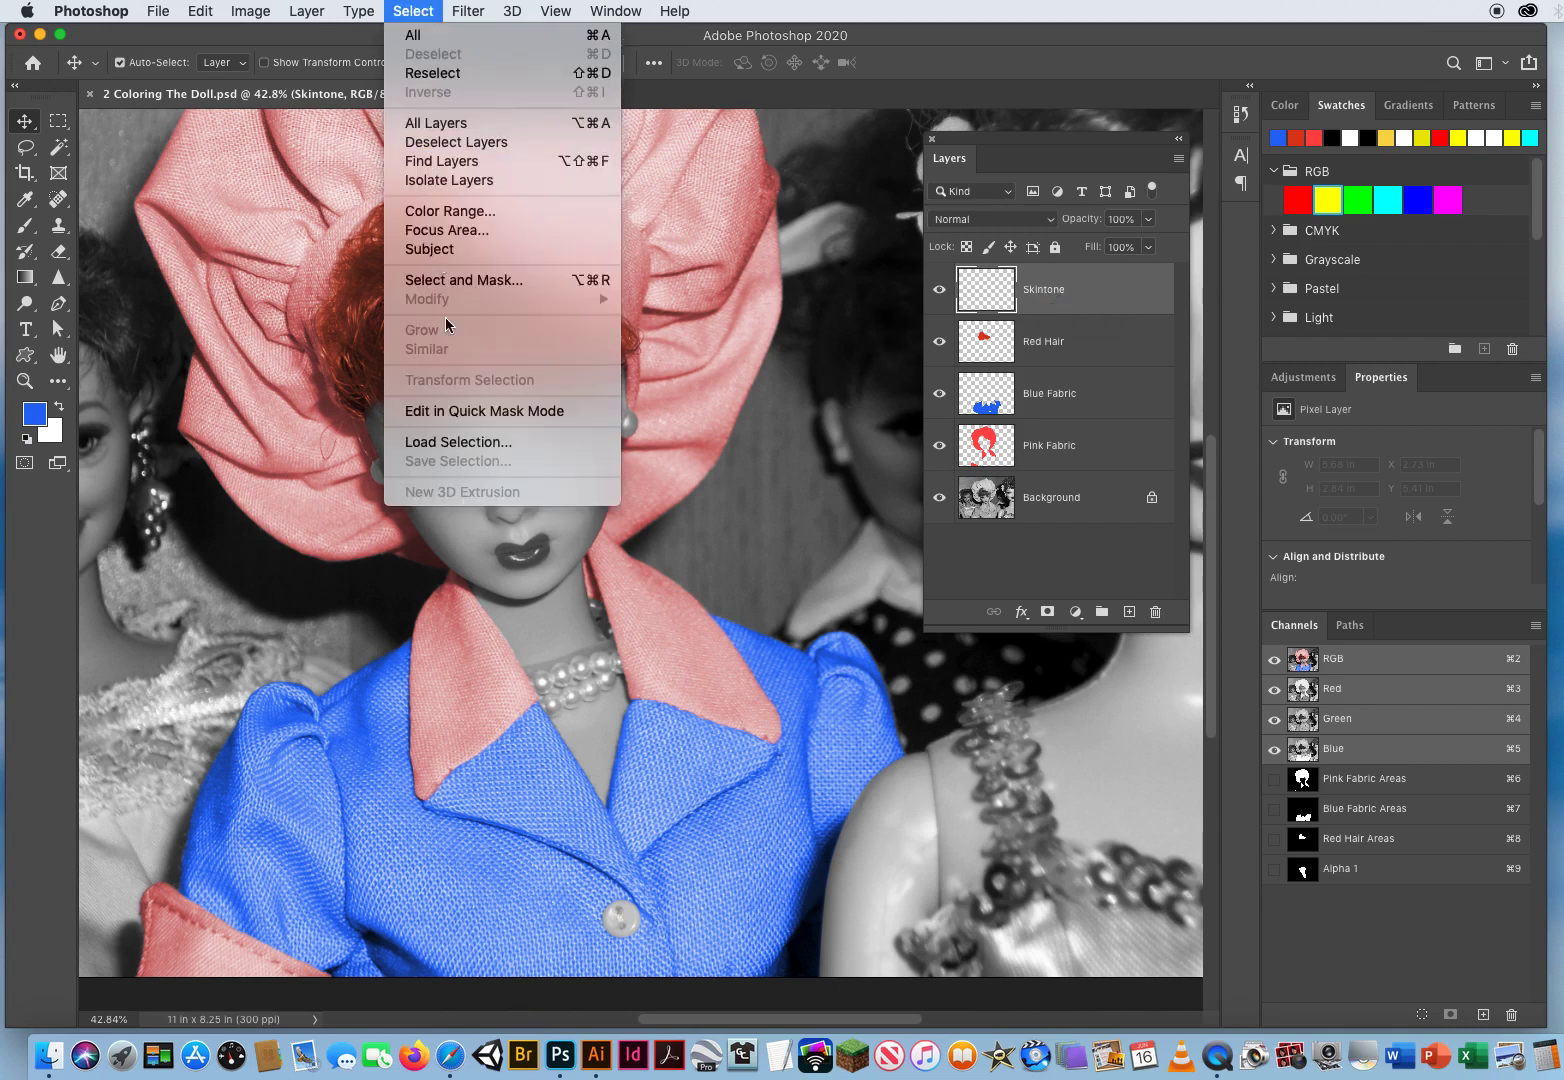
pyautogui.click(452, 441)
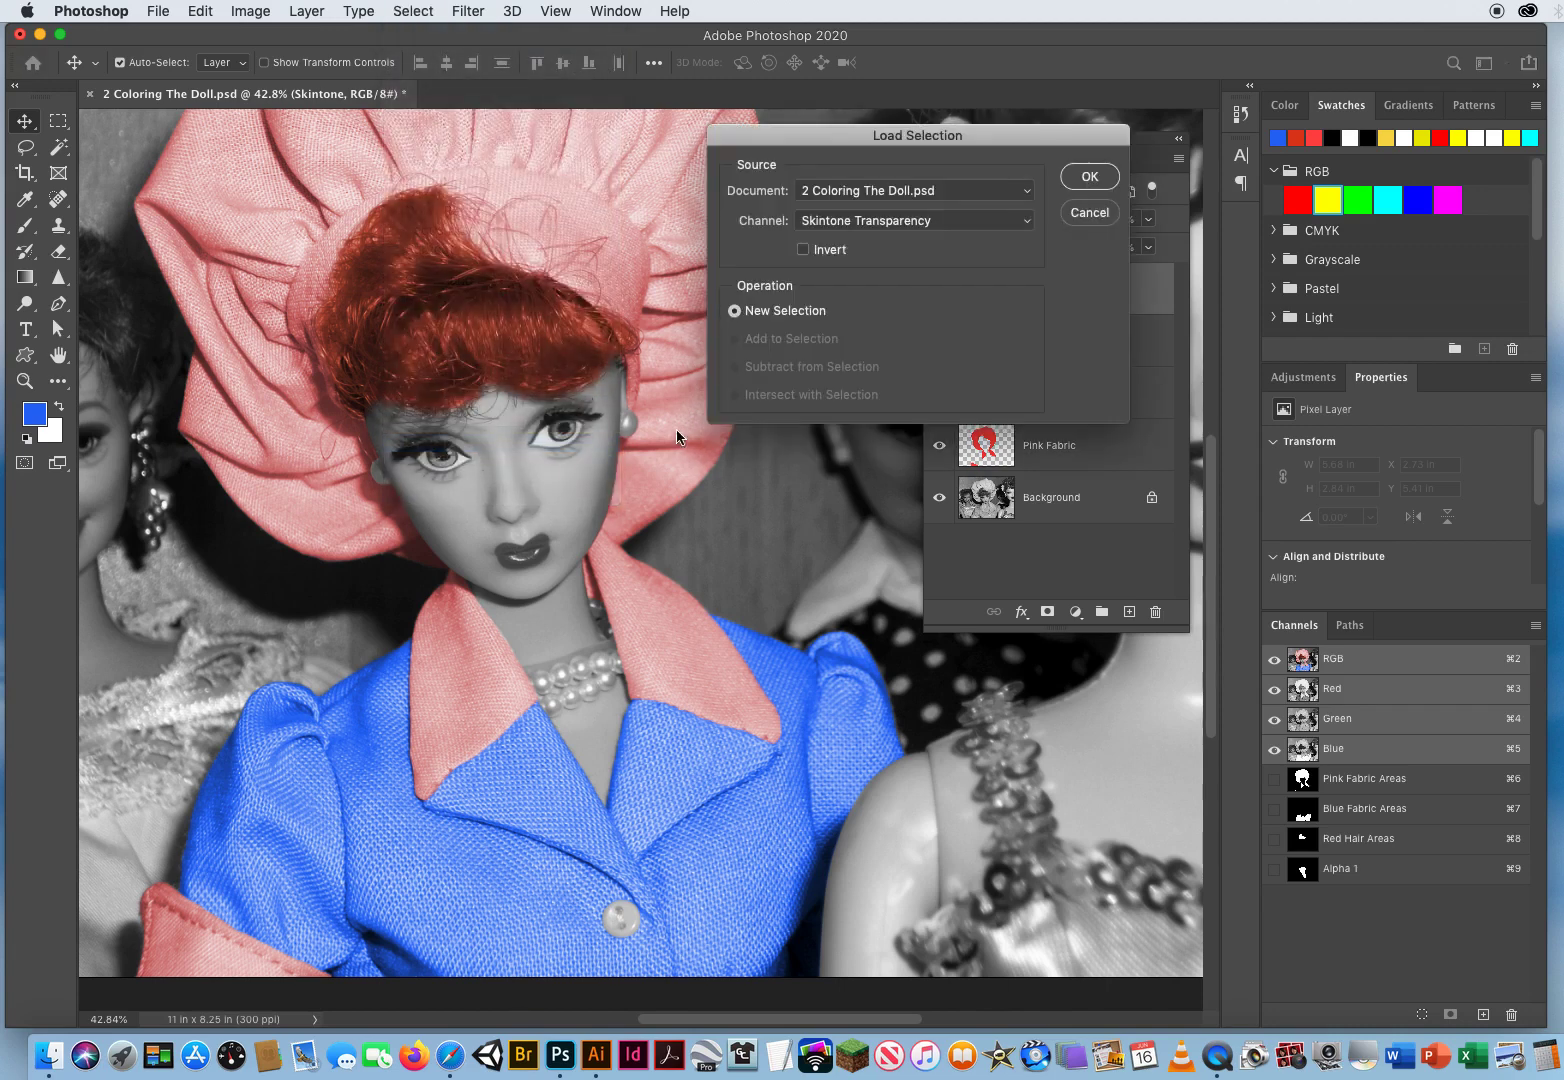
pyautogui.click(866, 226)
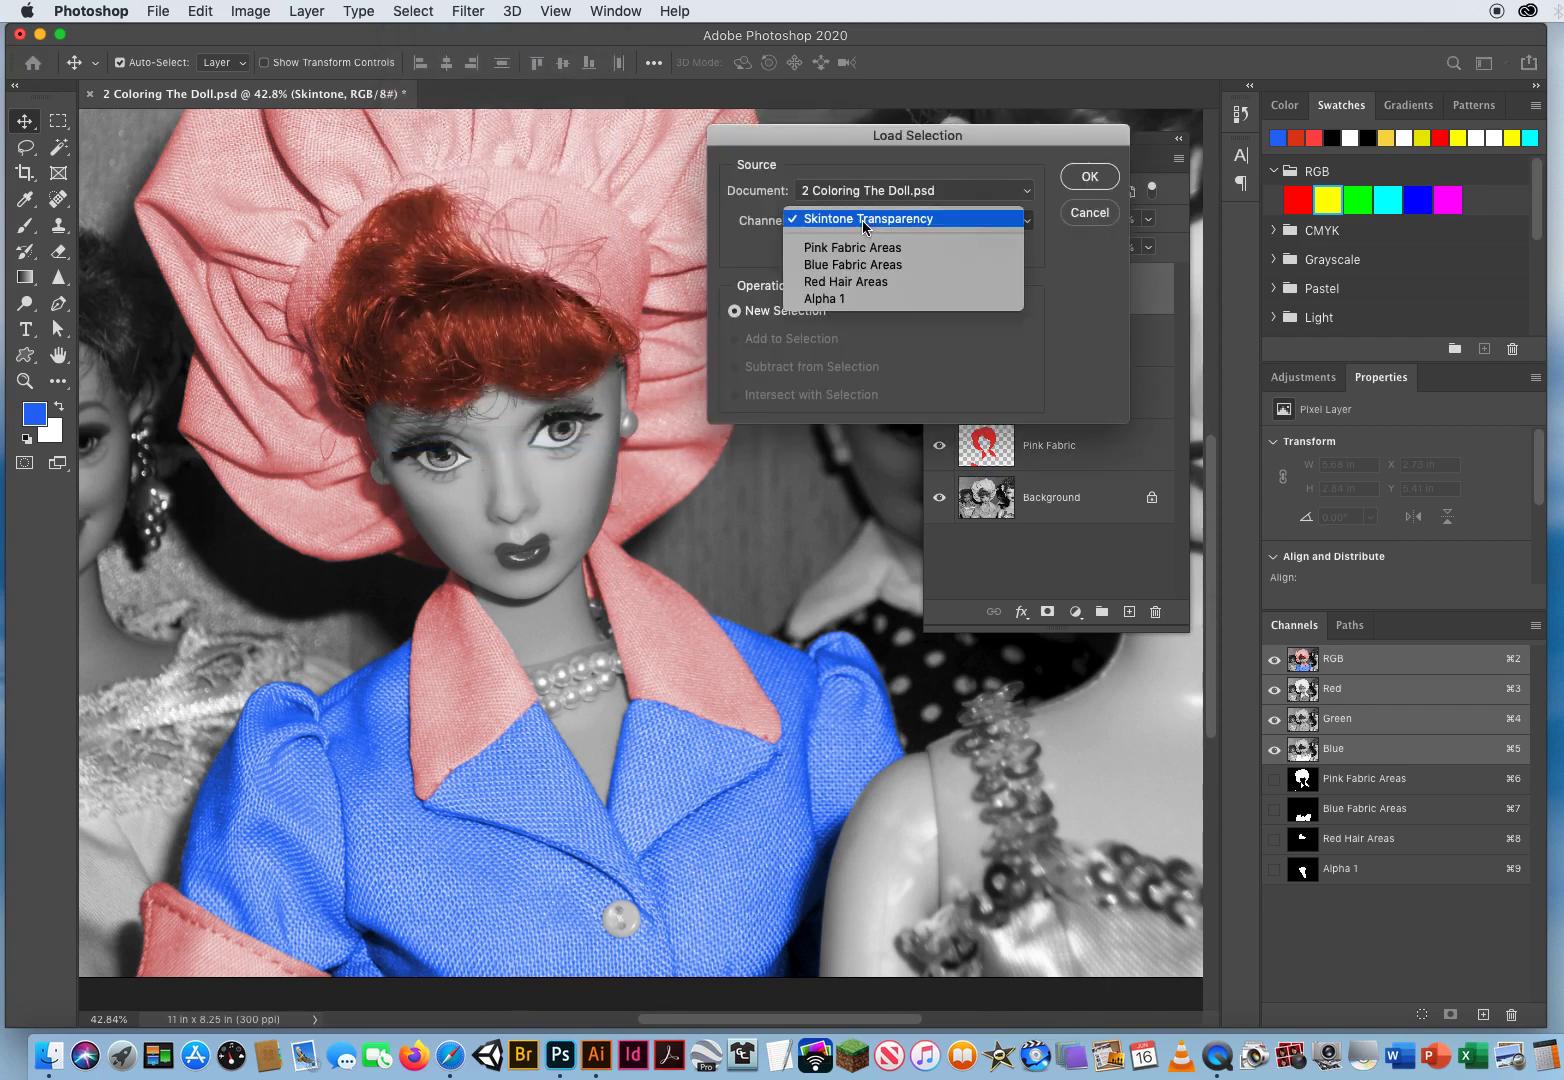
pyautogui.click(857, 302)
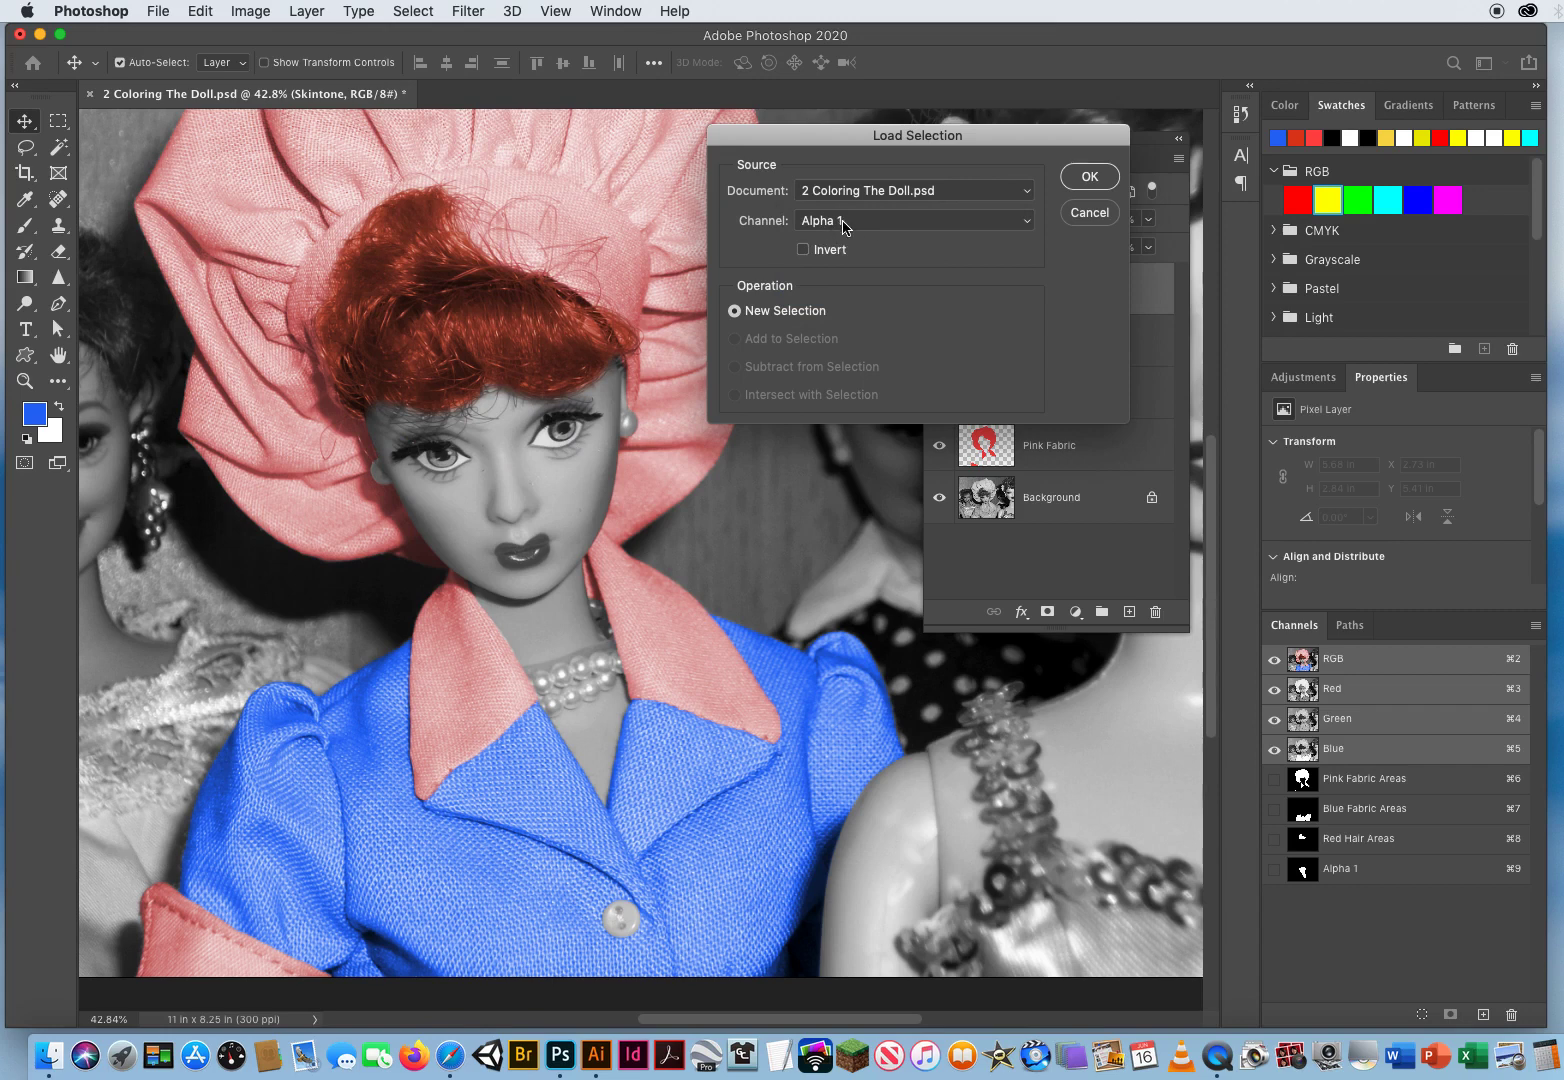
pyautogui.click(1085, 179)
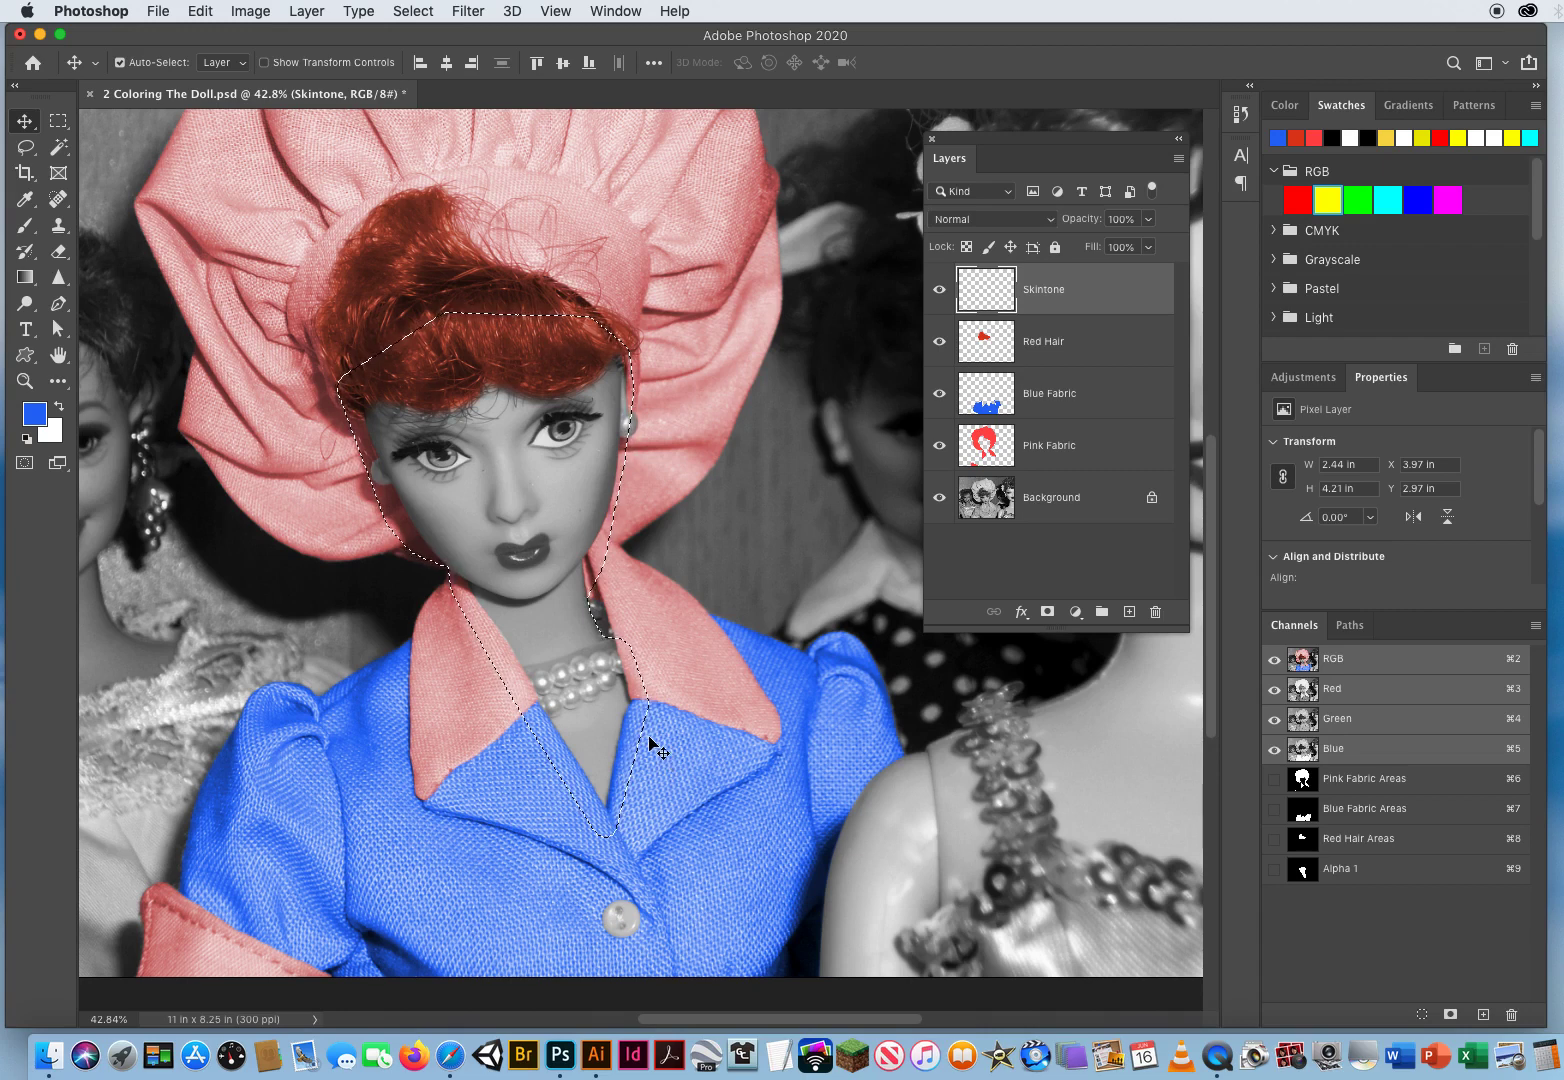
# - Set the foreground color to an orange-red with a hue of 10° for the doll's skin
pyautogui.click(34, 413)
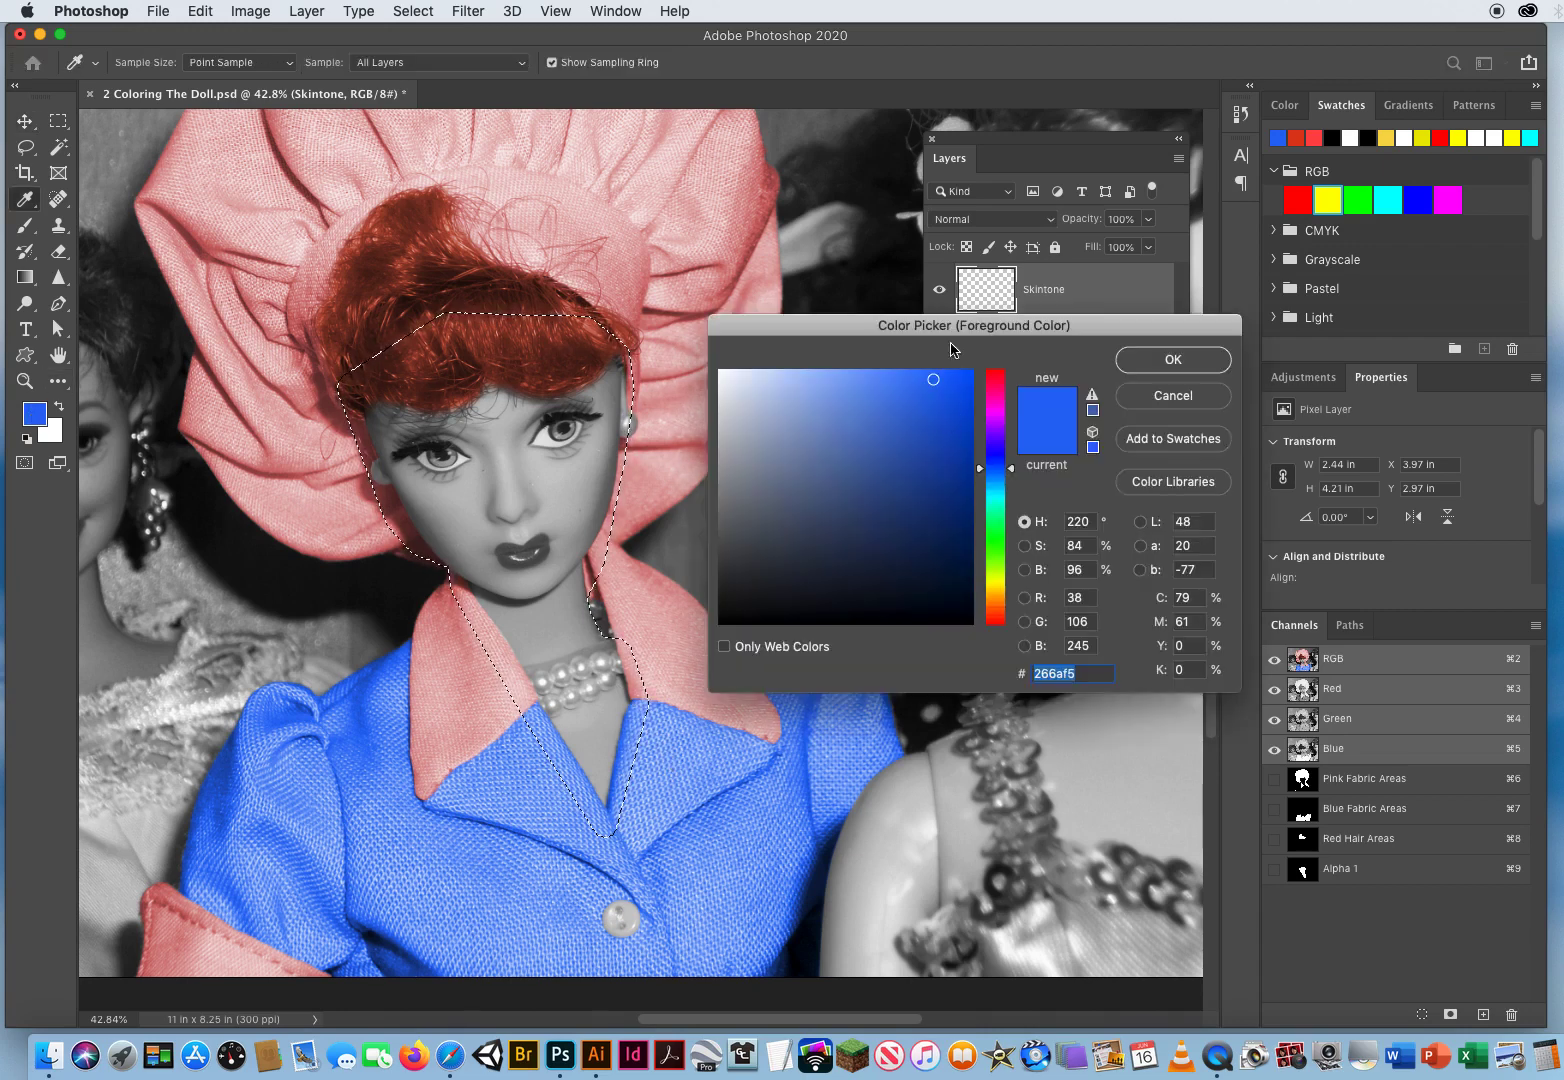
pyautogui.moveTo(923, 331); pyautogui.dragTo(883, 226)
pyautogui.moveTo(957, 430); pyautogui.dragTo(960, 514)
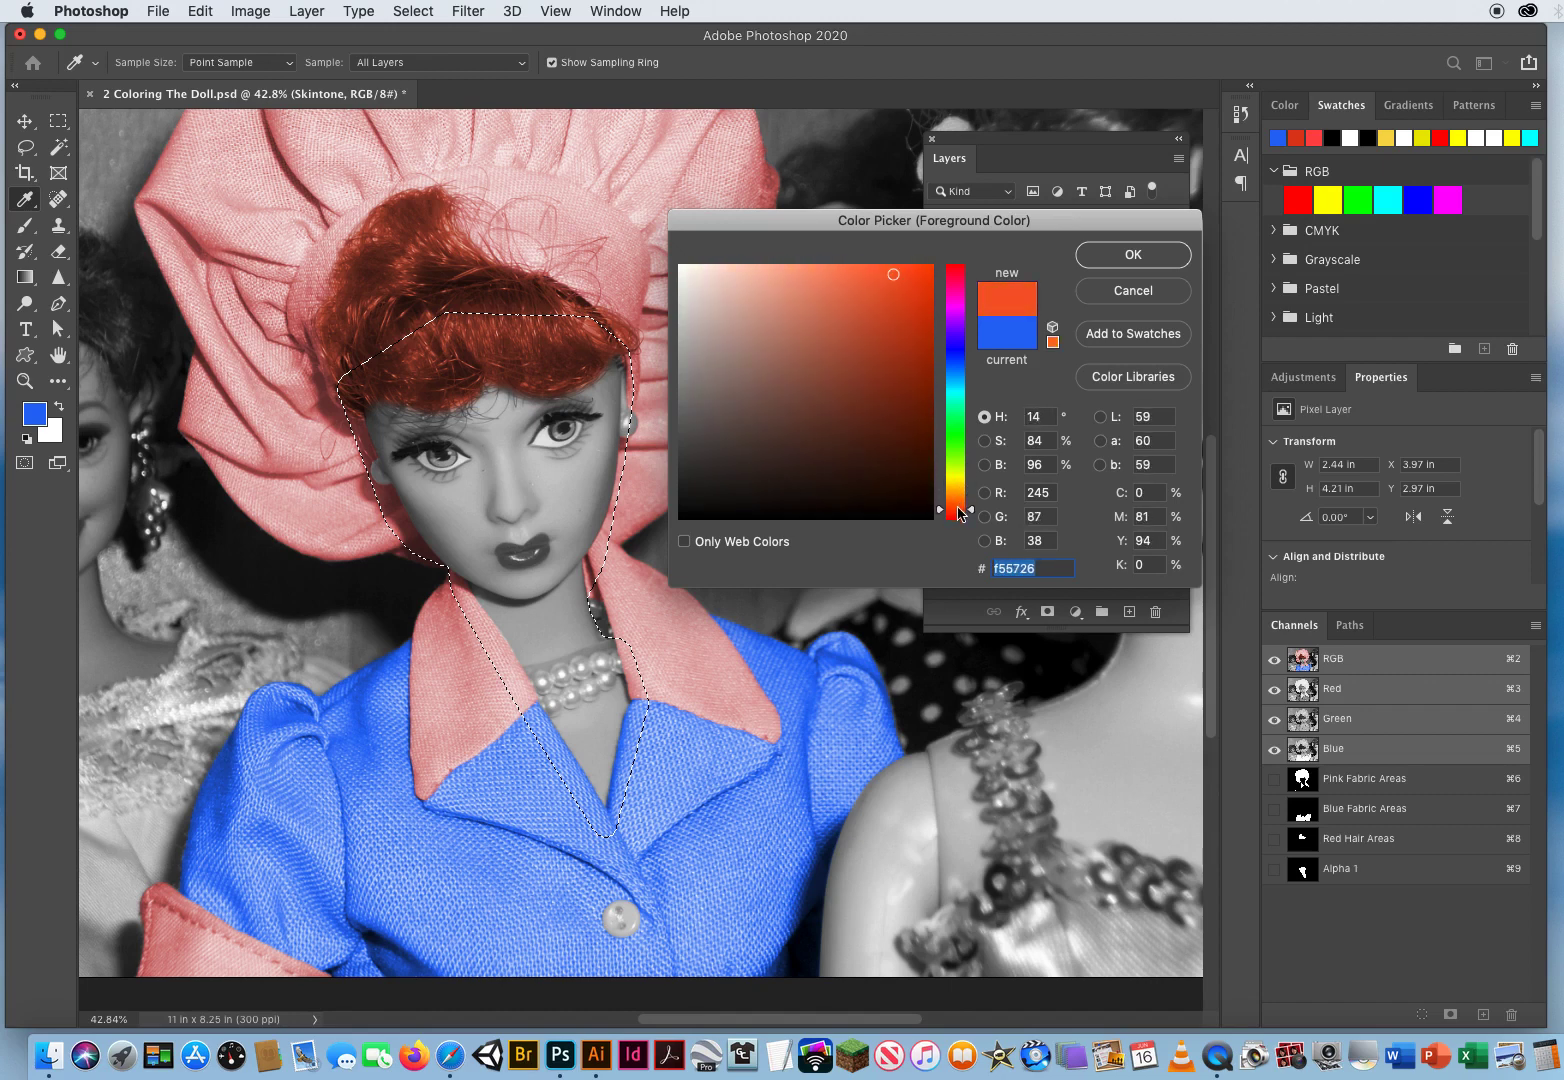
pyautogui.moveTo(900, 334); pyautogui.dragTo(902, 332)
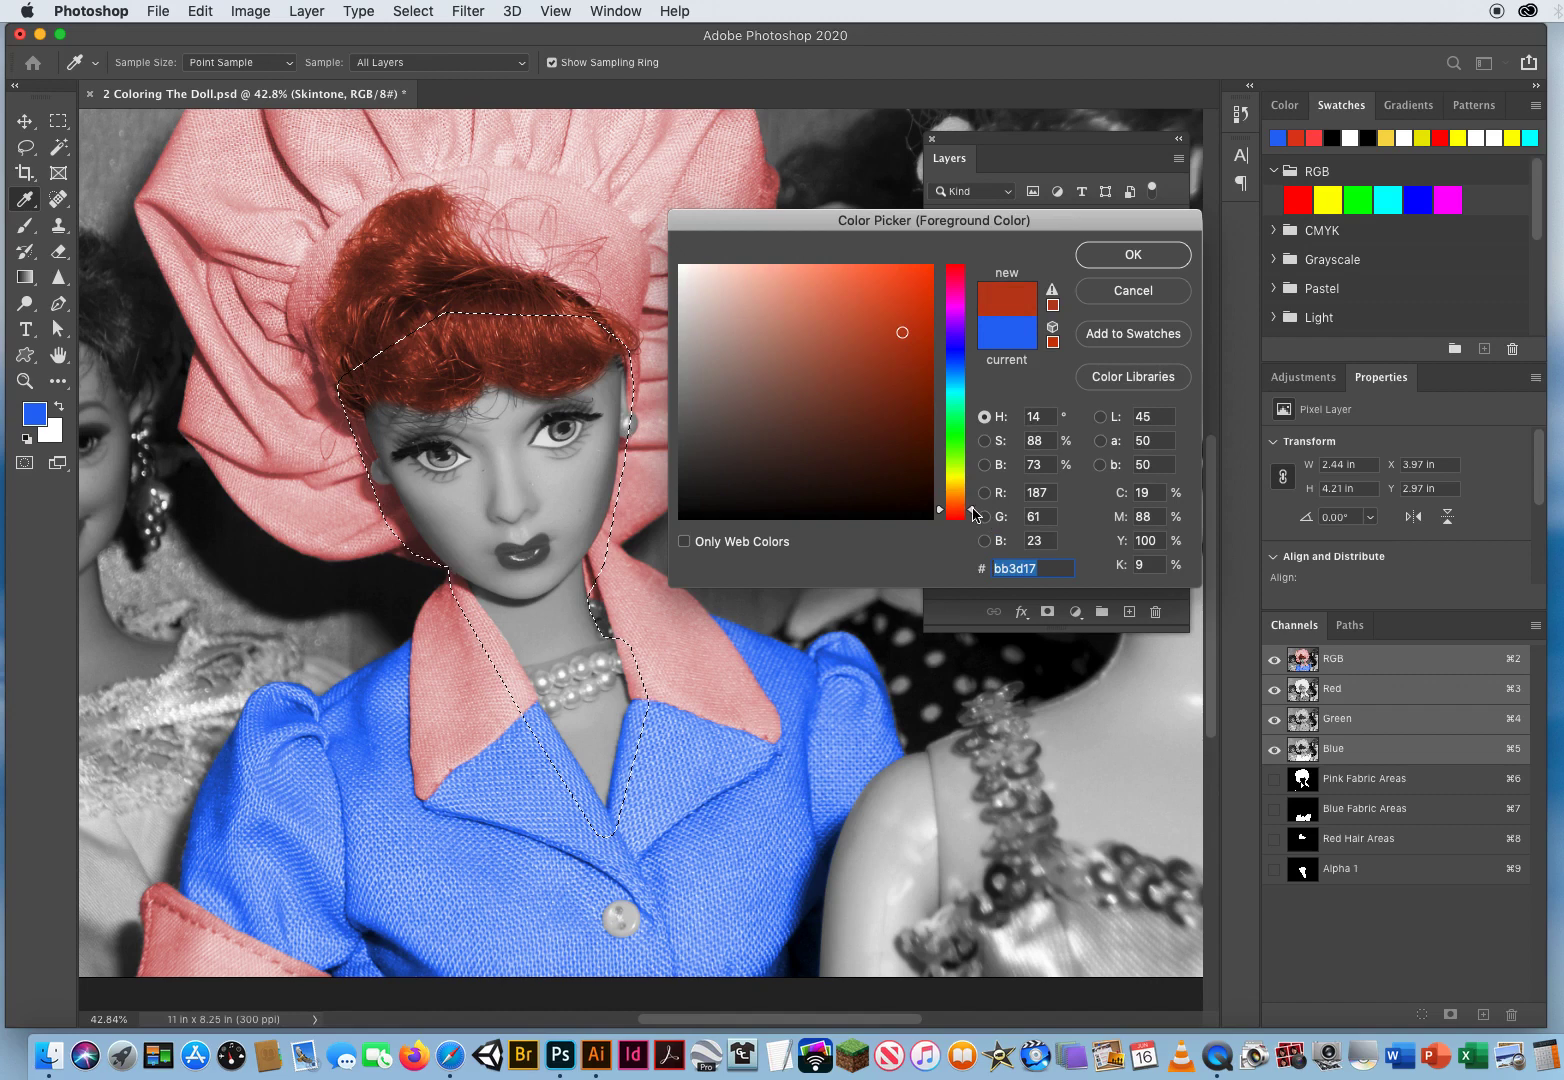
pyautogui.moveTo(972, 509); pyautogui.dragTo(972, 511)
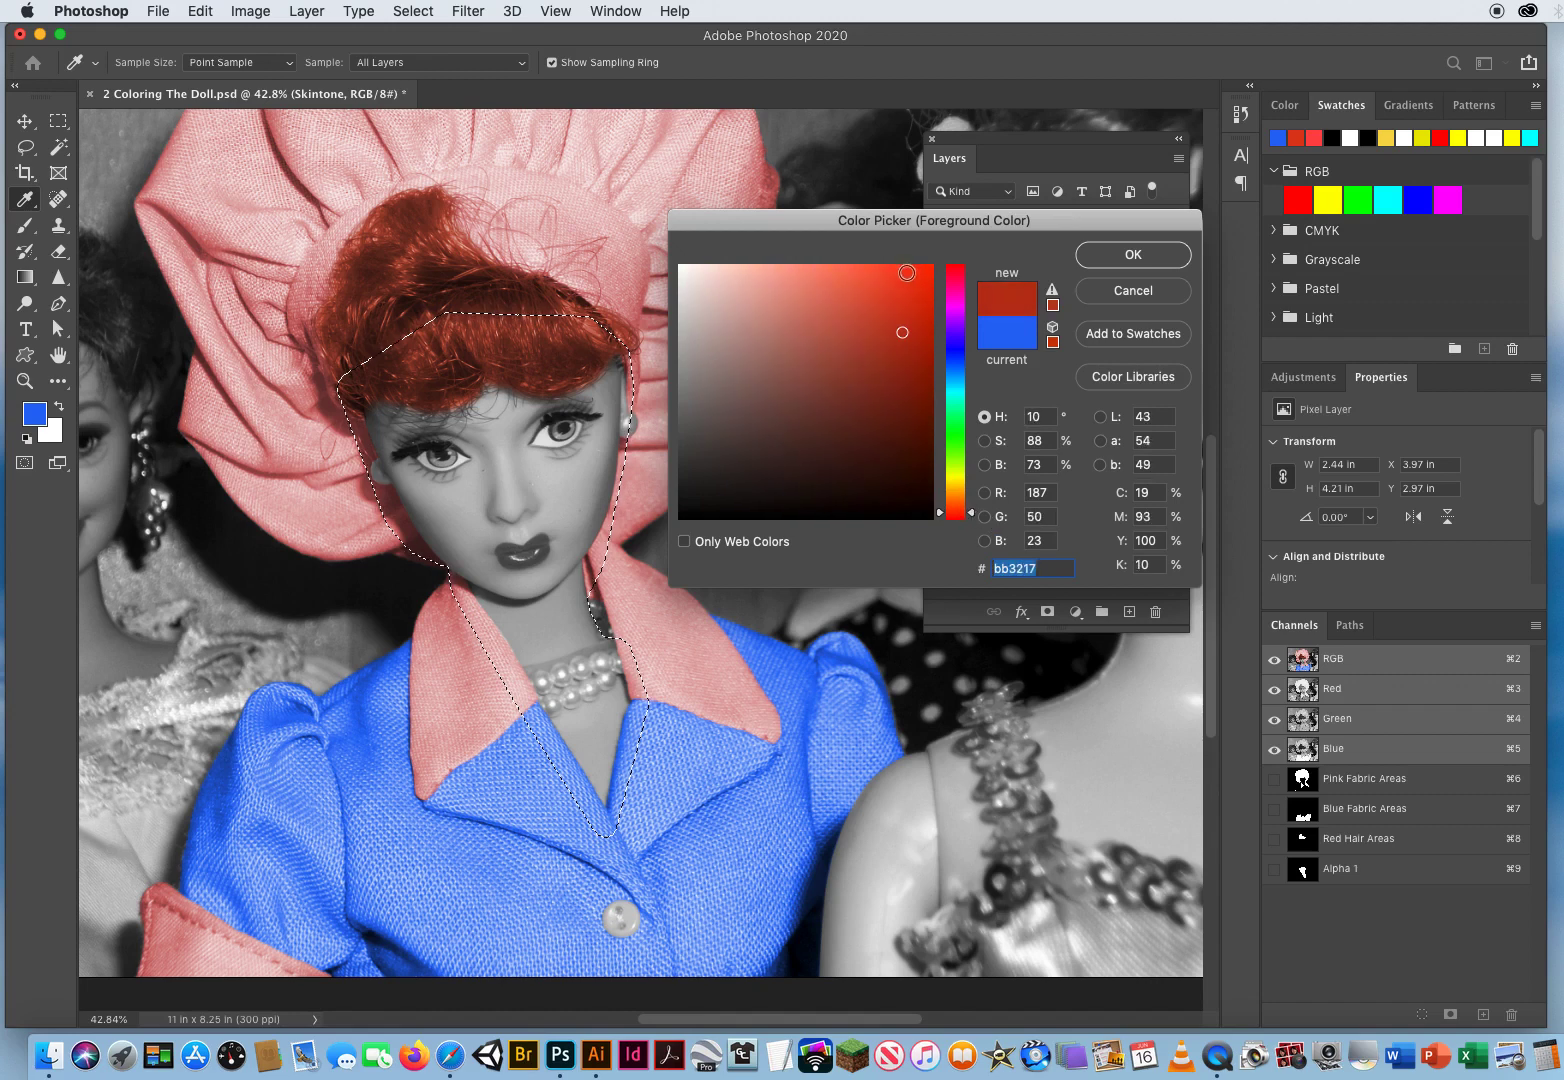
pyautogui.click(1122, 258)
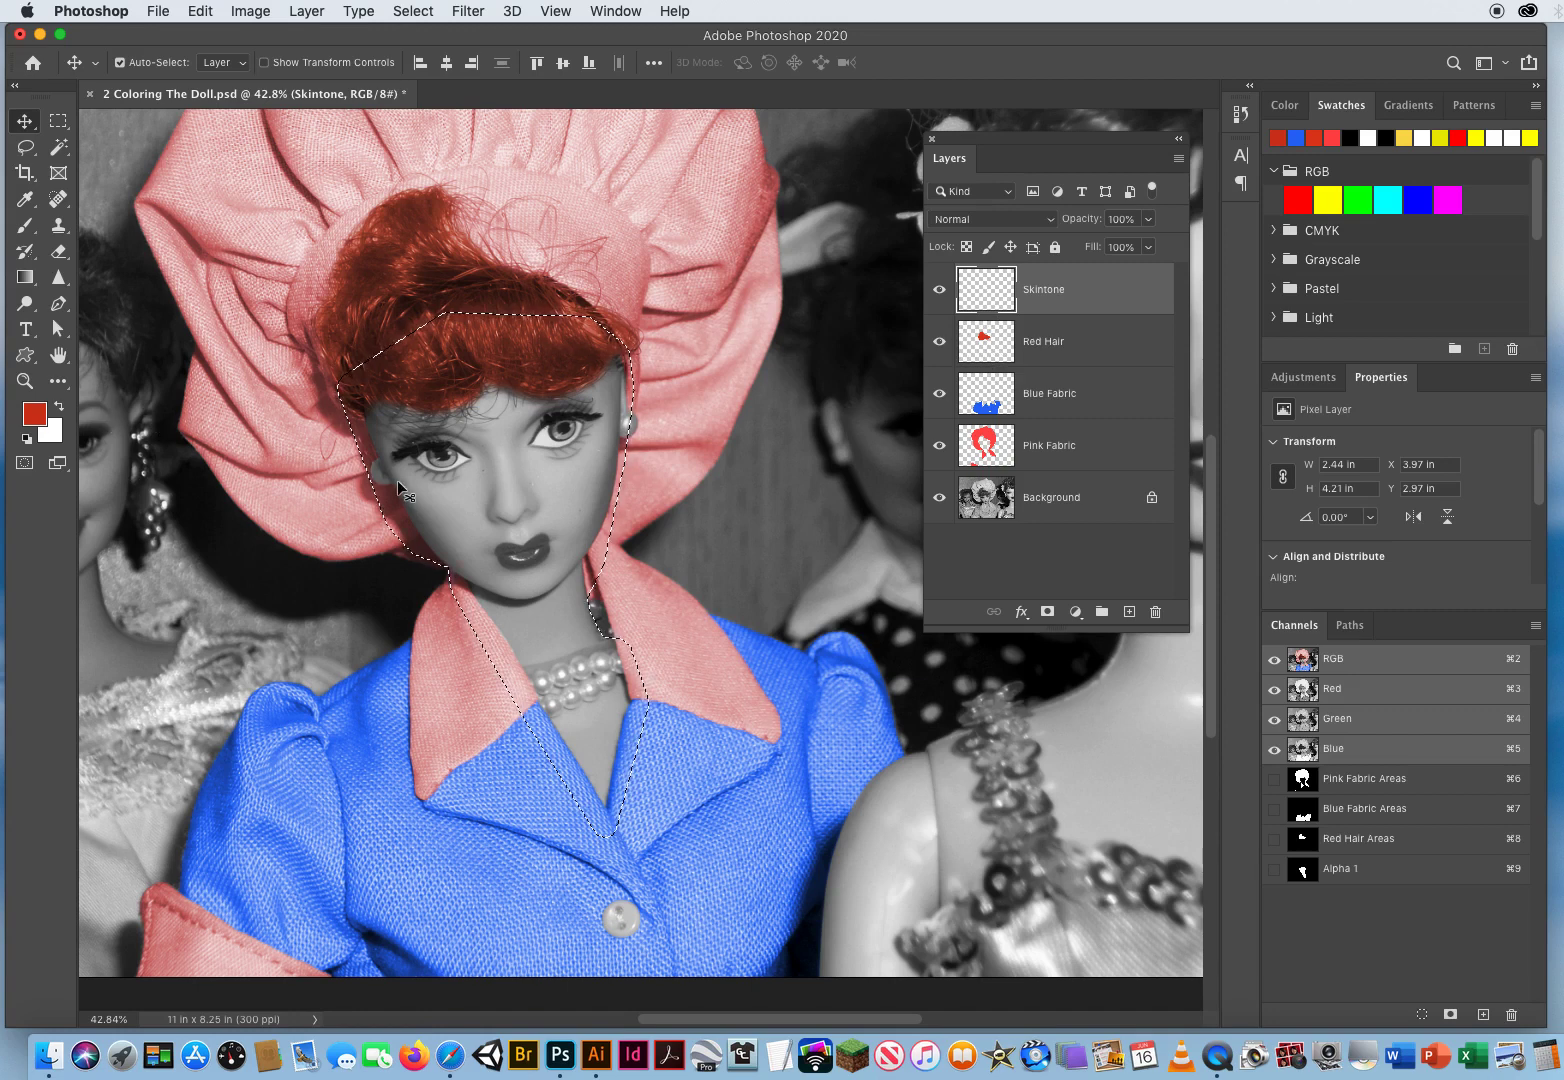
# - Fill the face and neck selection with the foreground color, deselect it, and set the Skintone layer's blending mode to Overlay
pyautogui.hotkey('alt', 'BackSpace')
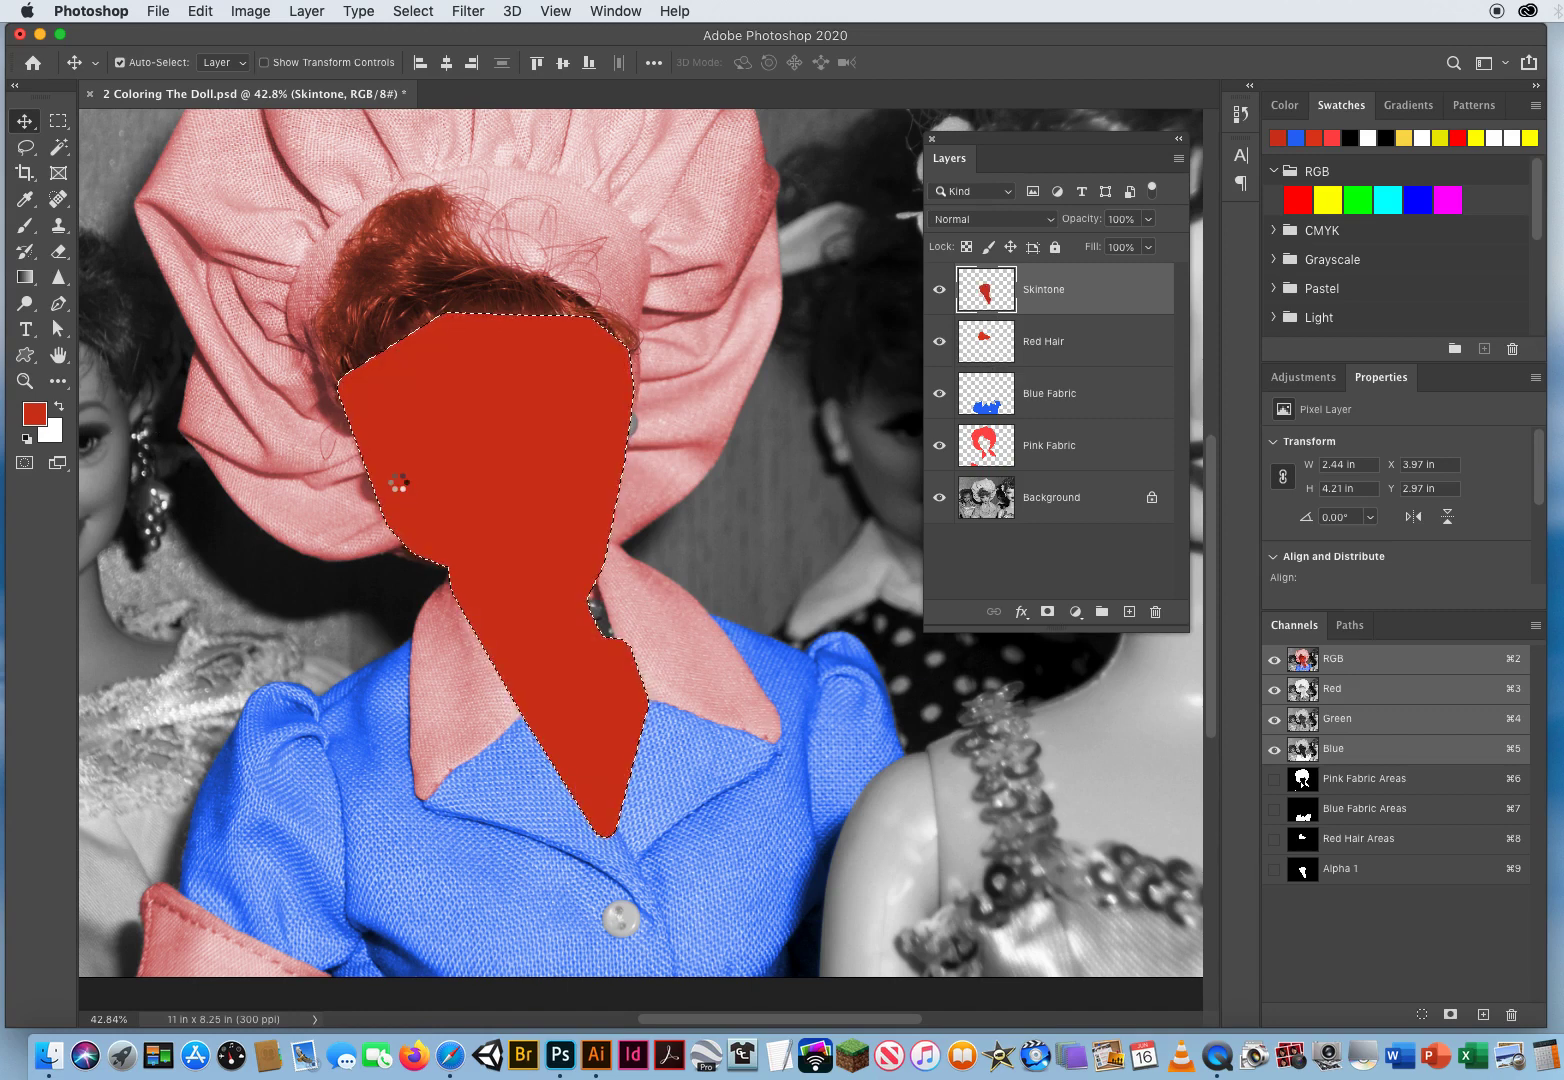
pyautogui.press('super+d')
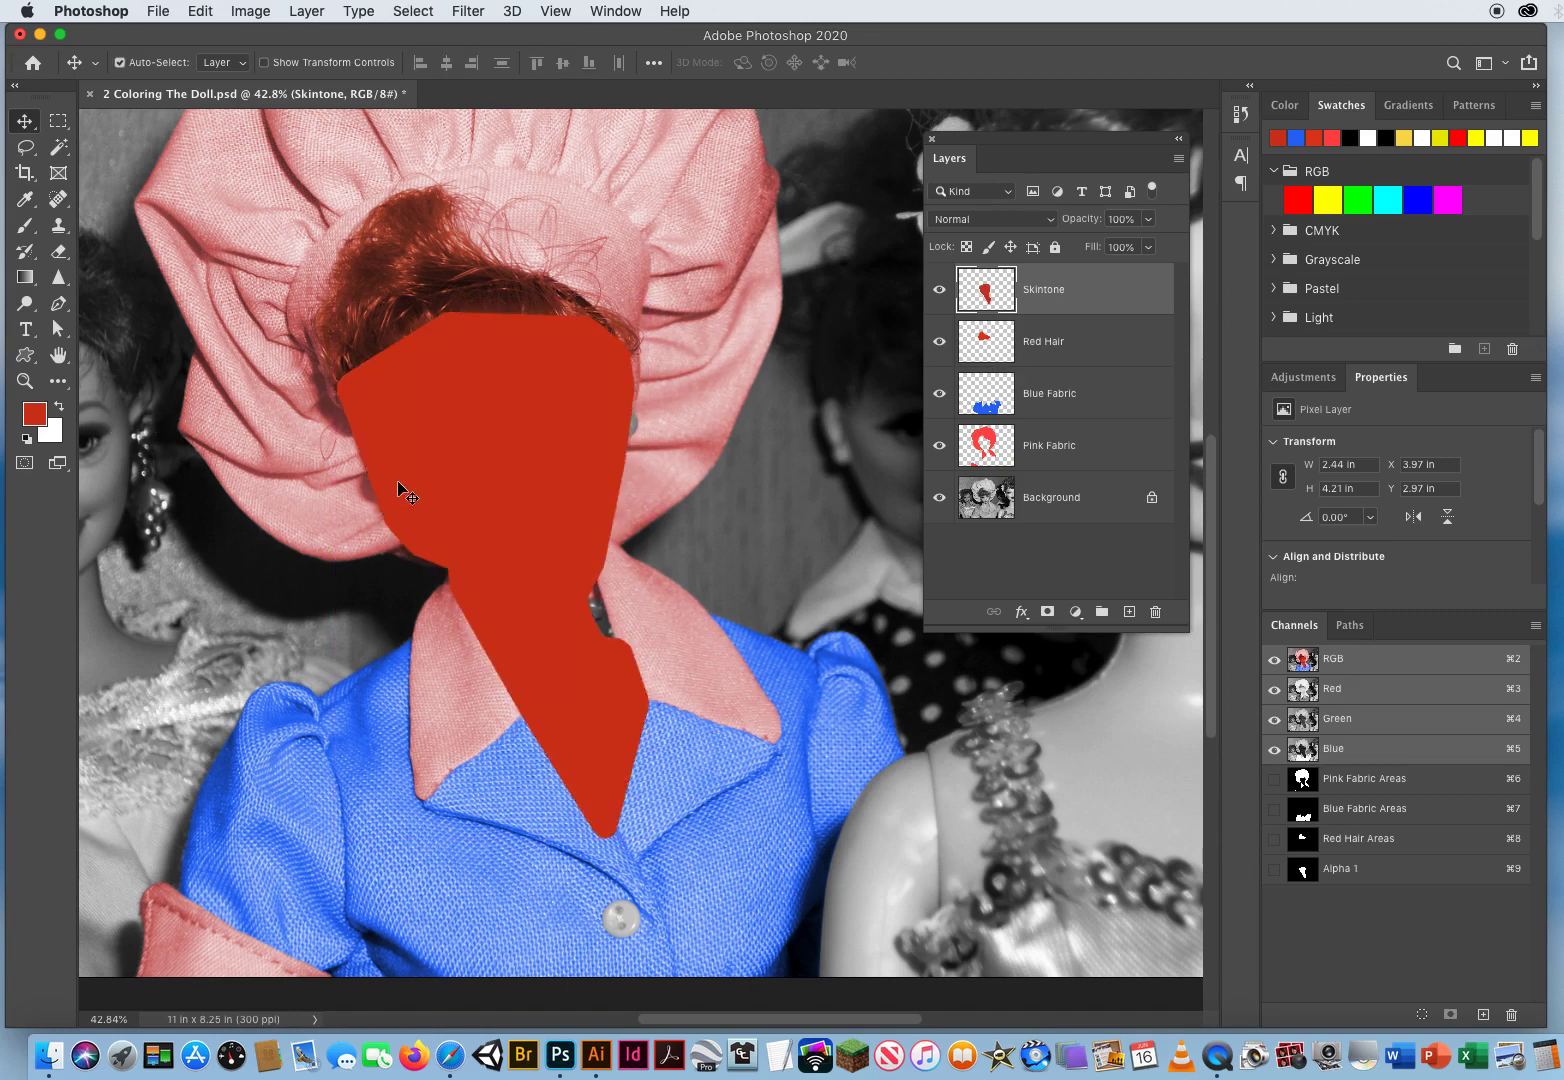
pyautogui.click(993, 222)
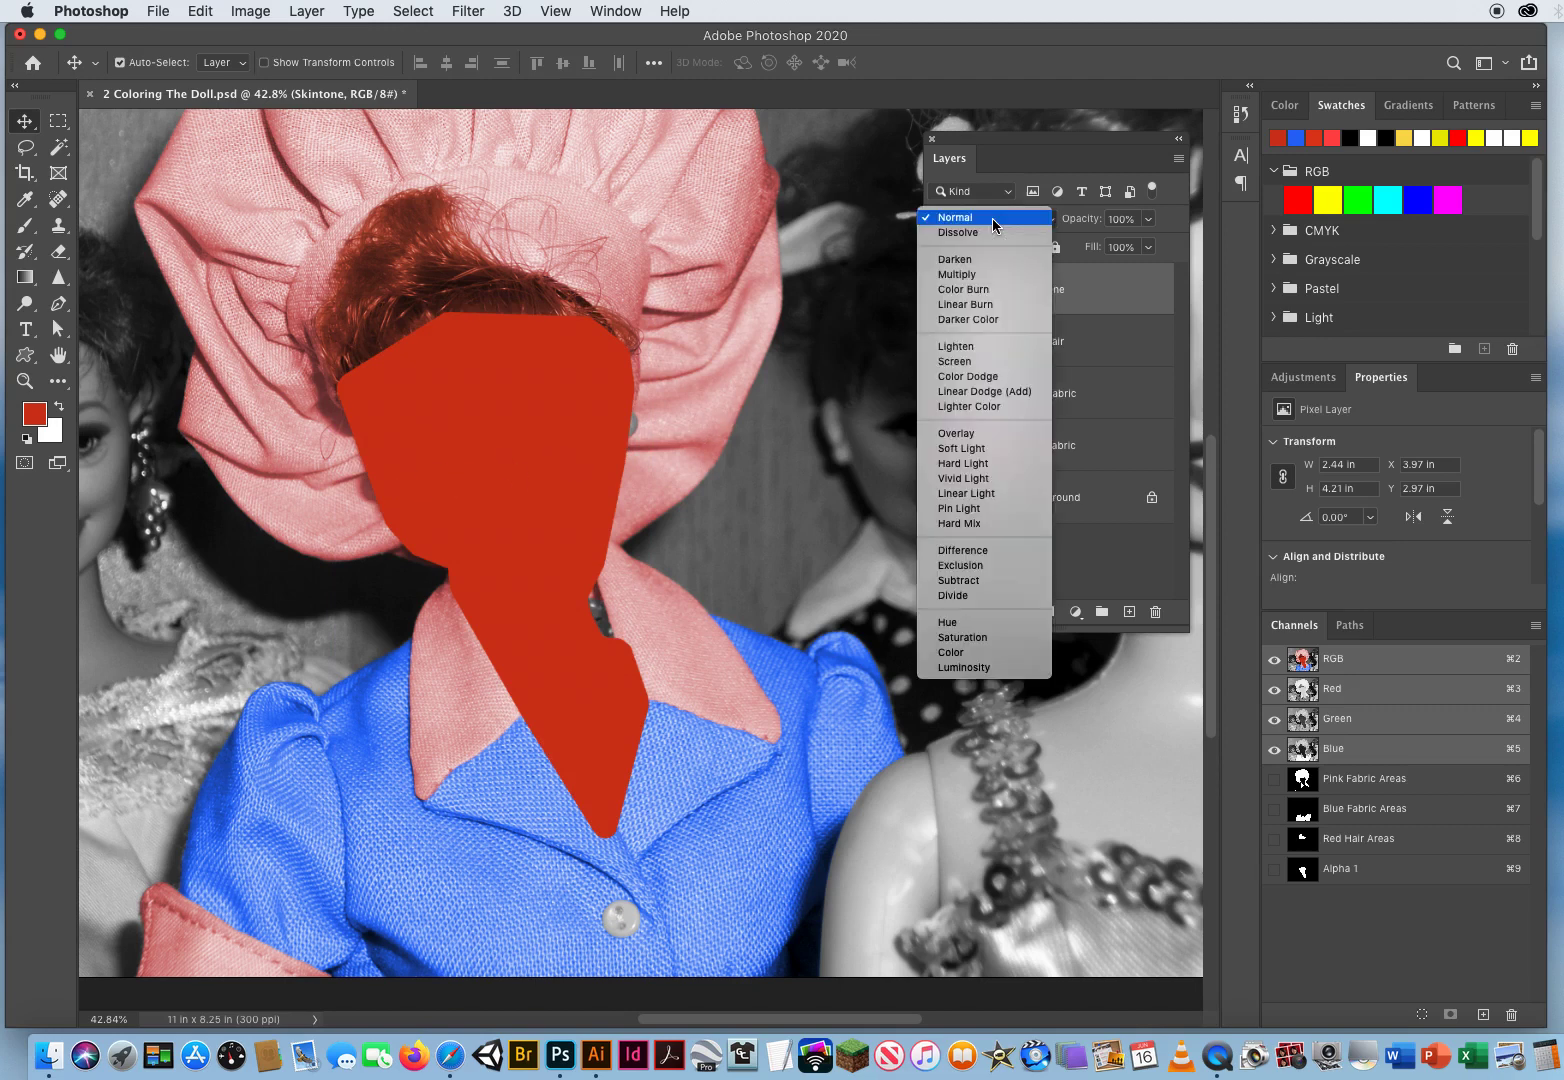
pyautogui.click(978, 437)
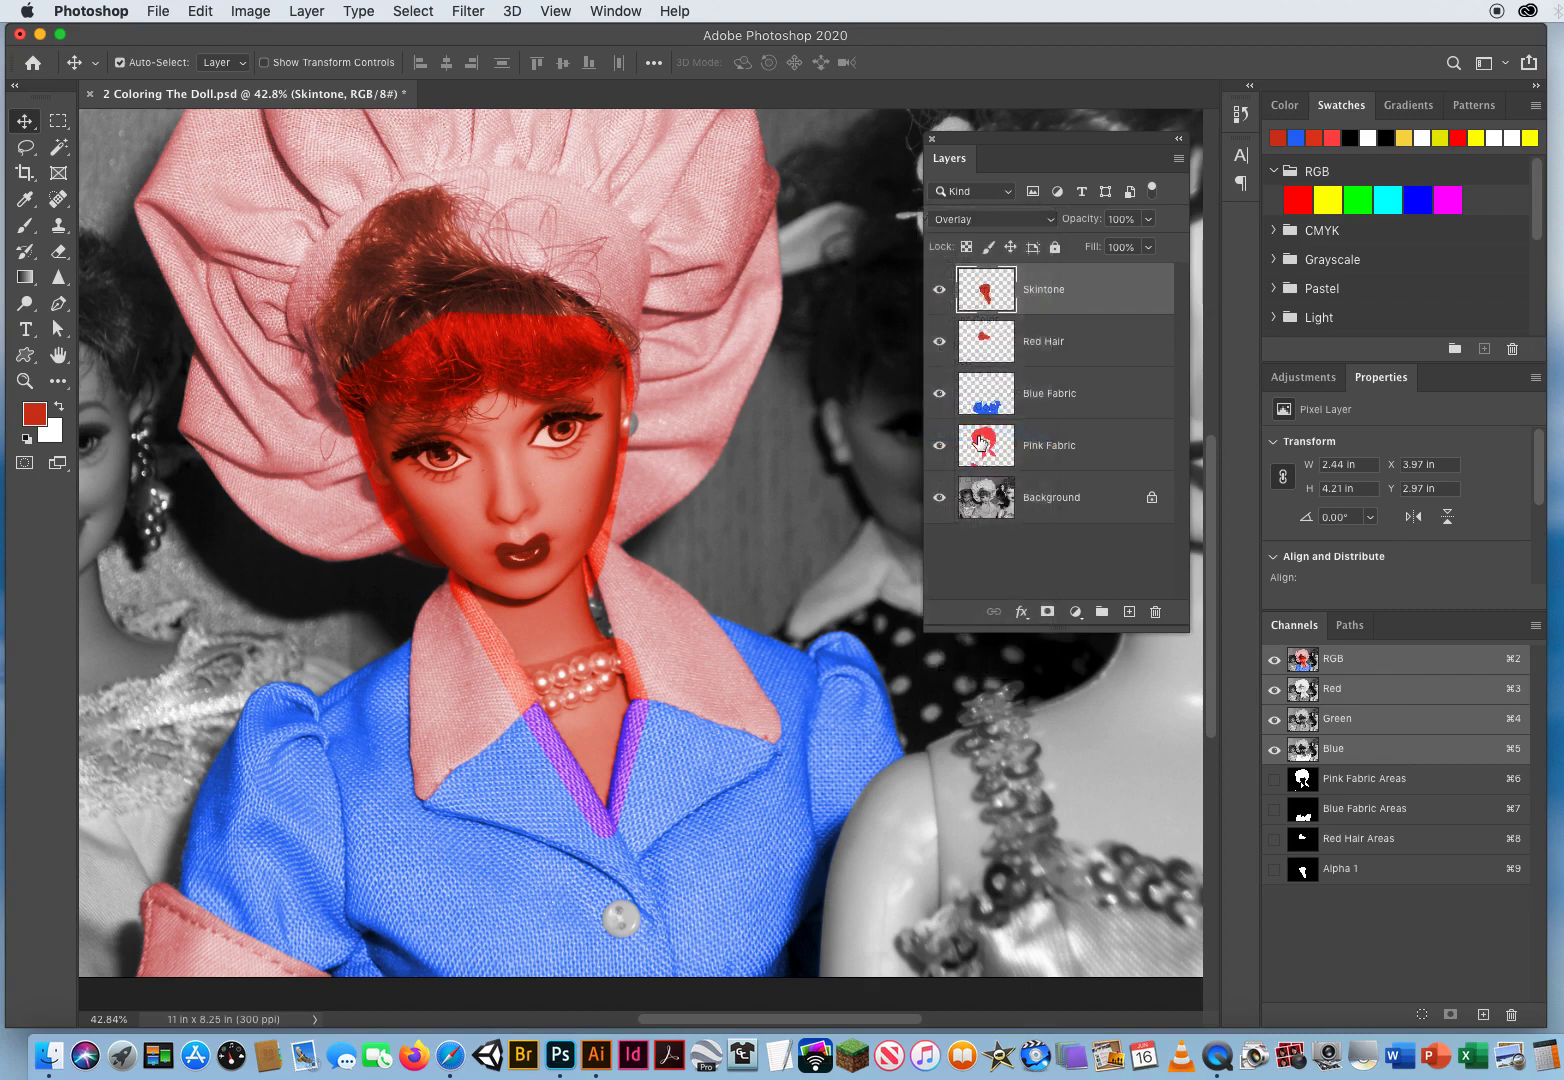
# - Try the Skintone layer at 41% opacity, and return it to 100%
pyautogui.click(1148, 219)
pyautogui.moveTo(1146, 249); pyautogui.dragTo(1117, 249)
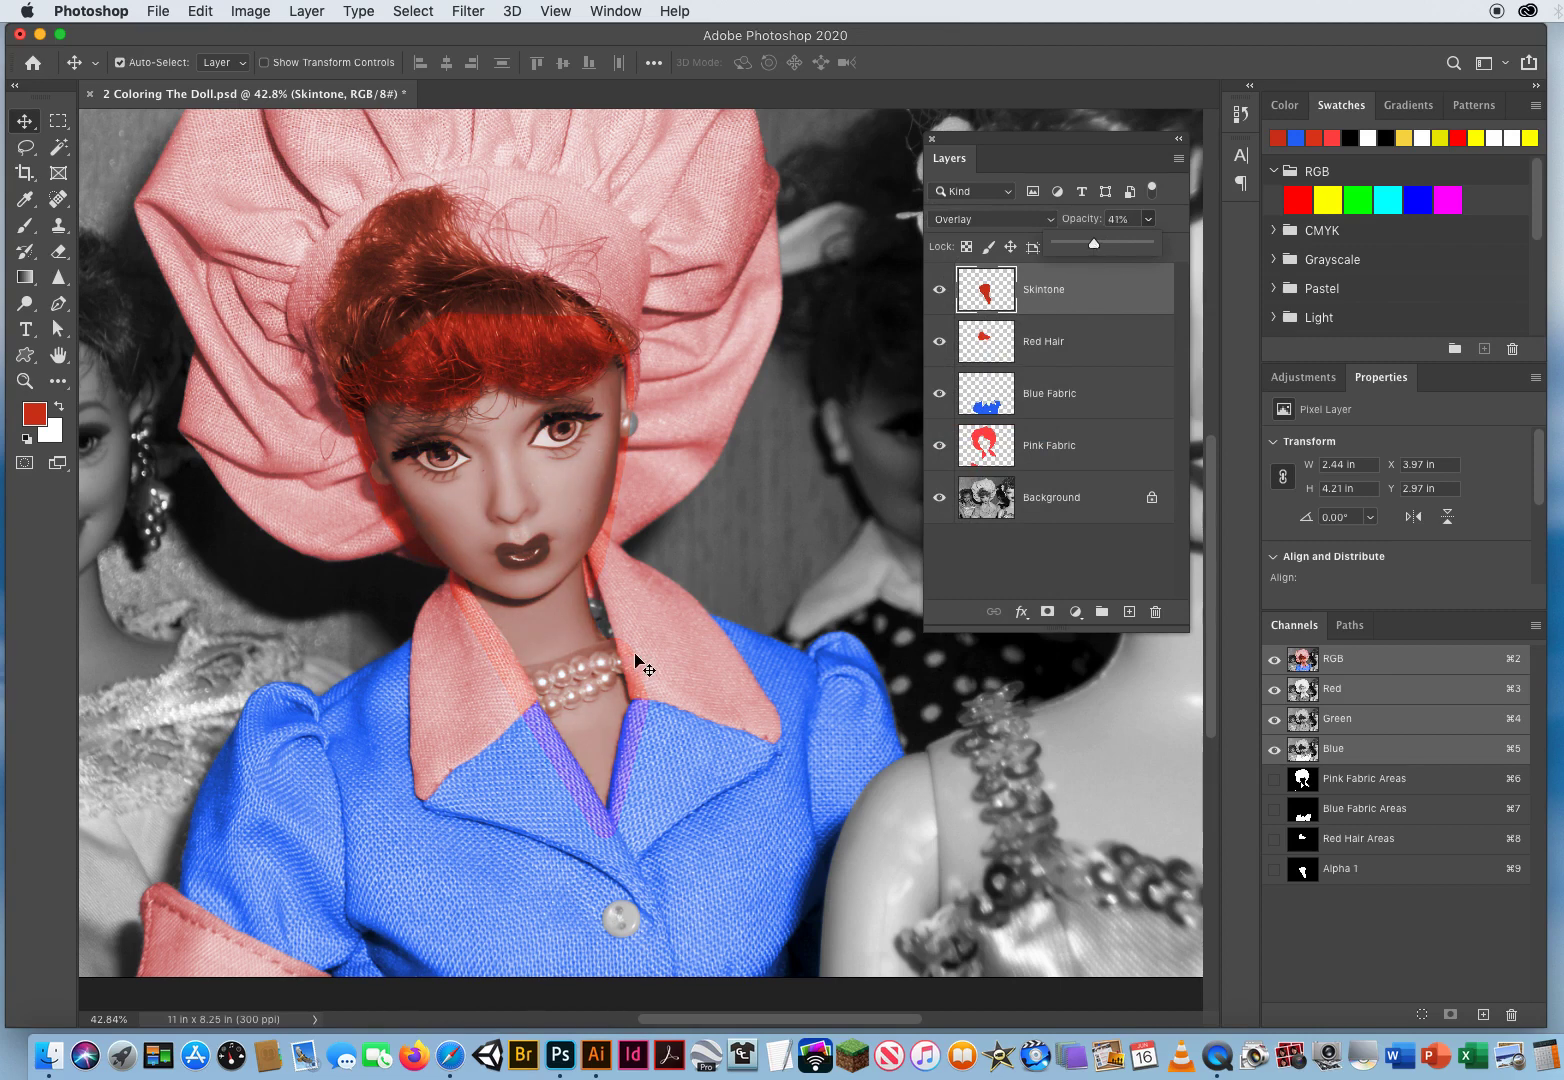
pyautogui.moveTo(1096, 250); pyautogui.dragTo(1217, 254)
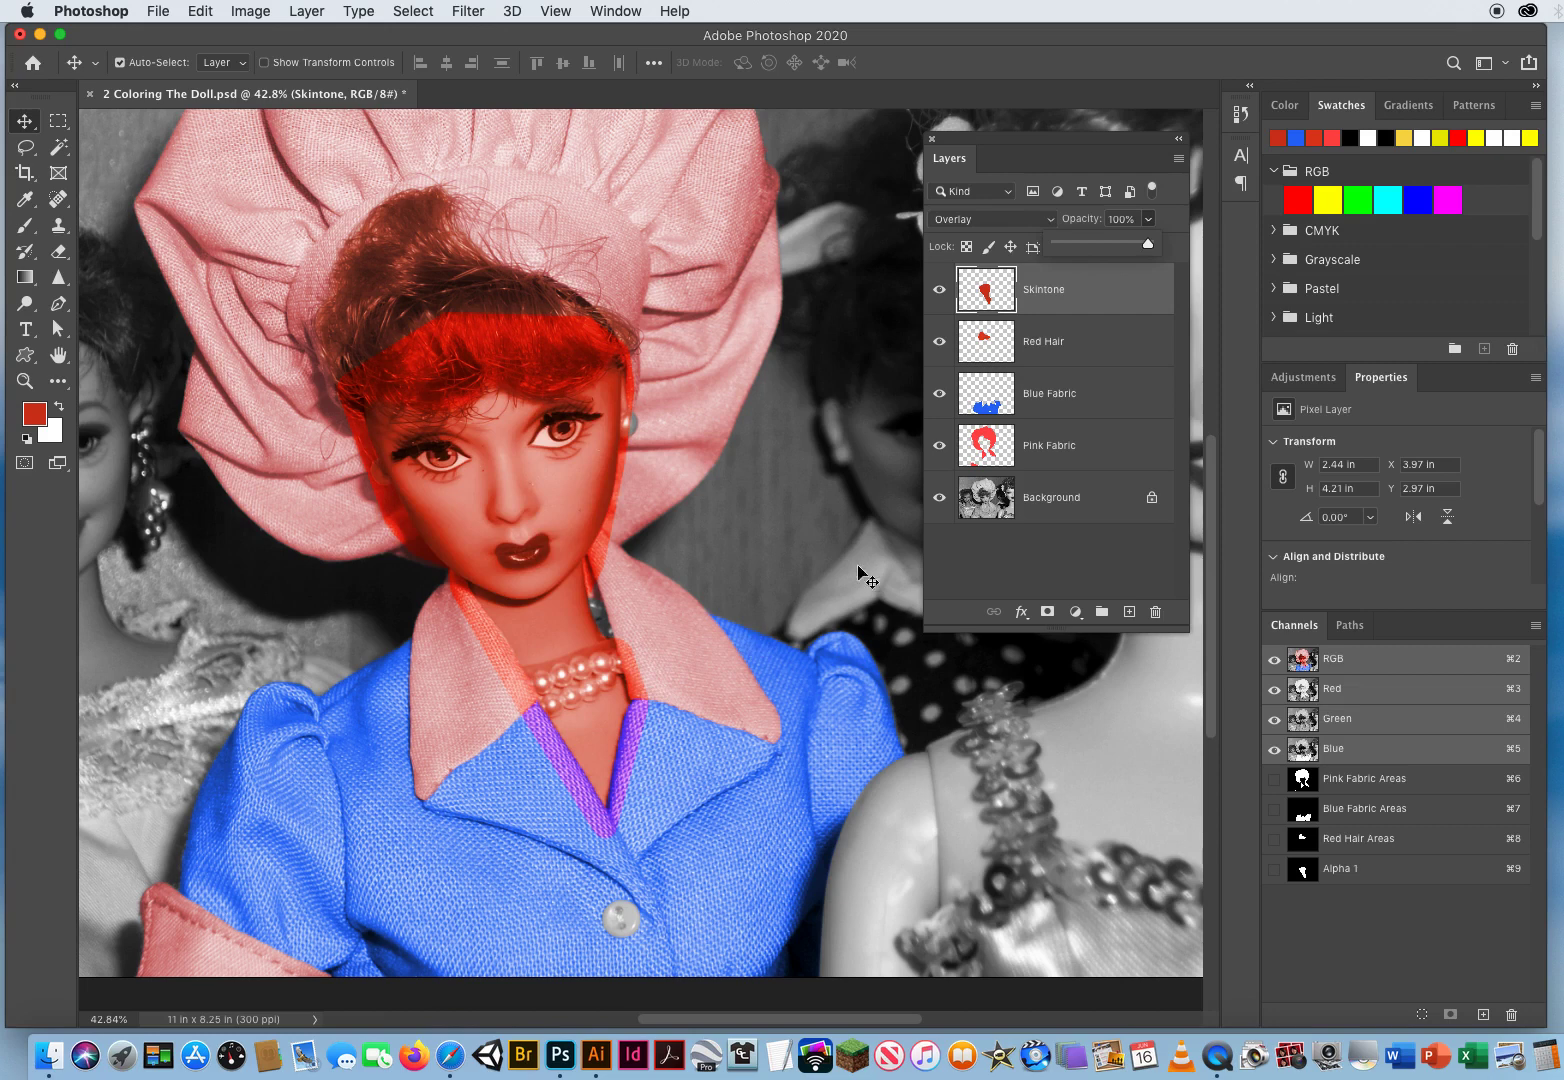
pyautogui.click(1079, 290)
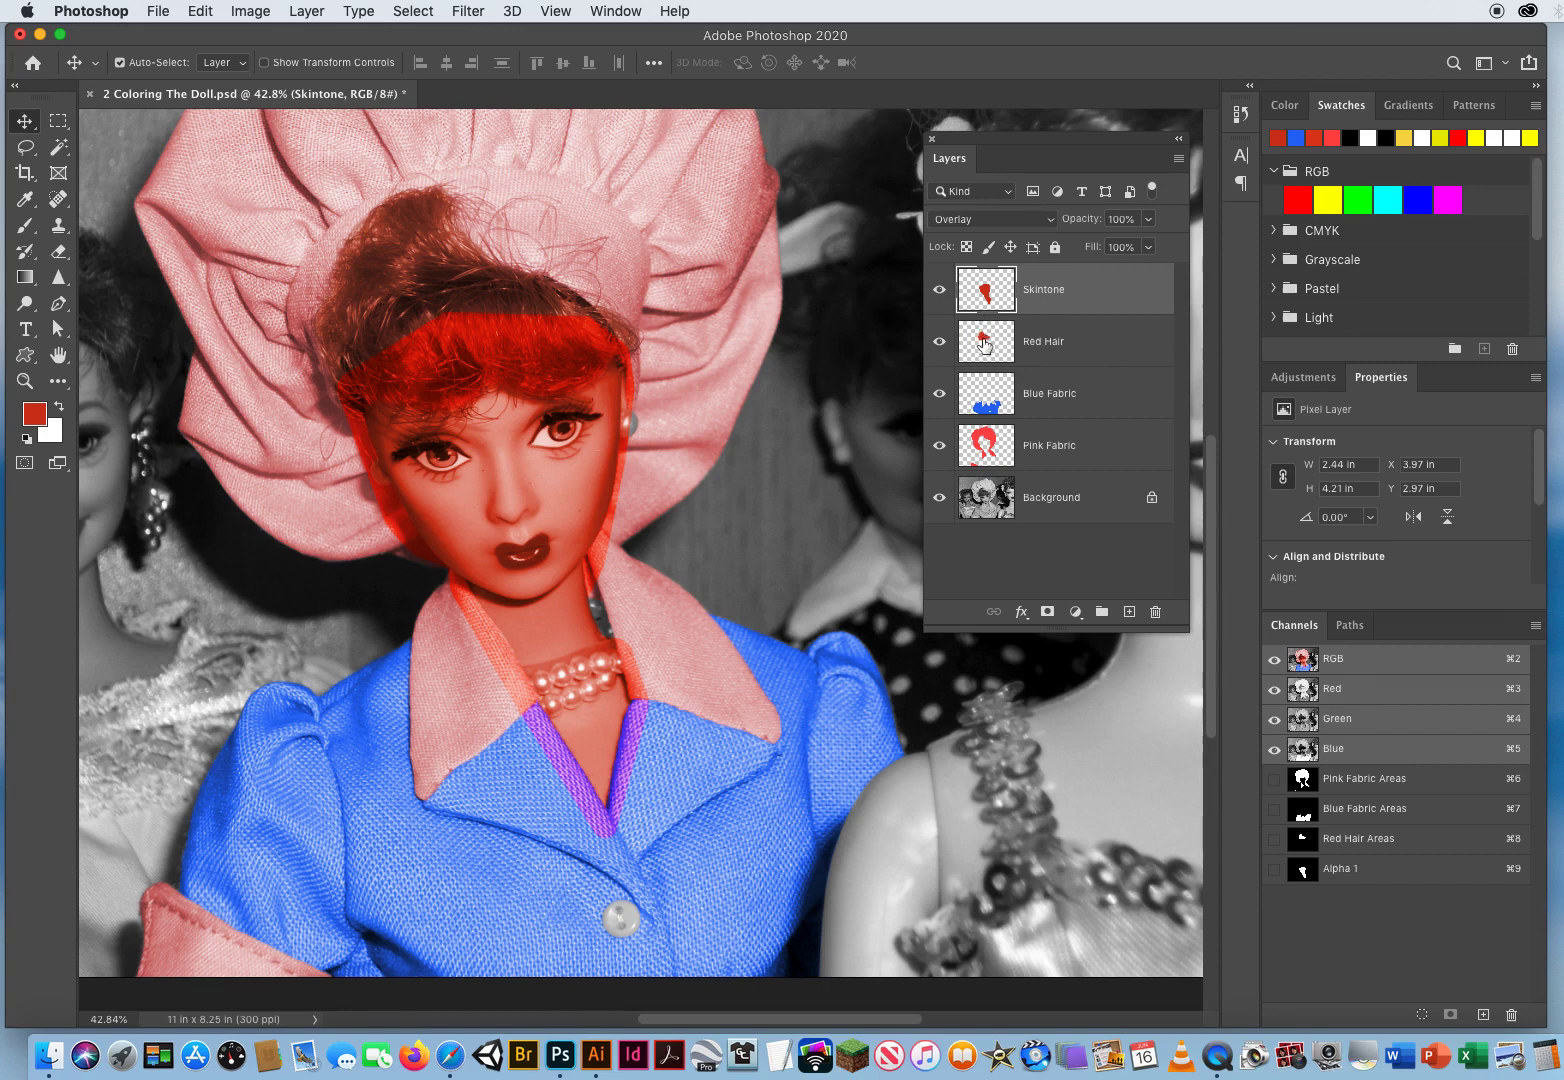
# - Load the Red Hair layer's pixels as a selection and delete that area from the Skintone layer
pyautogui.press('super')
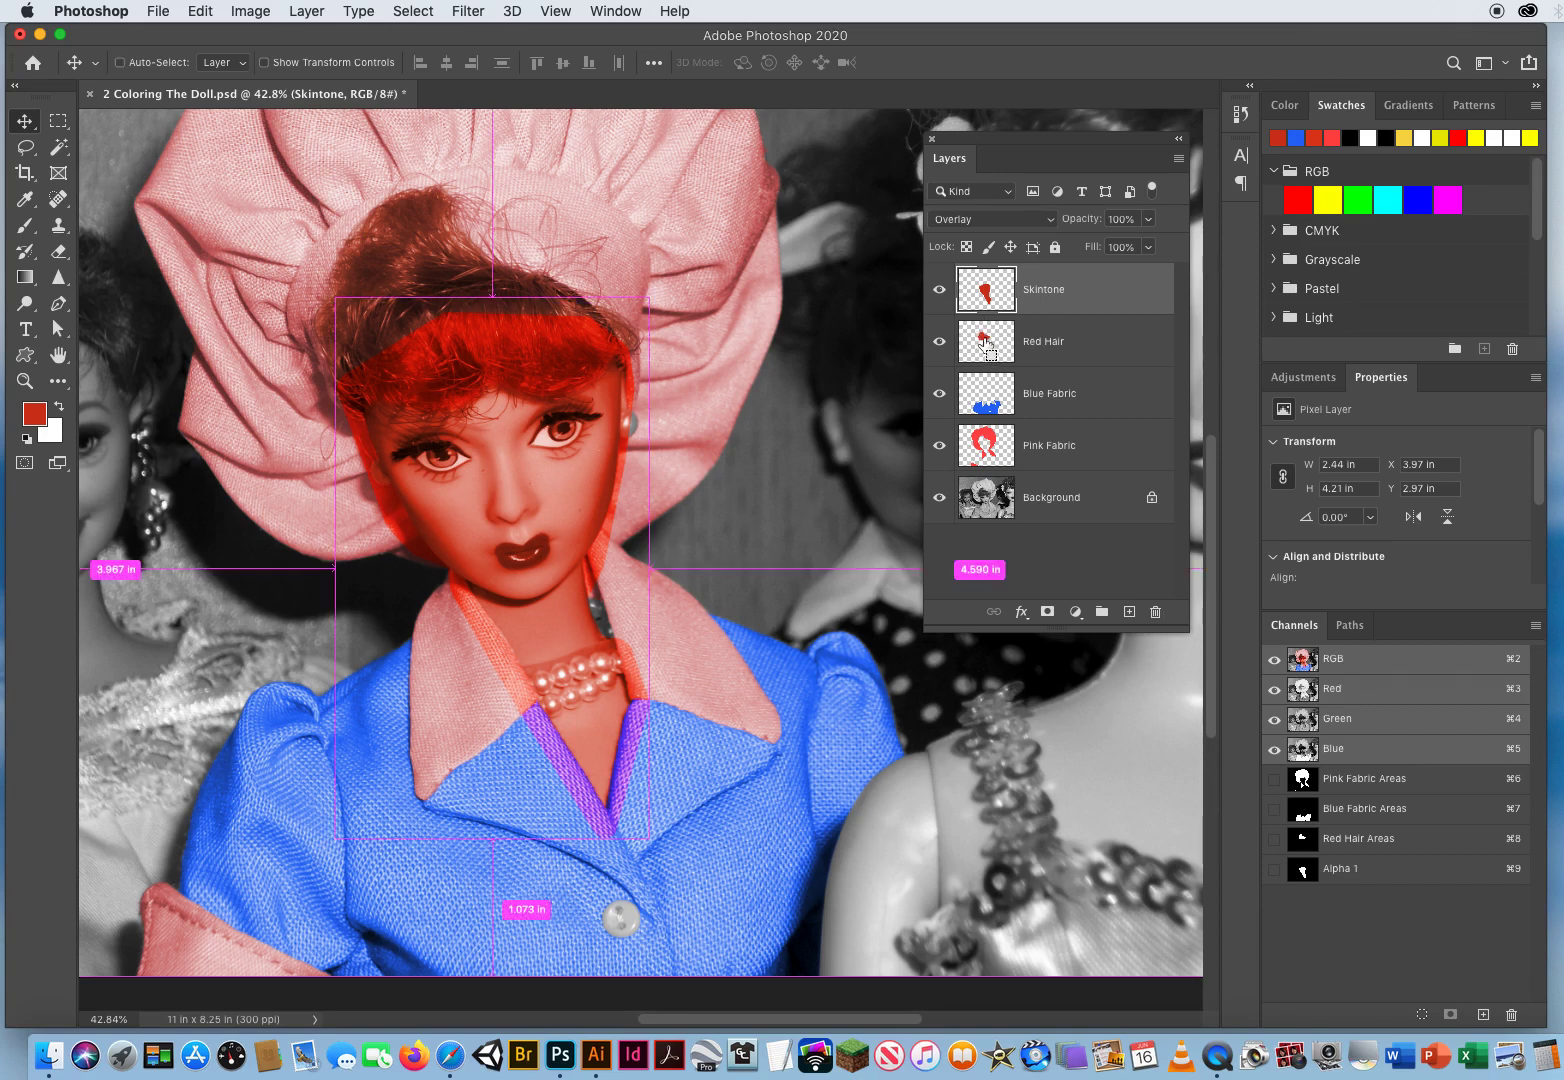
pyautogui.keyDown('super'); pyautogui.click(985, 342); pyautogui.keyUp('super')
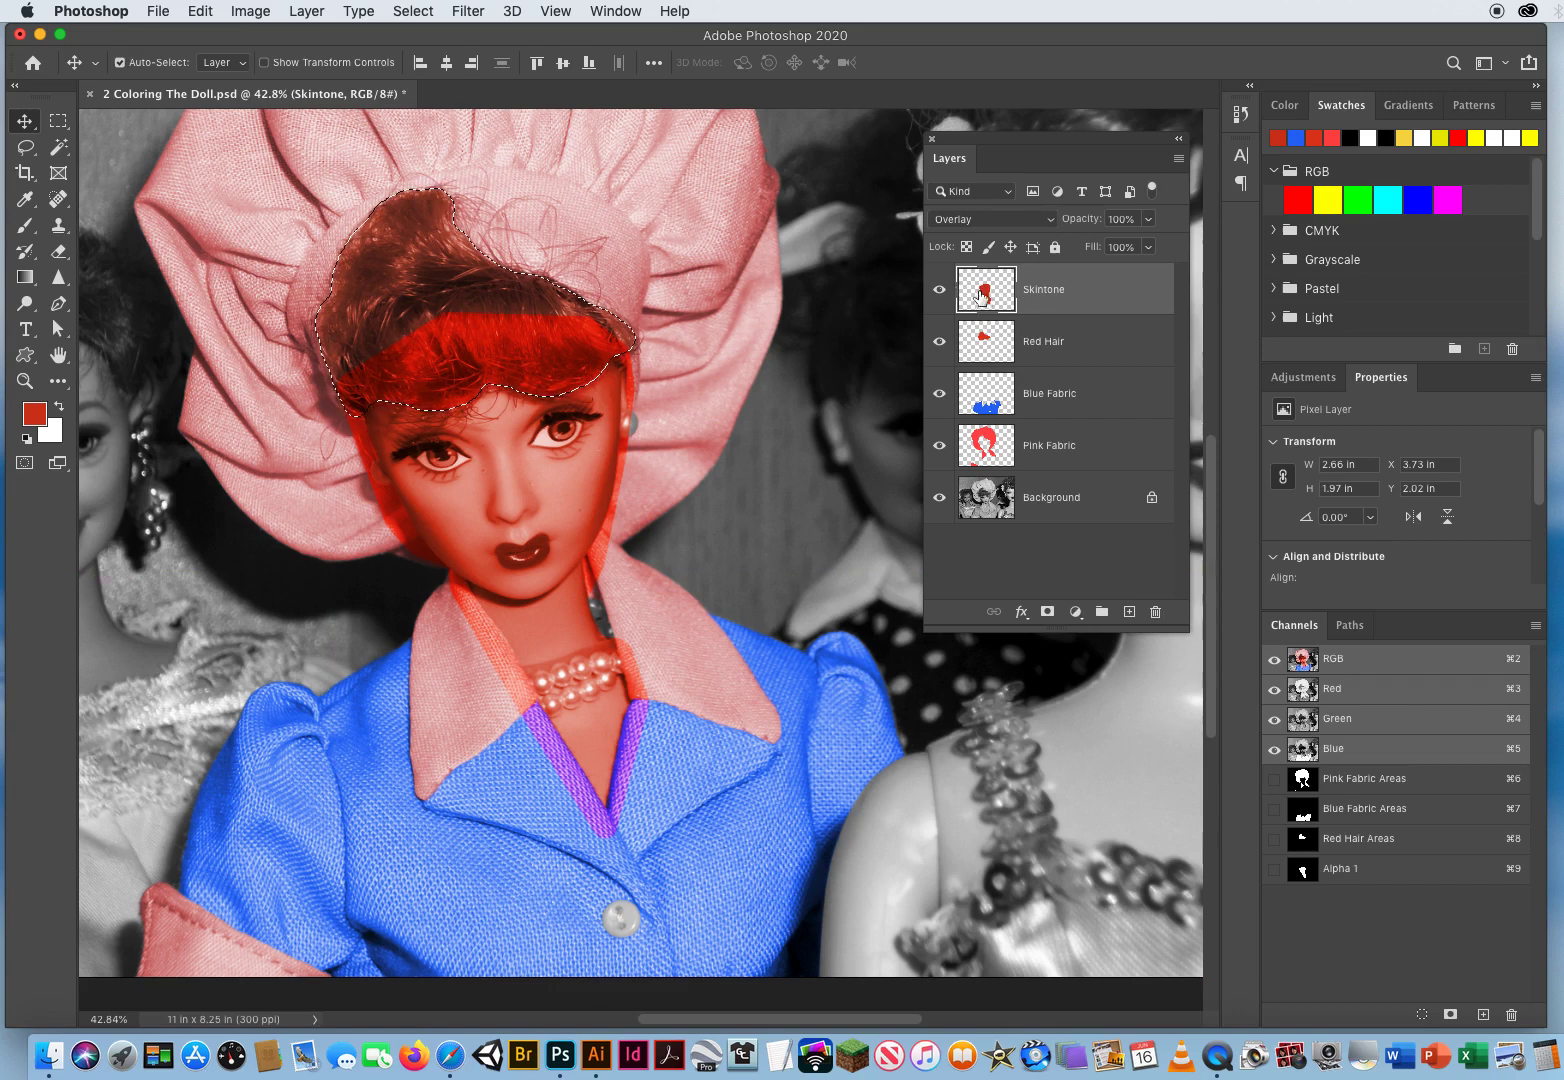
pyautogui.press('Delete')
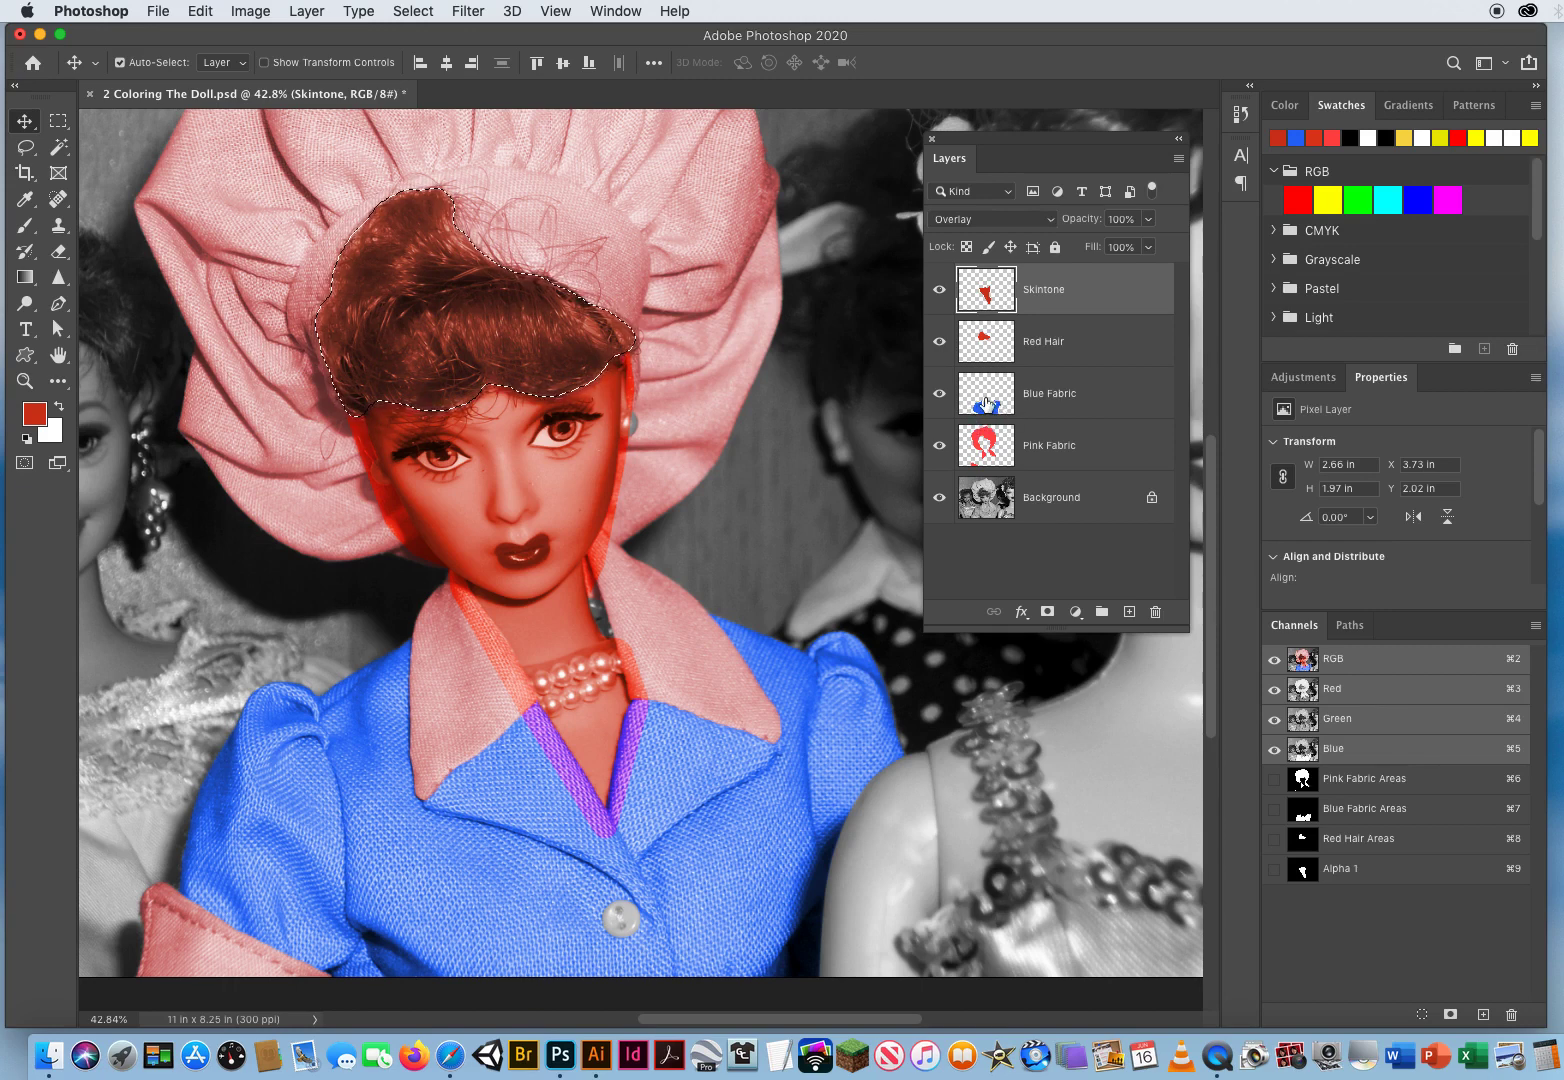
# - Load the Blue Fabric layer's pixels as a selection and delete the overlapping jacket area from the Skintone layer
pyautogui.press('super')
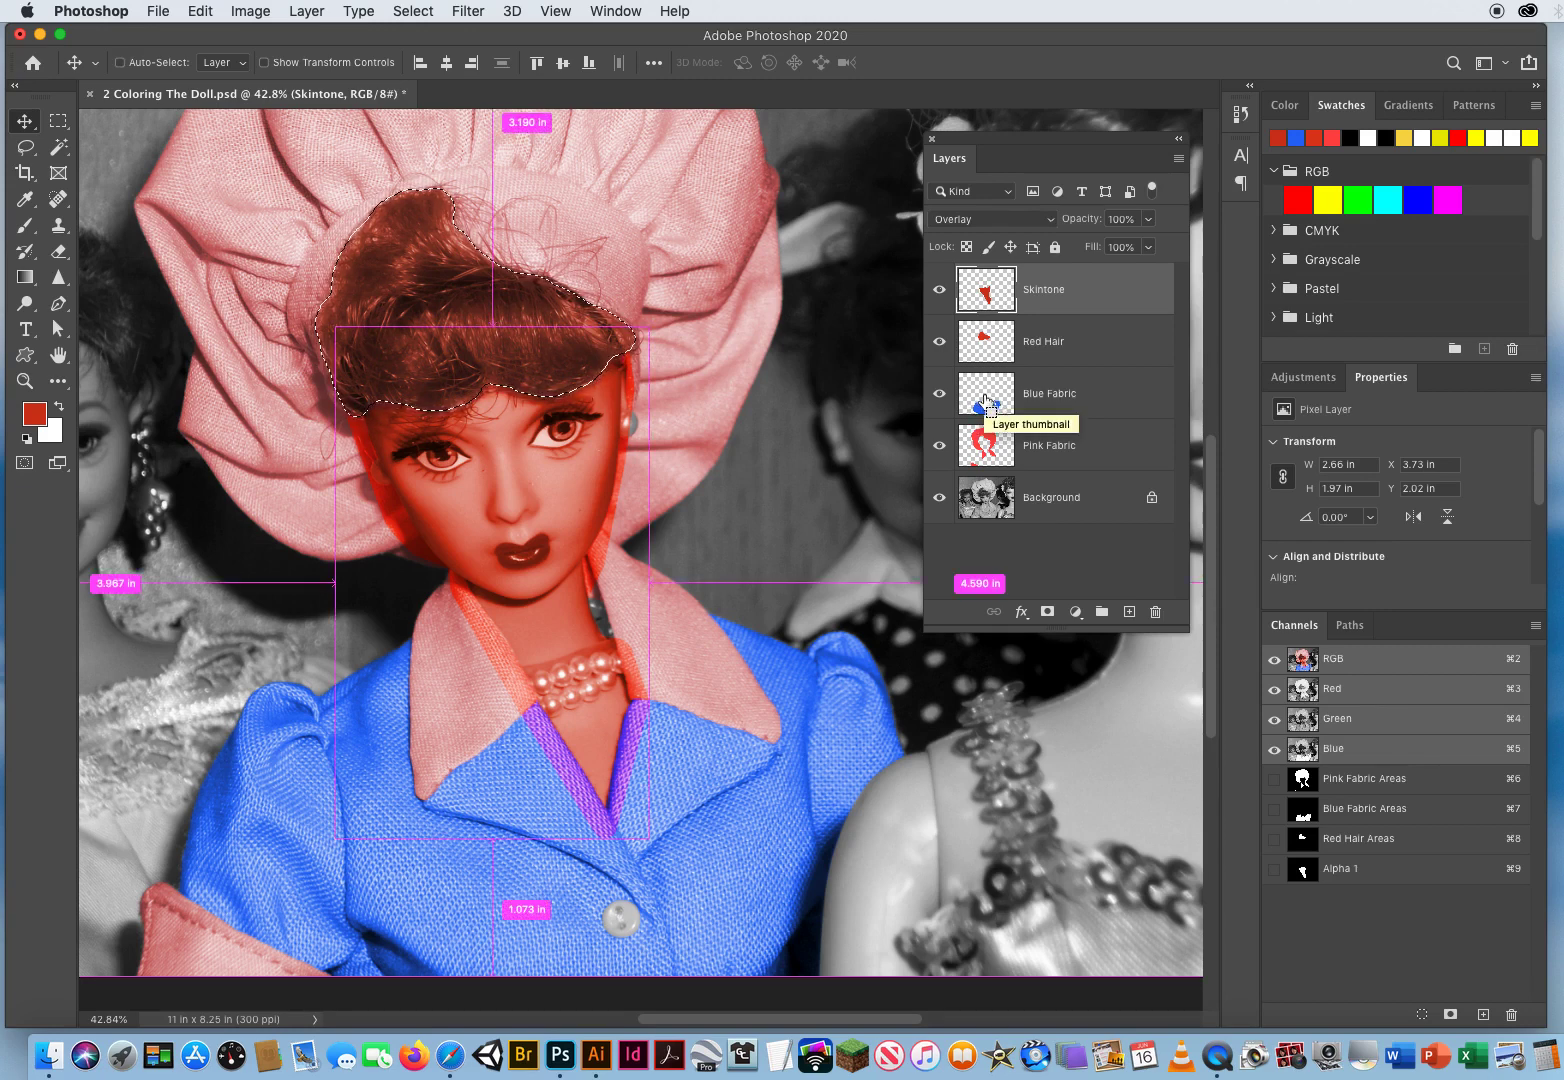
pyautogui.keyDown('super'); pyautogui.click(985, 401); pyautogui.keyUp('super')
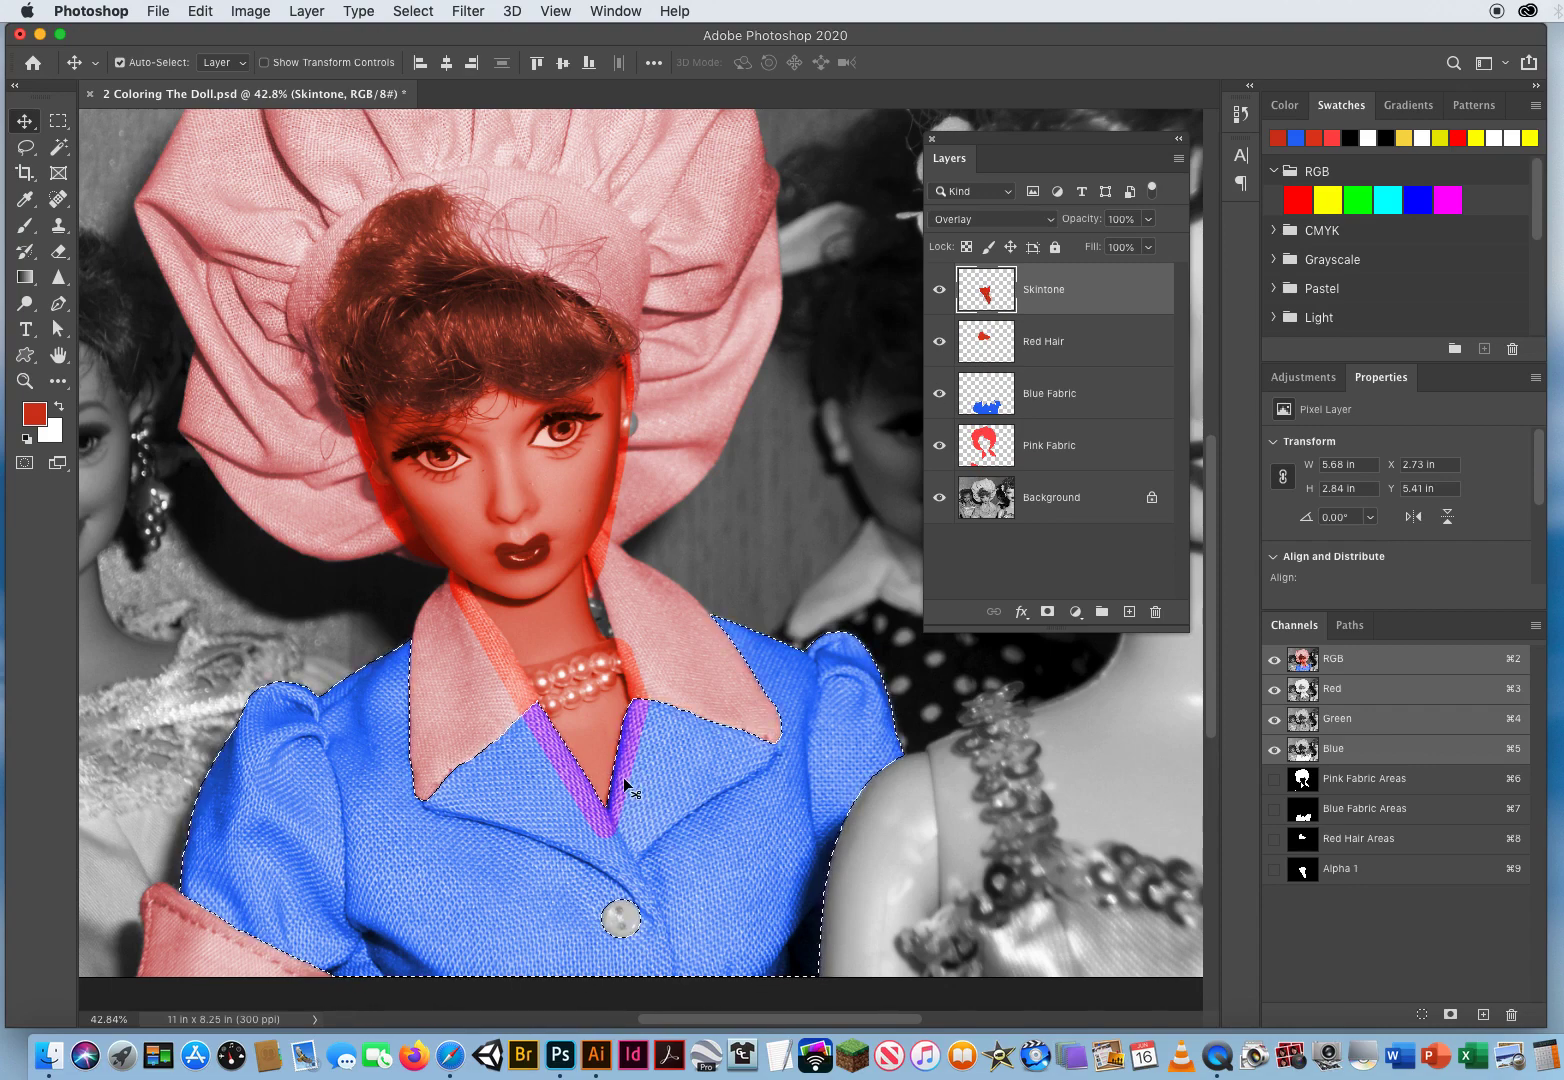
pyautogui.press('Delete')
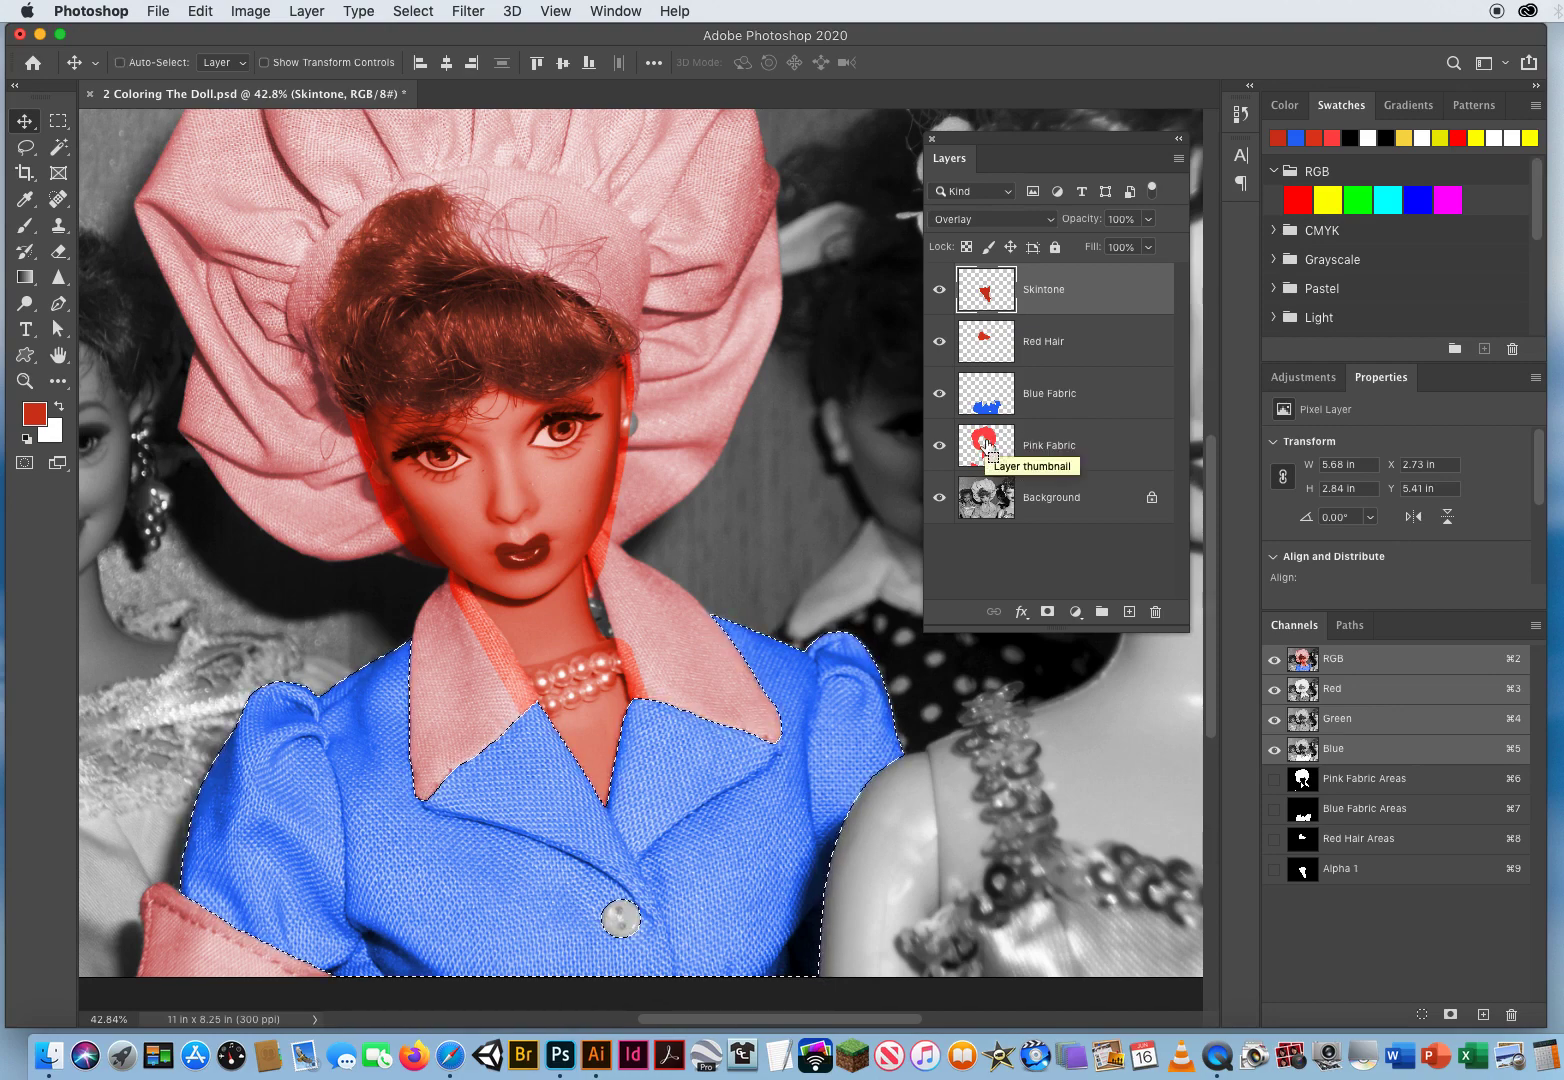
# - Delete the Pink Fabric layer's area from the Skintone layer, deselect, and lower the Skintone layer's opacity to 42%
pyautogui.keyDown('super'); pyautogui.click(986, 446); pyautogui.keyUp('super')
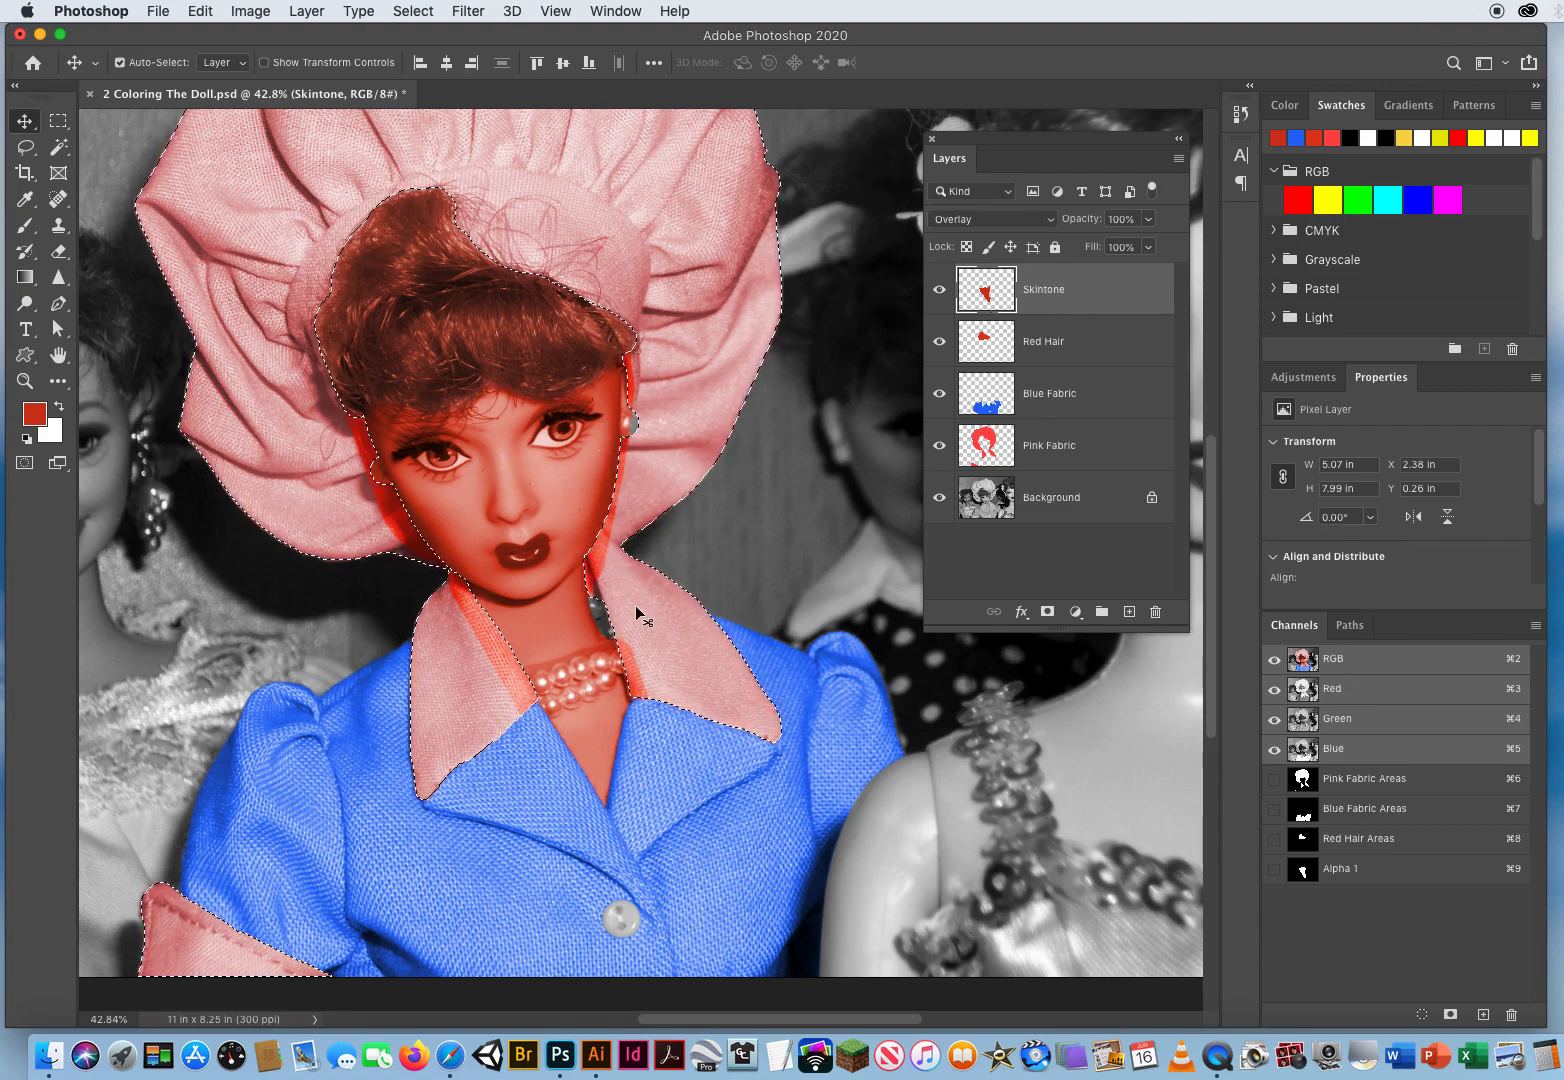
pyautogui.press('Delete')
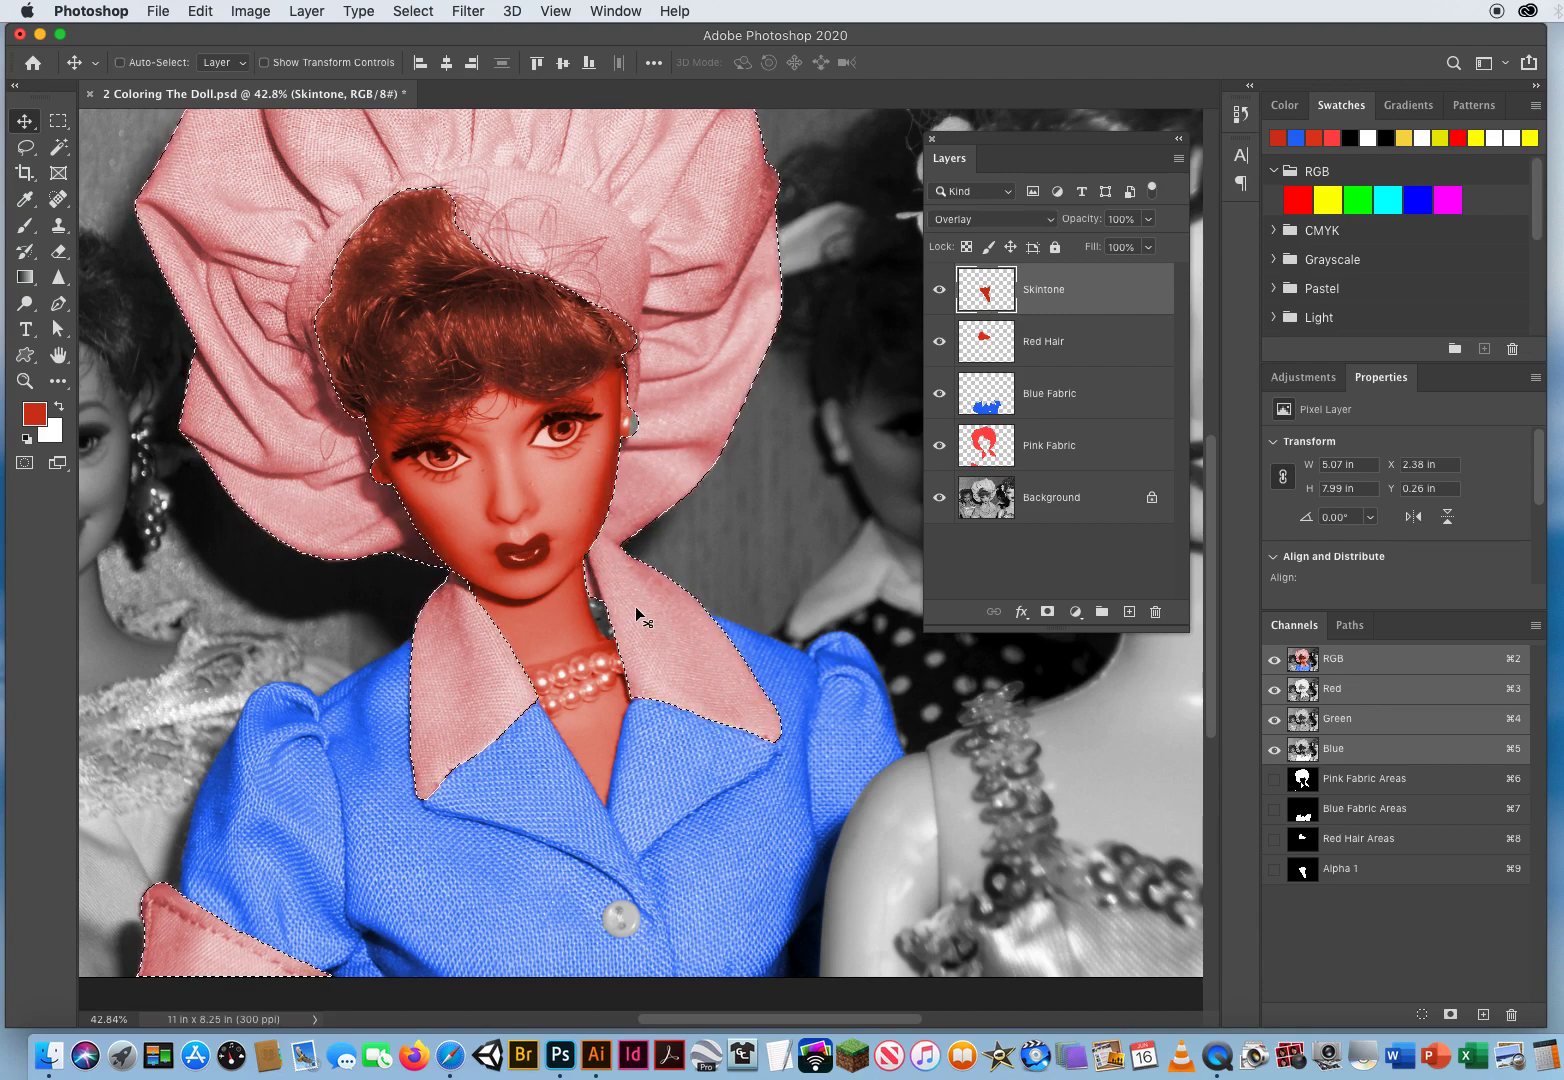
pyautogui.press('super+d')
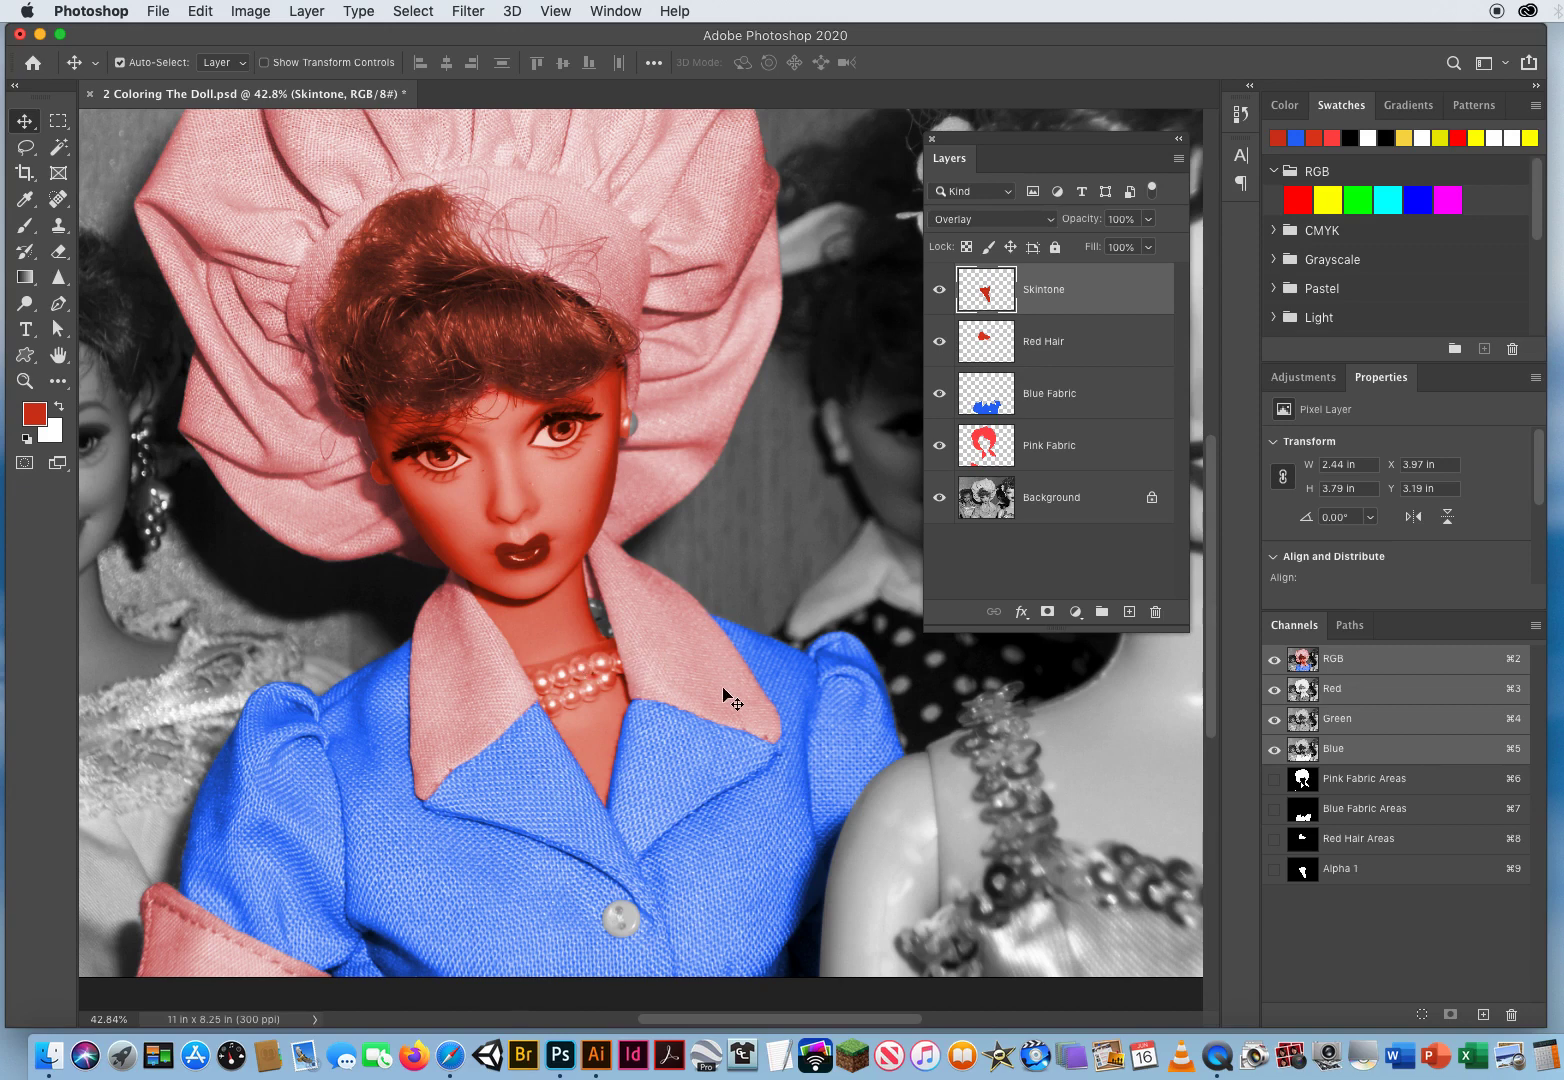
pyautogui.click(1150, 219)
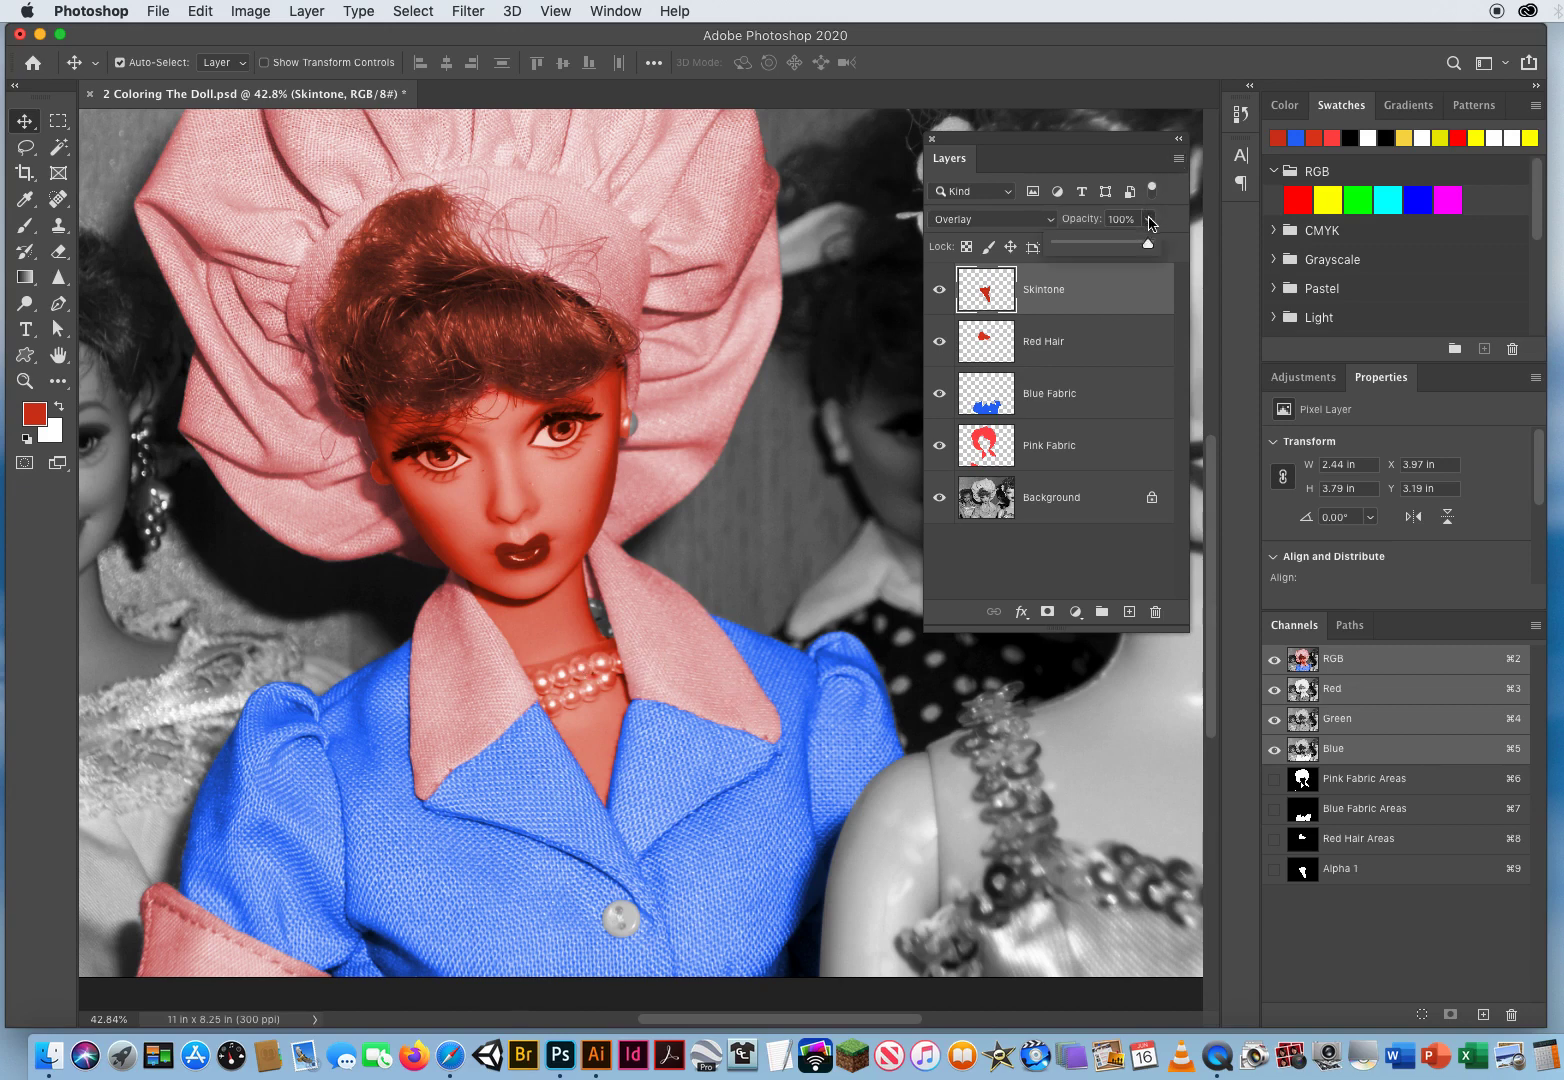
pyautogui.moveTo(1149, 246); pyautogui.dragTo(1095, 250)
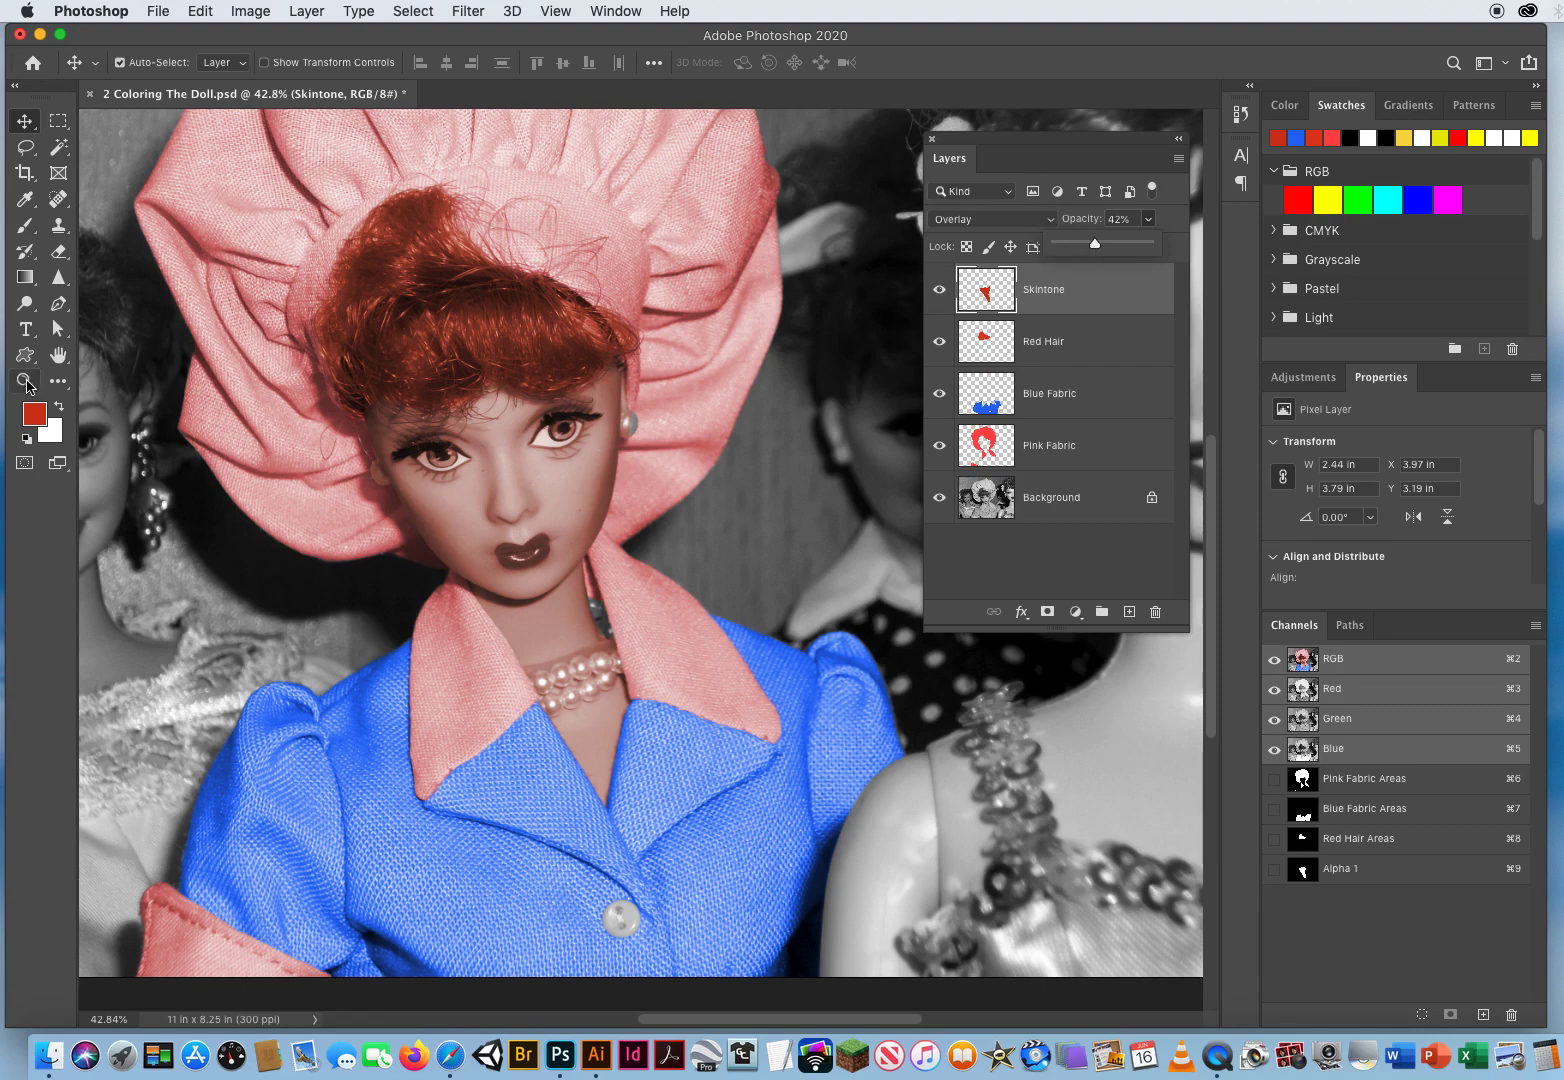
# - Add a layer mask to the Skintone layer, with black as the foreground color
pyautogui.click(26, 384)
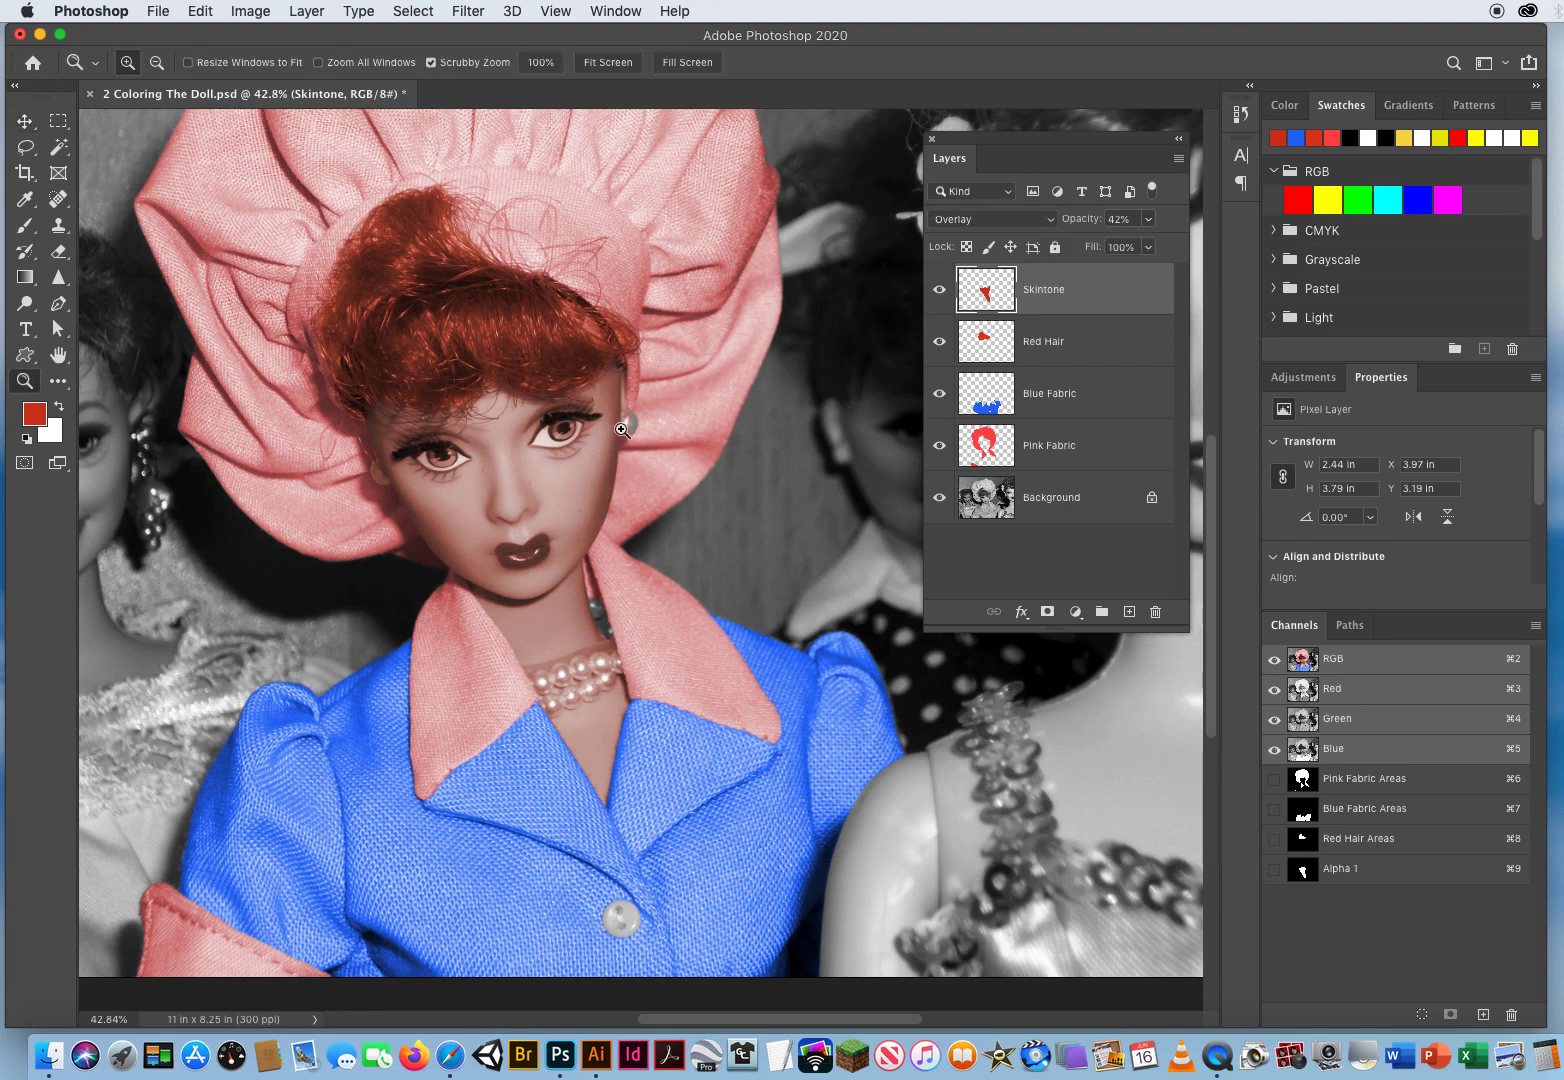
pyautogui.moveTo(622, 430); pyautogui.dragTo(680, 447)
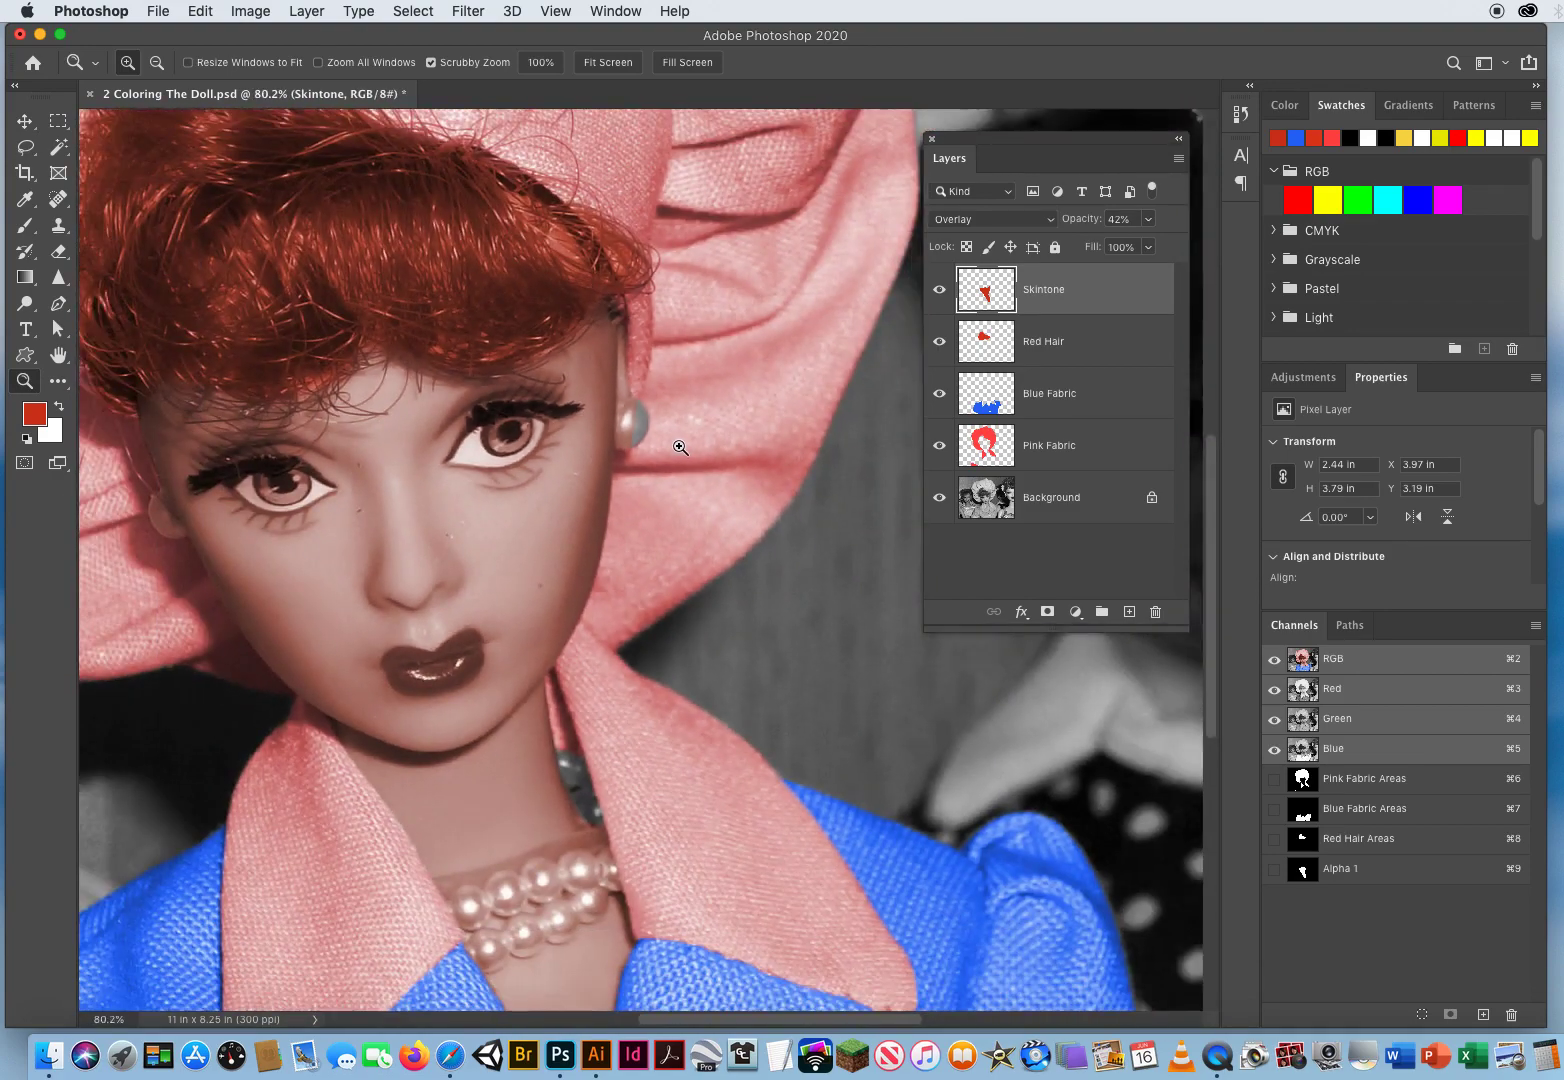
pyautogui.moveTo(168, 507); pyautogui.dragTo(265, 489)
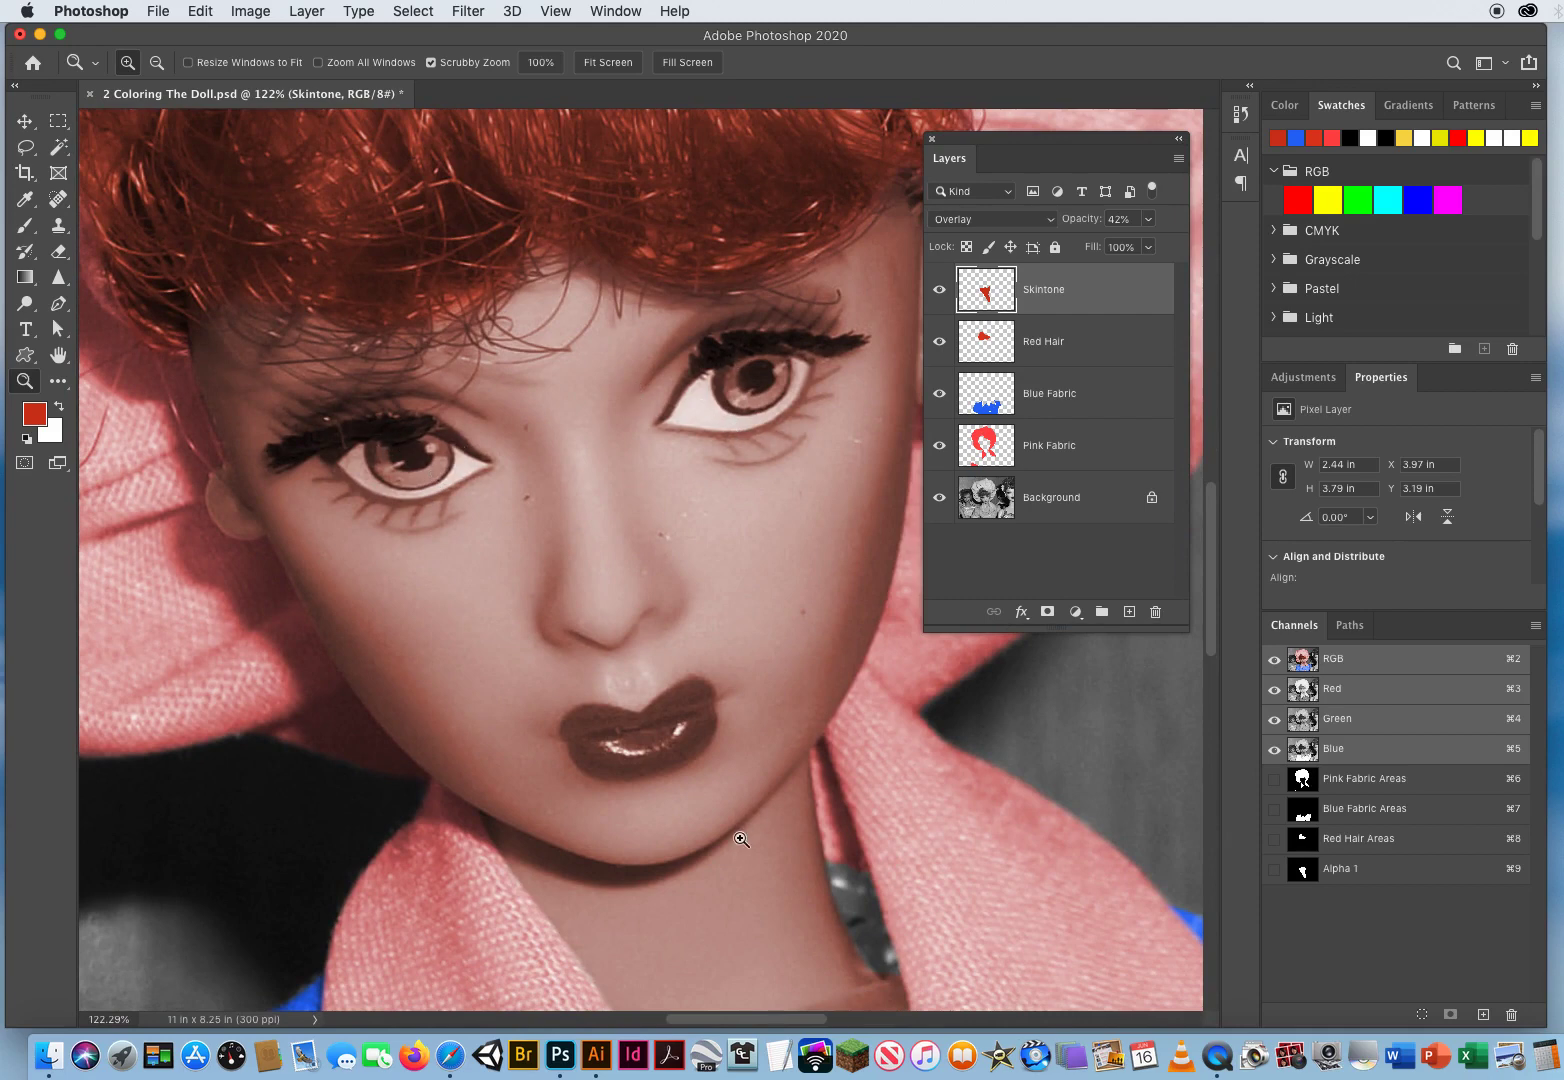
pyautogui.moveTo(773, 904); pyautogui.dragTo(538, 356)
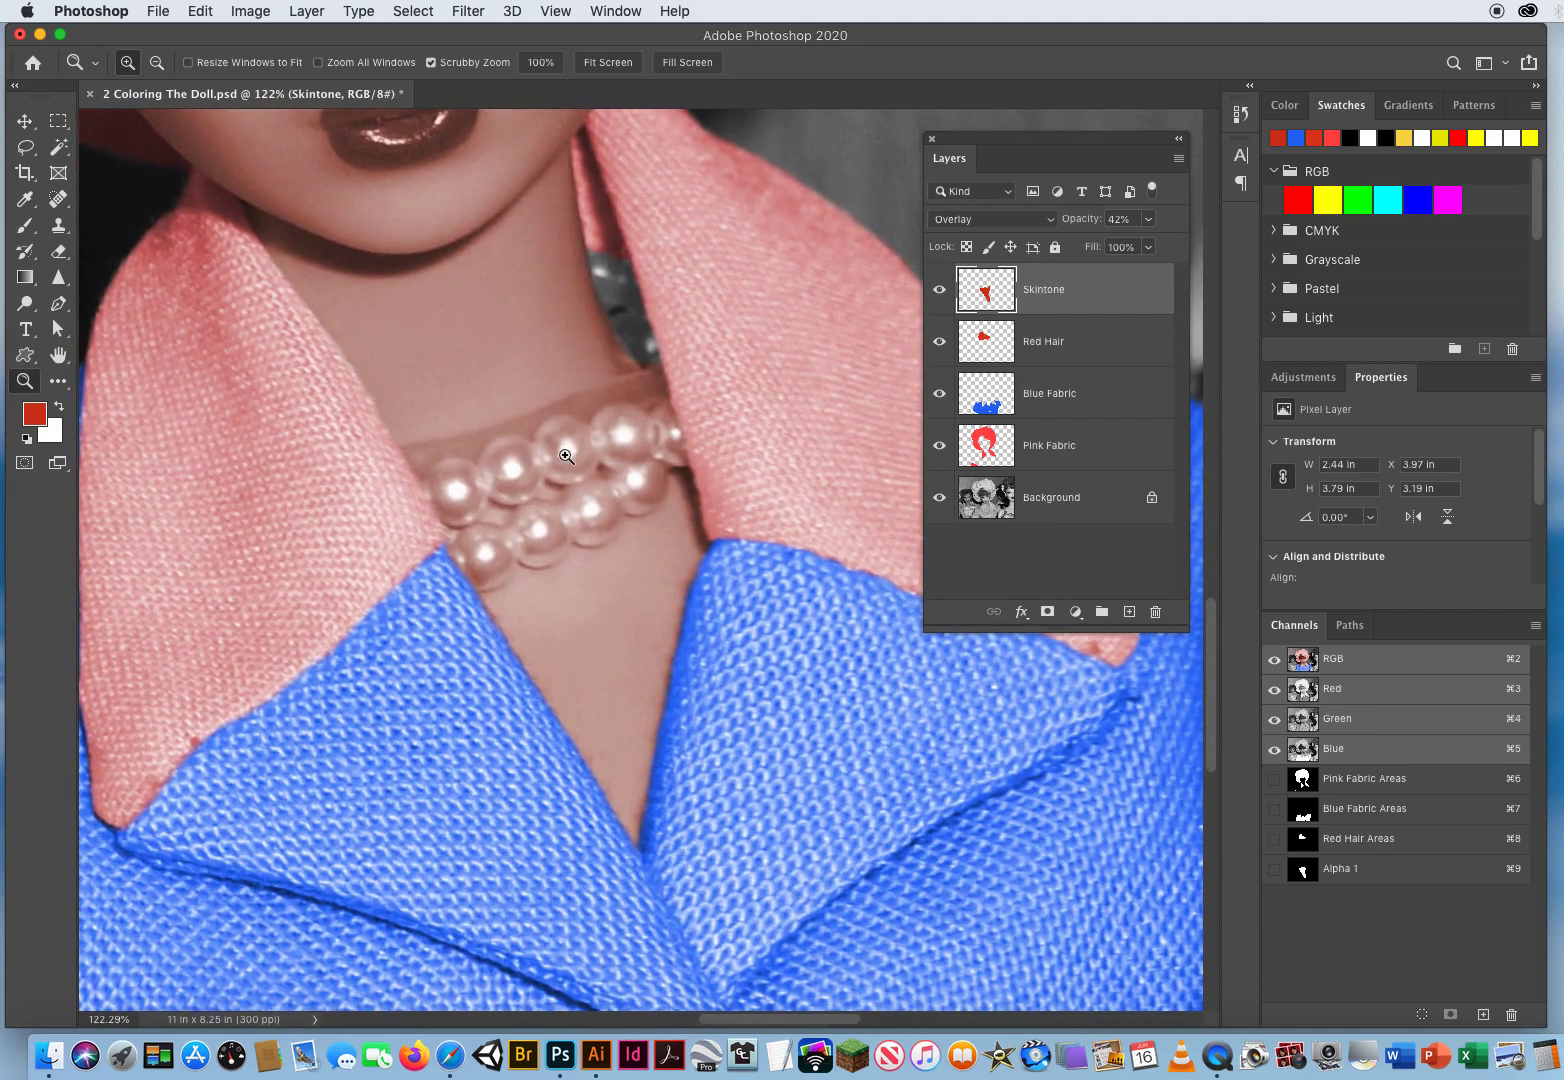
pyautogui.moveTo(507, 278); pyautogui.dragTo(665, 705)
pyautogui.moveTo(508, 432); pyautogui.dragTo(218, 571)
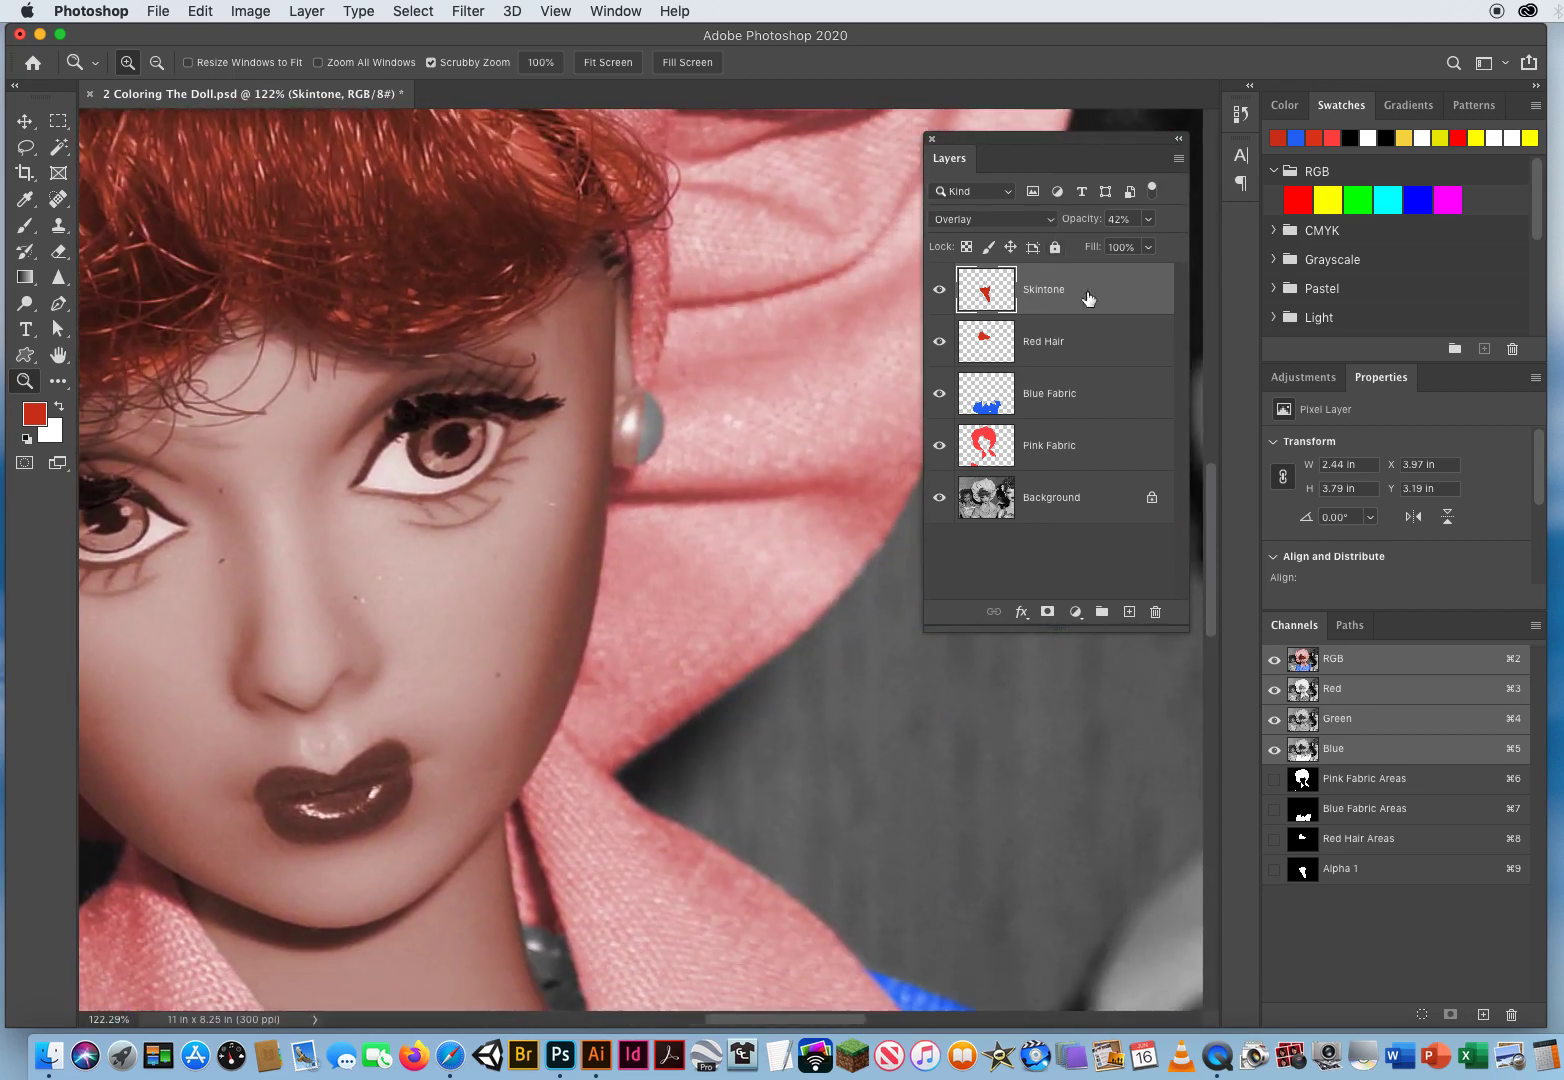
pyautogui.click(1047, 612)
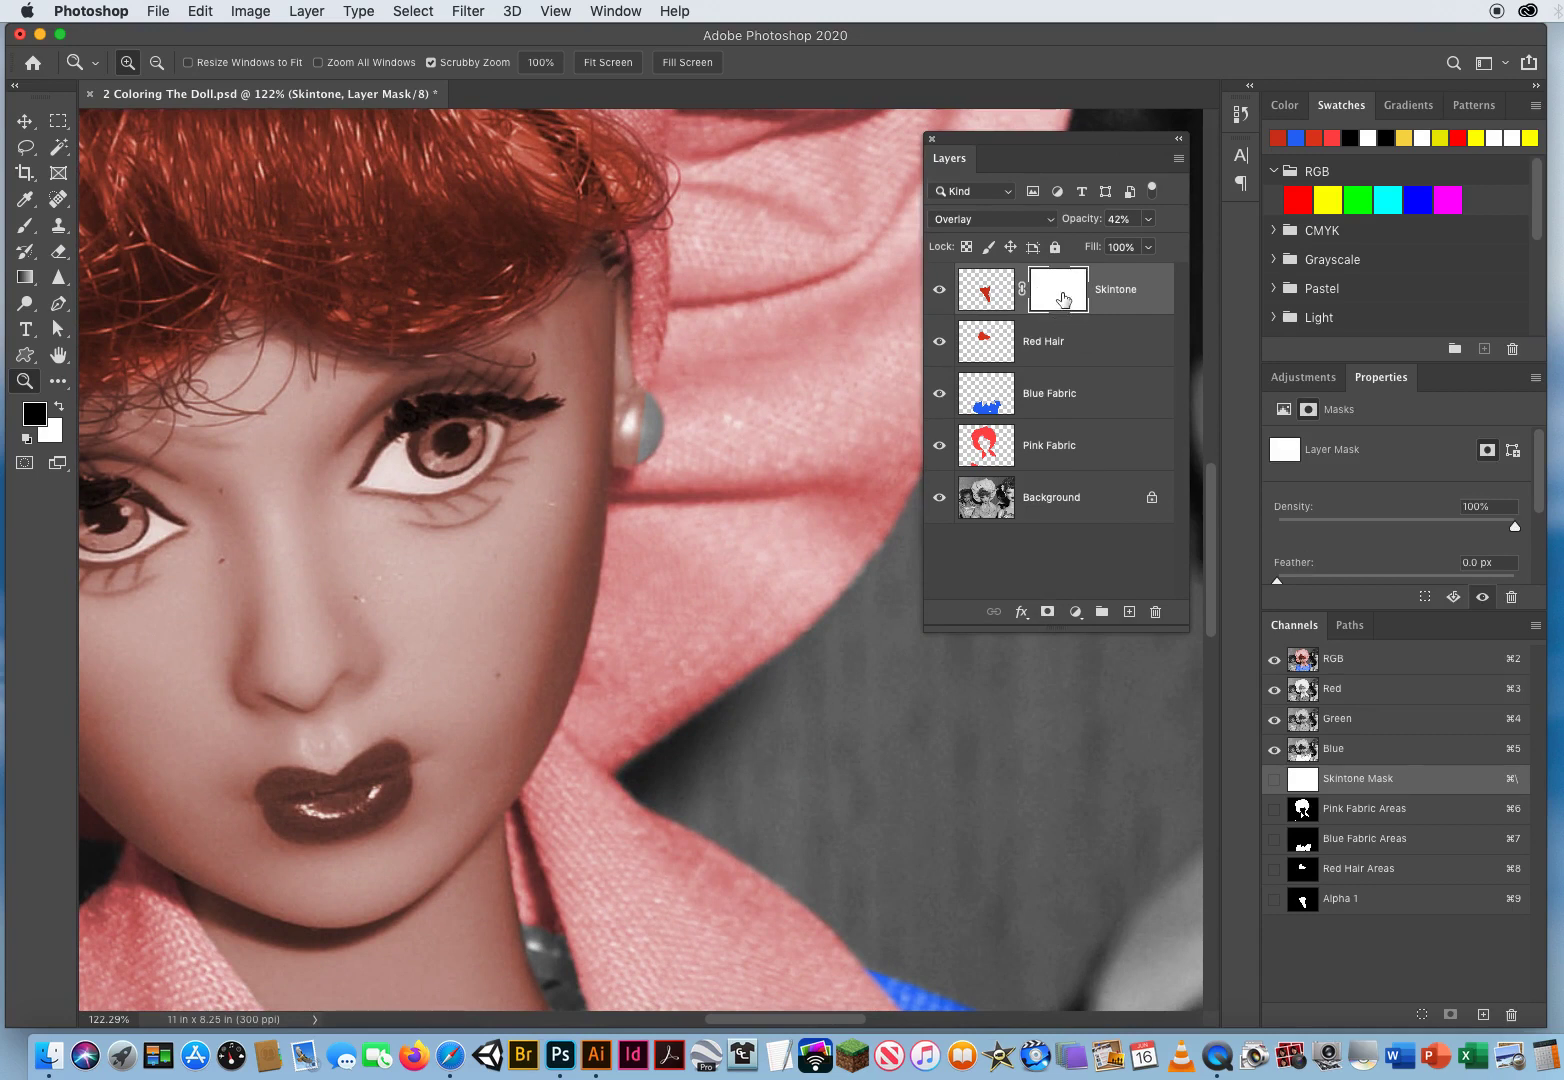
pyautogui.press('x')
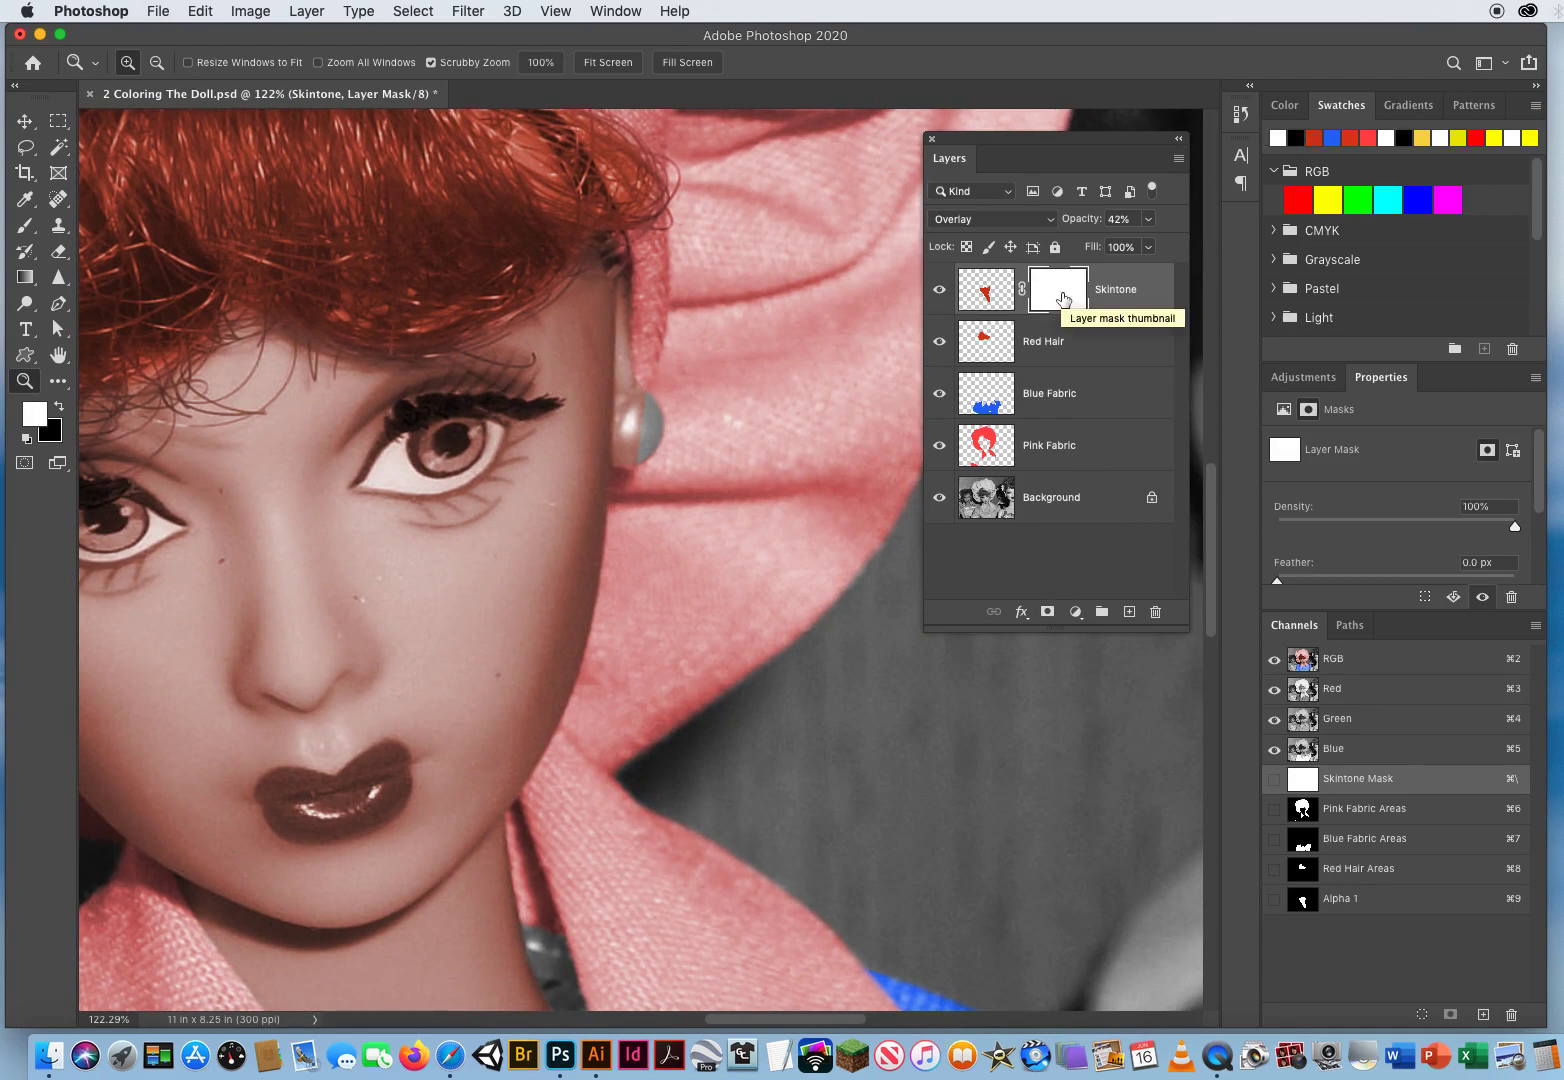
pyautogui.press('x')
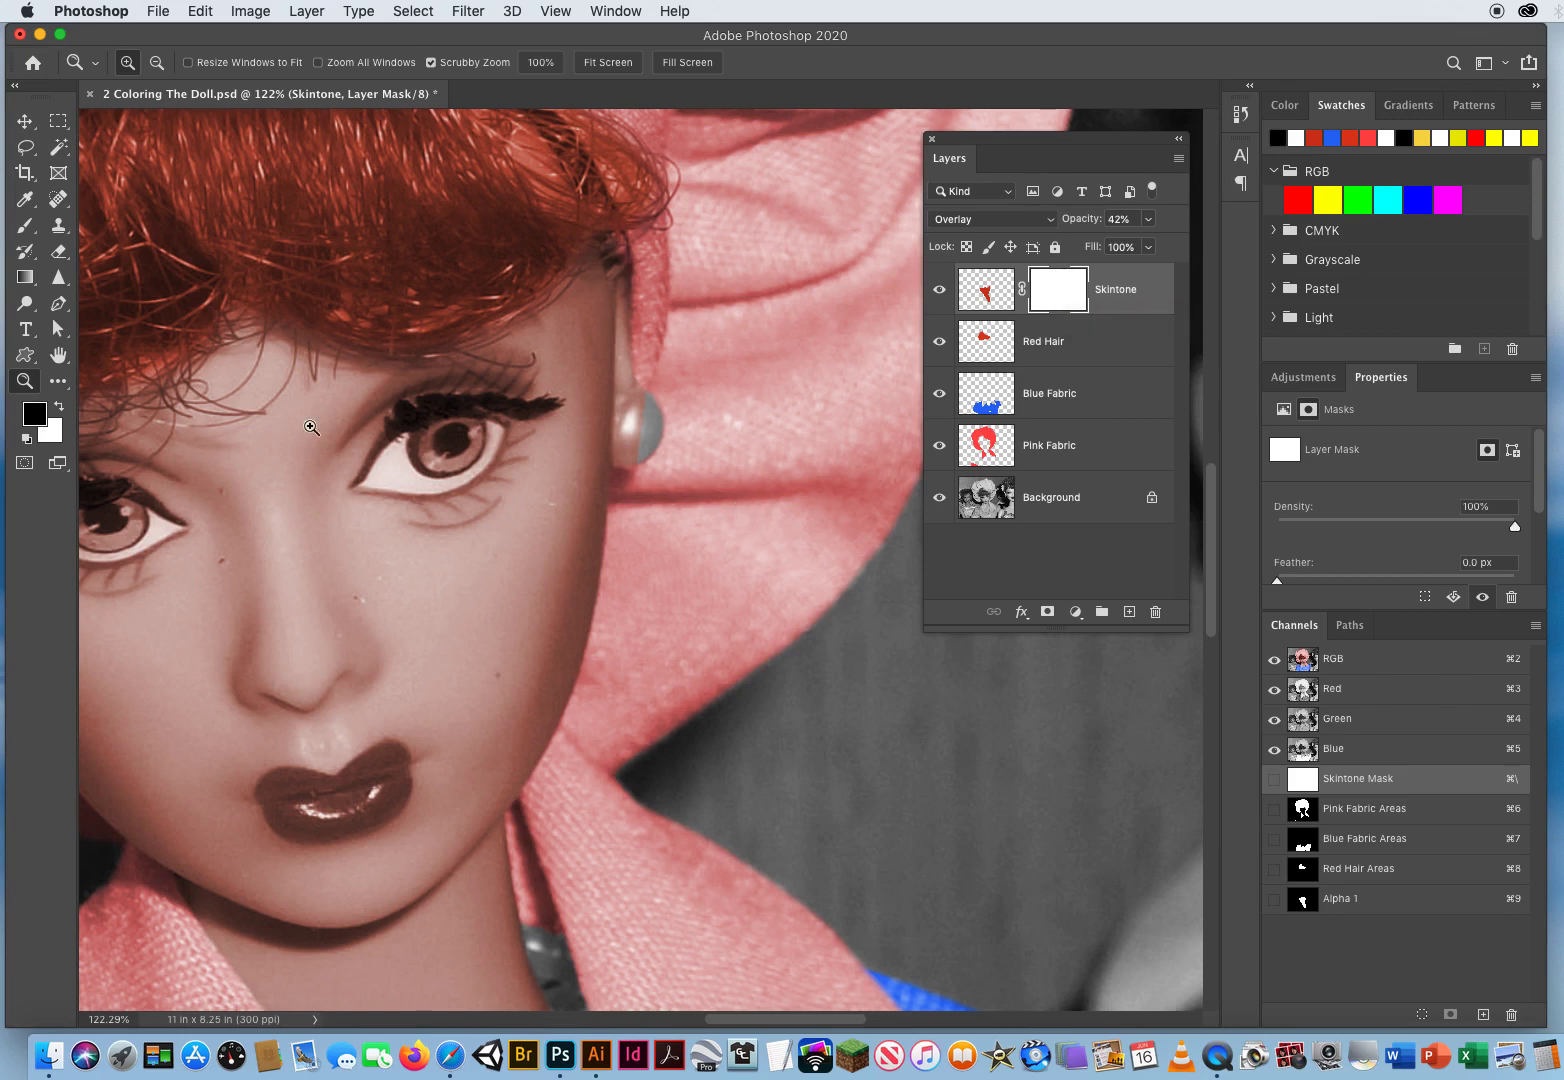
# - Paint black on the Skintone mask with a size 30 brush to remove the skin tint from both of the doll's earrings
pyautogui.click(24, 228)
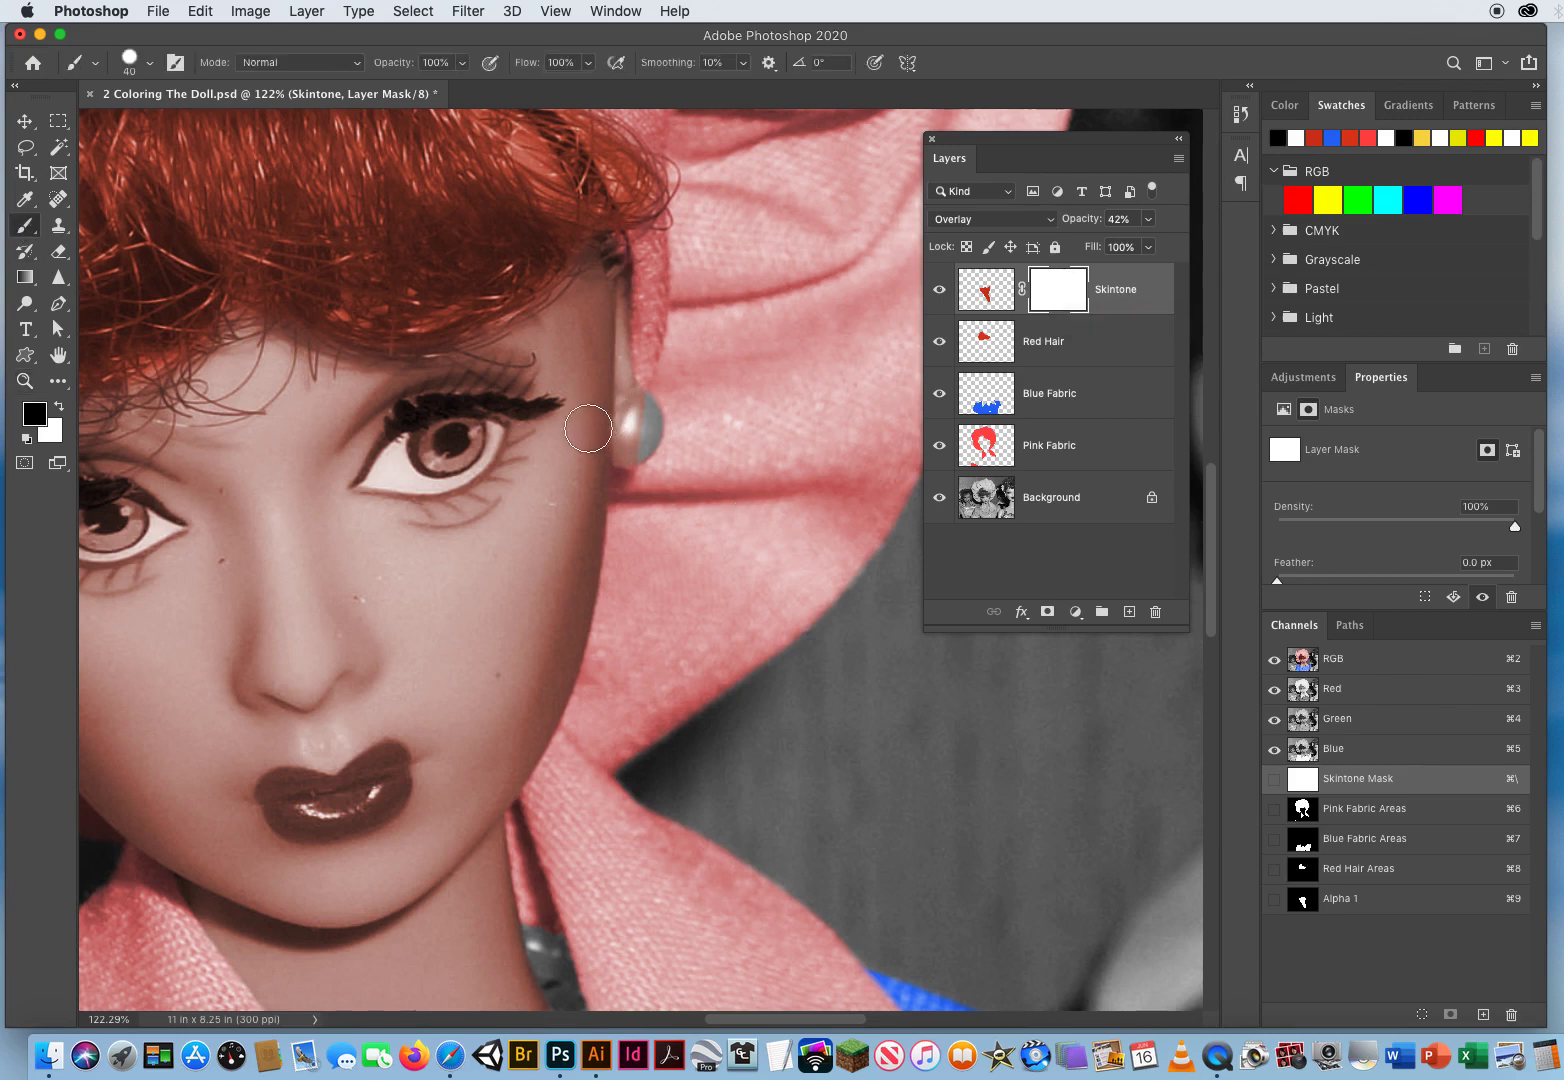
pyautogui.moveTo(448, 545)
pyautogui.mouseDown()
pyautogui.moveTo(621, 542)
pyautogui.moveTo(531, 545)
pyautogui.moveTo(511, 567)
pyautogui.moveTo(535, 597)
pyautogui.moveTo(442, 572)
pyautogui.moveTo(447, 545)
pyautogui.mouseUp()
pyautogui.moveTo(633, 424); pyautogui.dragTo(634, 465)
pyautogui.moveTo(367, 642); pyautogui.dragTo(846, 505)
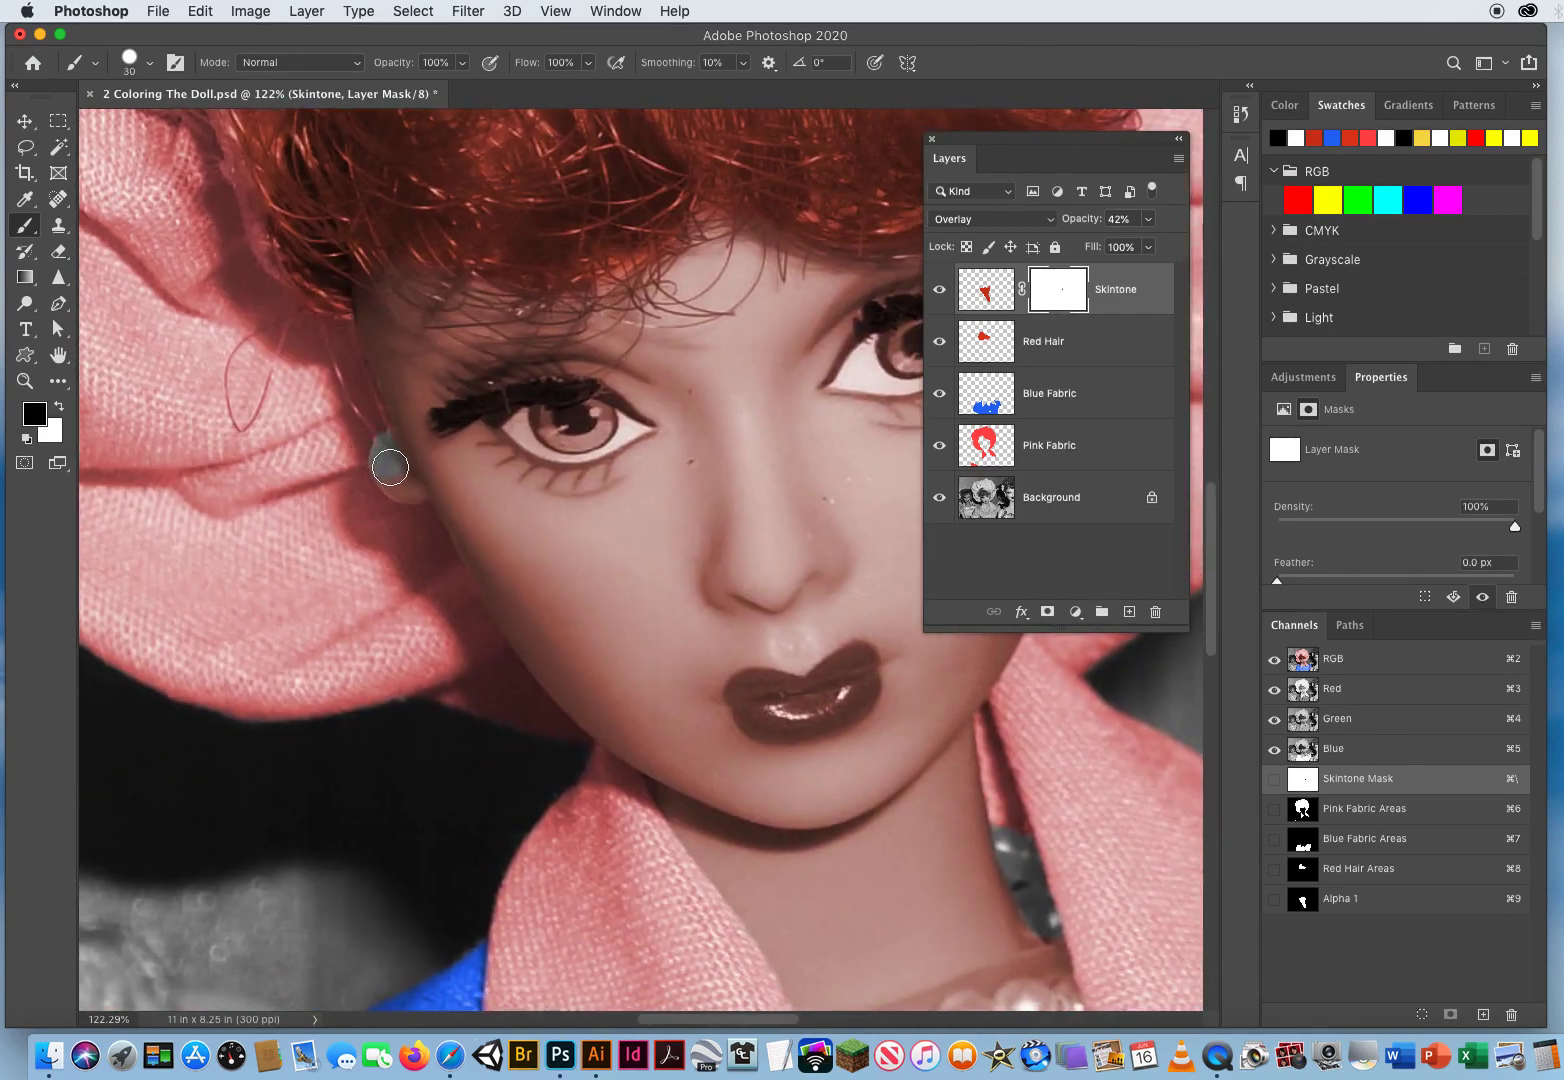
pyautogui.moveTo(390, 467); pyautogui.dragTo(410, 505)
# - Paint black with a size 14 brush on the Skintone mask along the white of the eye on the image's left, continuing past its inner corner
pyautogui.click(24, 382)
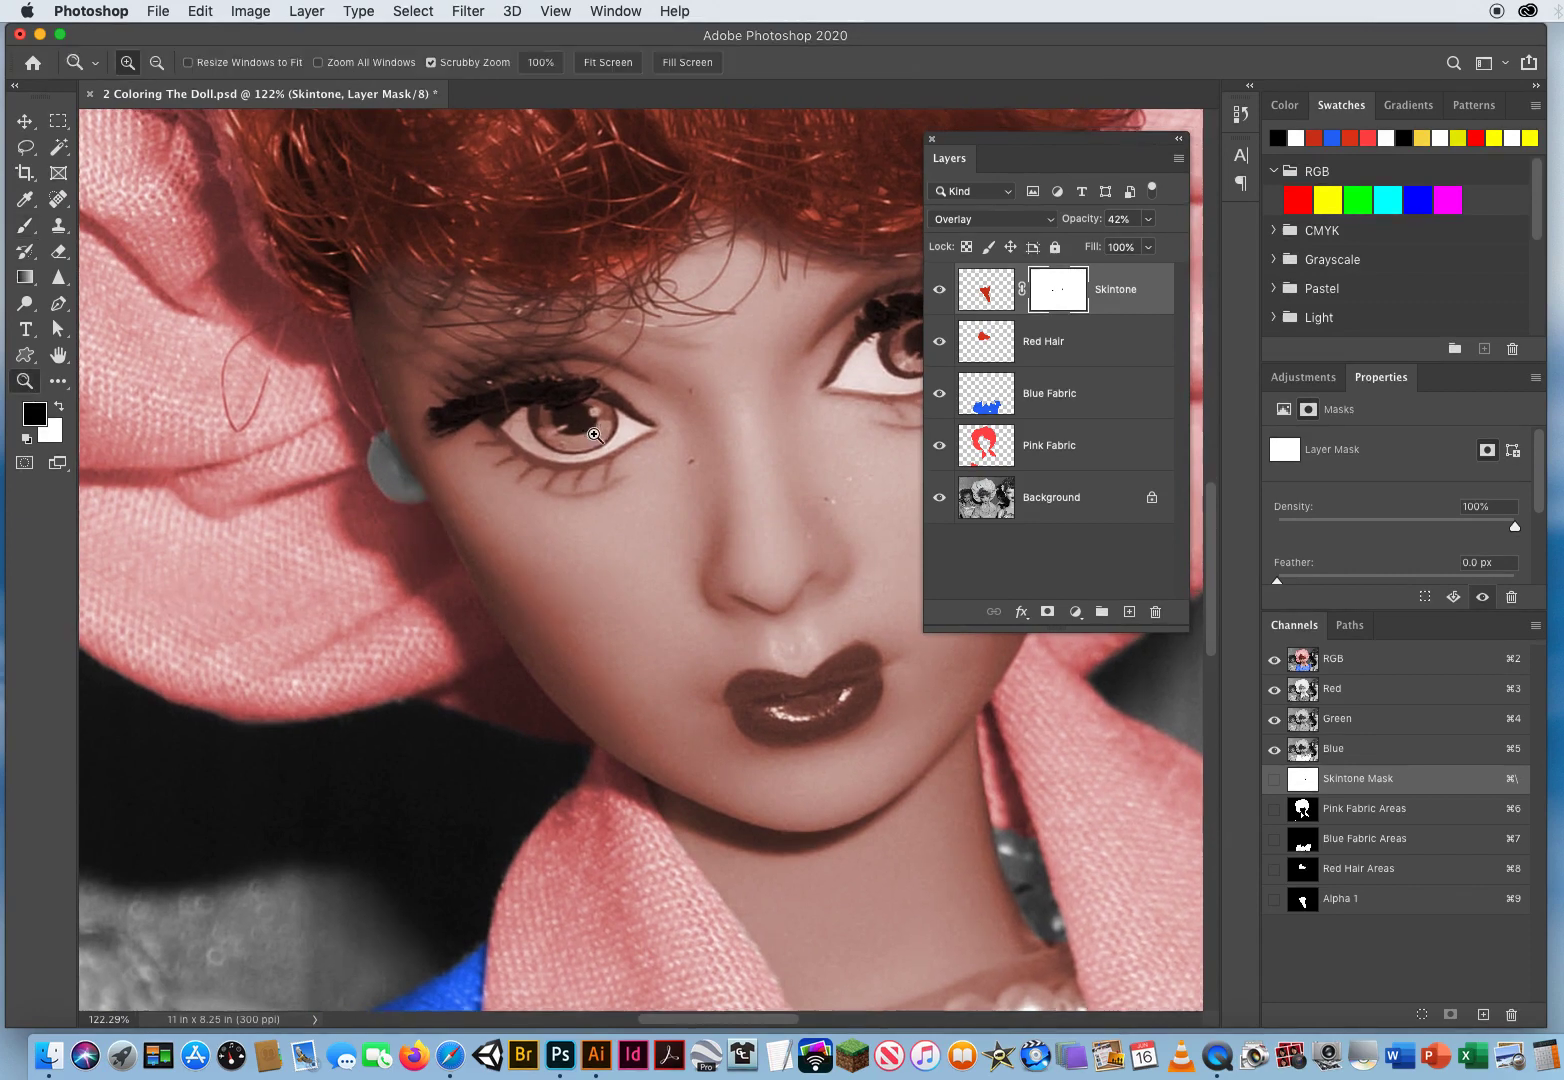
pyautogui.click(589, 420)
pyautogui.click(583, 431)
pyautogui.moveTo(465, 341); pyautogui.dragTo(409, 431)
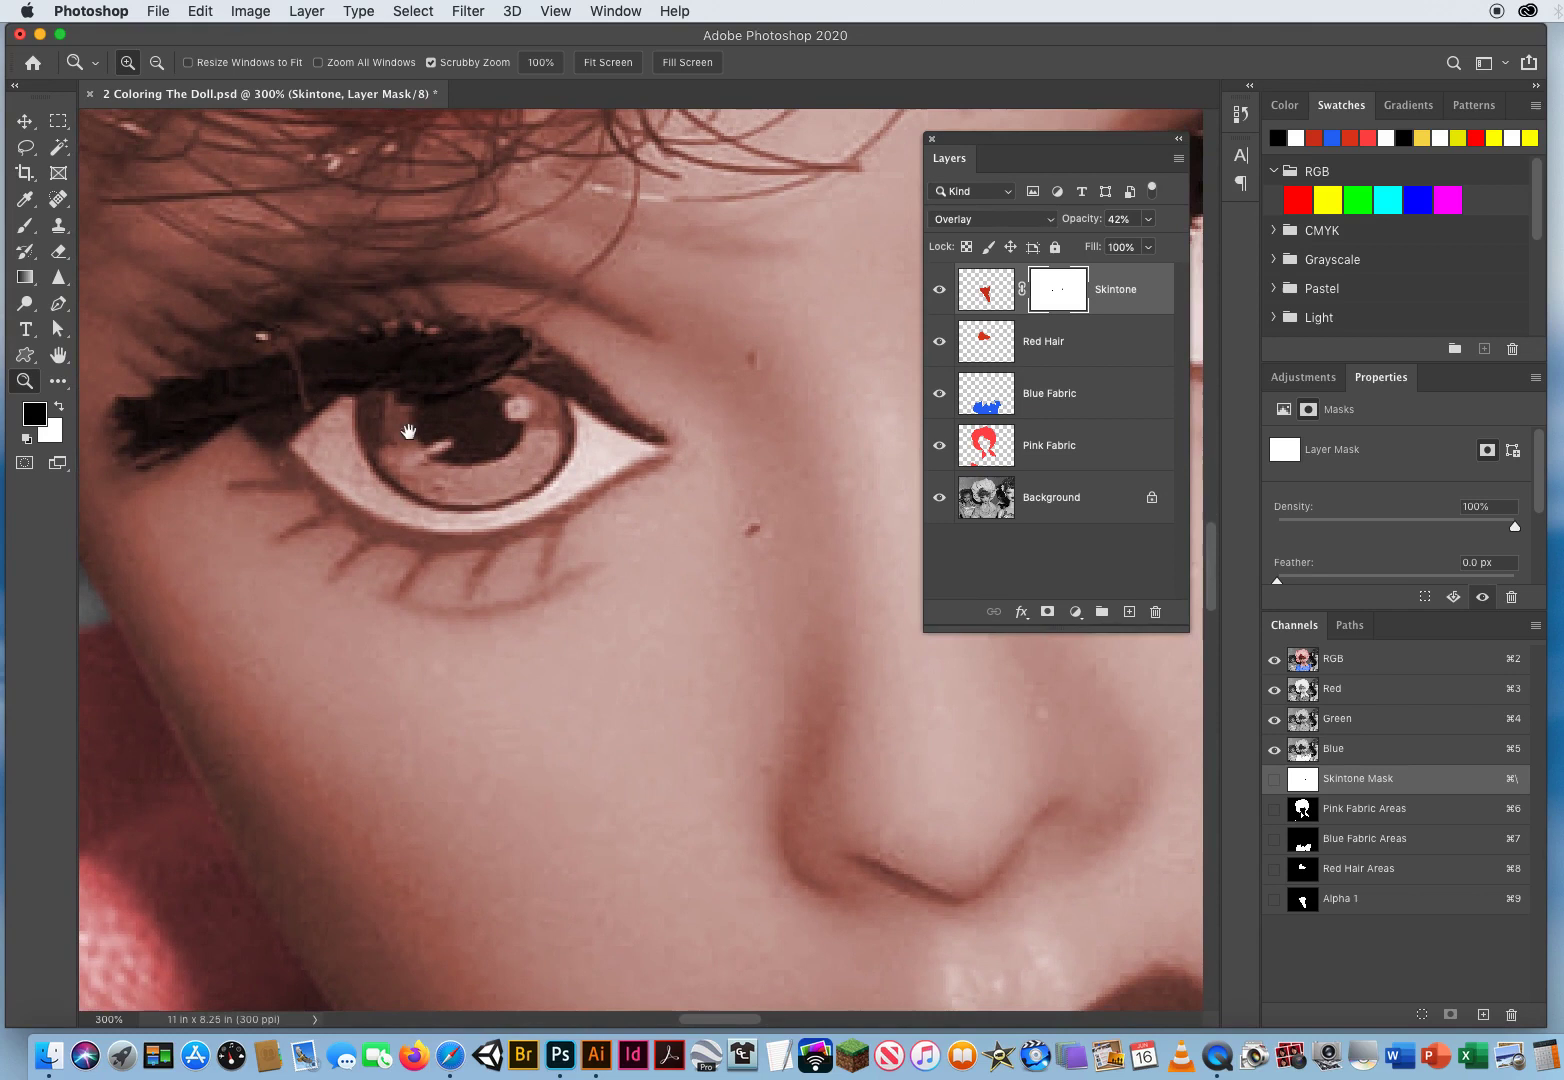
pyautogui.click(27, 230)
pyautogui.moveTo(688, 321)
pyautogui.mouseDown()
pyautogui.moveTo(870, 322)
pyautogui.moveTo(662, 322)
pyautogui.mouseUp()
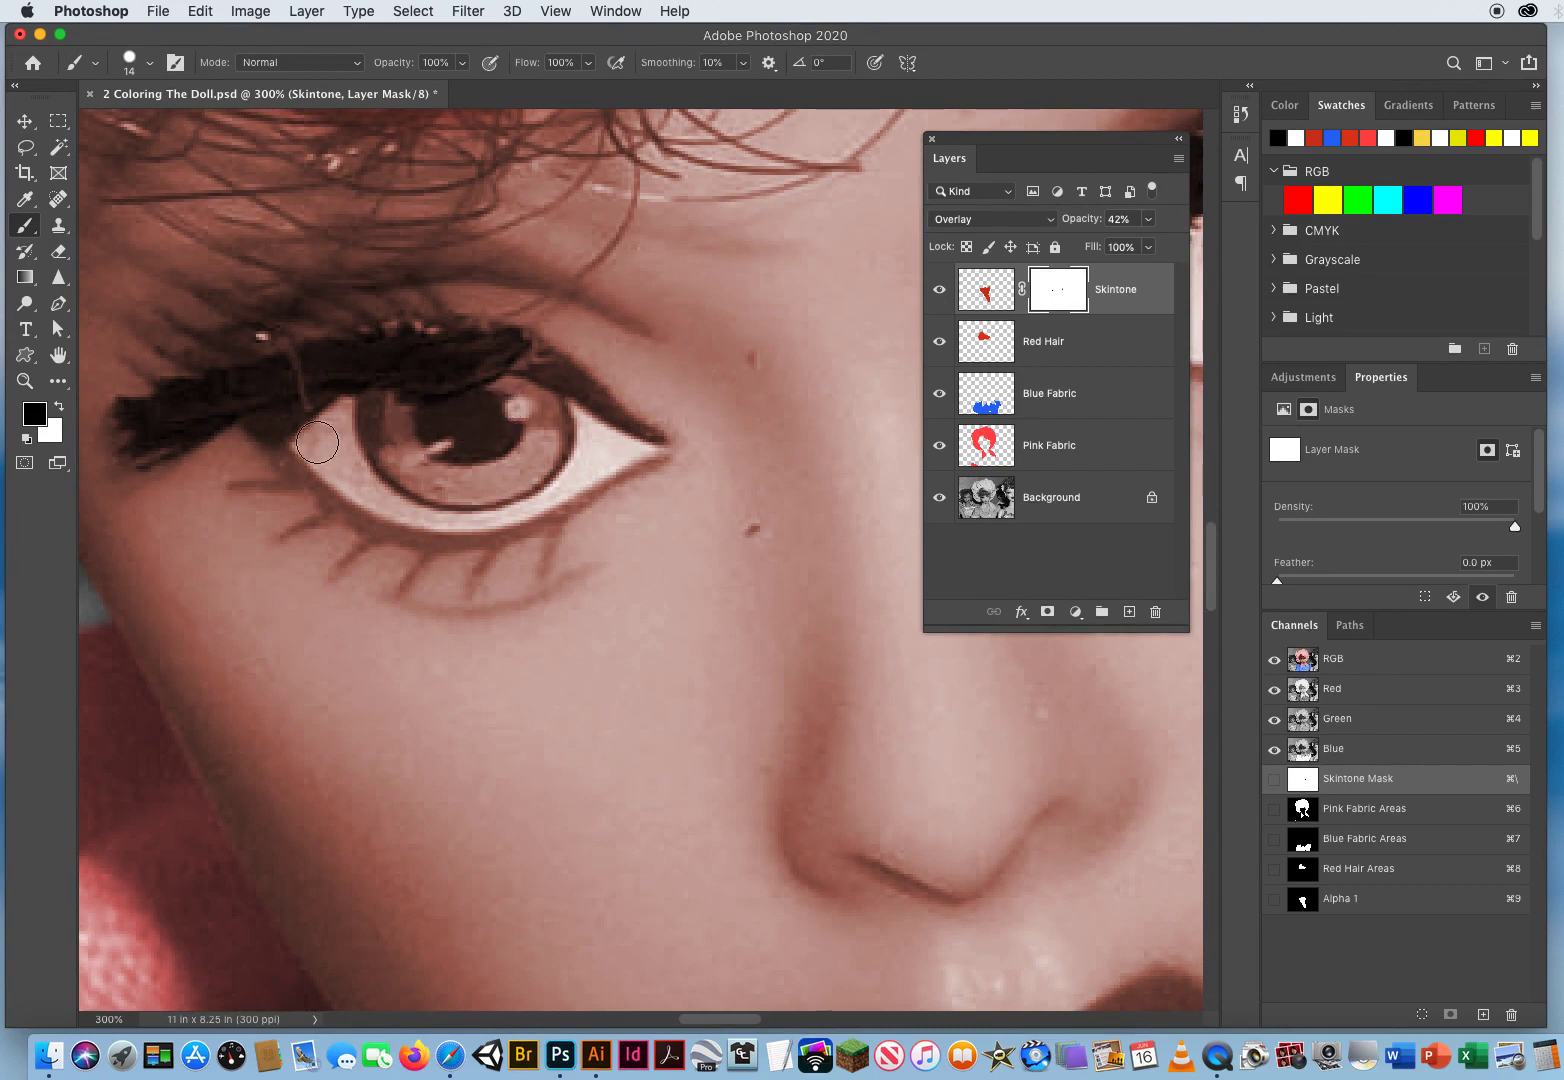
pyautogui.moveTo(315, 442)
pyautogui.mouseDown()
pyautogui.moveTo(403, 505)
pyautogui.moveTo(500, 508)
pyautogui.moveTo(796, 377)
pyautogui.mouseUp()
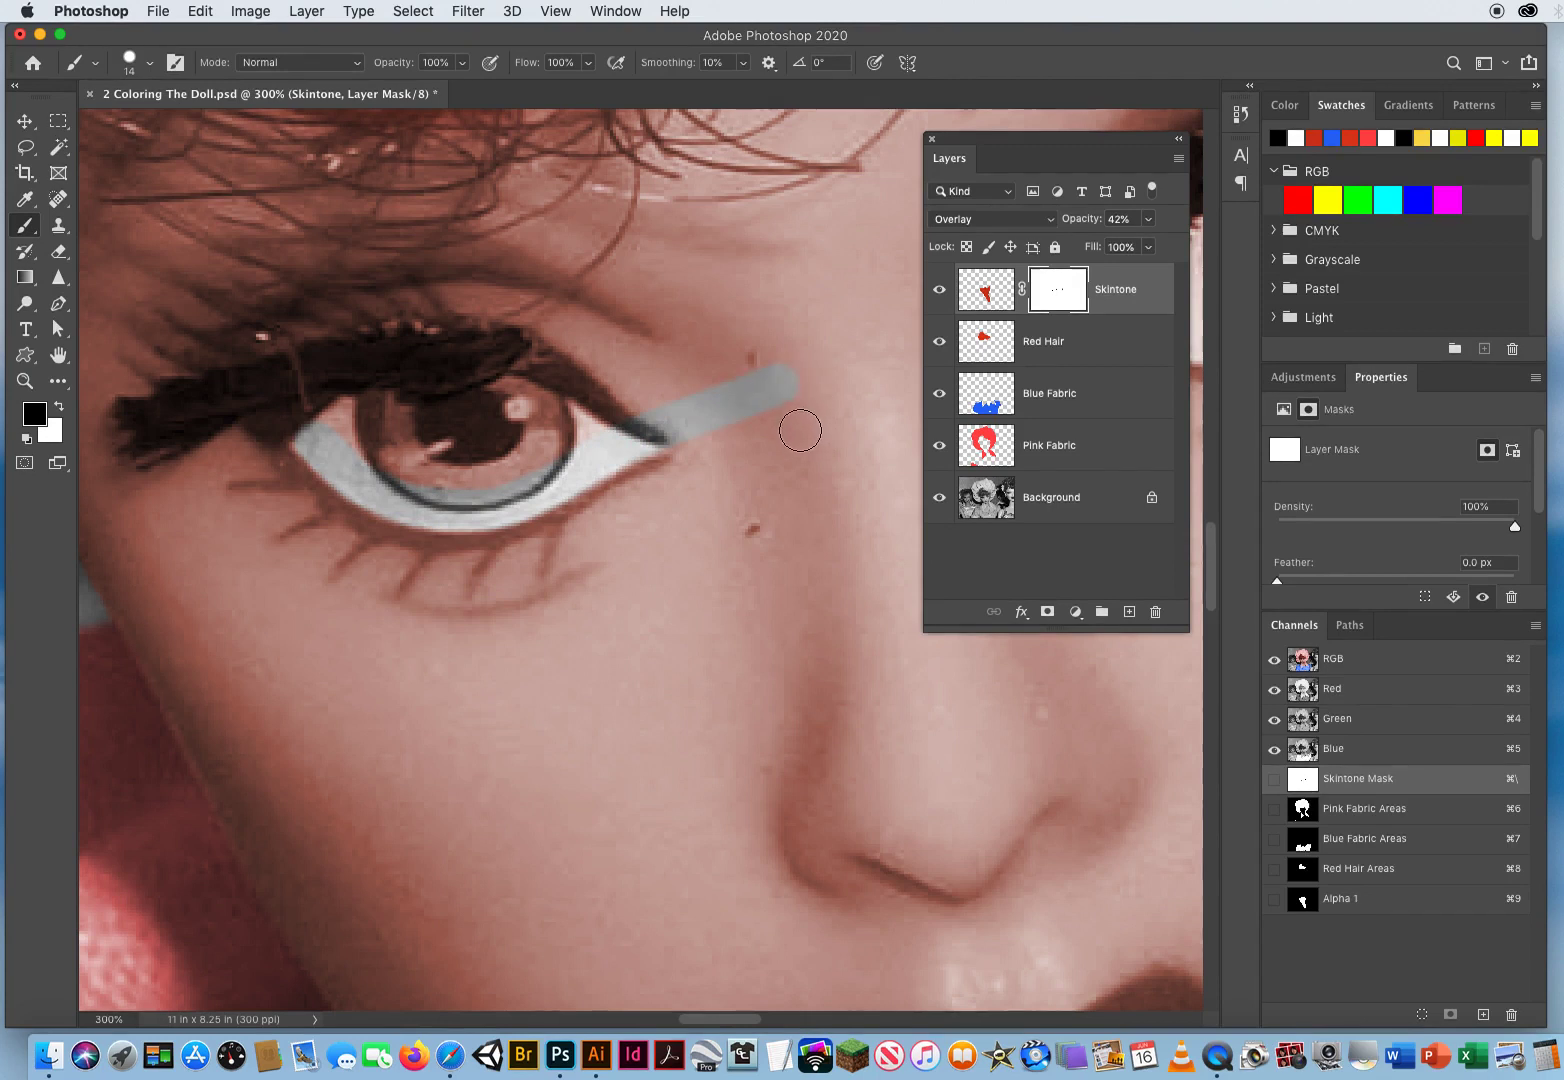
# - Paint white on the Skintone mask to restore the tint on the skin beyond the eye's inner corner, and return to black
pyautogui.press('x')
pyautogui.moveTo(808, 368)
pyautogui.mouseDown()
pyautogui.moveTo(819, 404)
pyautogui.moveTo(741, 362)
pyautogui.moveTo(811, 432)
pyautogui.moveTo(697, 356)
pyautogui.moveTo(790, 431)
pyautogui.moveTo(639, 365)
pyautogui.moveTo(740, 428)
pyautogui.moveTo(625, 382)
pyautogui.moveTo(720, 434)
pyautogui.moveTo(627, 401)
pyautogui.moveTo(687, 432)
pyautogui.moveTo(634, 414)
pyautogui.mouseUp()
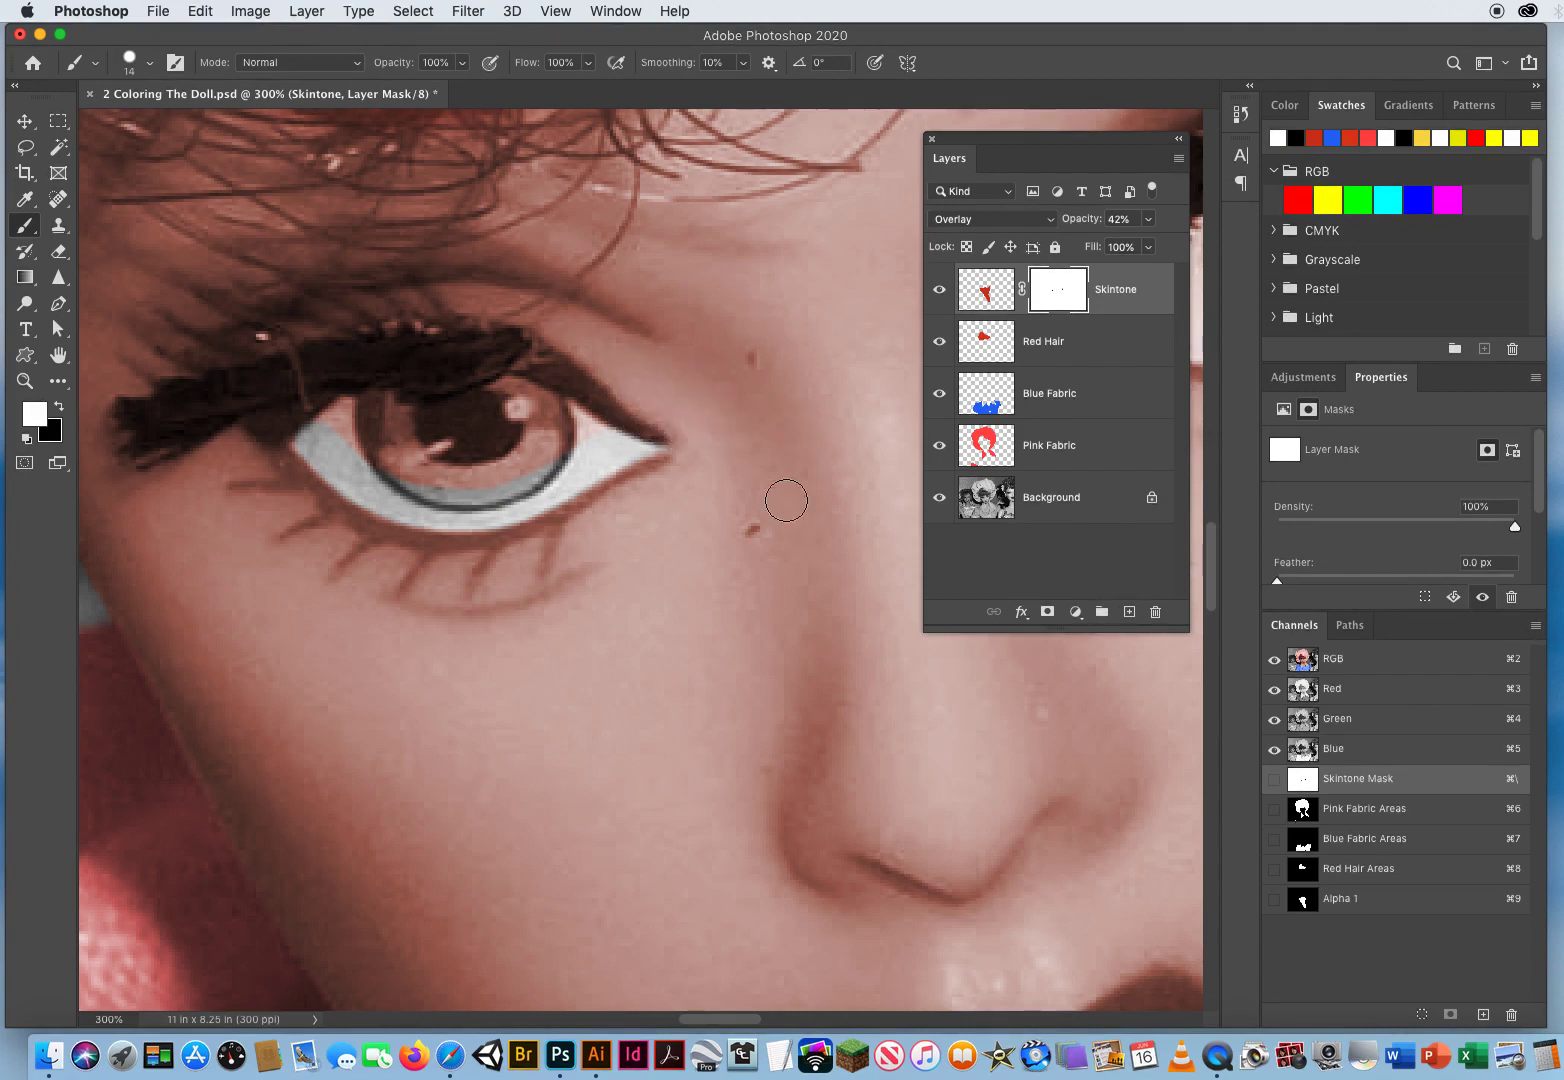
pyautogui.press('x')
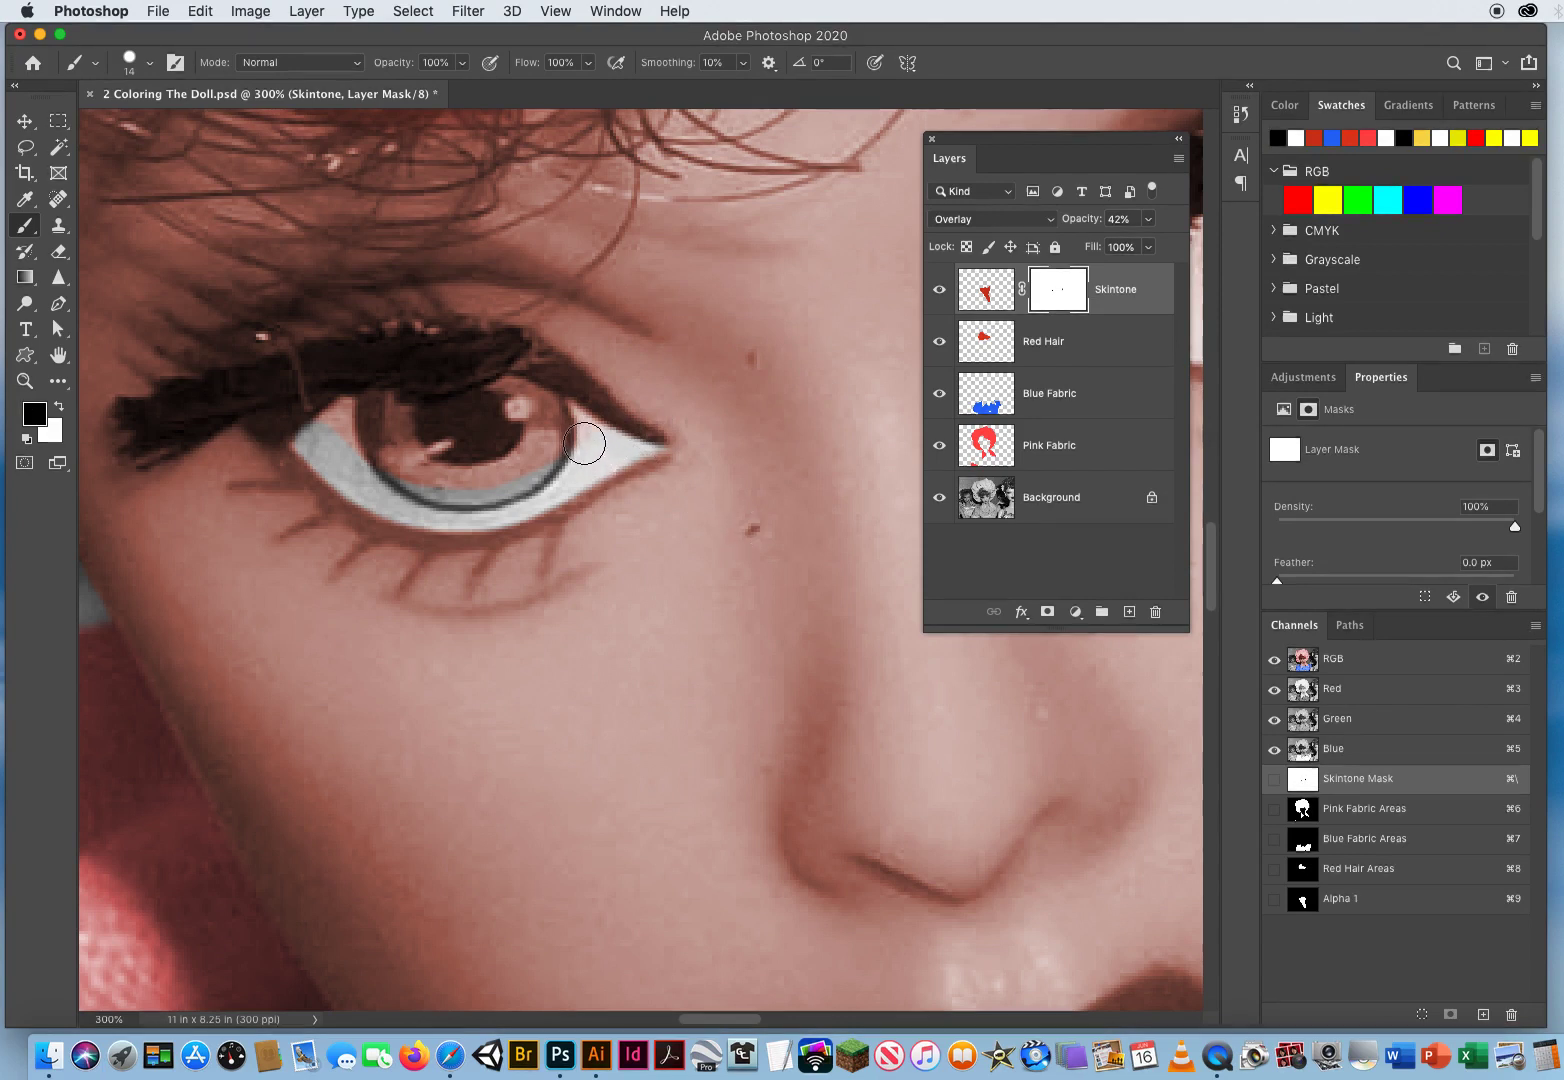
# - Paint black on the Skintone mask over the remaining white and the iris of the same eye to remove their tint
pyautogui.moveTo(578, 433)
pyautogui.mouseDown()
pyautogui.moveTo(507, 396)
pyautogui.moveTo(405, 422)
pyautogui.moveTo(354, 413)
pyautogui.moveTo(224, 535)
pyautogui.moveTo(247, 526)
pyautogui.moveTo(222, 492)
pyautogui.moveTo(281, 502)
pyautogui.moveTo(274, 466)
pyautogui.mouseUp()
pyautogui.press('x')
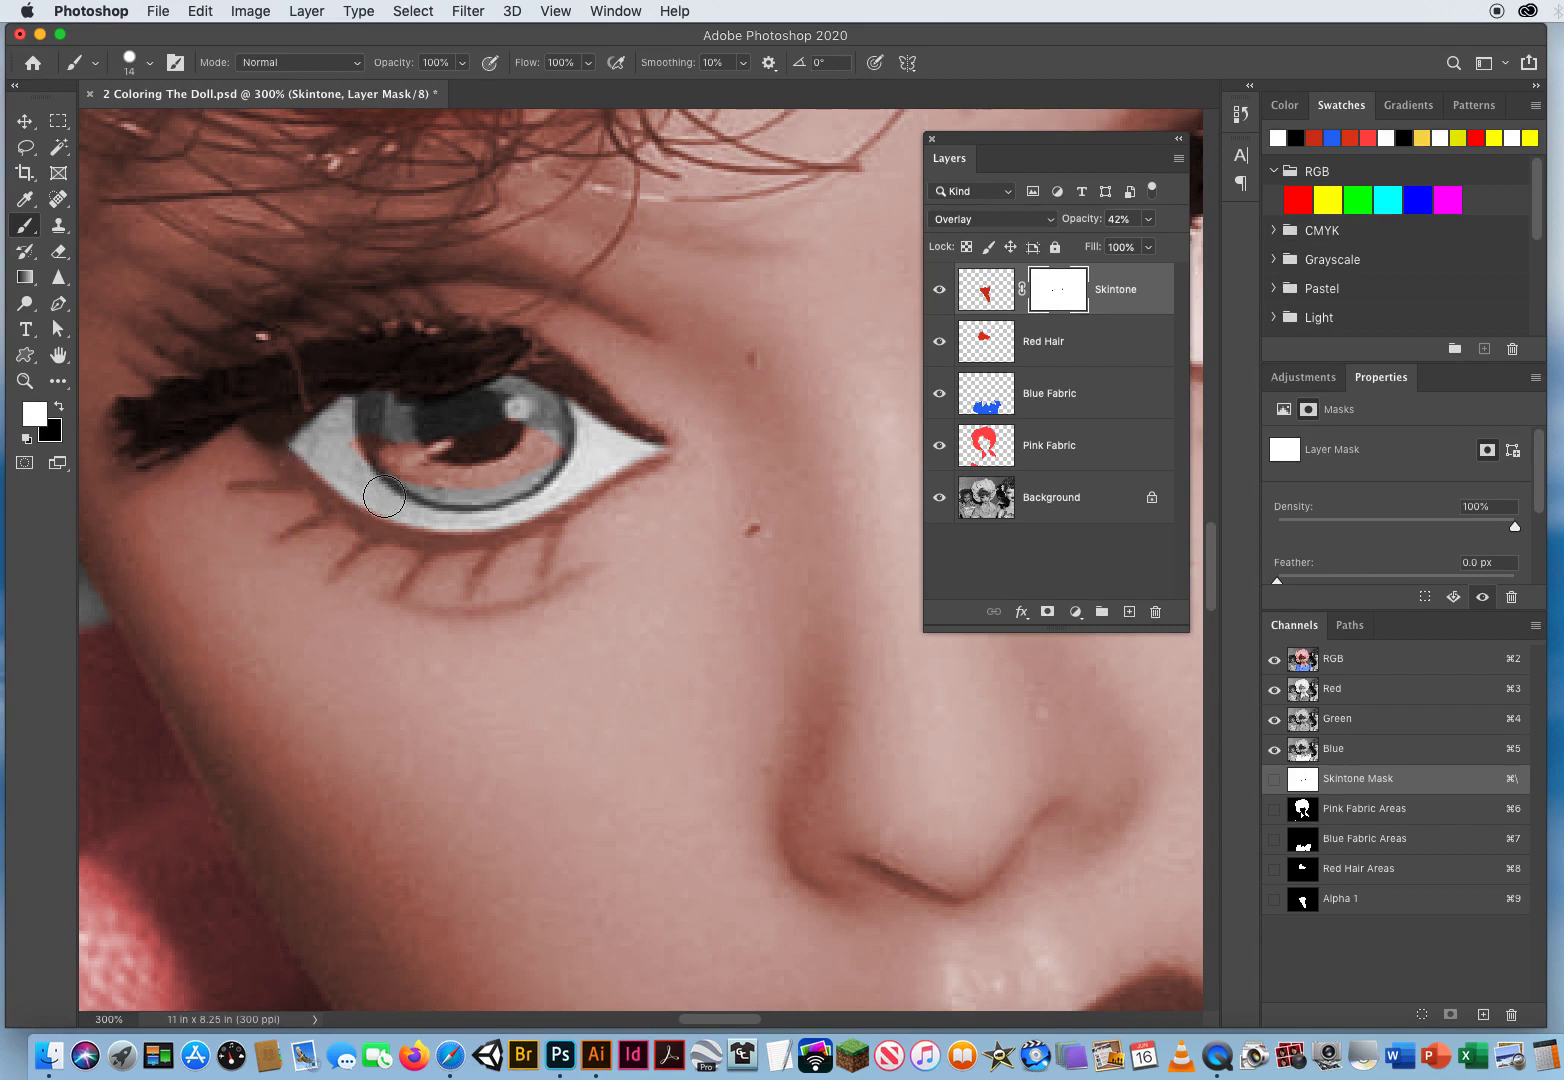
pyautogui.press('x')
pyautogui.moveTo(360, 450)
pyautogui.mouseDown()
pyautogui.moveTo(432, 457)
pyautogui.moveTo(529, 429)
pyautogui.moveTo(374, 448)
pyautogui.moveTo(443, 488)
pyautogui.moveTo(547, 451)
pyautogui.moveTo(524, 418)
pyautogui.mouseUp()
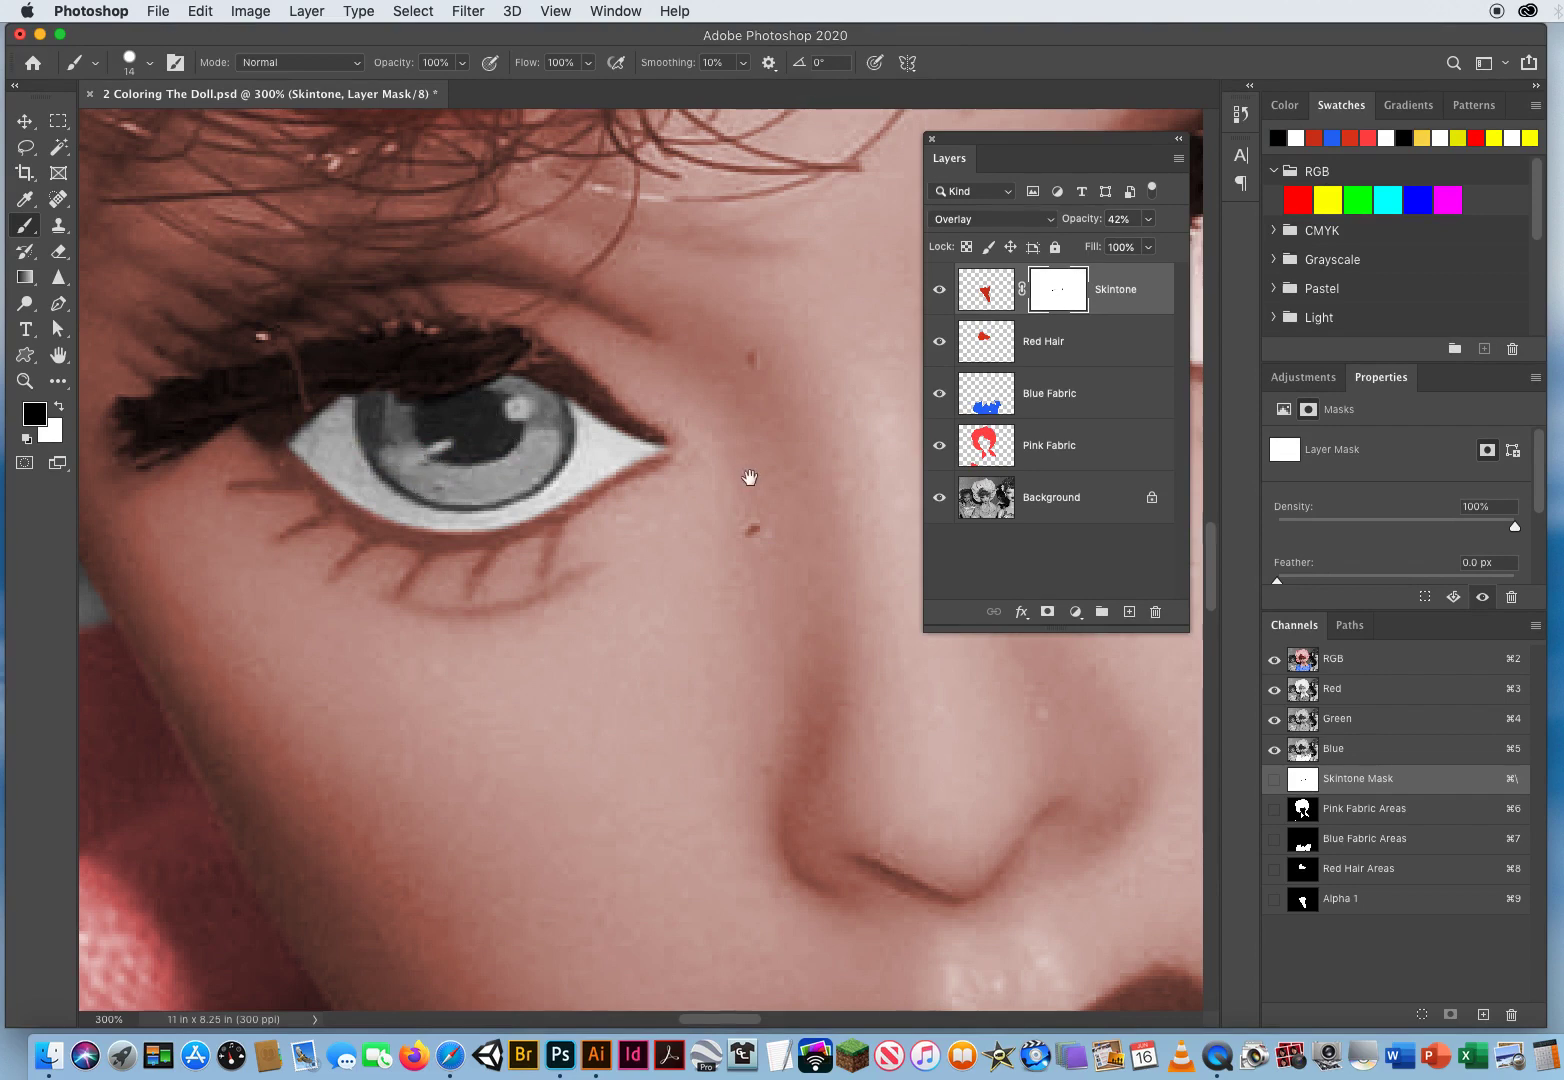
# - Paint black on the Skintone mask over the white and iris of the doll's other eye to remove the skin tint
pyautogui.moveTo(750, 478); pyautogui.dragTo(45, 541)
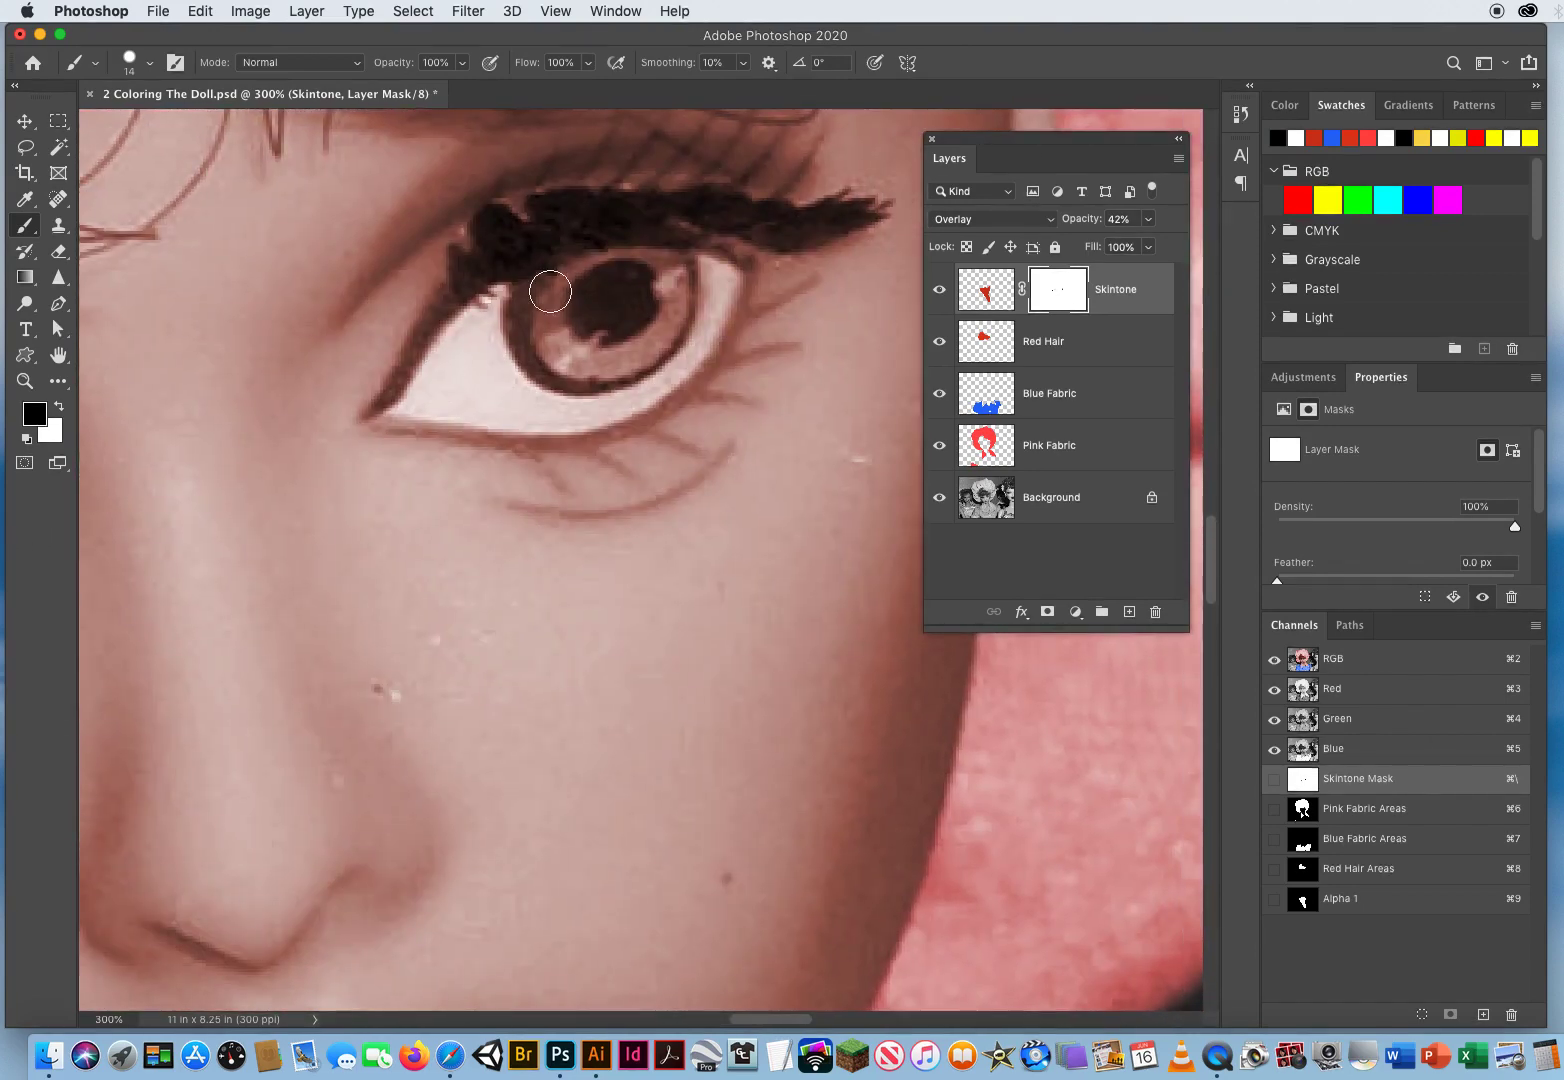
pyautogui.moveTo(550, 291)
pyautogui.mouseDown()
pyautogui.moveTo(451, 348)
pyautogui.moveTo(396, 430)
pyautogui.moveTo(321, 485)
pyautogui.moveTo(410, 449)
pyautogui.moveTo(371, 436)
pyautogui.moveTo(421, 441)
pyautogui.moveTo(374, 440)
pyautogui.mouseUp()
pyautogui.press('x')
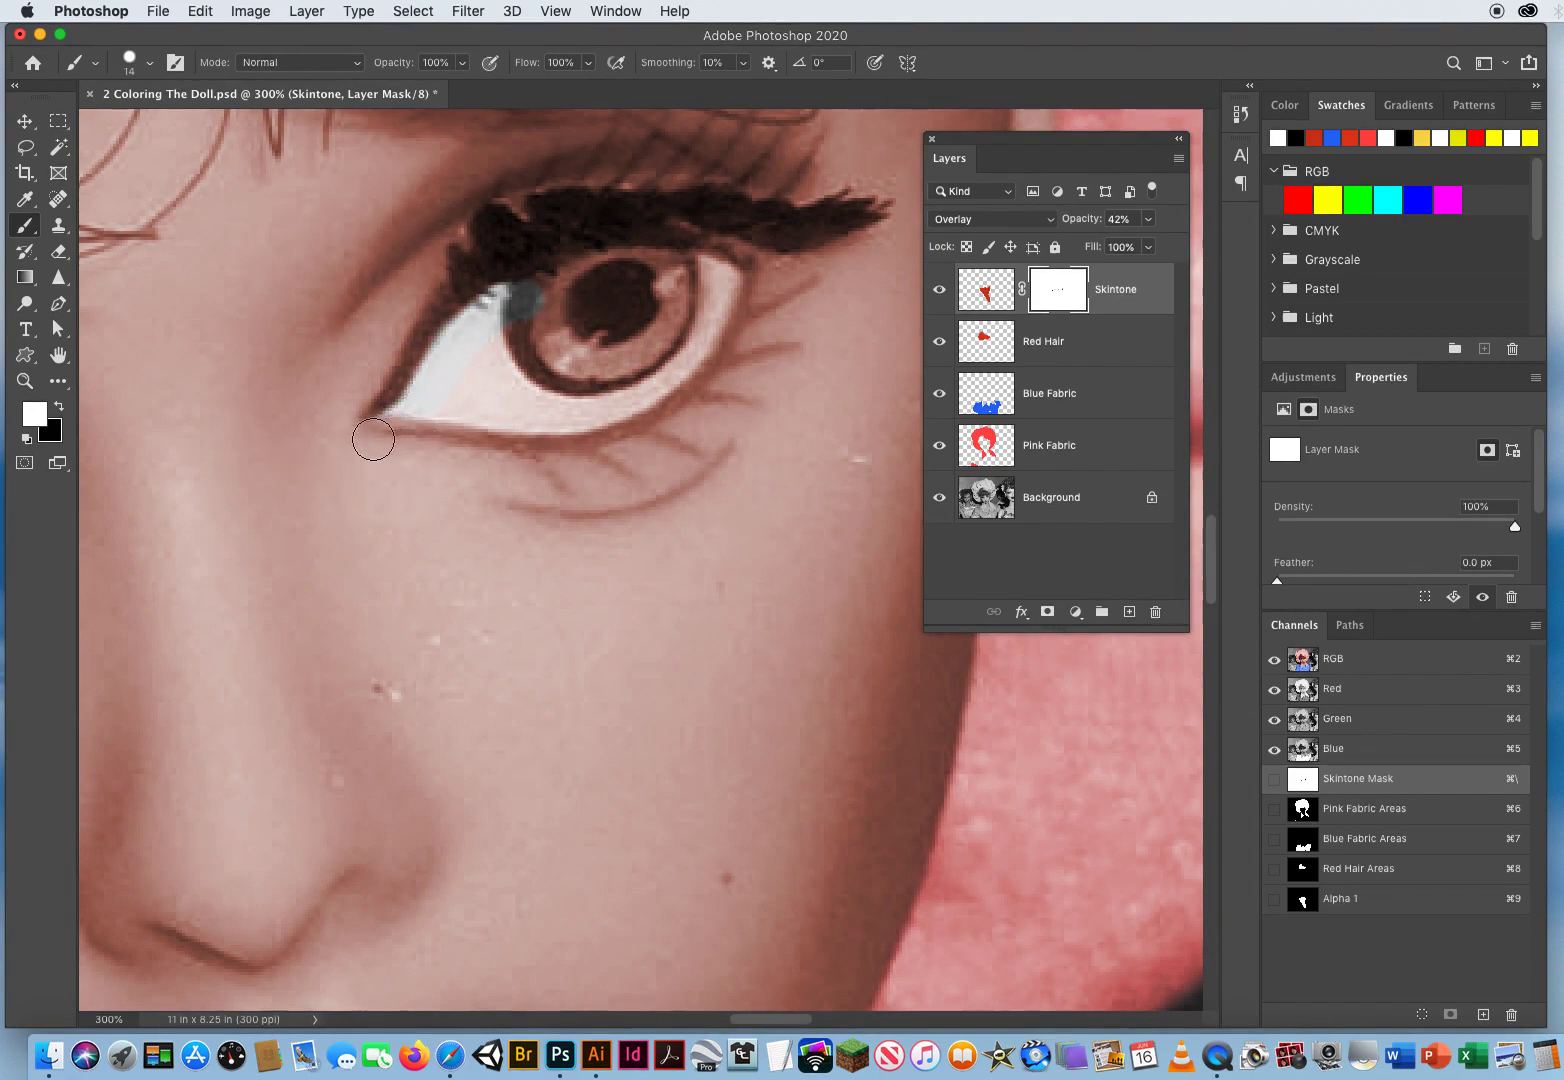
pyautogui.press('x')
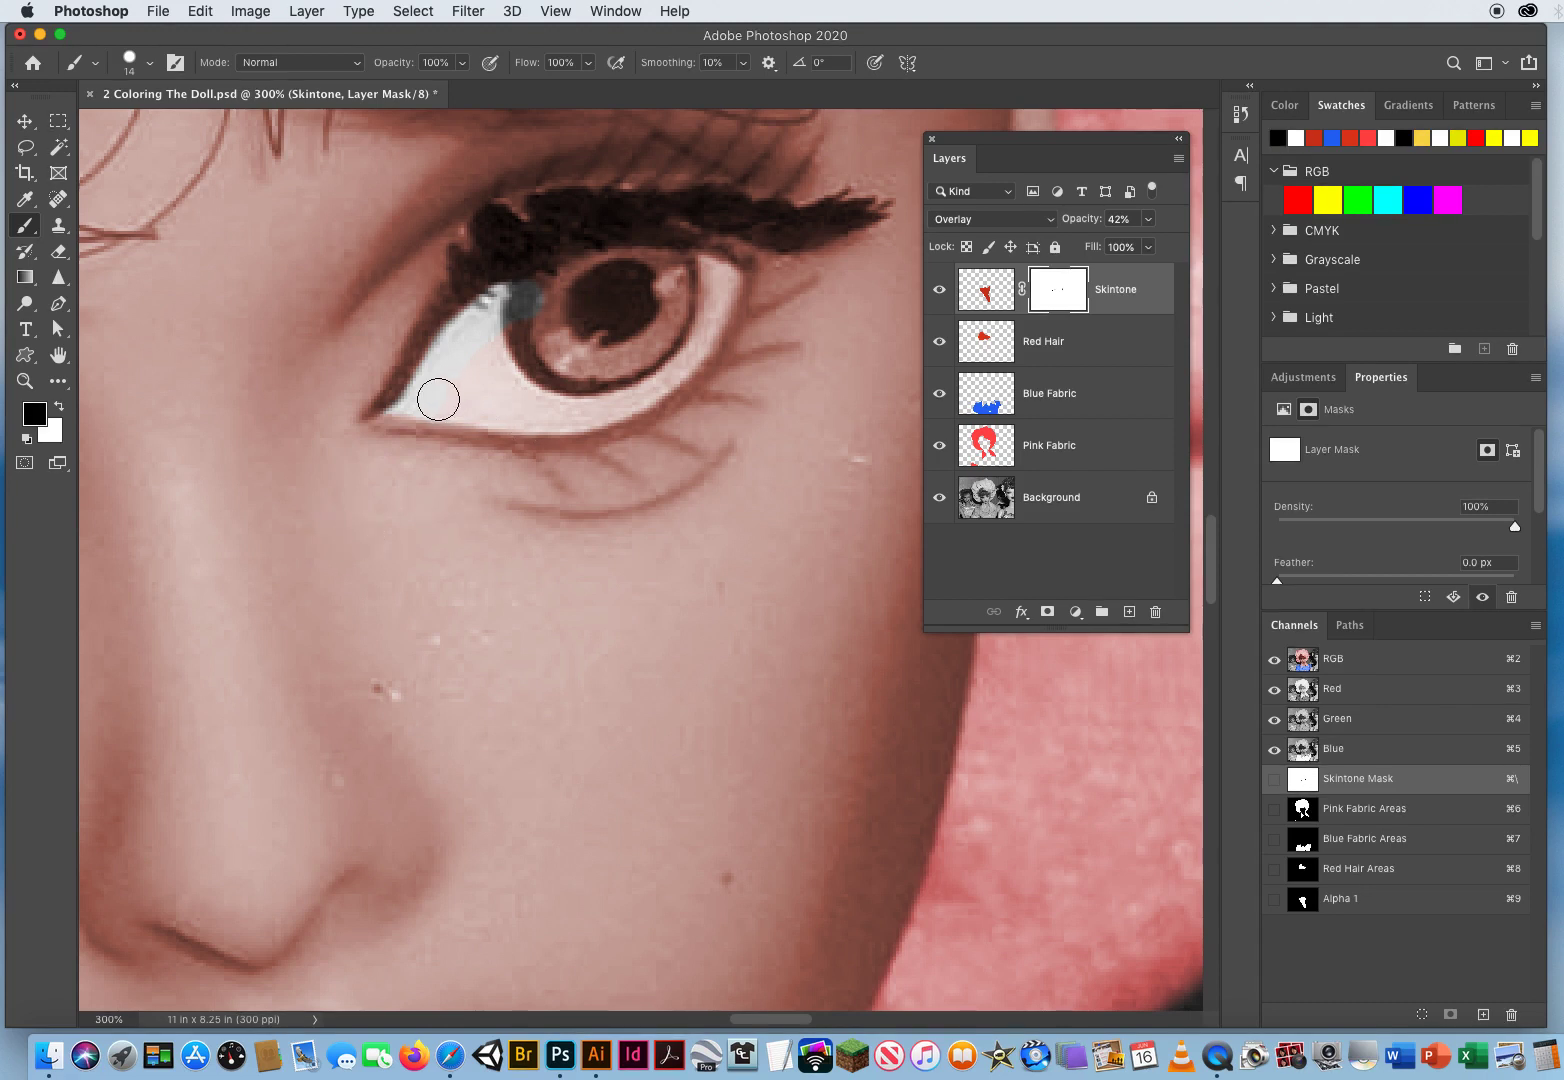
pyautogui.moveTo(454, 402)
pyautogui.mouseDown()
pyautogui.moveTo(549, 414)
pyautogui.moveTo(627, 394)
pyautogui.moveTo(702, 319)
pyautogui.moveTo(688, 344)
pyautogui.moveTo(722, 282)
pyautogui.moveTo(631, 264)
pyautogui.moveTo(514, 297)
pyautogui.moveTo(513, 381)
pyautogui.moveTo(497, 337)
pyautogui.moveTo(493, 377)
pyautogui.moveTo(673, 318)
pyautogui.moveTo(689, 289)
pyautogui.mouseUp()
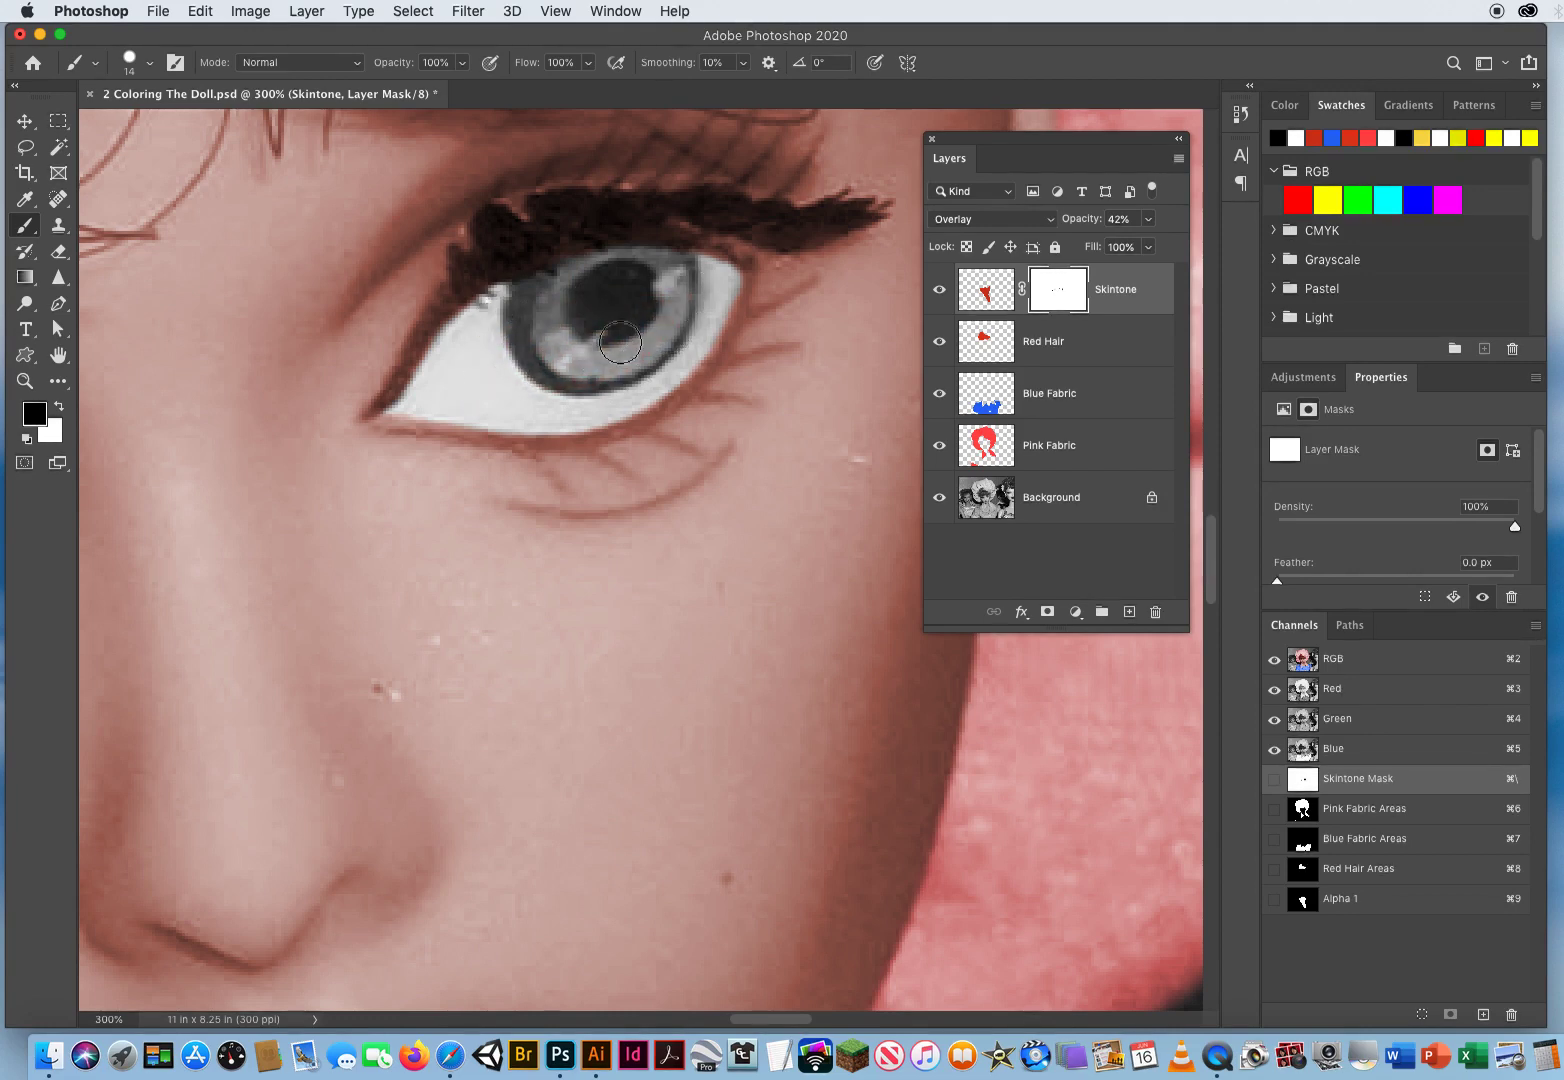
# - Stamp black with a size 58 brush on the Skintone mask over each pearl of the necklace's upper strand
pyautogui.click(25, 380)
pyautogui.moveTo(477, 620); pyautogui.dragTo(349, 621)
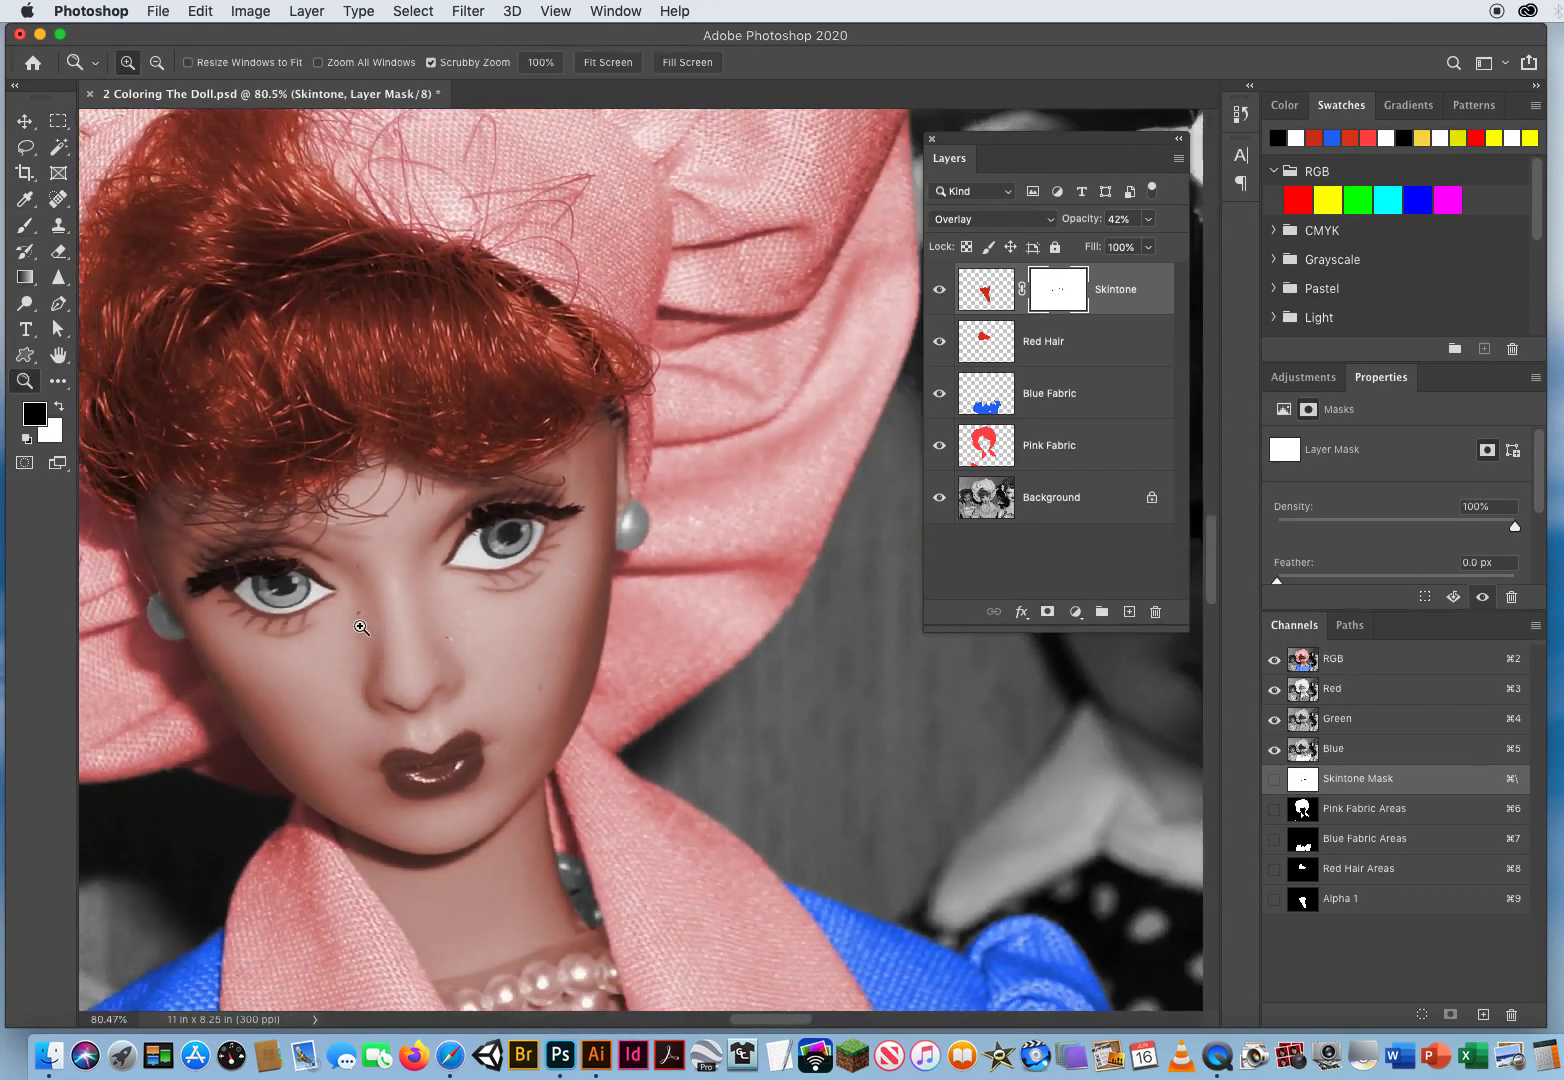
pyautogui.moveTo(475, 838); pyautogui.dragTo(462, 358)
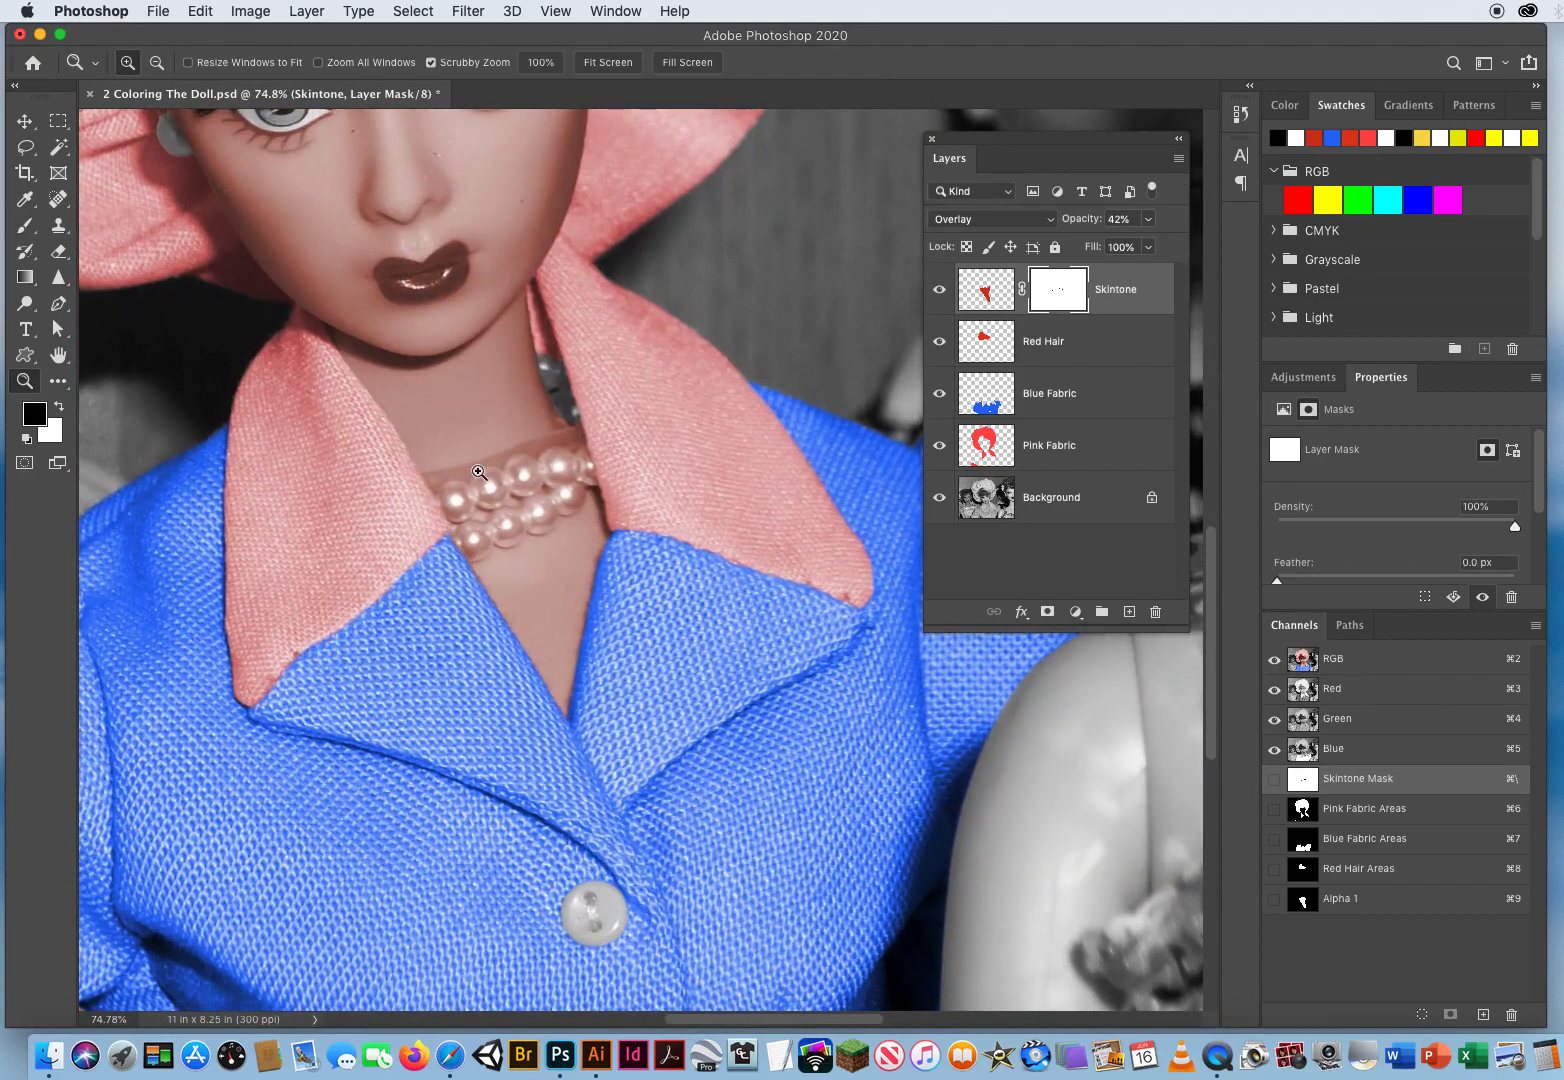
pyautogui.moveTo(476, 473); pyautogui.dragTo(583, 485)
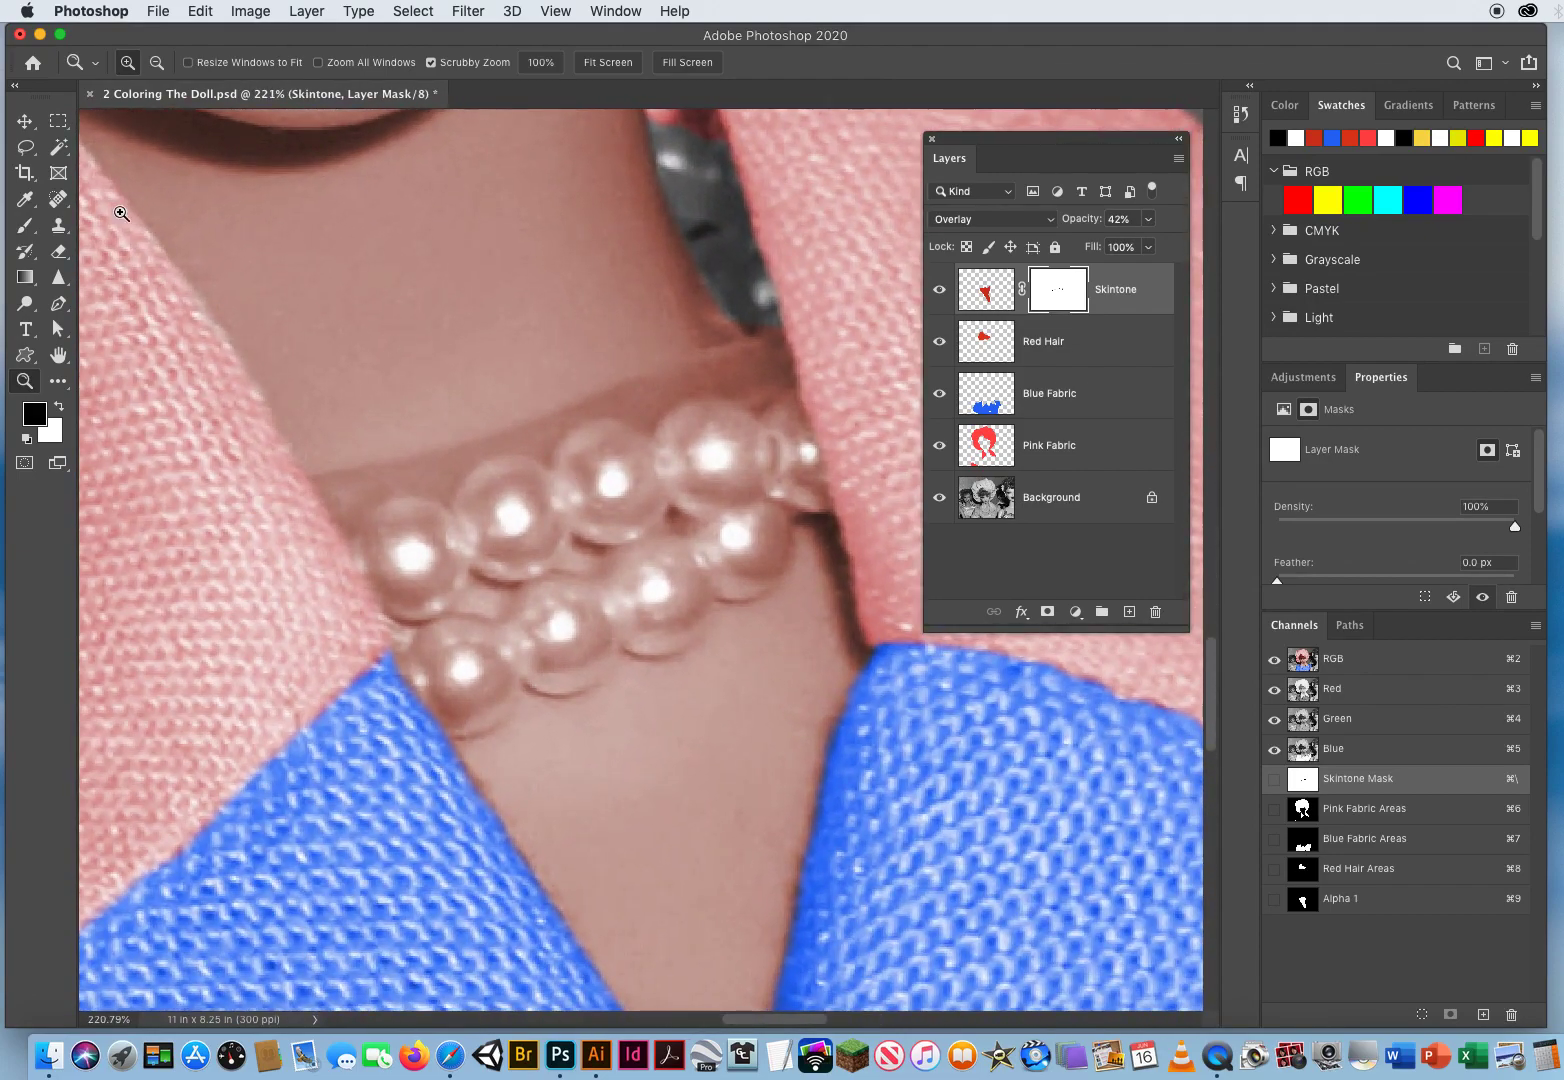
pyautogui.click(25, 225)
pyautogui.moveTo(421, 549); pyautogui.dragTo(468, 556)
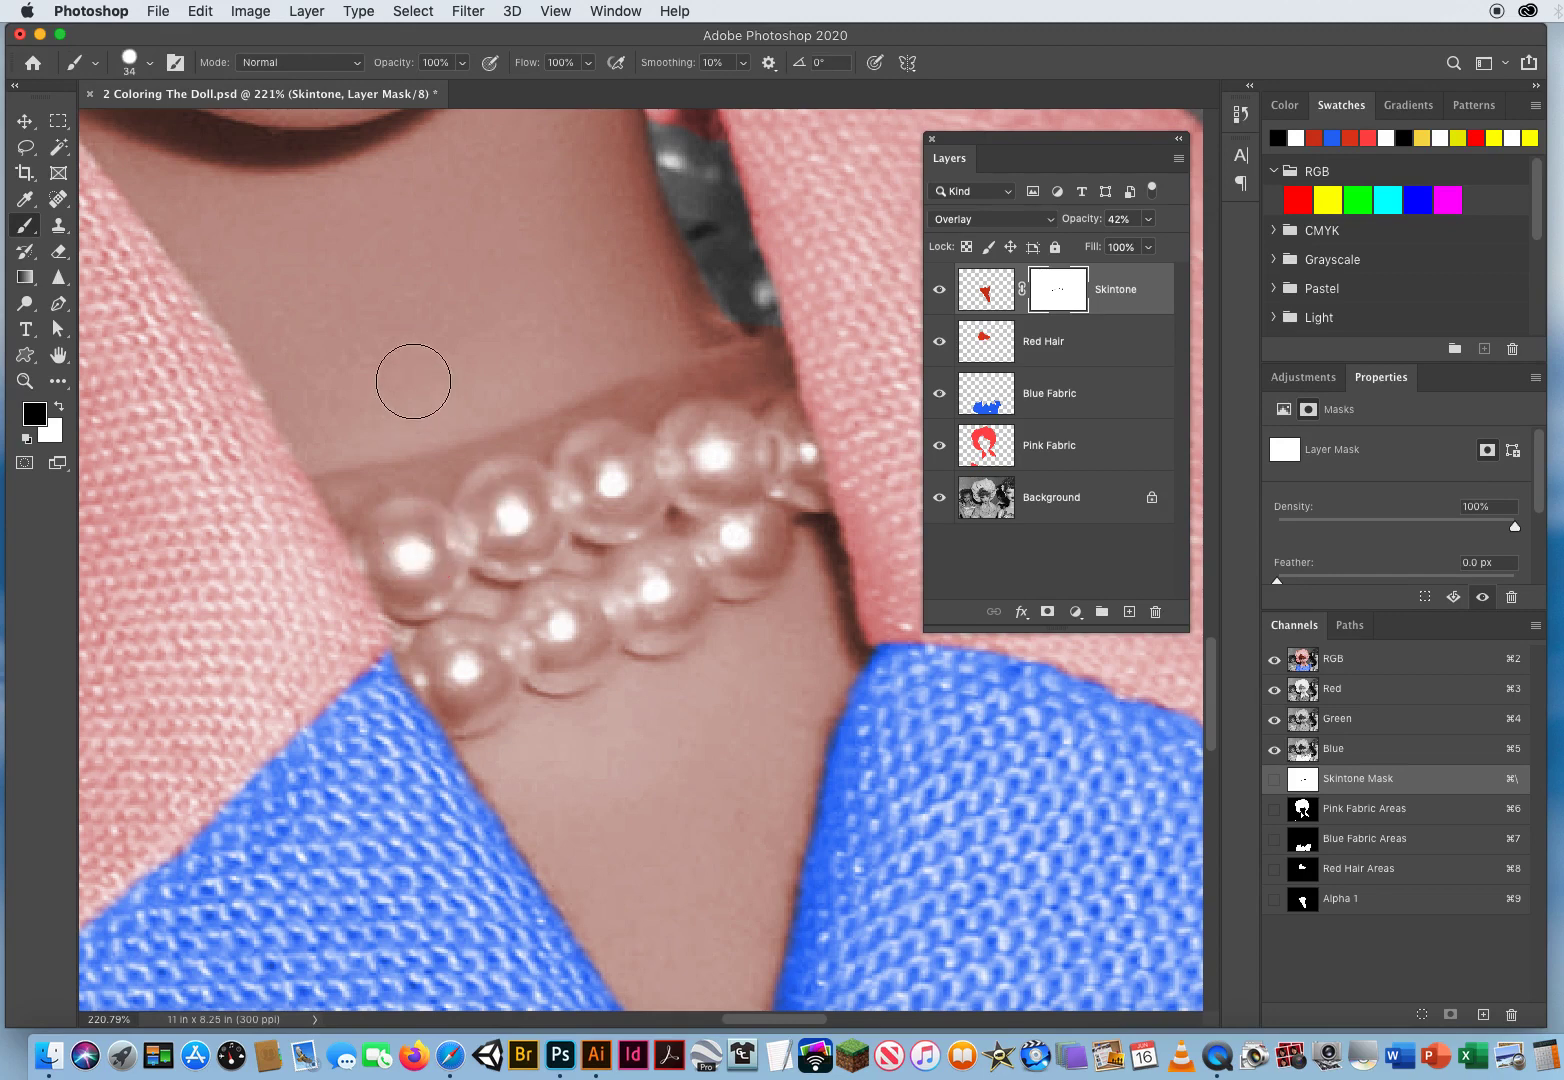
pyautogui.moveTo(413, 375)
pyautogui.mouseDown()
pyautogui.moveTo(490, 380)
pyautogui.moveTo(436, 377)
pyautogui.mouseUp()
pyautogui.click(410, 558)
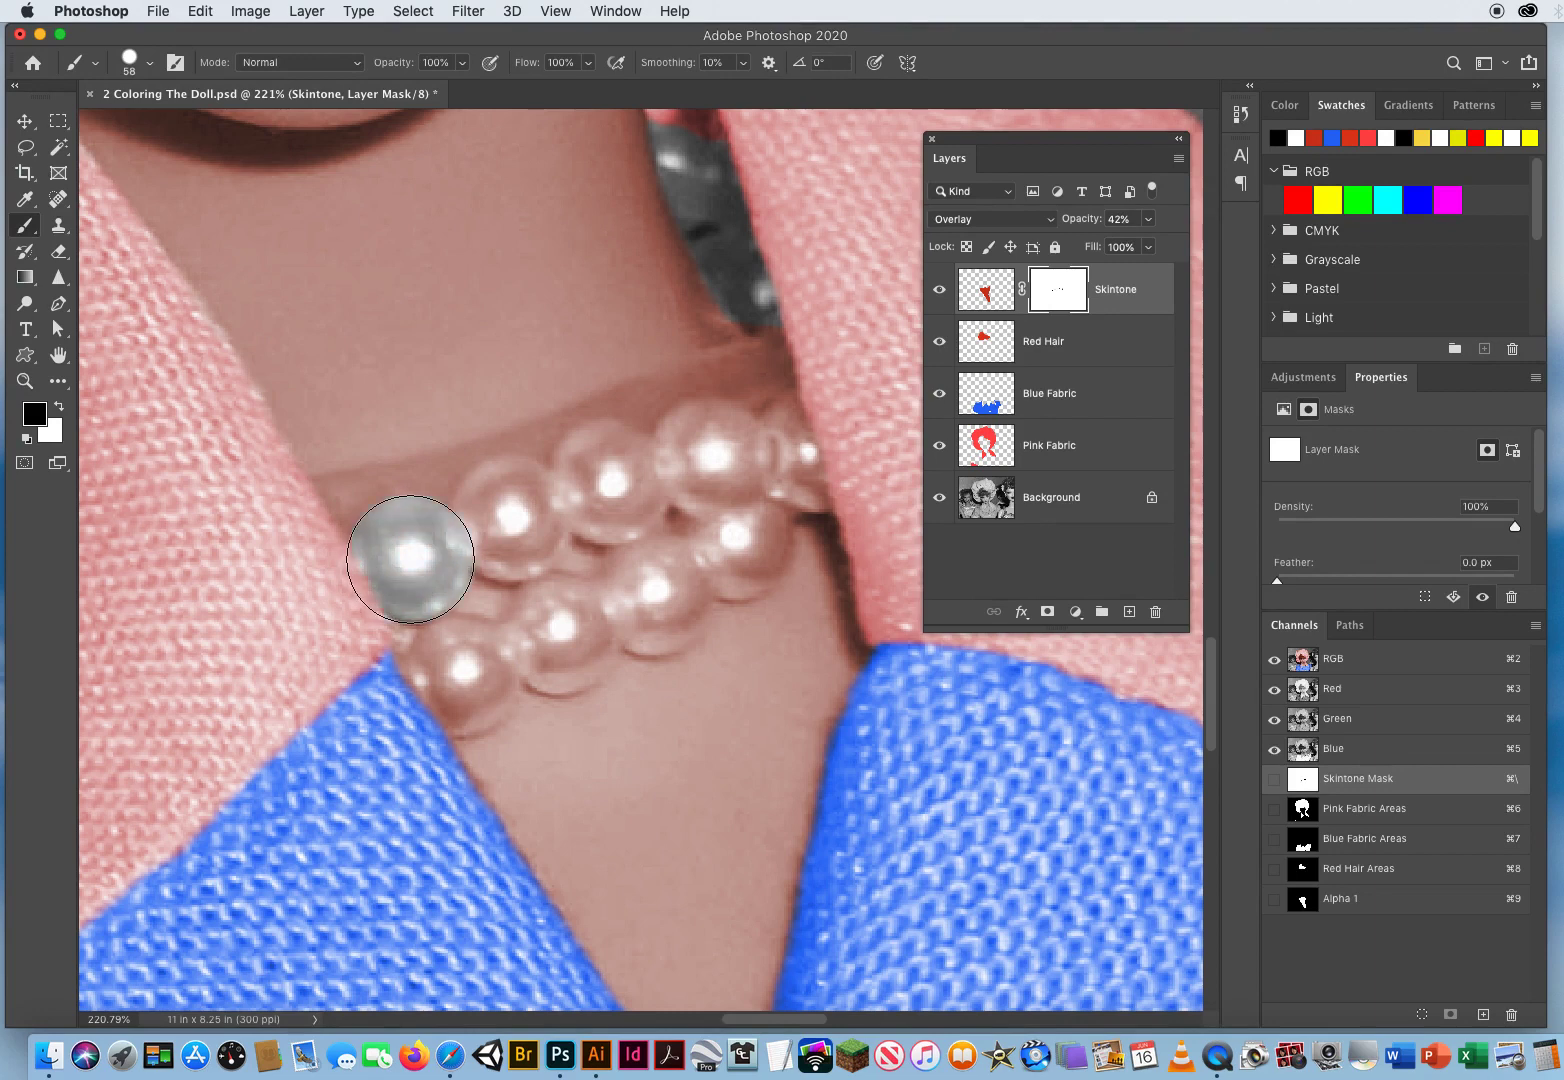
pyautogui.click(510, 516)
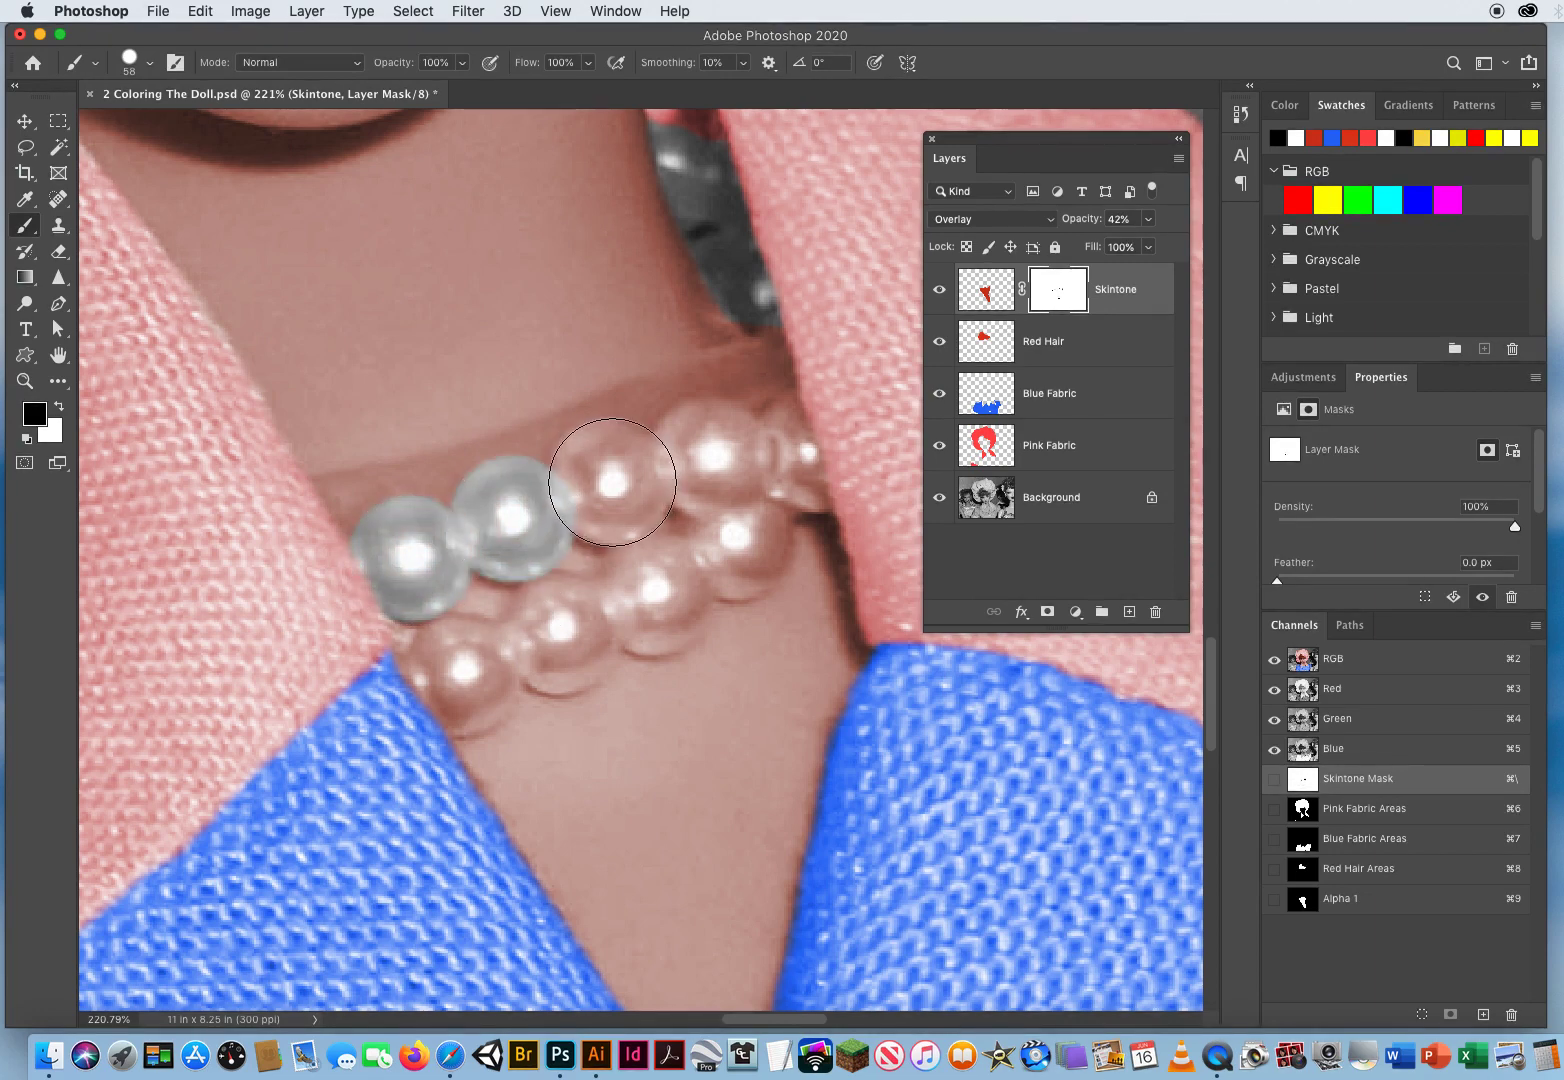
pyautogui.click(612, 482)
pyautogui.click(716, 455)
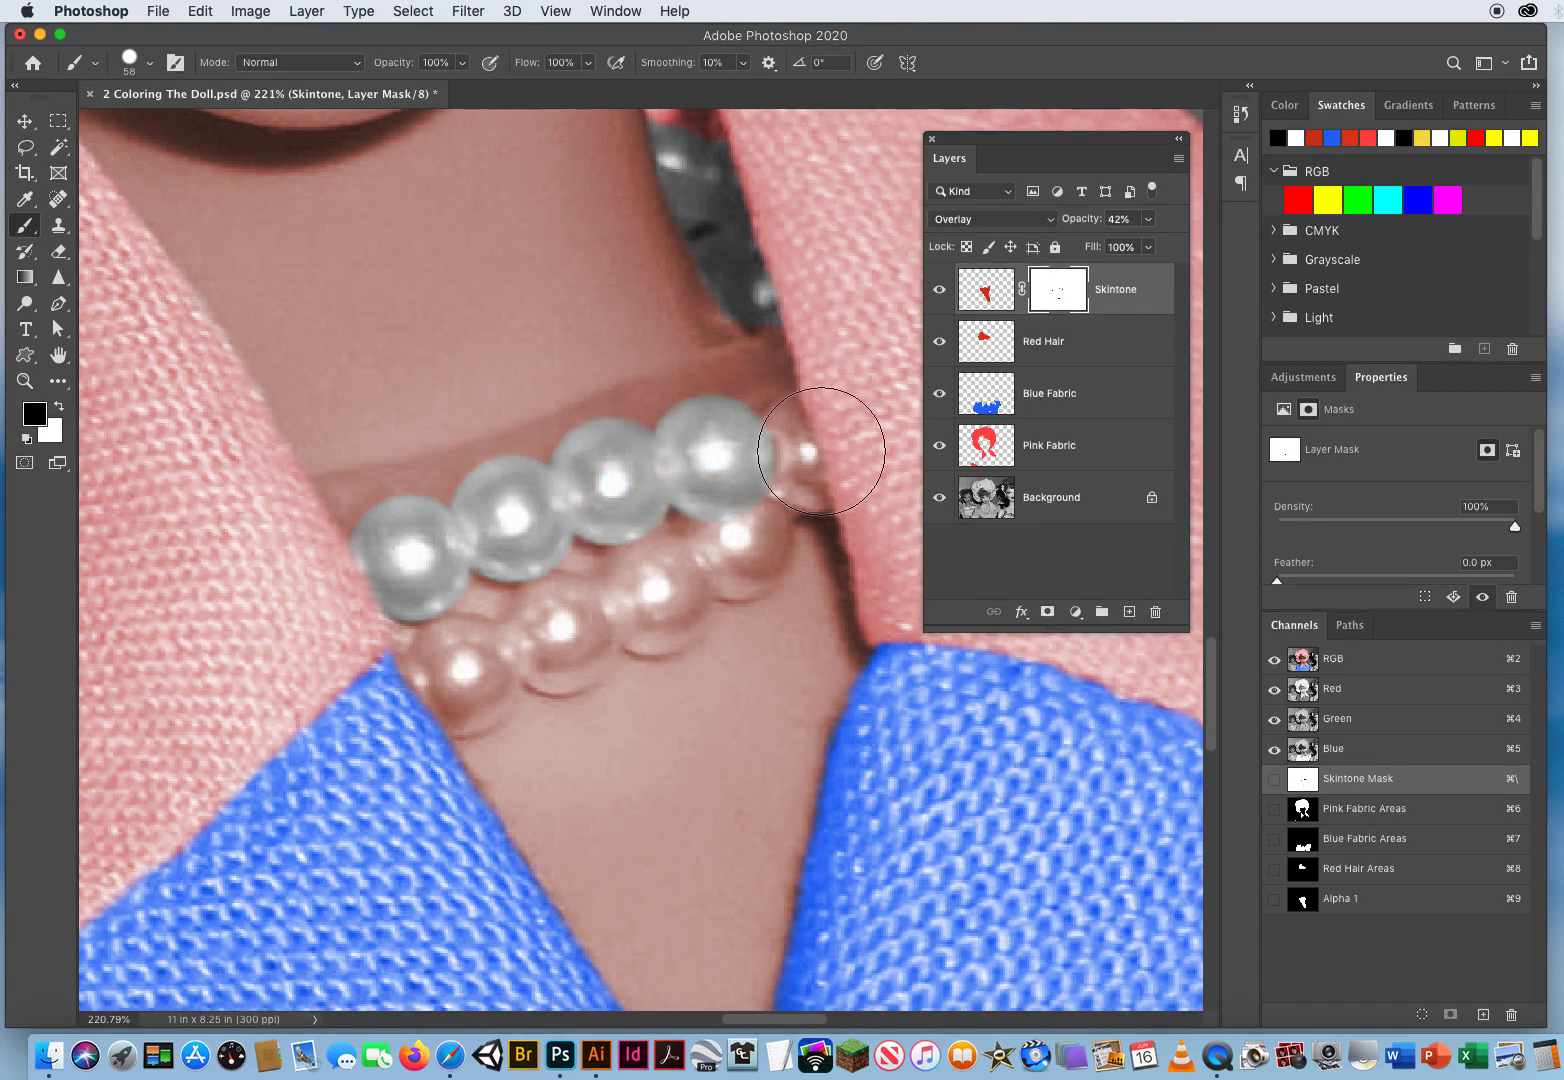
pyautogui.click(821, 451)
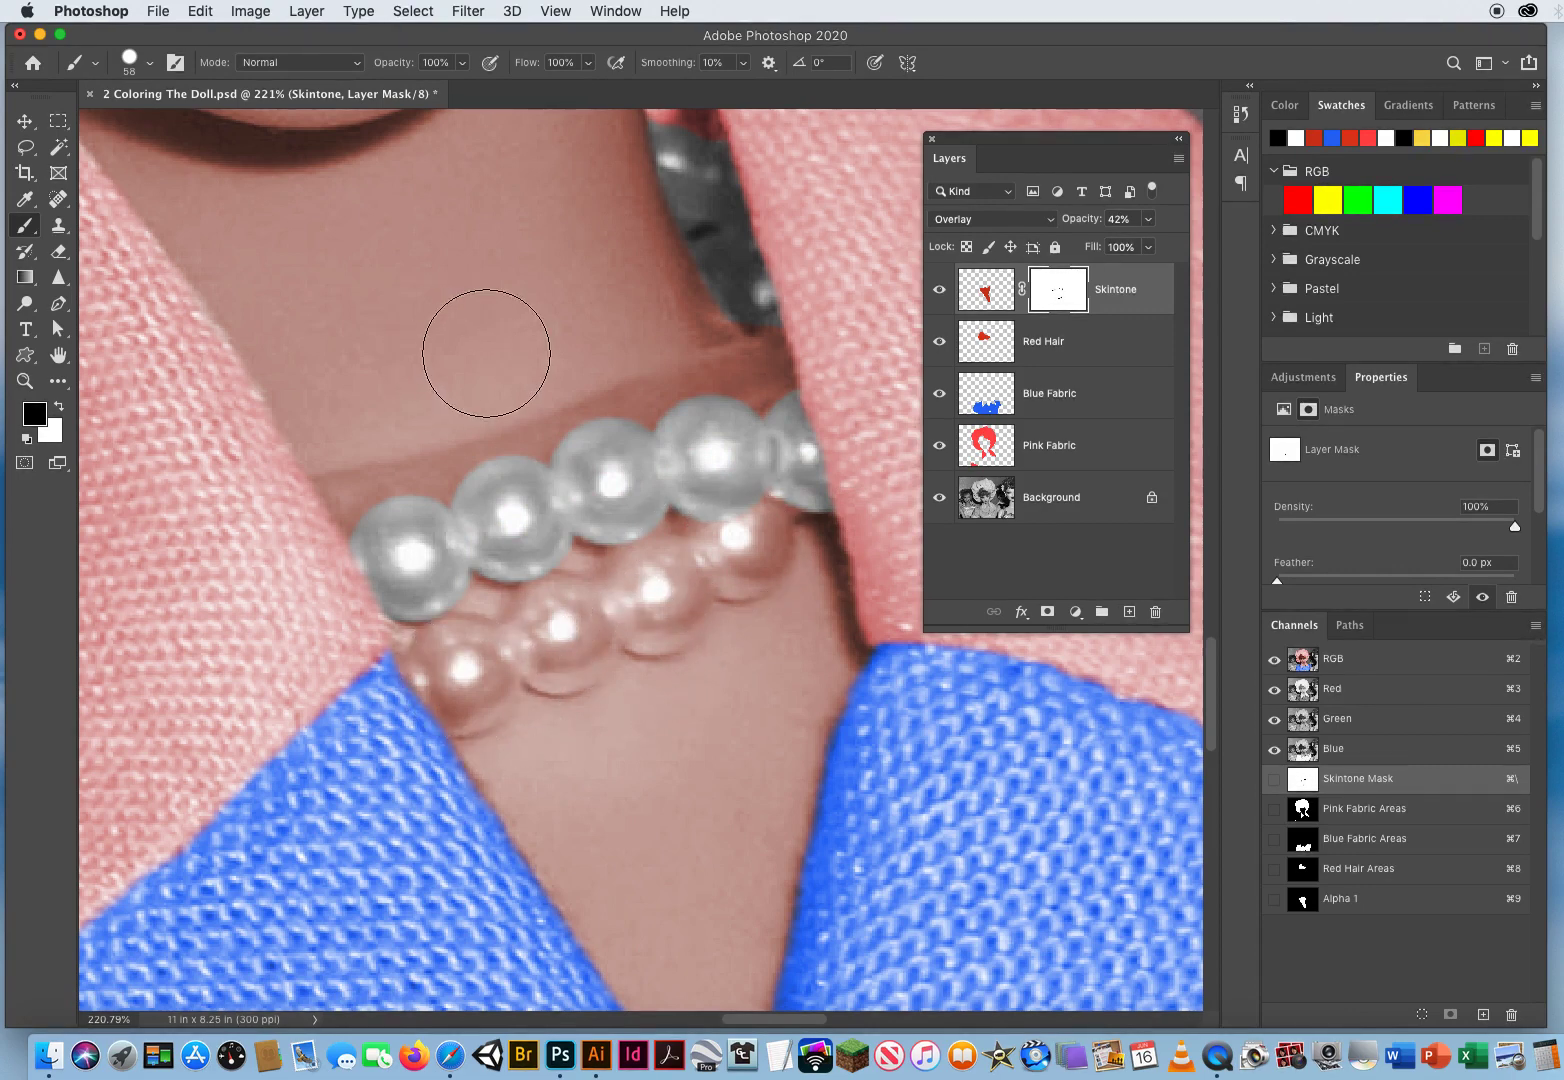
# - Paint black on the Skintone mask over each pearl of the necklace's lower strand, resizing the brush between 56 and 31
pyautogui.keyDown('ctrl'); pyautogui.keyDown('alt'); pyautogui.moveTo(486, 353); pyautogui.dragTo(478, 353); pyautogui.keyUp('alt'); pyautogui.keyUp('ctrl')
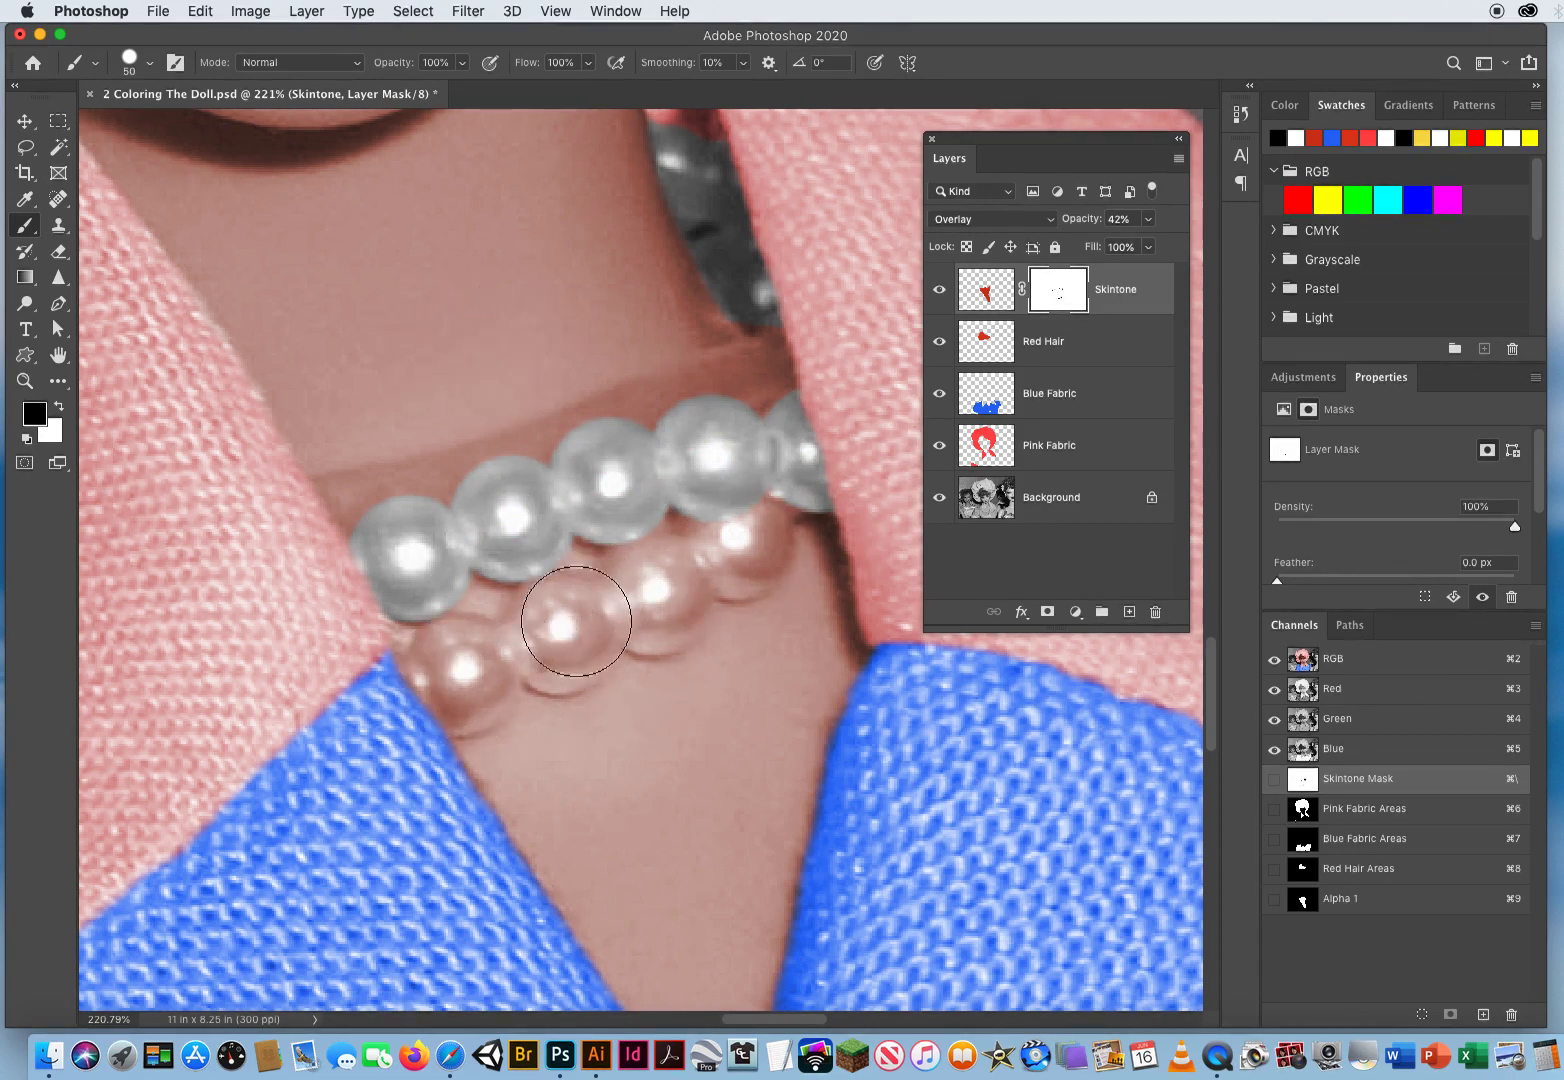
pyautogui.keyDown('ctrl'); pyautogui.keyDown('alt'); pyautogui.moveTo(558, 628); pyautogui.dragTo(666, 590); pyautogui.keyUp('alt'); pyautogui.keyUp('ctrl')
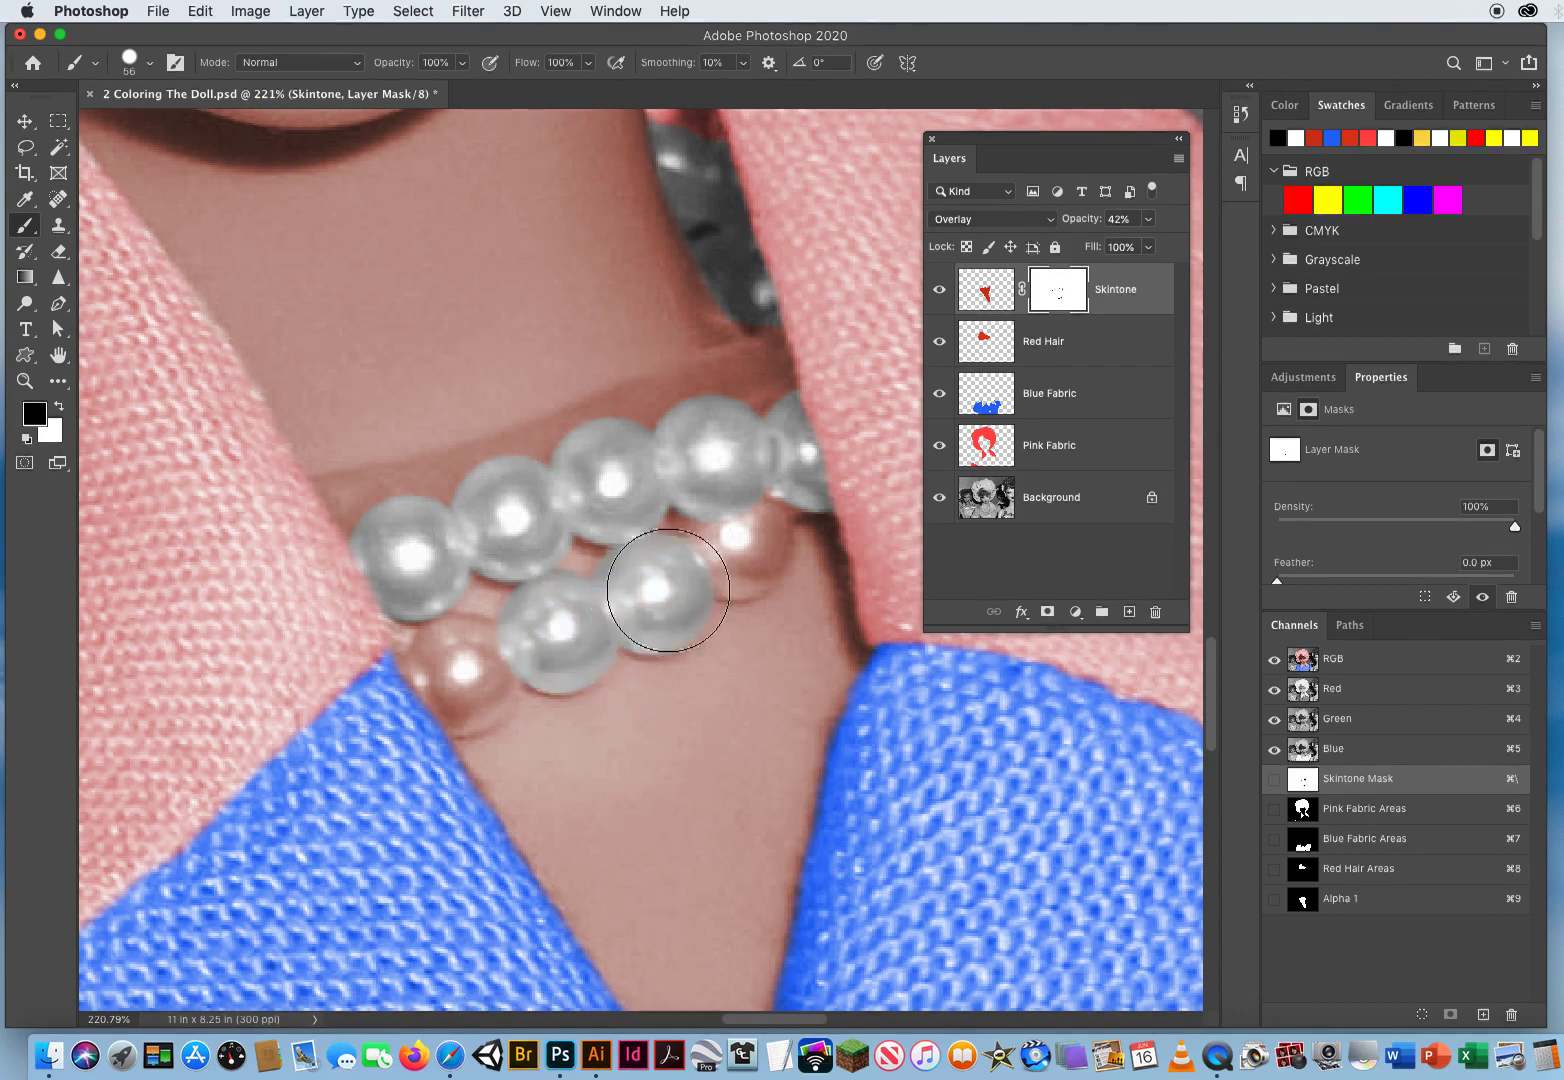
pyautogui.moveTo(745, 548)
pyautogui.keyDown('ctrl'); pyautogui.keyDown('alt'); pyautogui.mouseDown()
pyautogui.moveTo(712, 534)
pyautogui.moveTo(725, 558)
pyautogui.moveTo(754, 555)
pyautogui.moveTo(740, 524)
pyautogui.moveTo(765, 503)
pyautogui.mouseUp(); pyautogui.keyUp('alt'); pyautogui.keyUp('ctrl')
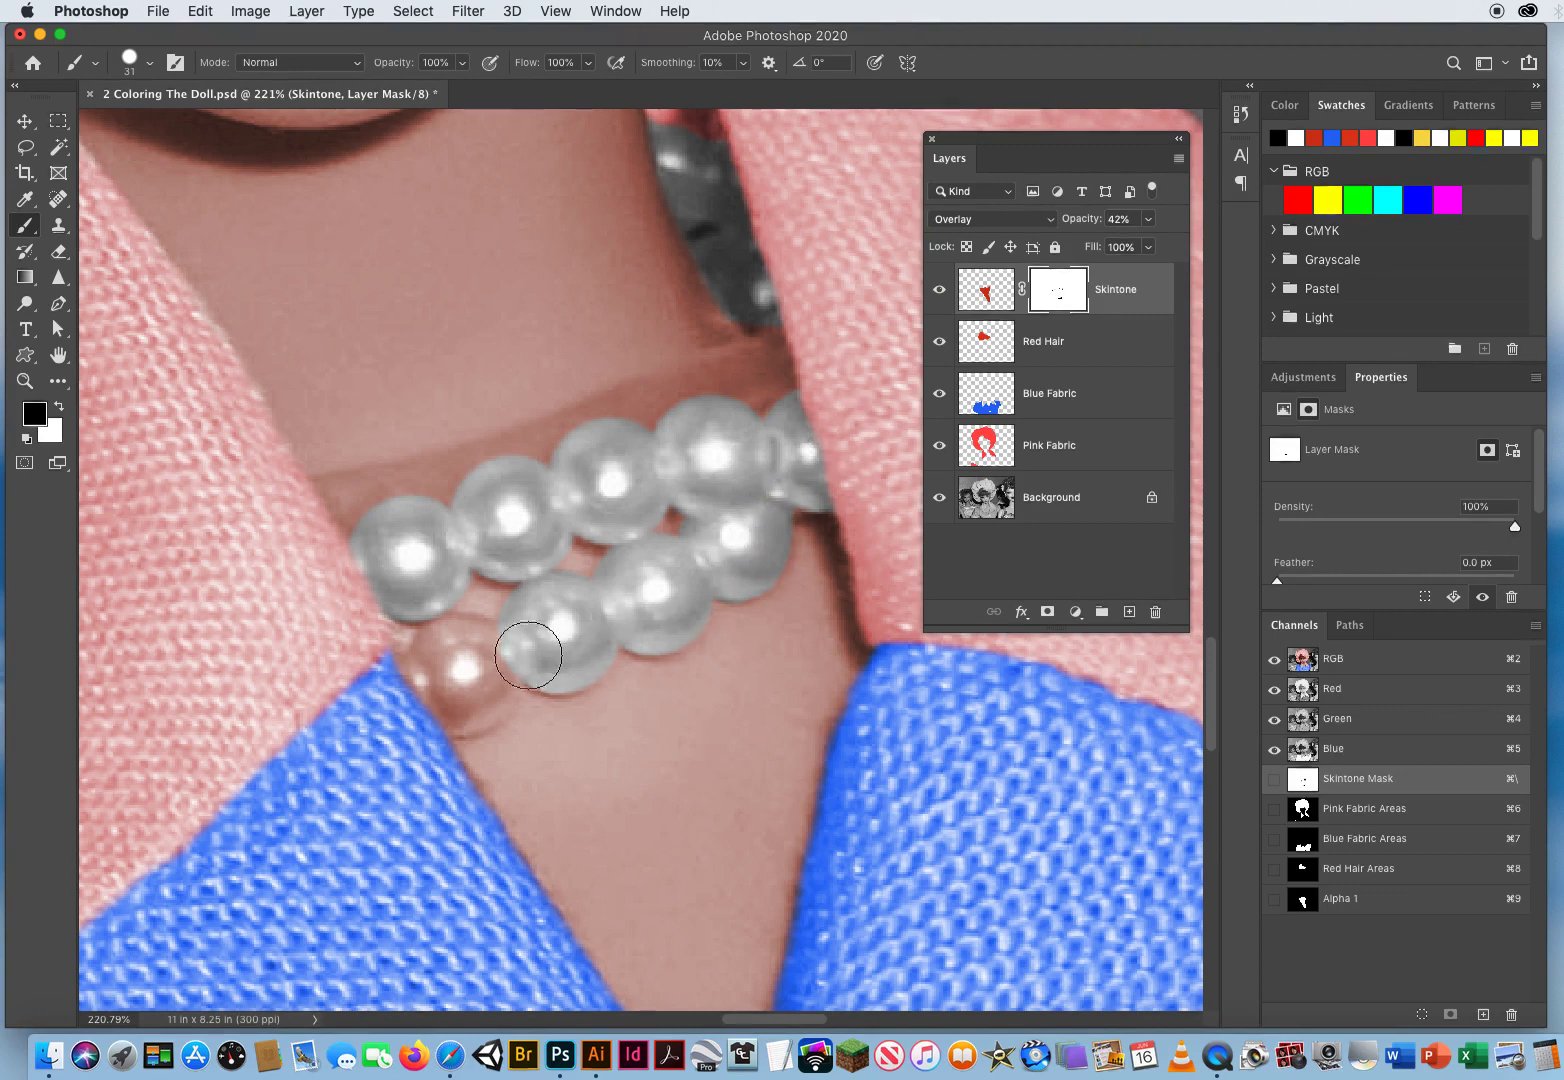
pyautogui.moveTo(528, 655)
pyautogui.mouseDown()
pyautogui.moveTo(446, 648)
pyautogui.moveTo(428, 676)
pyautogui.moveTo(439, 693)
pyautogui.moveTo(462, 702)
pyautogui.moveTo(485, 683)
pyautogui.moveTo(439, 700)
pyautogui.mouseUp()
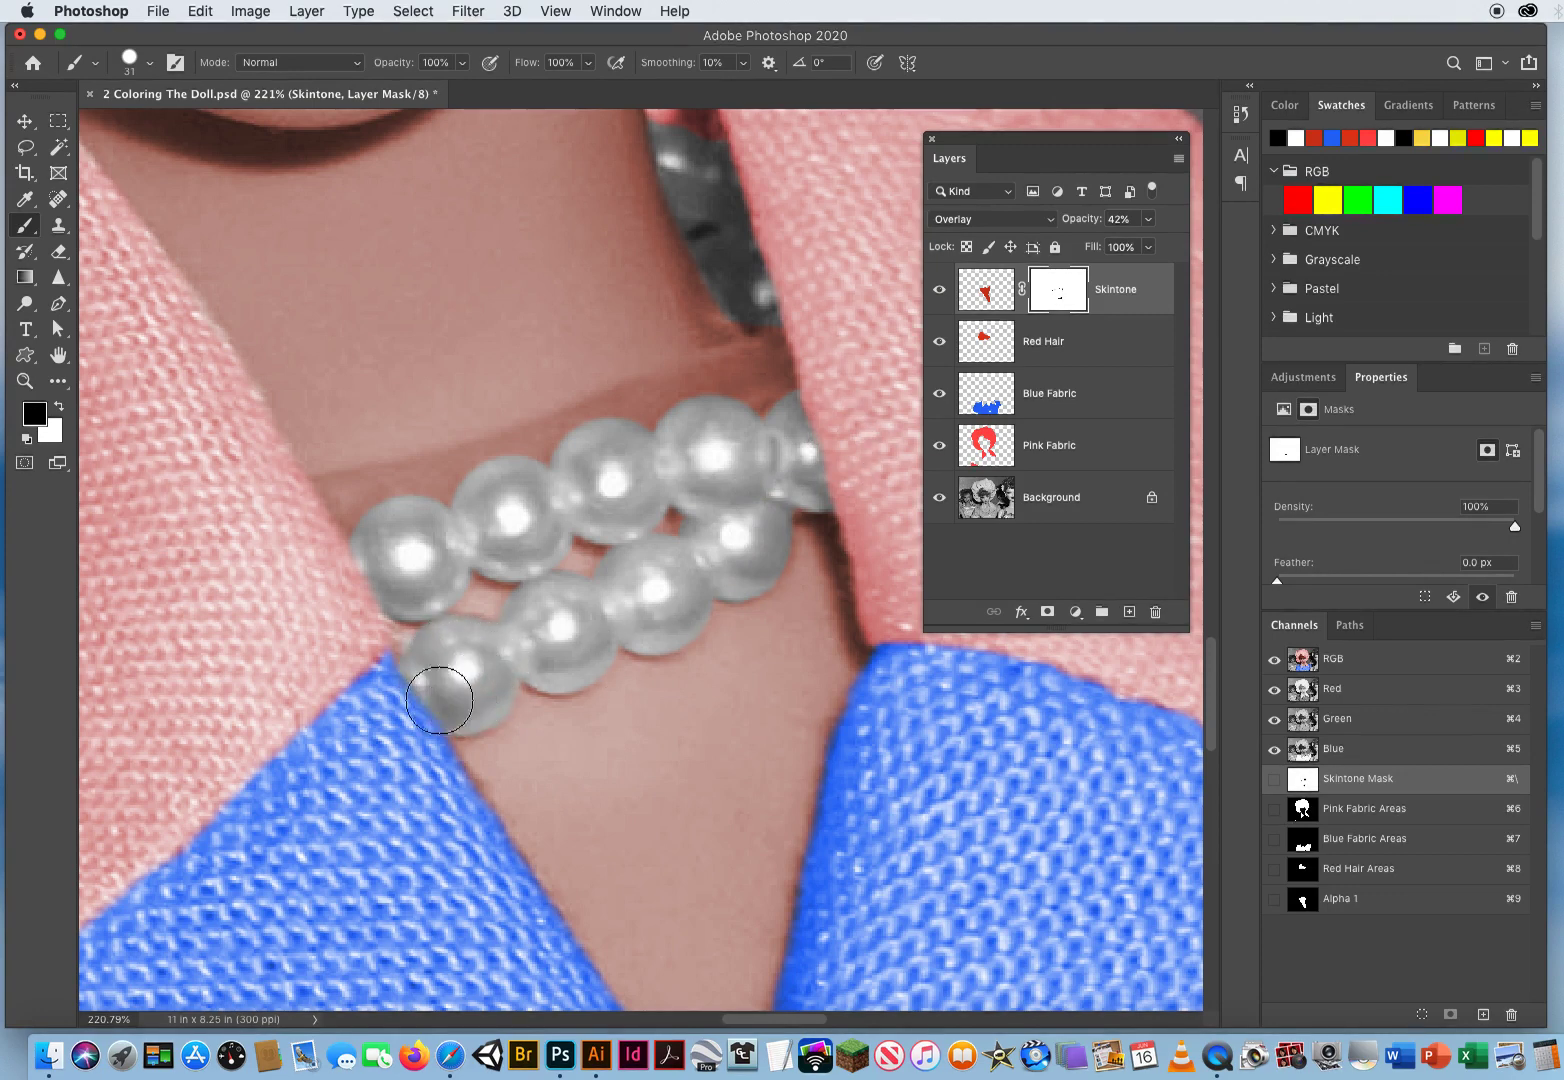
# - Add a new layer above Skintone and name it Blue Eyes
pyautogui.click(28, 383)
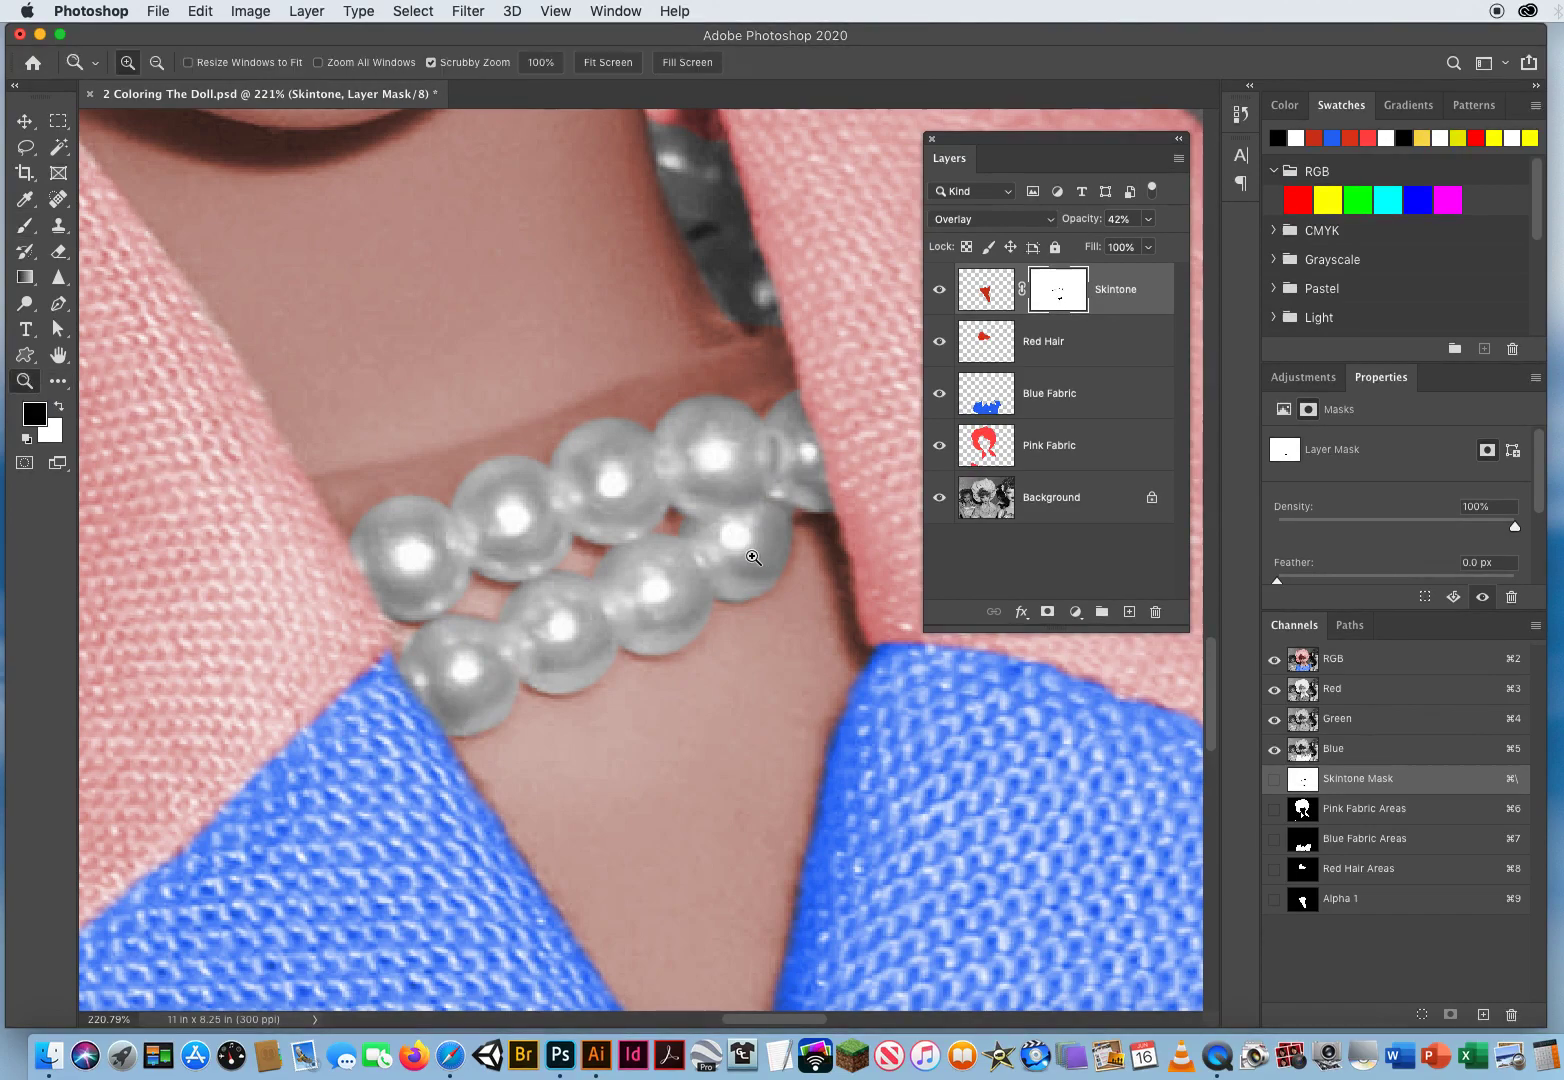
pyautogui.moveTo(753, 557); pyautogui.dragTo(427, 711)
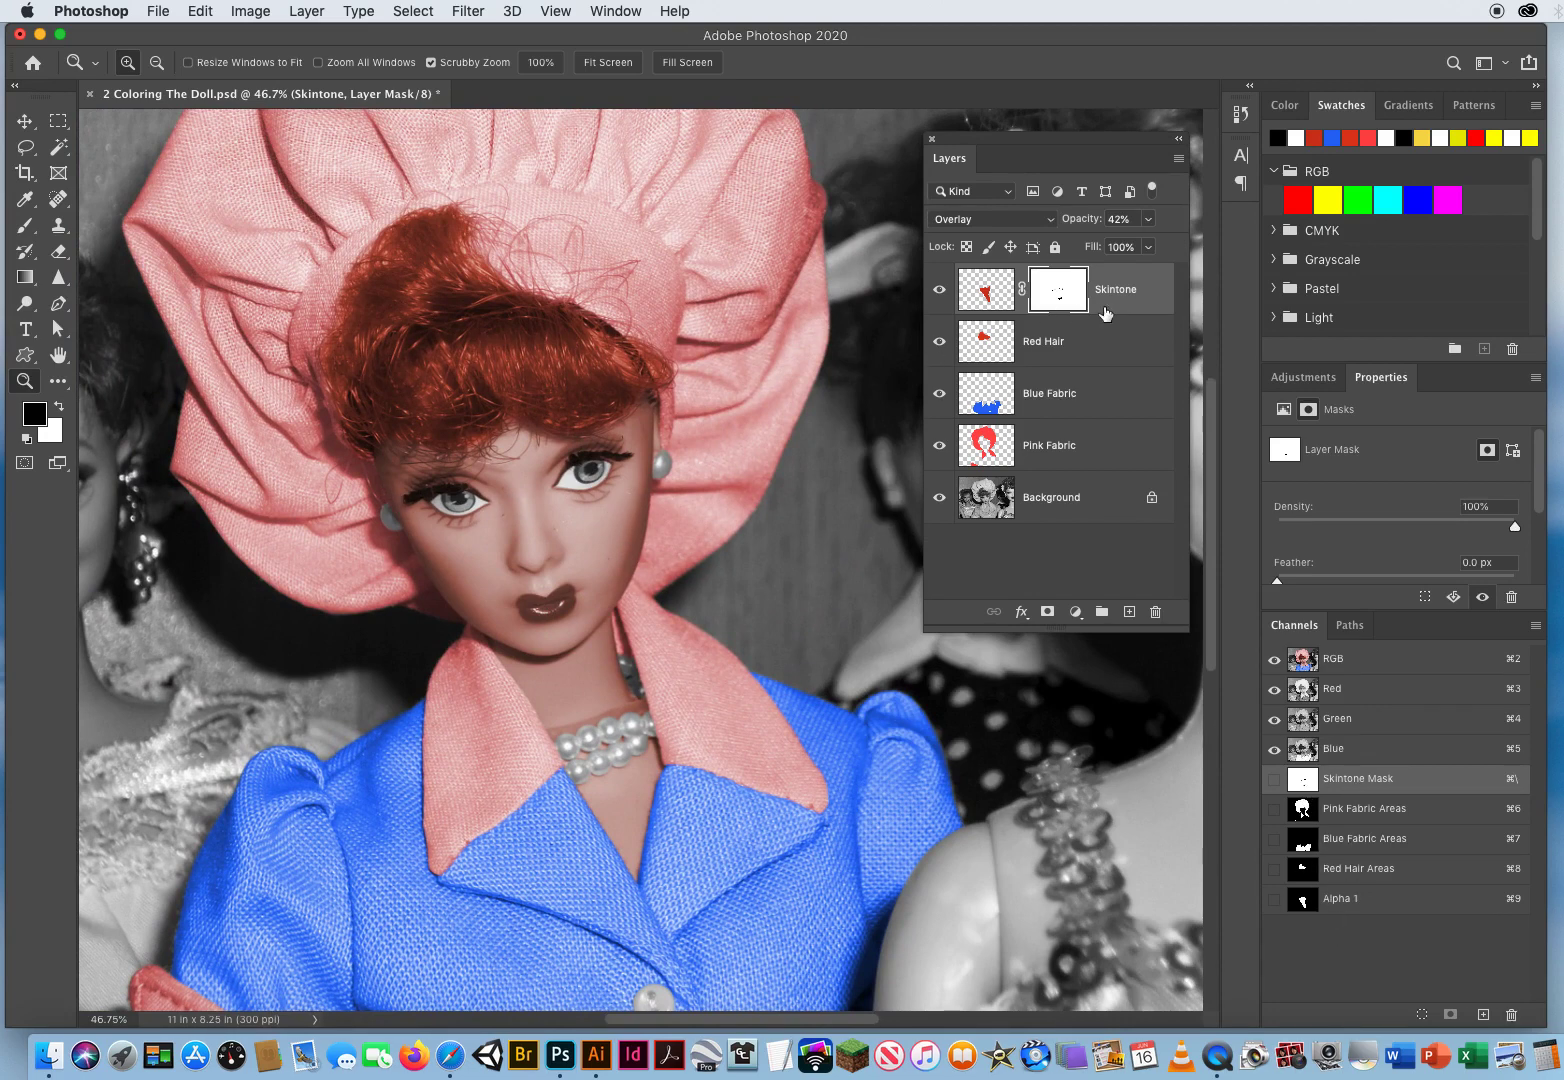
pyautogui.click(1130, 612)
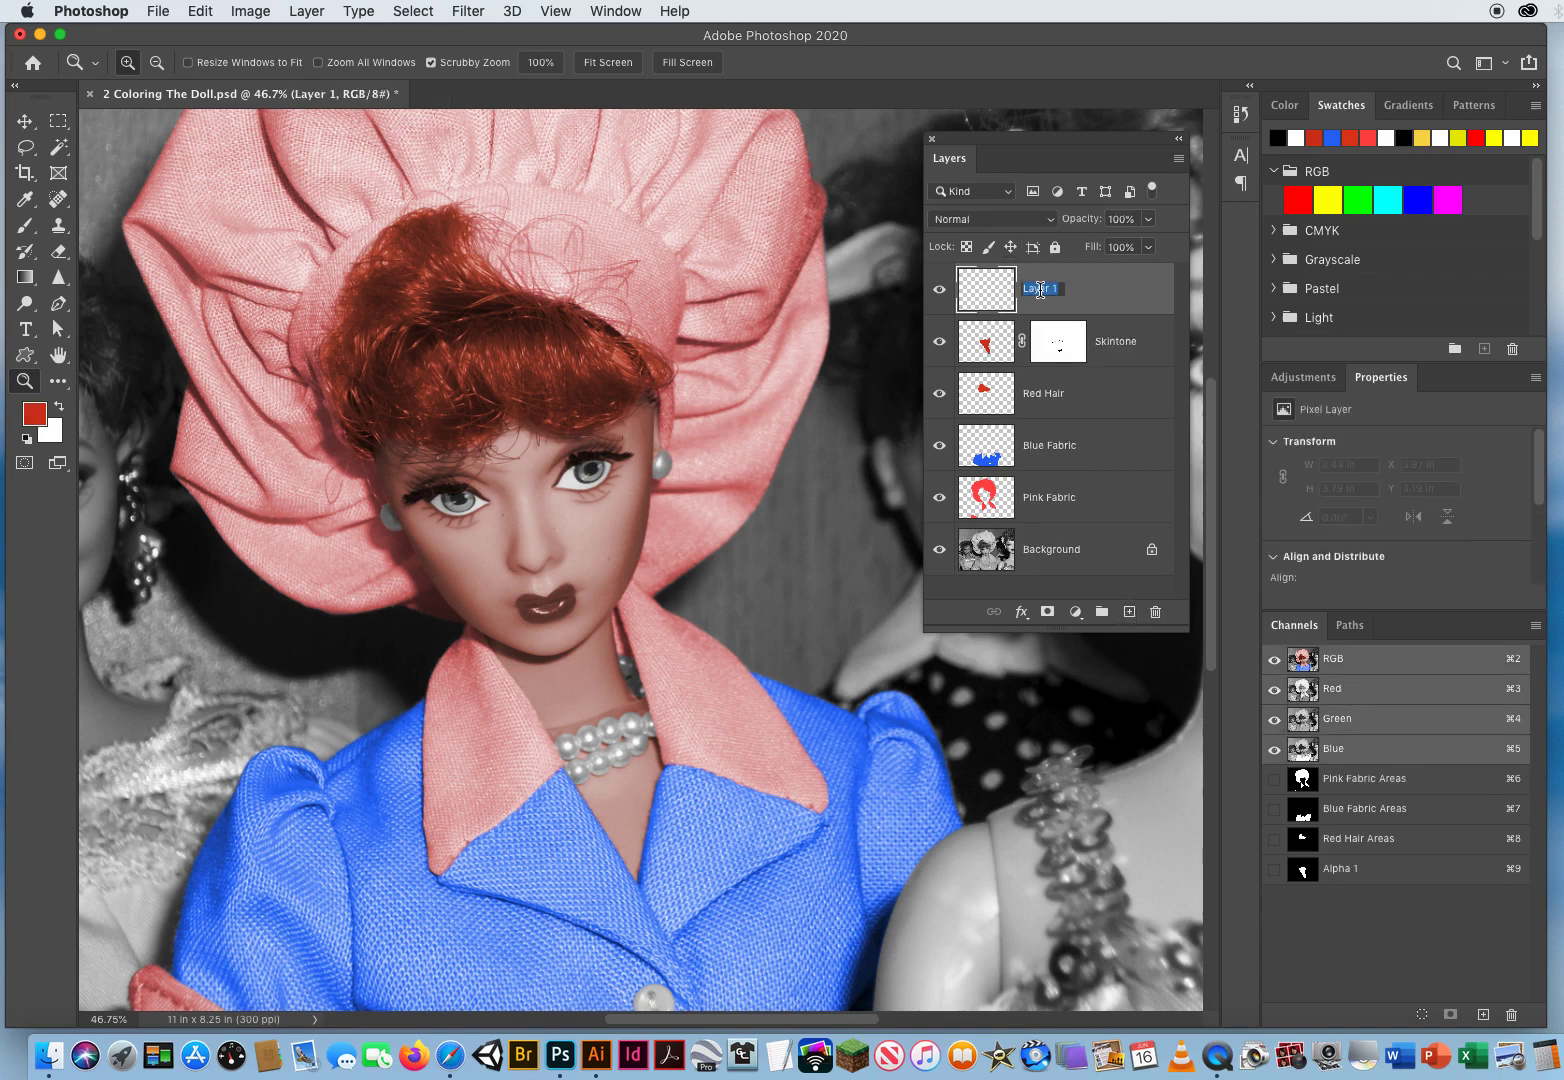
pyautogui.write('s')
pyautogui.press('Return')
# - Set the foreground color to a saturated bright blue for tinting the doll's eyes
pyautogui.moveTo(462, 488); pyautogui.dragTo(440, 445)
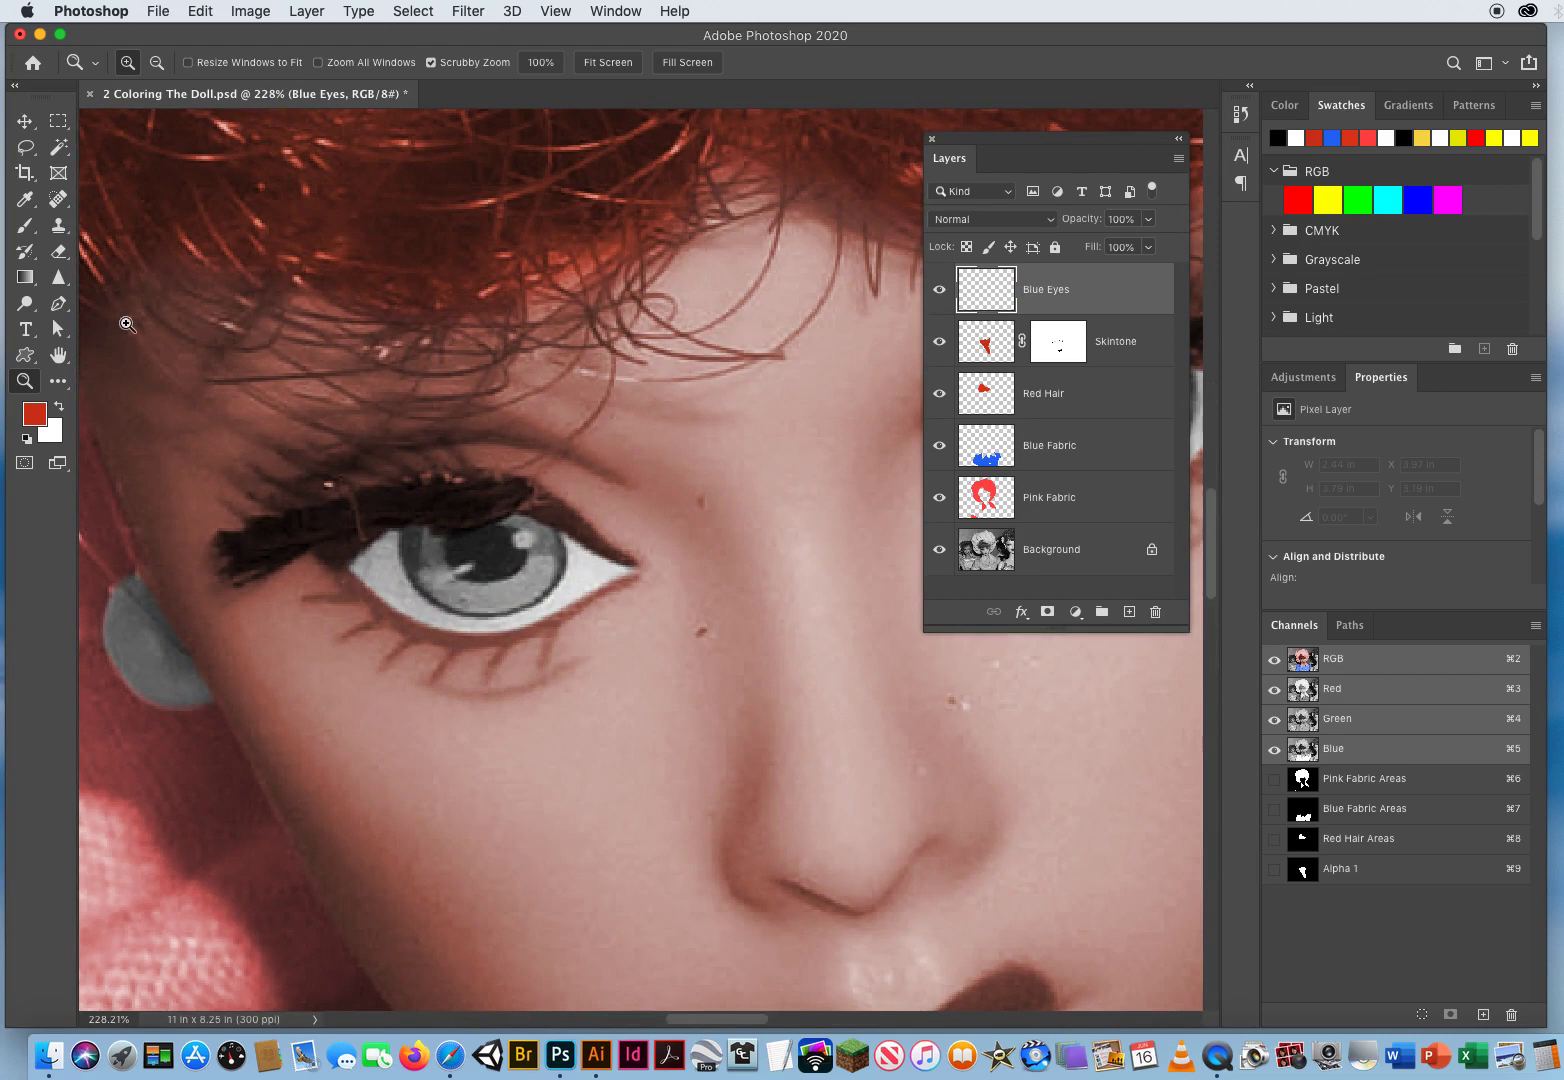
pyautogui.click(38, 417)
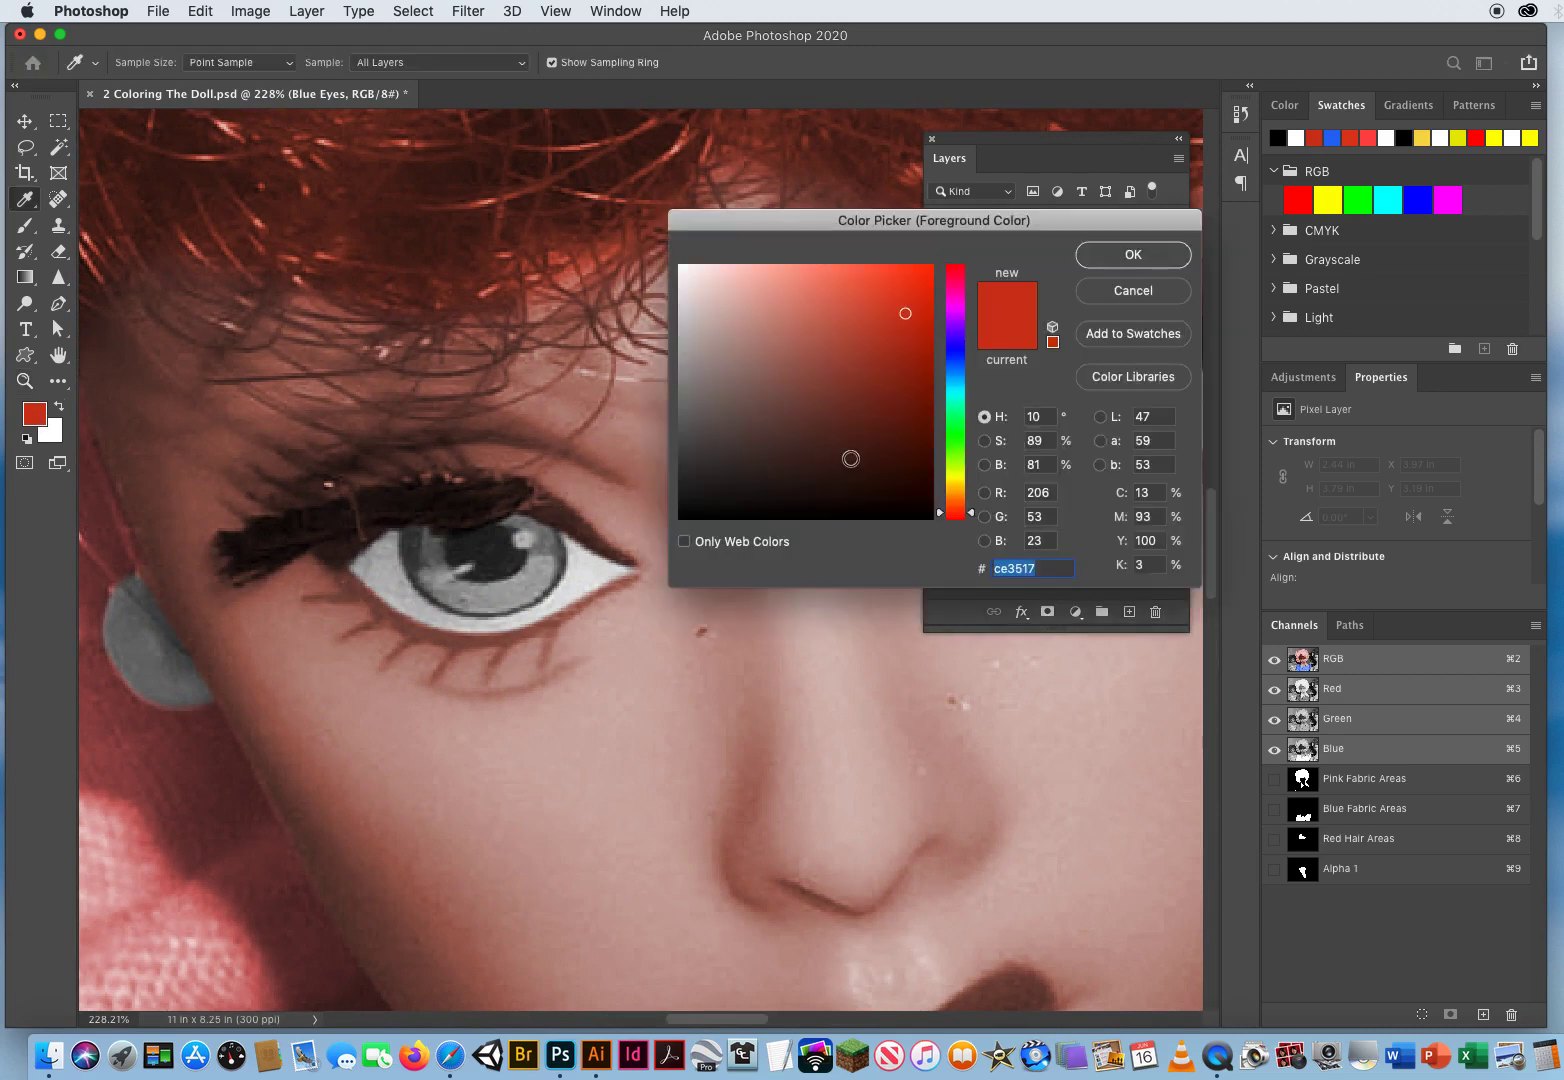
pyautogui.moveTo(949, 349); pyautogui.dragTo(958, 364)
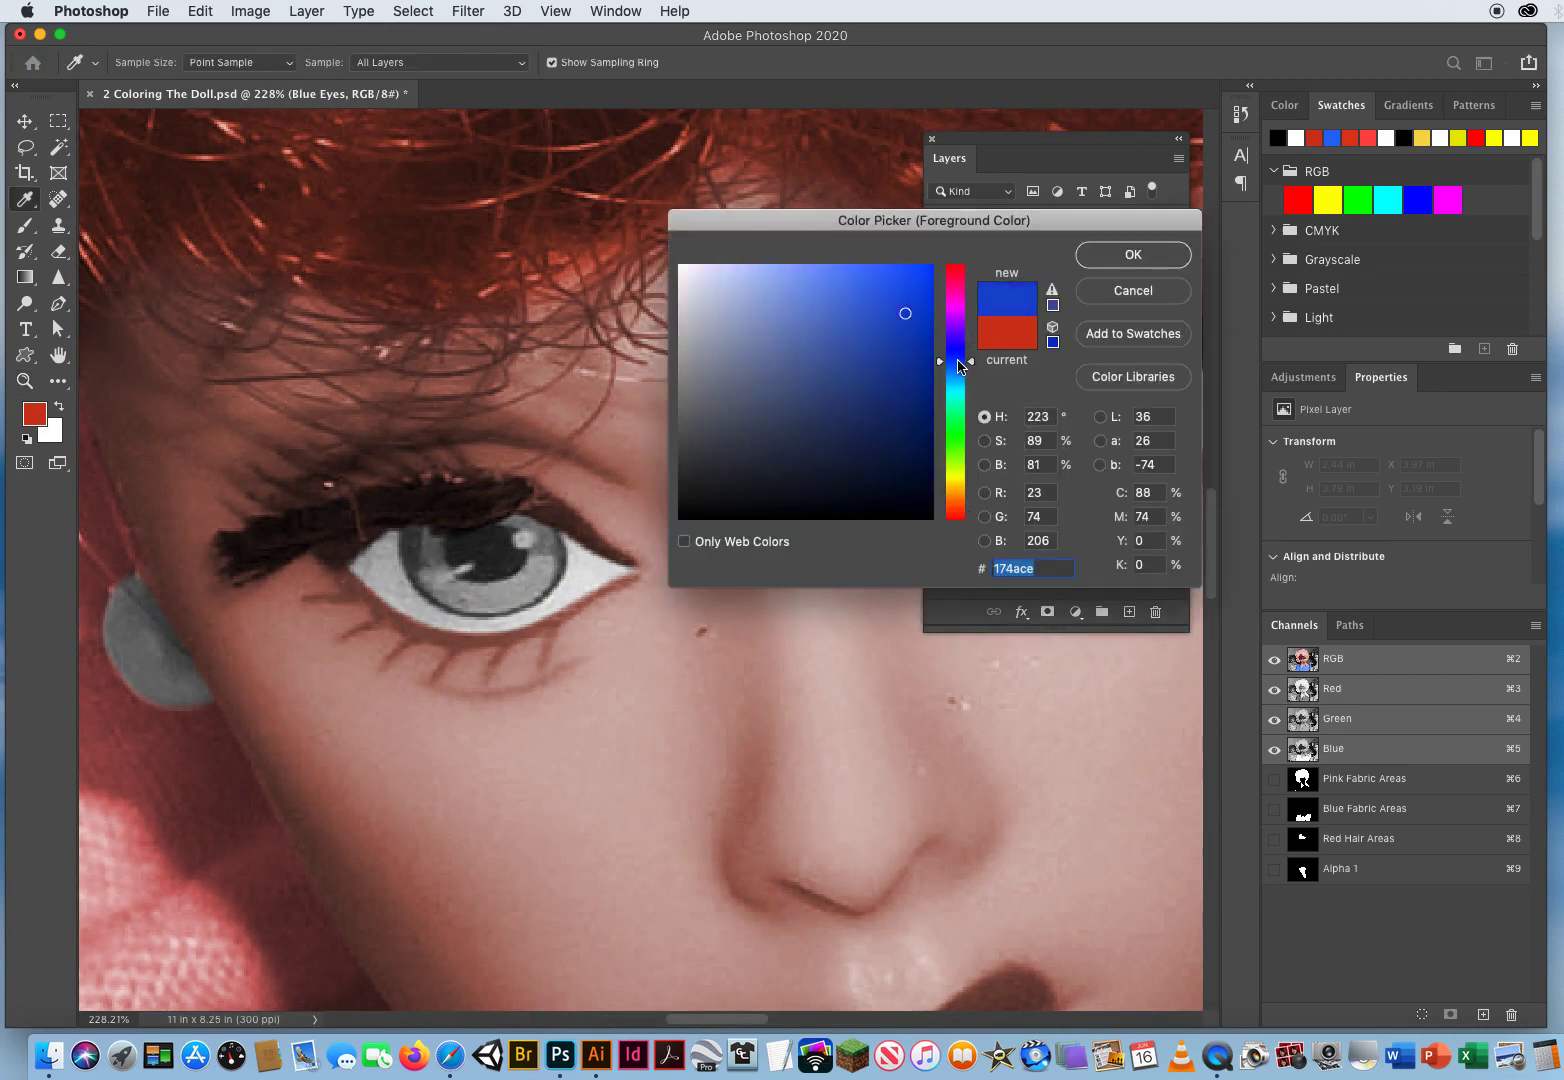
pyautogui.click(1117, 257)
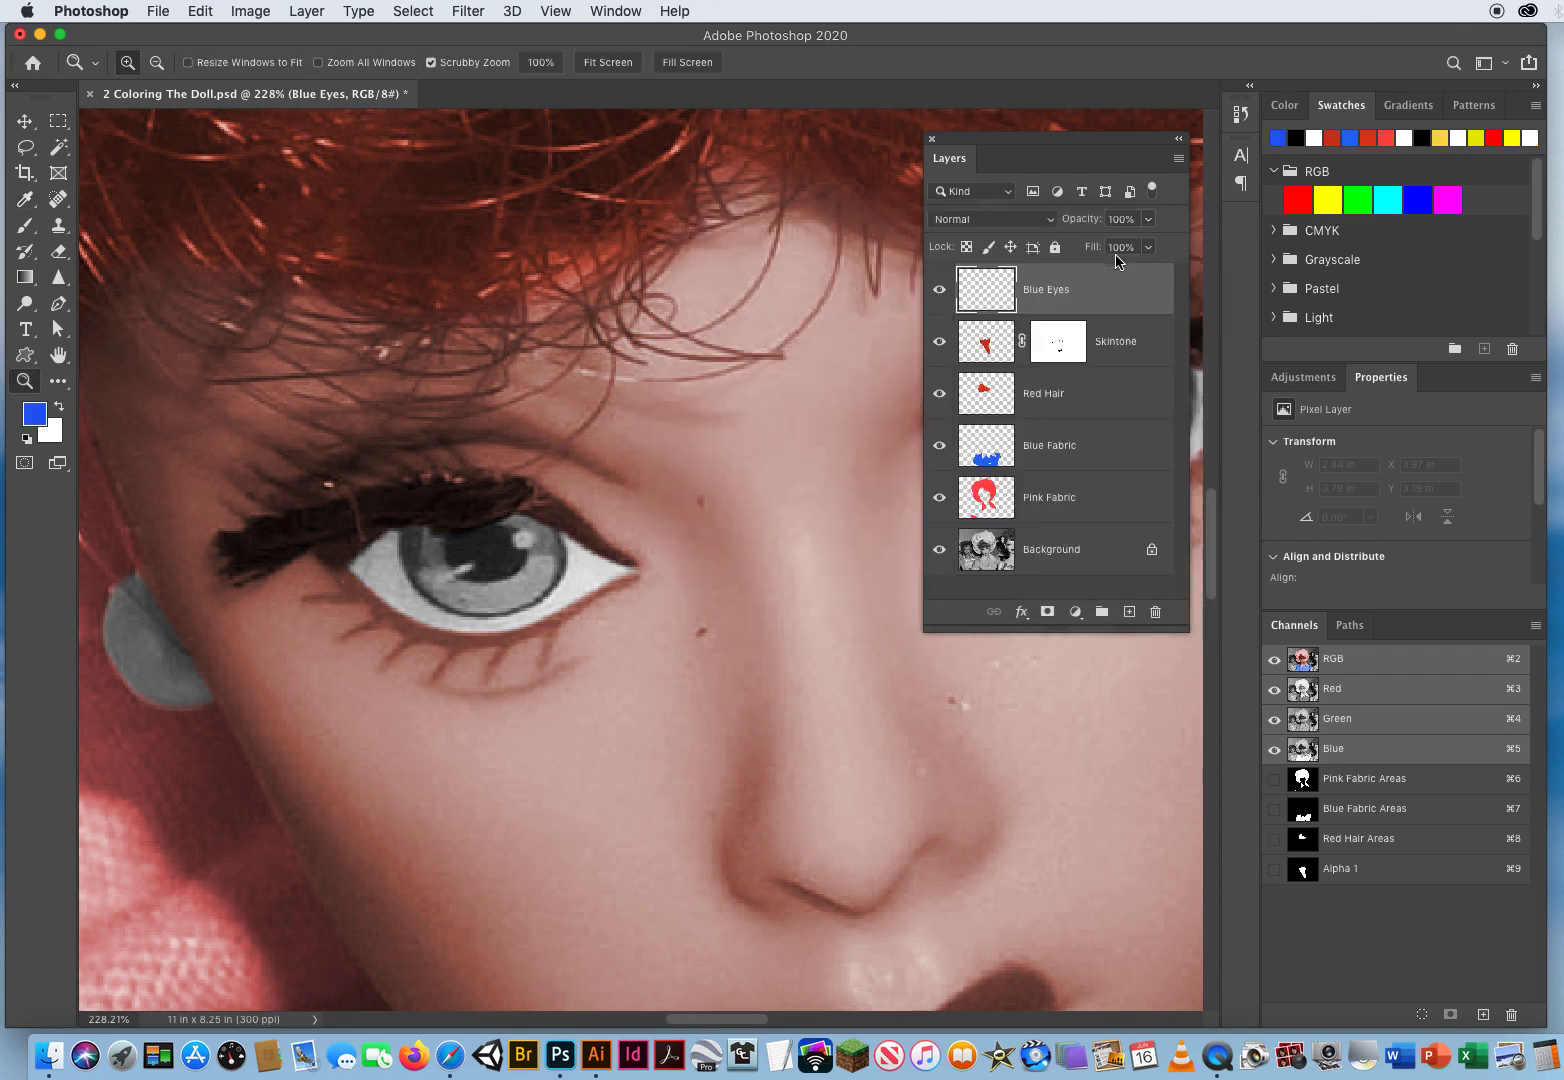
# - Set the Blue Eyes layer to Overlay and paint blue around the first eye's iris with a size 12 brush
pyautogui.click(25, 225)
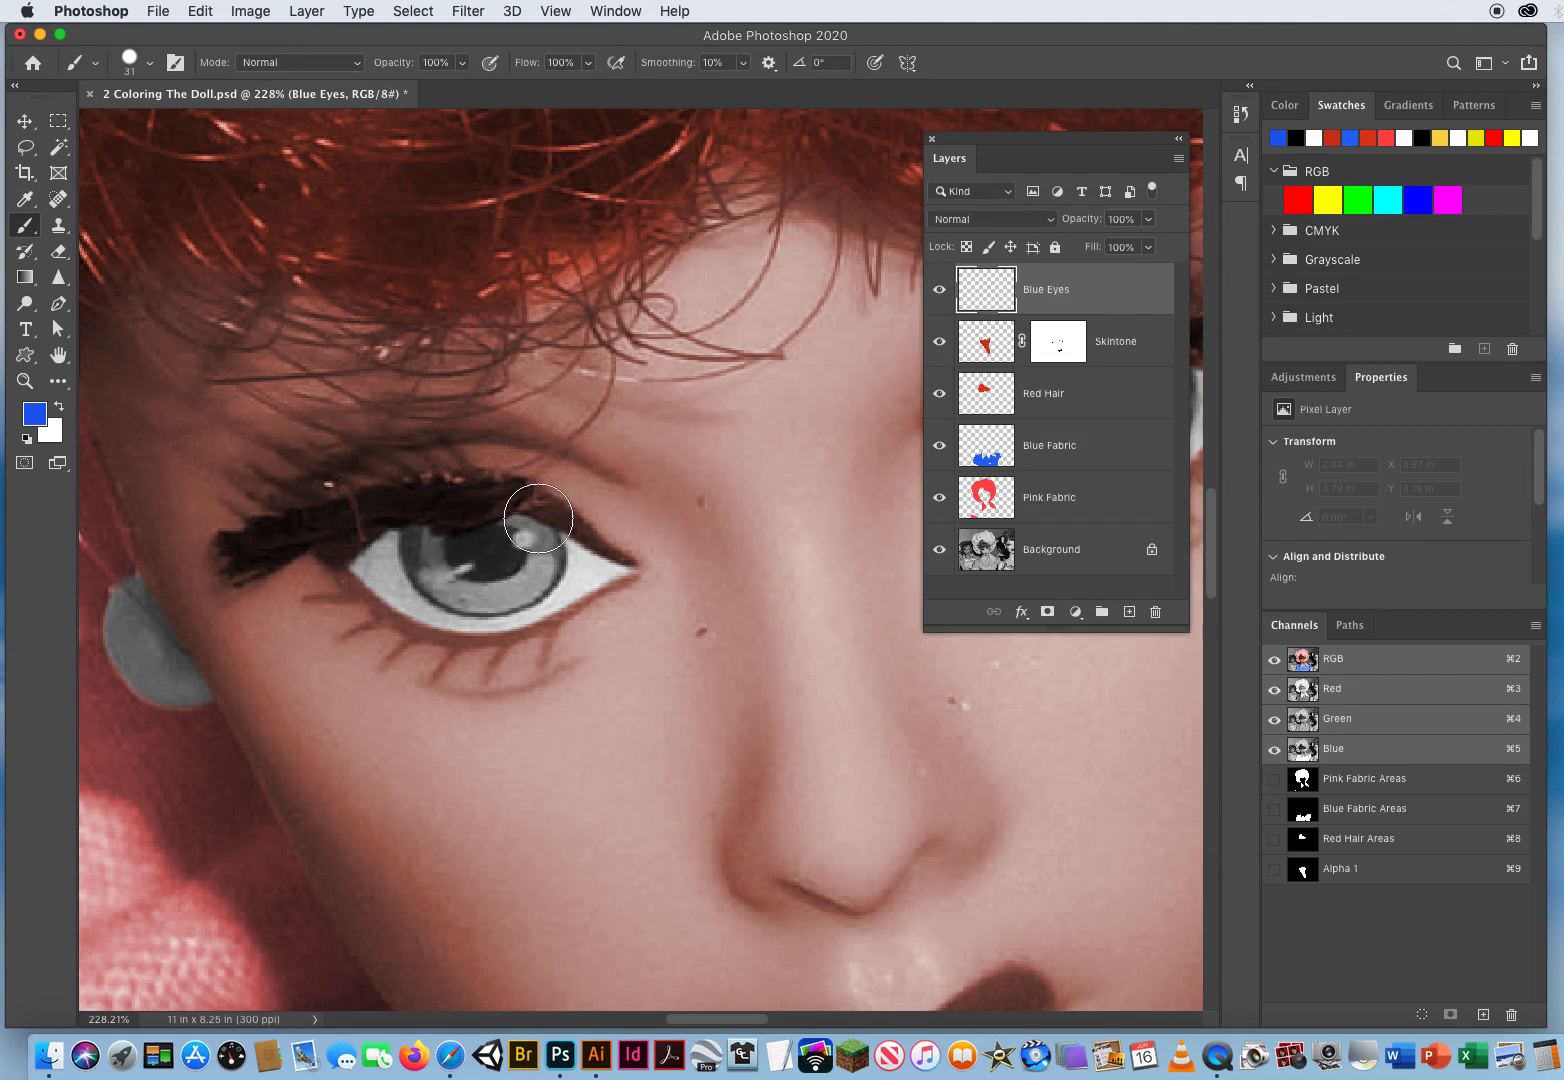
pyautogui.click(977, 222)
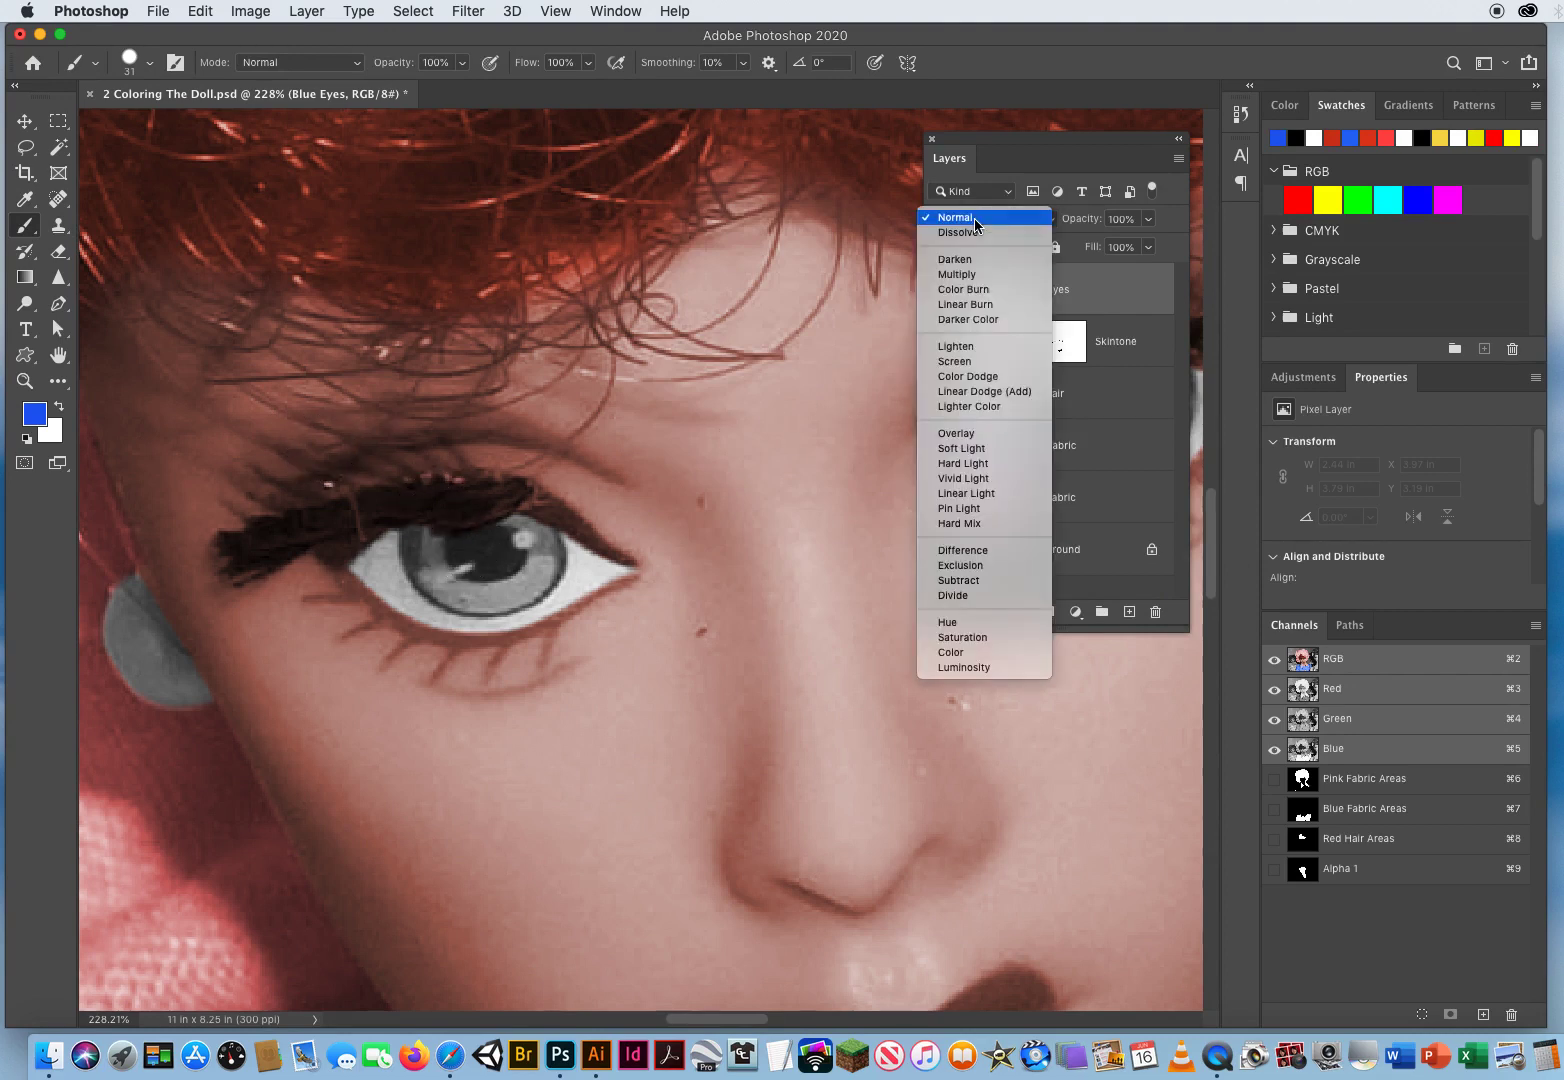
pyautogui.click(971, 436)
pyautogui.moveTo(485, 545); pyautogui.dragTo(462, 551)
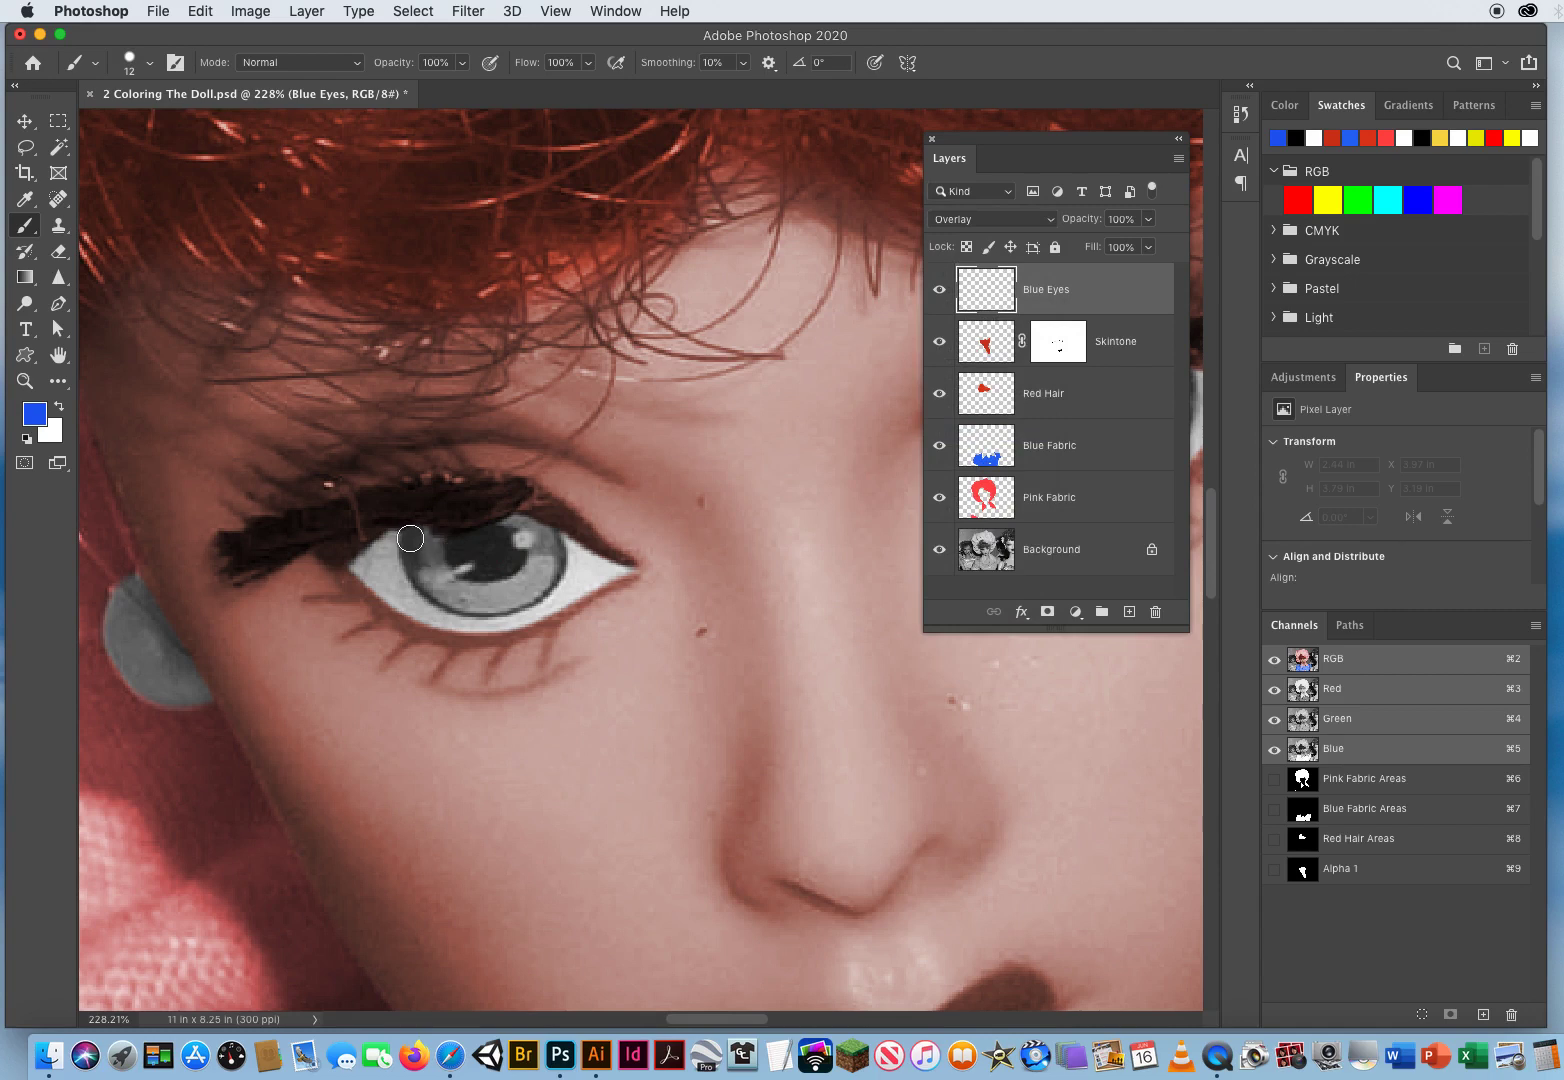
pyautogui.moveTo(425, 576)
pyautogui.mouseDown()
pyautogui.moveTo(534, 587)
pyautogui.moveTo(550, 548)
pyautogui.moveTo(519, 528)
pyautogui.moveTo(549, 563)
pyautogui.moveTo(519, 570)
pyautogui.moveTo(515, 555)
pyautogui.moveTo(548, 561)
pyautogui.mouseUp()
# - Fill in the rest of that iris and its pupil with blue in Normal mode, and return the Blue Eyes layer to Overlay
pyautogui.click(995, 222)
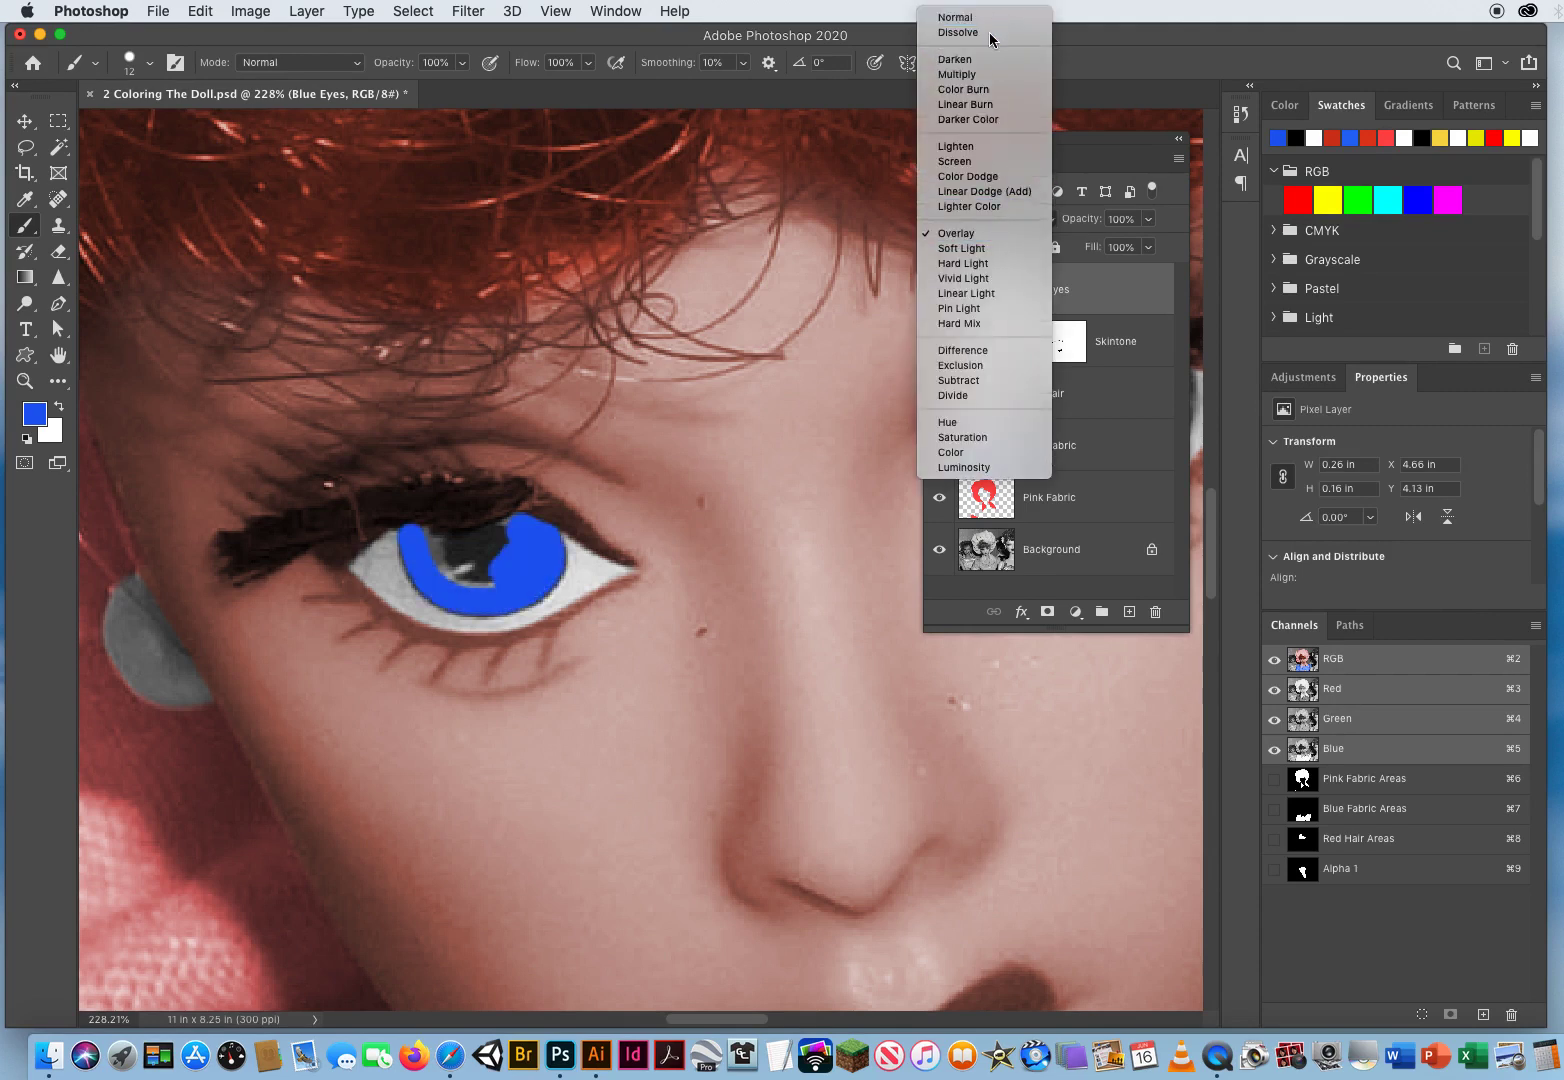
pyautogui.click(975, 18)
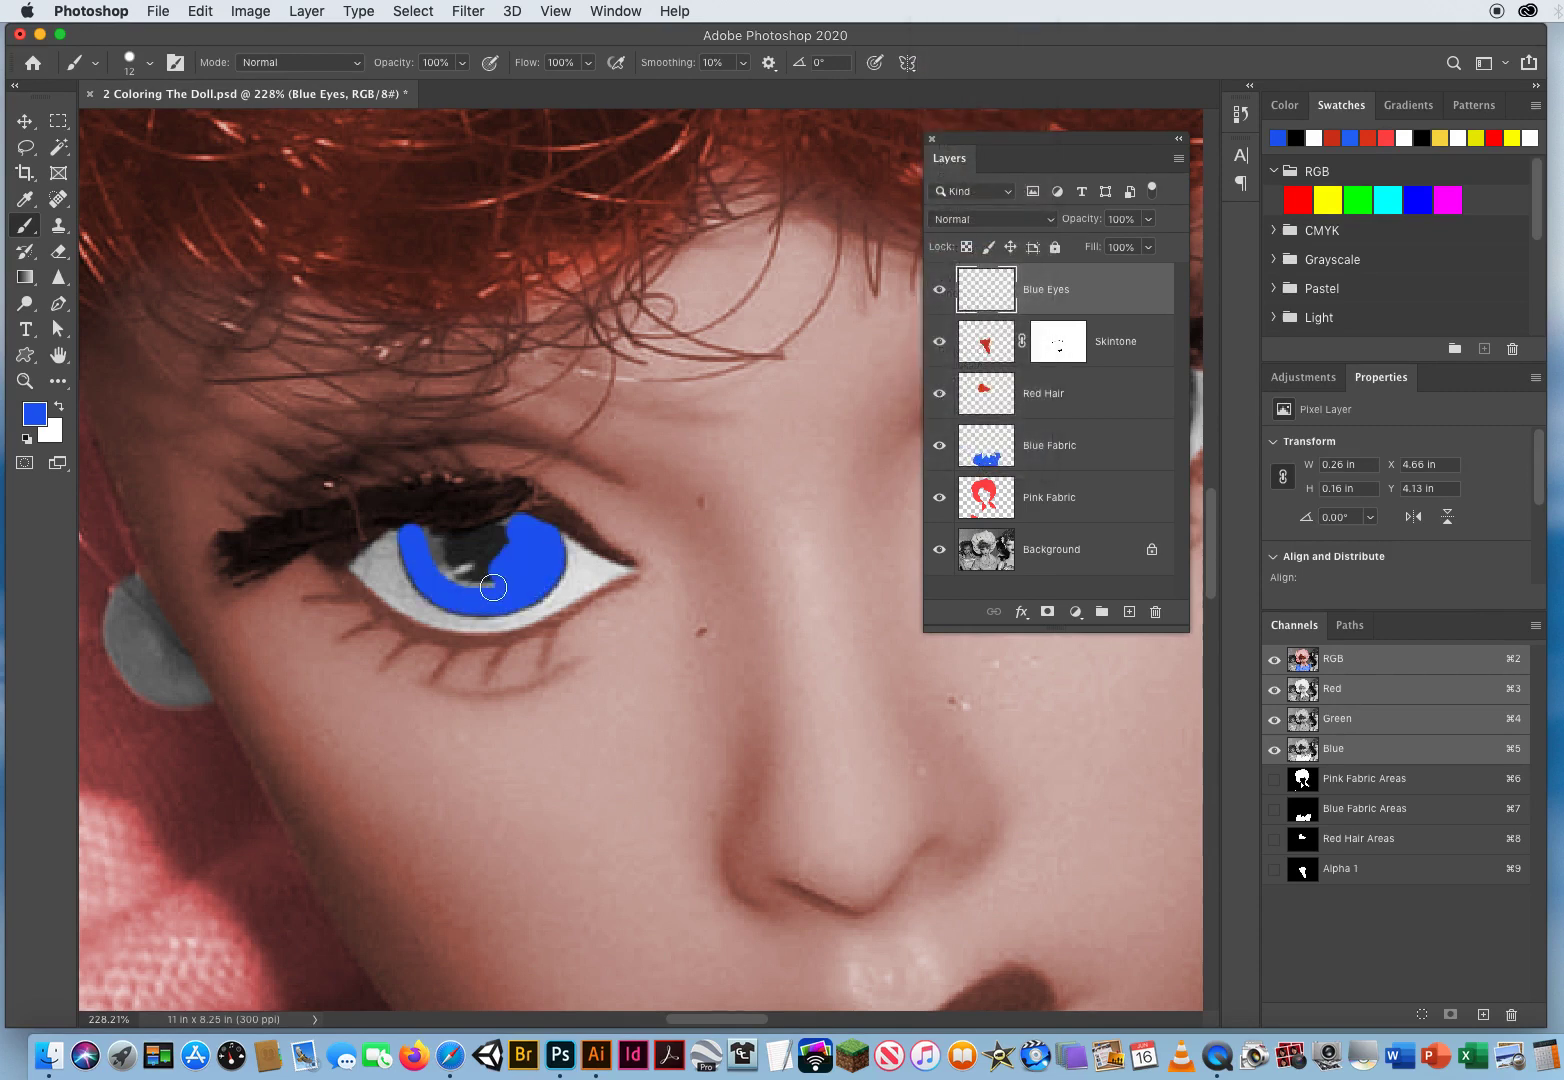
pyautogui.moveTo(484, 557)
pyautogui.mouseDown()
pyautogui.moveTo(422, 534)
pyautogui.moveTo(437, 548)
pyautogui.mouseUp()
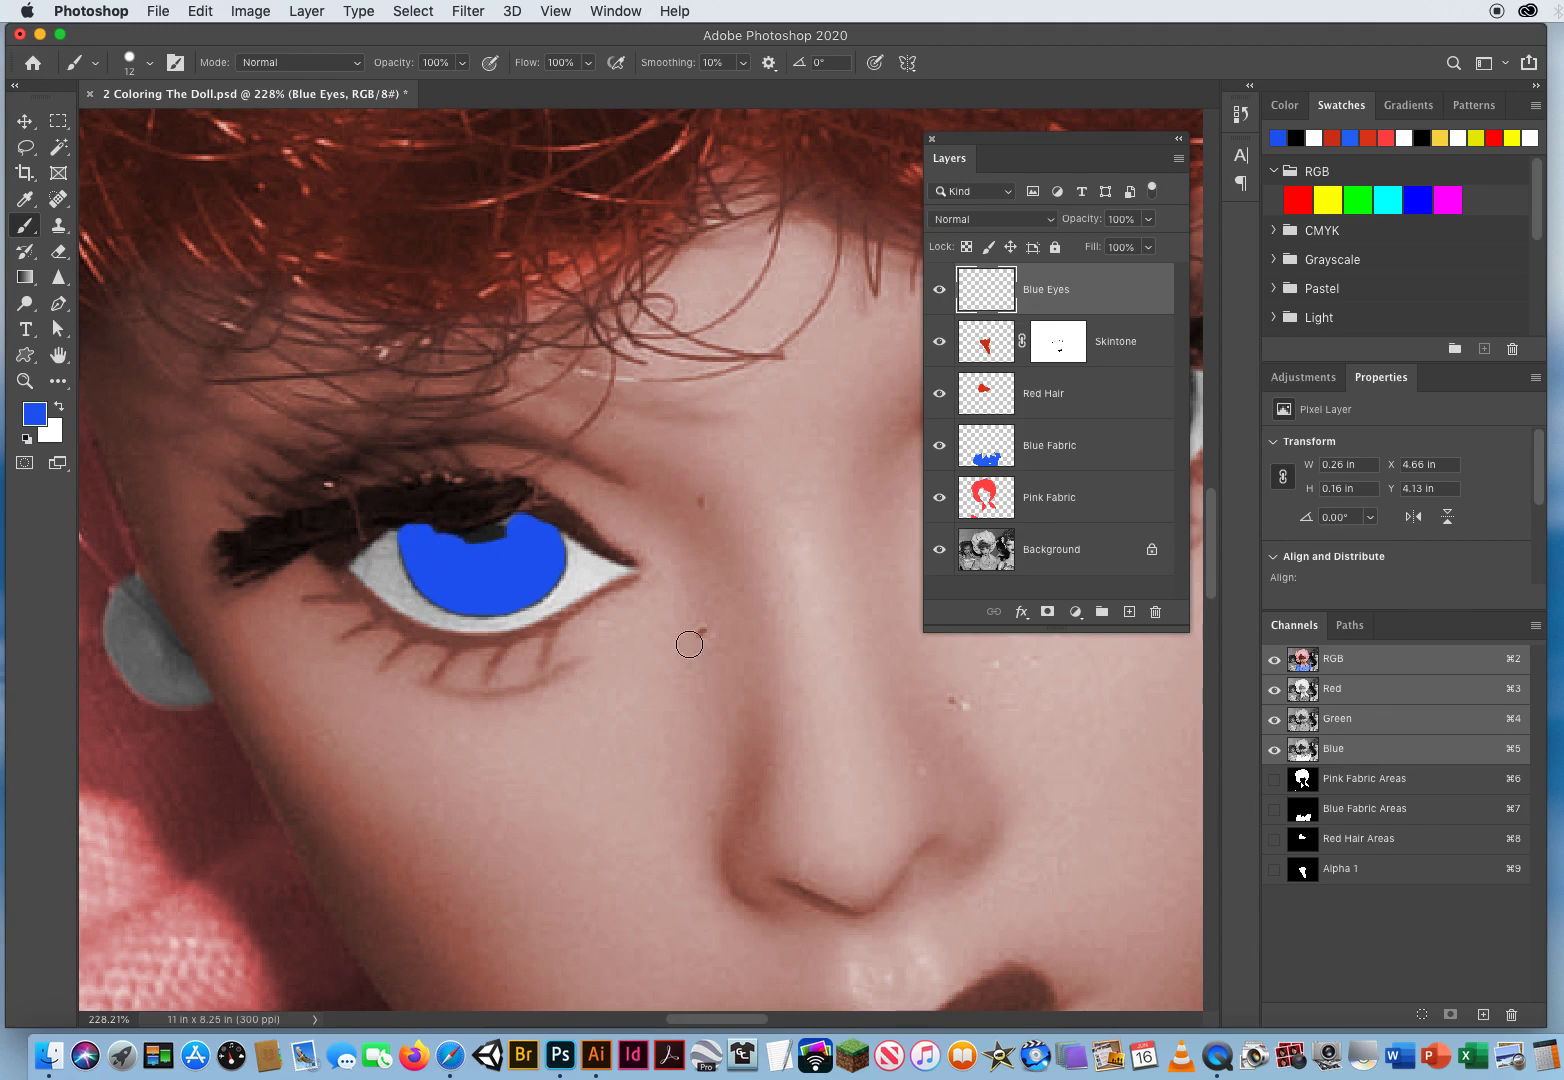
pyautogui.click(980, 224)
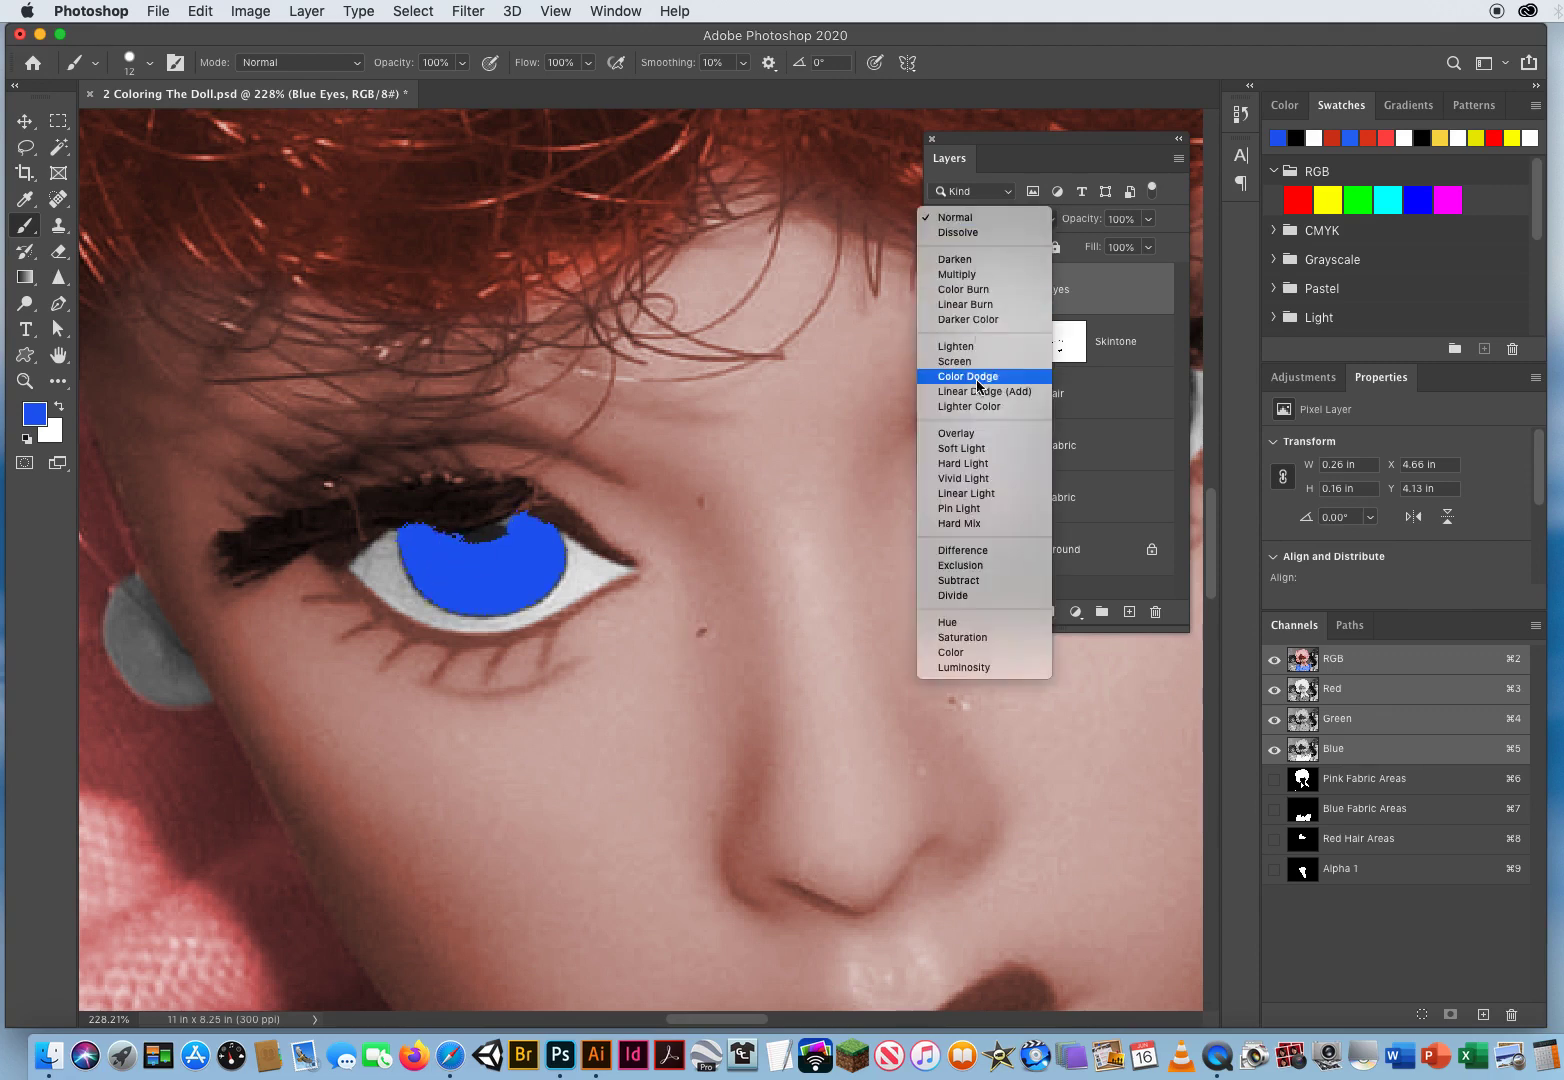
pyautogui.click(977, 433)
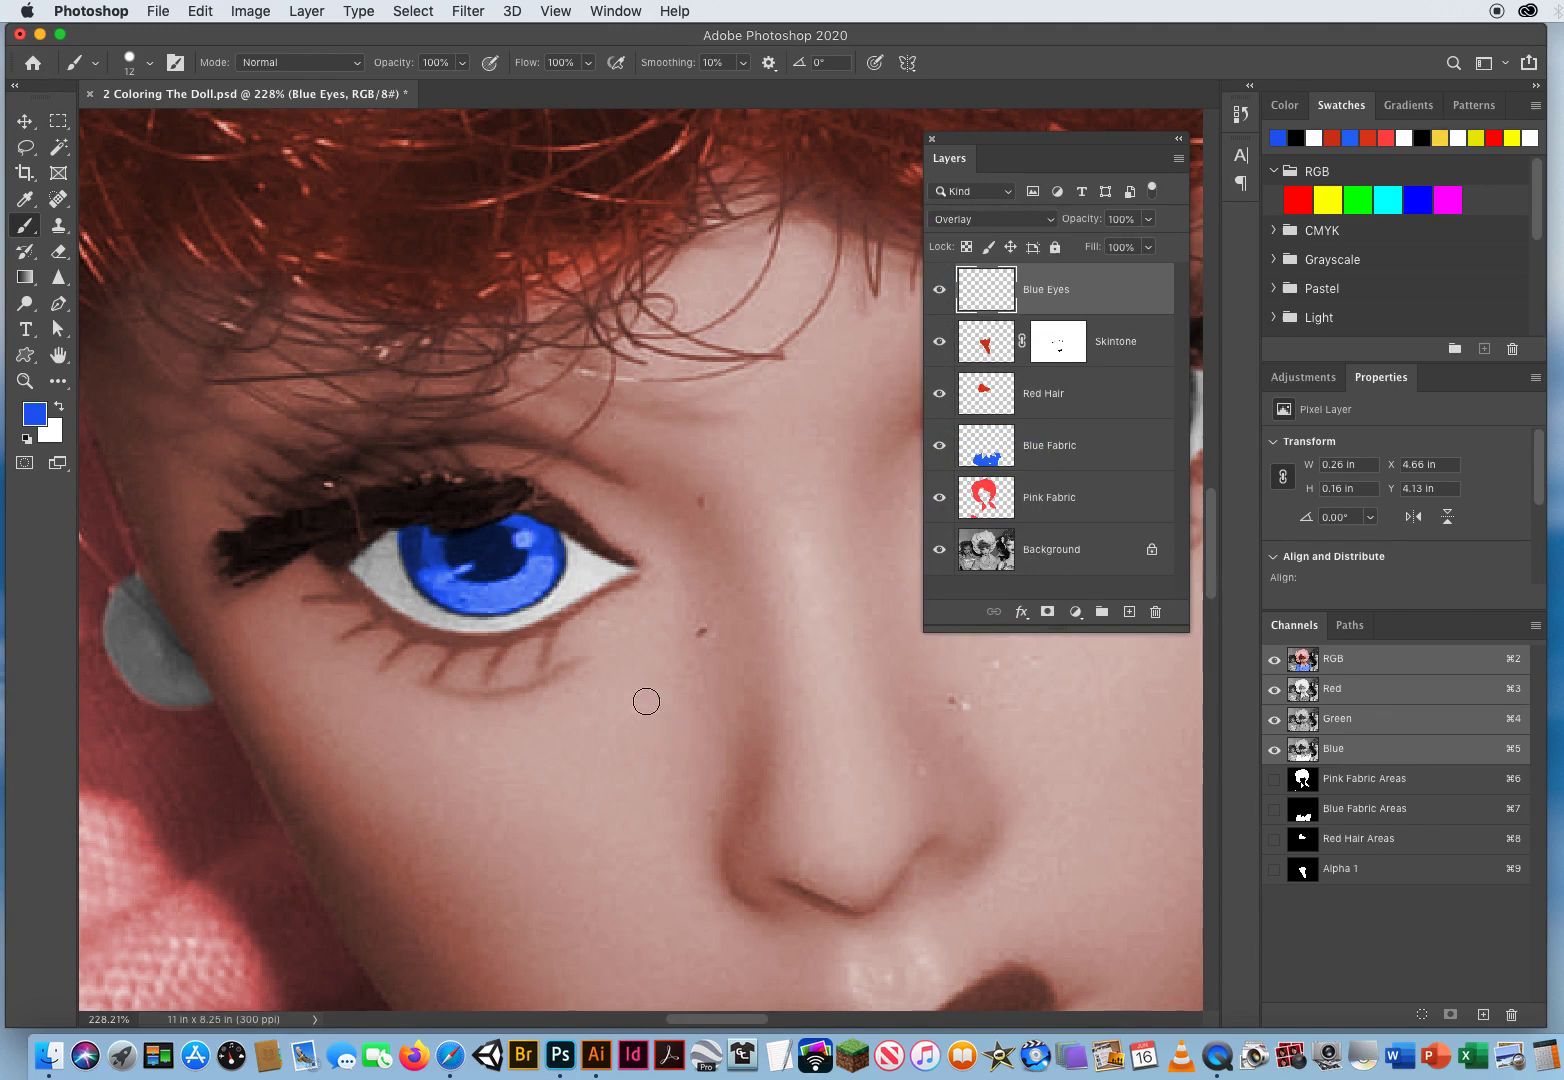
# - Paint the doll's other iris blue on the Blue Eyes layer, running one stroke out onto the skin below the eye
pyautogui.moveTo(733, 702); pyautogui.dragTo(14, 741)
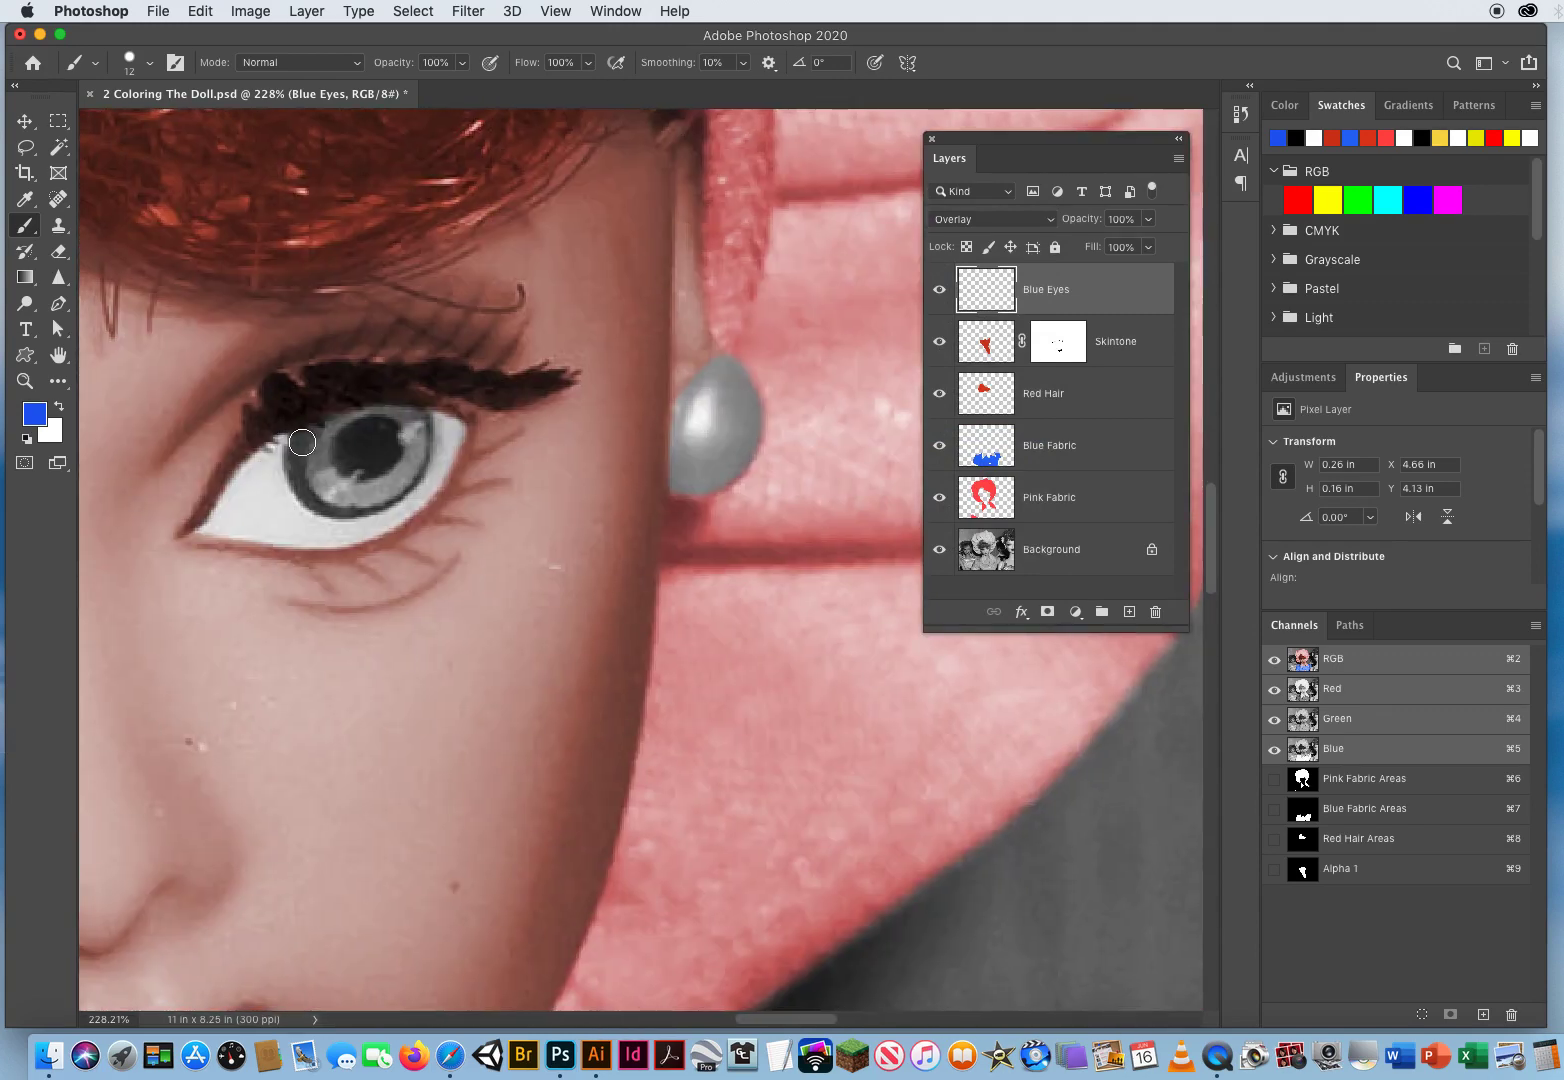
pyautogui.moveTo(300, 436)
pyautogui.mouseDown()
pyautogui.moveTo(312, 490)
pyautogui.moveTo(348, 498)
pyautogui.moveTo(313, 487)
pyautogui.moveTo(306, 435)
pyautogui.moveTo(352, 504)
pyautogui.moveTo(482, 562)
pyautogui.mouseUp()
pyautogui.moveTo(317, 493)
pyautogui.mouseDown()
pyautogui.moveTo(404, 478)
pyautogui.moveTo(417, 421)
pyautogui.moveTo(313, 438)
pyautogui.moveTo(355, 463)
pyautogui.moveTo(385, 436)
pyautogui.moveTo(374, 468)
pyautogui.moveTo(332, 480)
pyautogui.moveTo(344, 429)
pyautogui.moveTo(402, 440)
pyautogui.mouseUp()
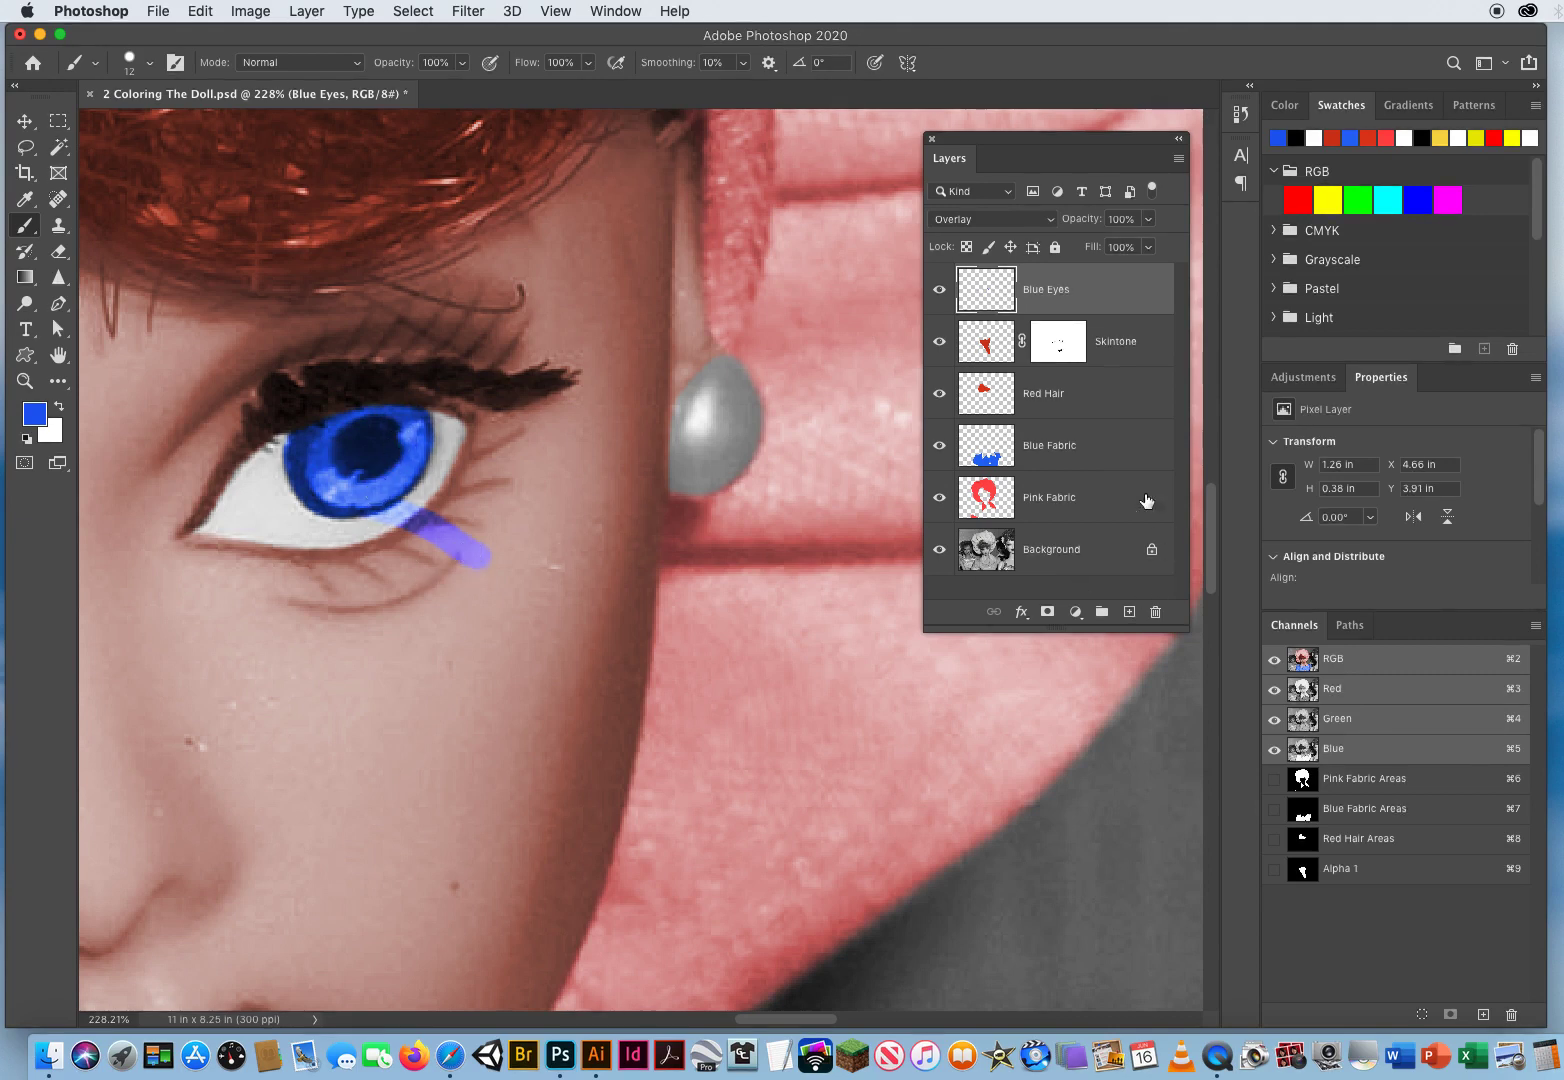
# - Add a layer mask to Blue Eyes and paint black on it over the stray blue stroke on the skin
pyautogui.click(1047, 611)
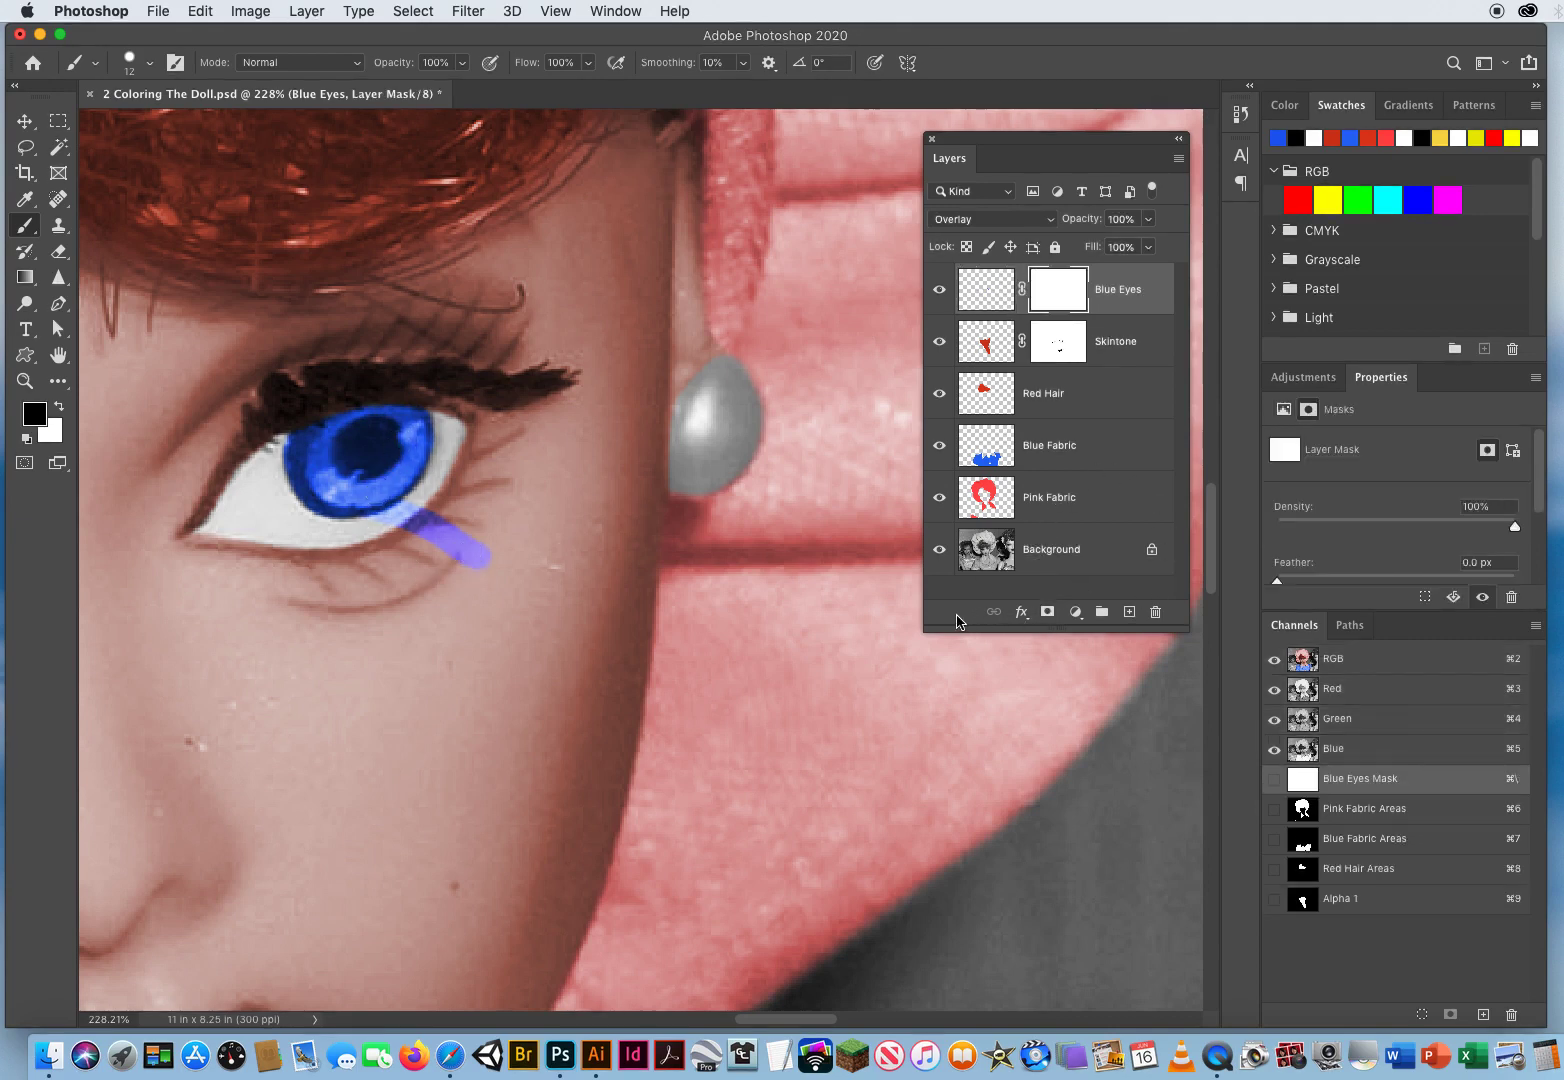
pyautogui.press('x')
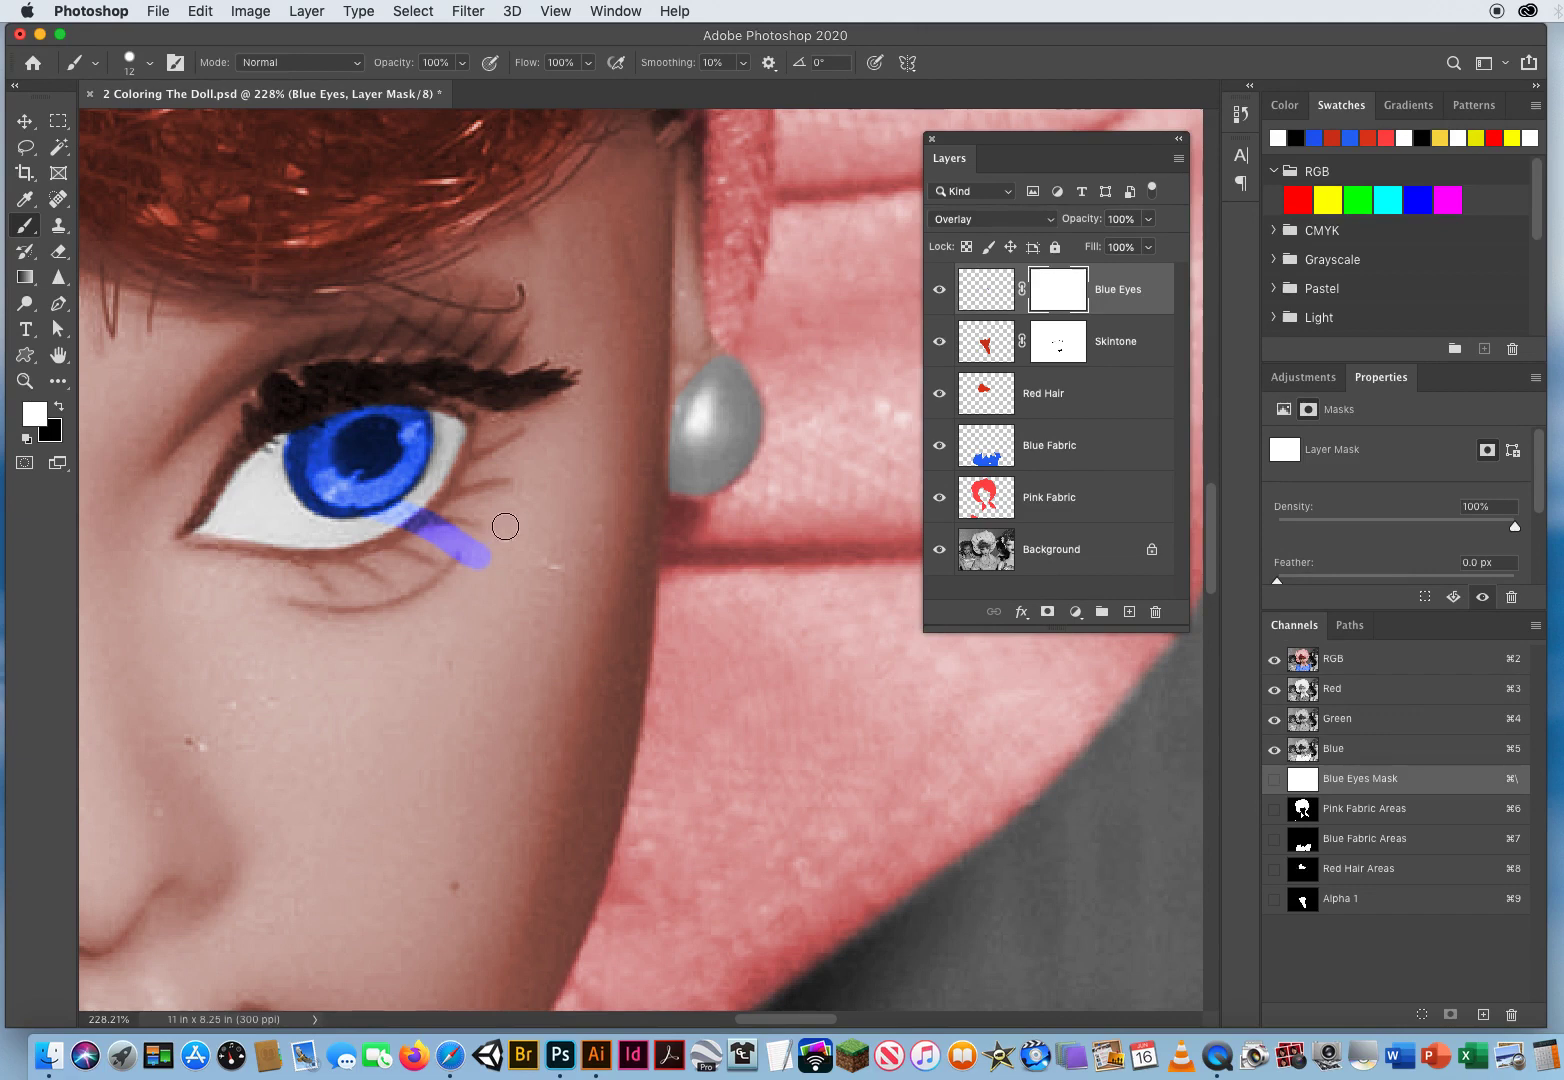
pyautogui.press('x')
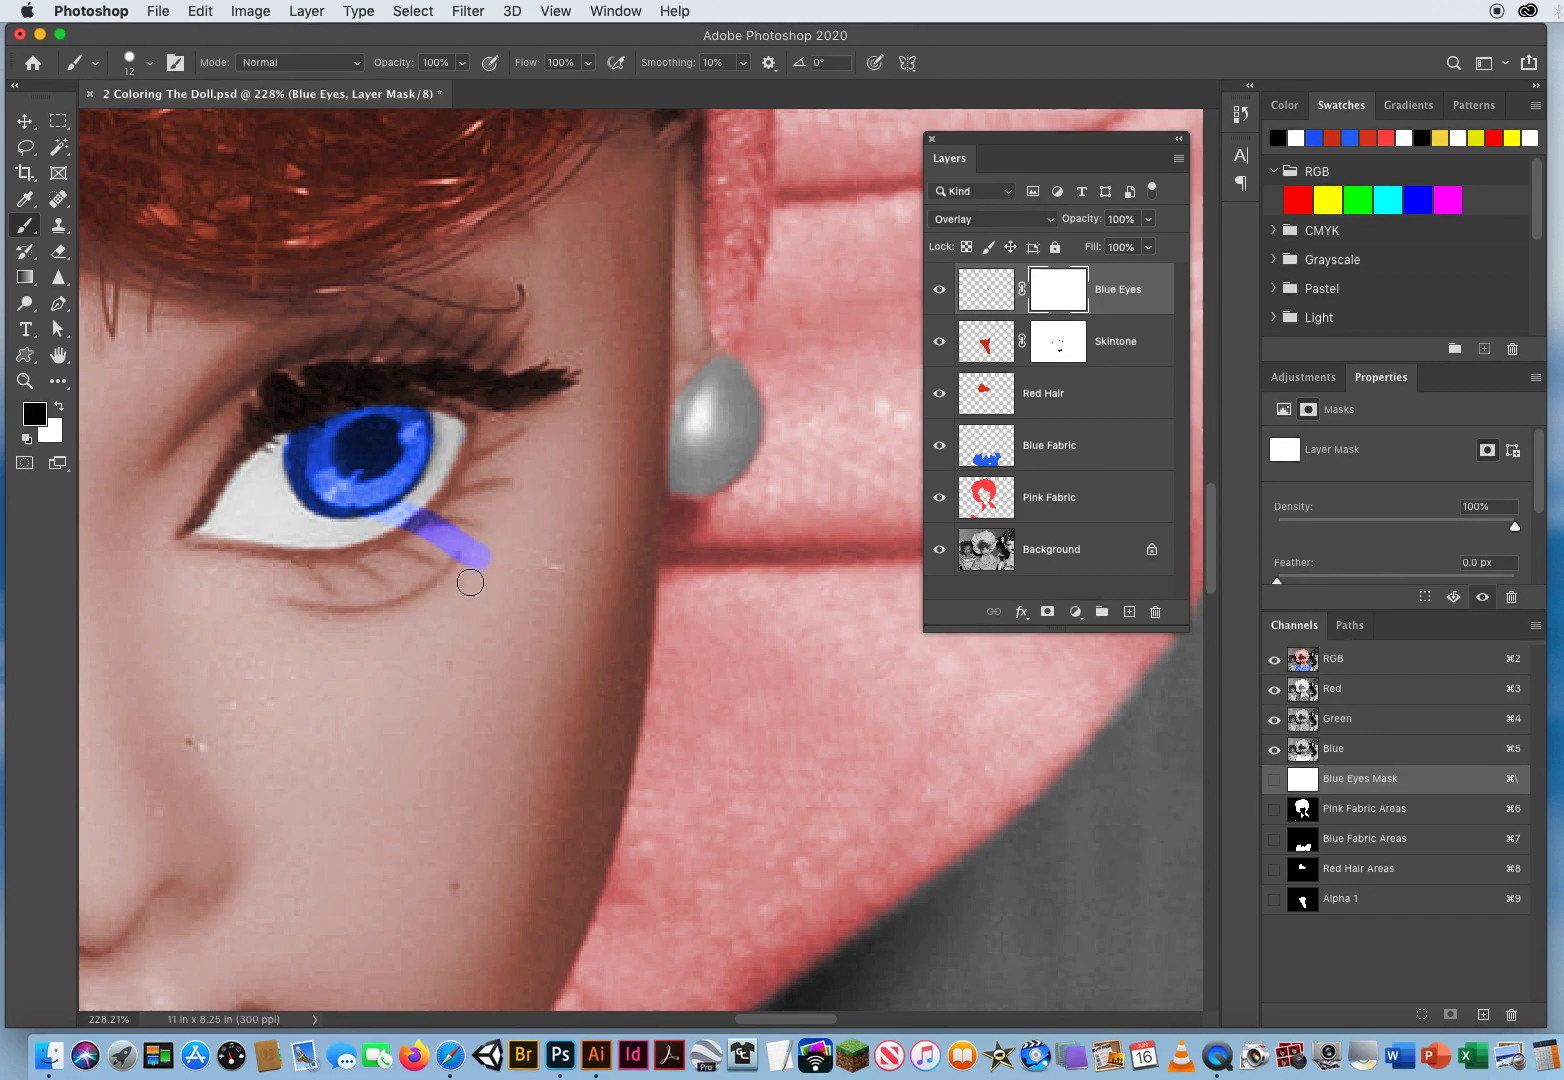
pyautogui.moveTo(496, 553)
pyautogui.mouseDown()
pyautogui.moveTo(439, 588)
pyautogui.moveTo(487, 534)
pyautogui.moveTo(417, 585)
pyautogui.moveTo(481, 512)
pyautogui.moveTo(407, 557)
pyautogui.moveTo(436, 505)
pyautogui.moveTo(353, 531)
pyautogui.moveTo(410, 508)
pyautogui.mouseUp()
# - Lower the Blue Eyes layer's opacity to 40%
pyautogui.click(23, 380)
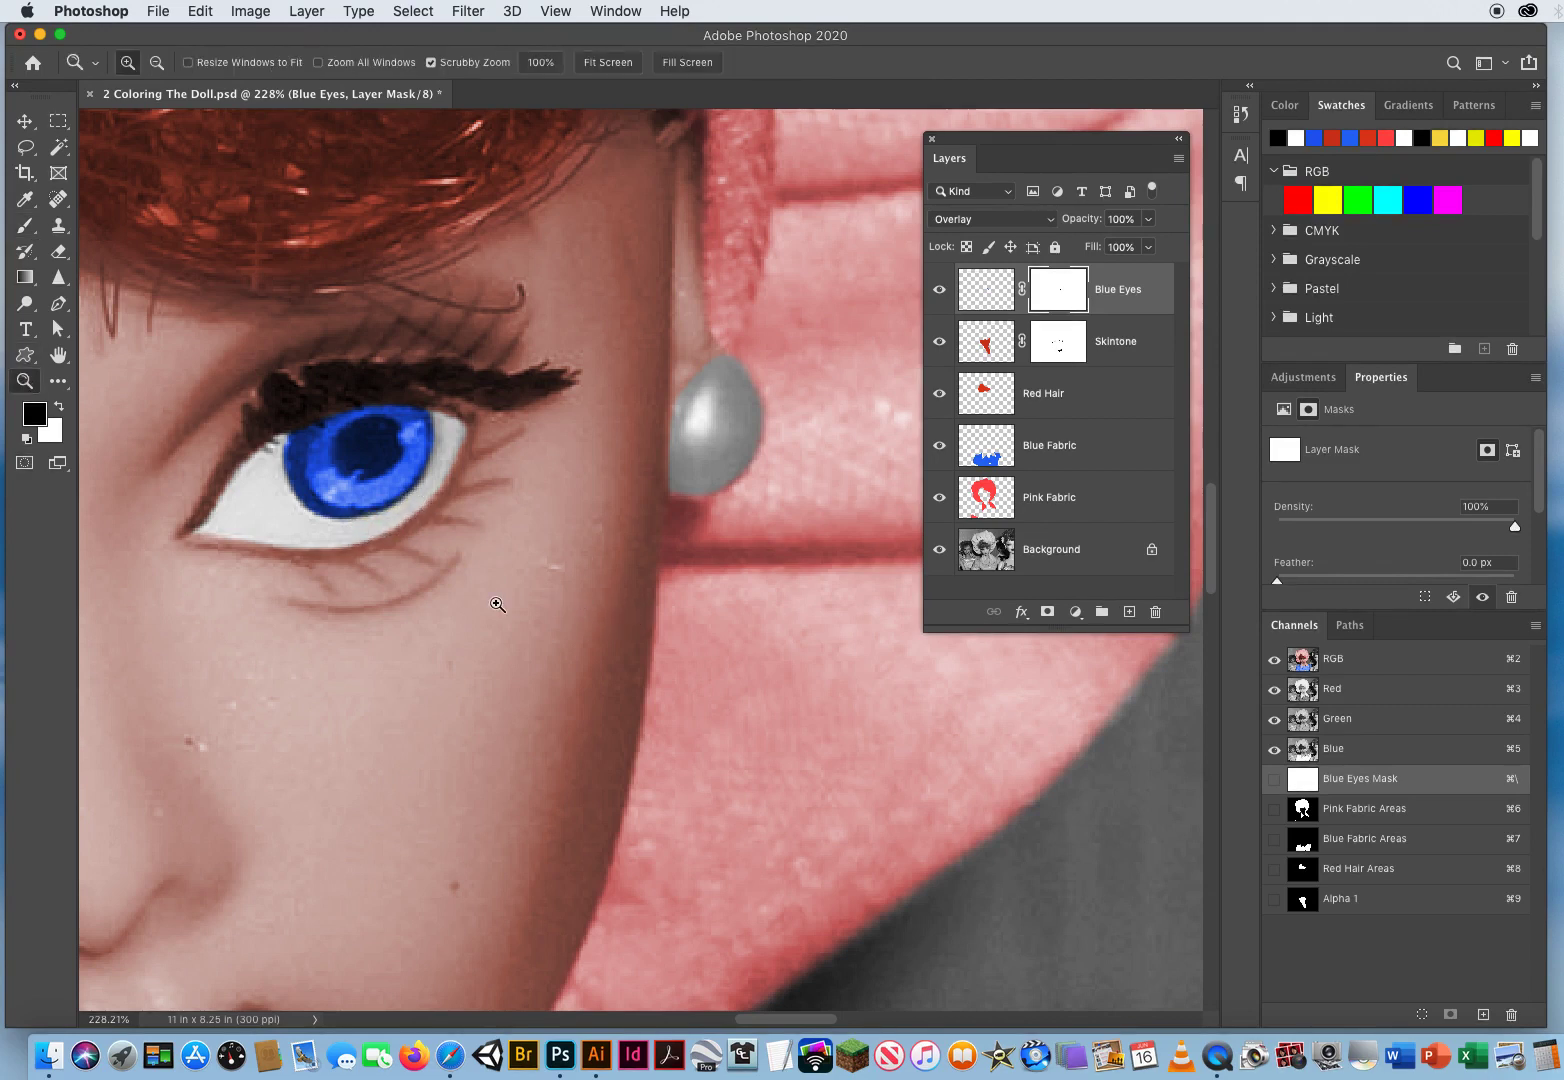
pyautogui.moveTo(497, 604); pyautogui.dragTo(325, 604)
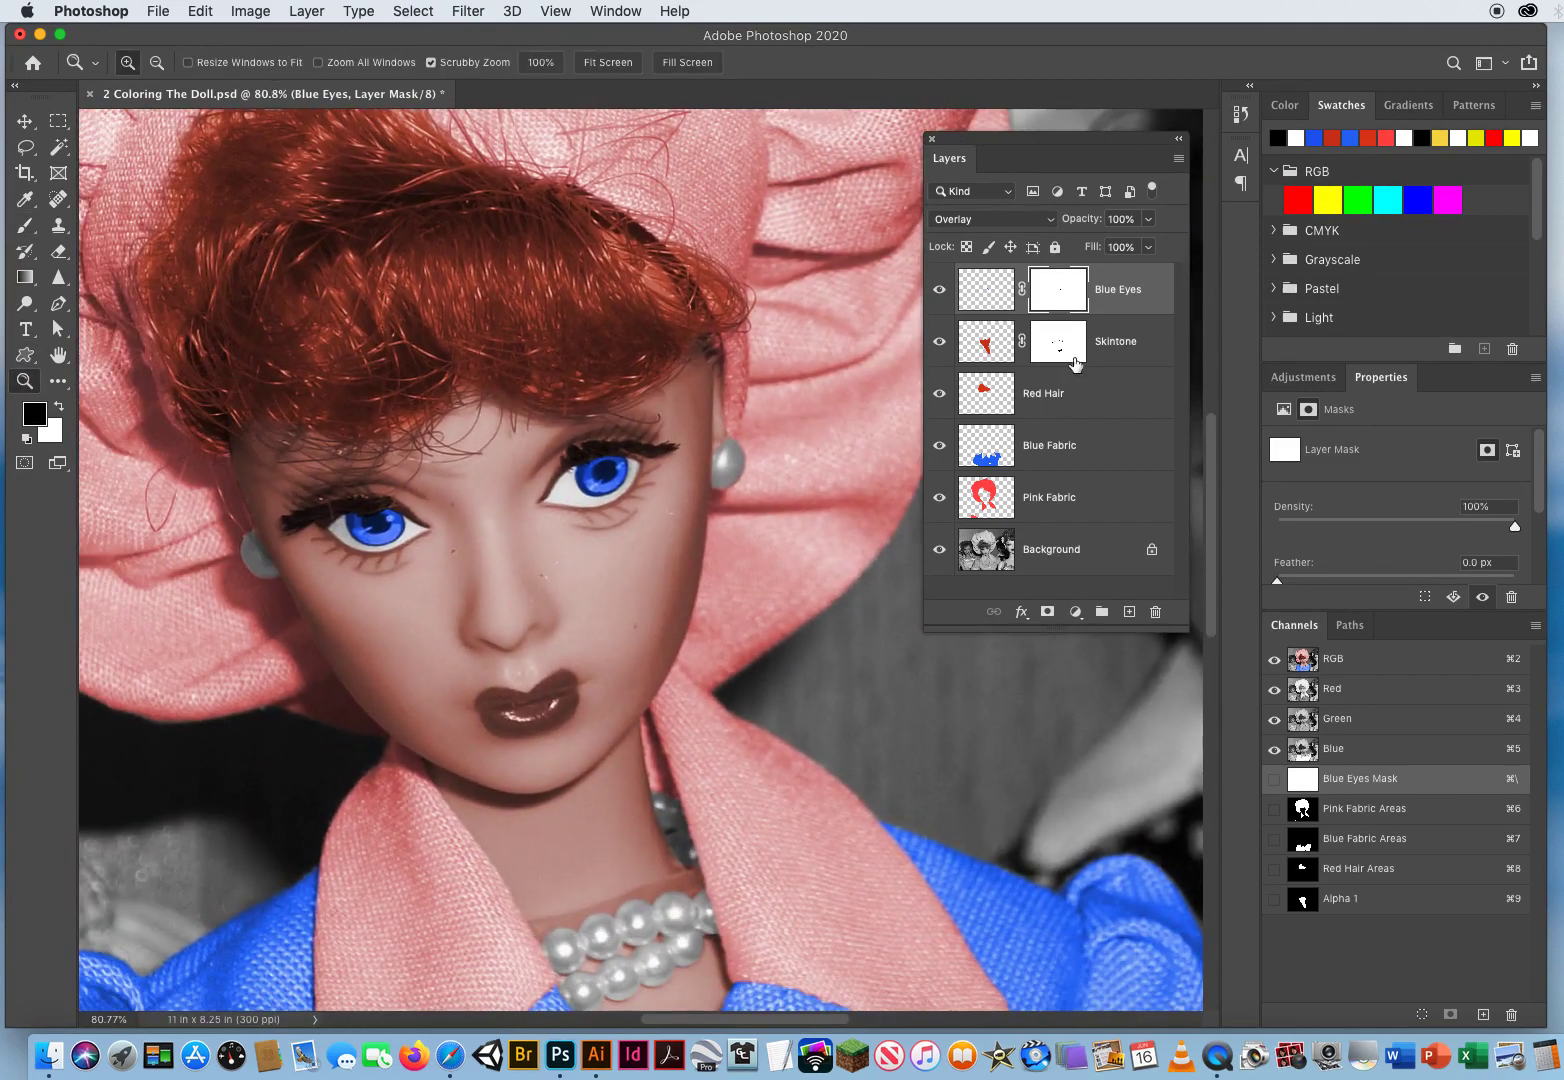
pyautogui.click(1151, 220)
pyautogui.moveTo(1150, 248); pyautogui.dragTo(1096, 249)
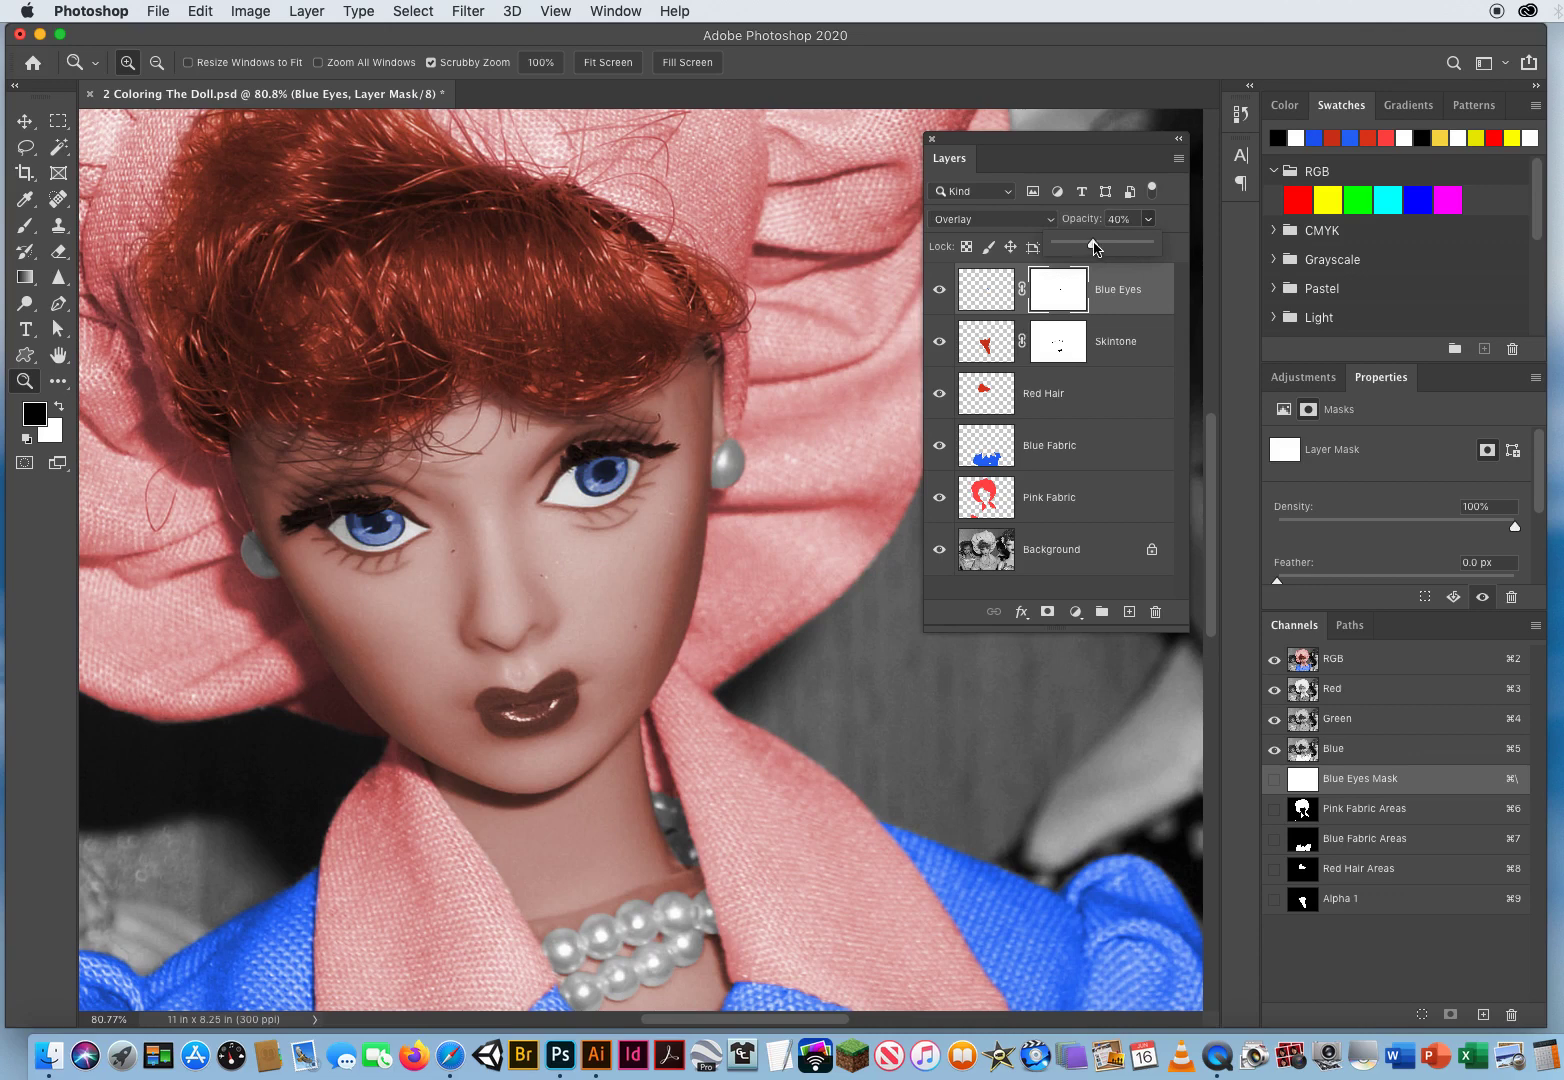
# - Add a new layer above Blue Eyes and name it Red Lipstick
pyautogui.click(1129, 612)
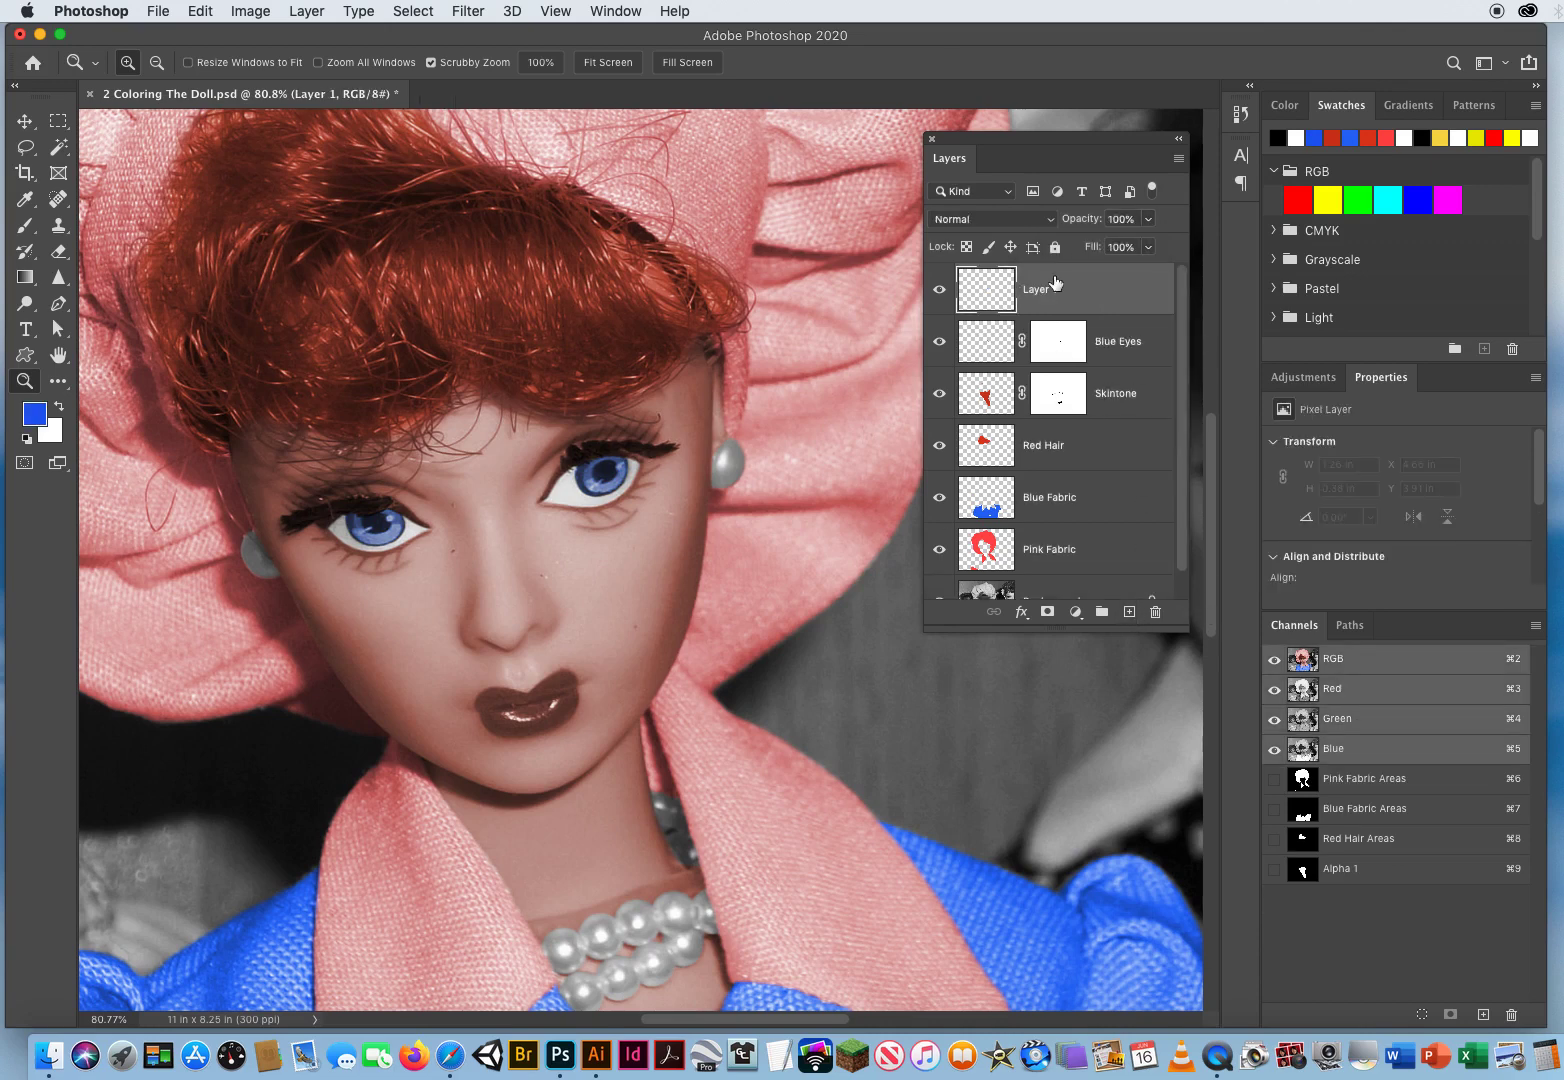
pyautogui.doubleClick(1041, 290)
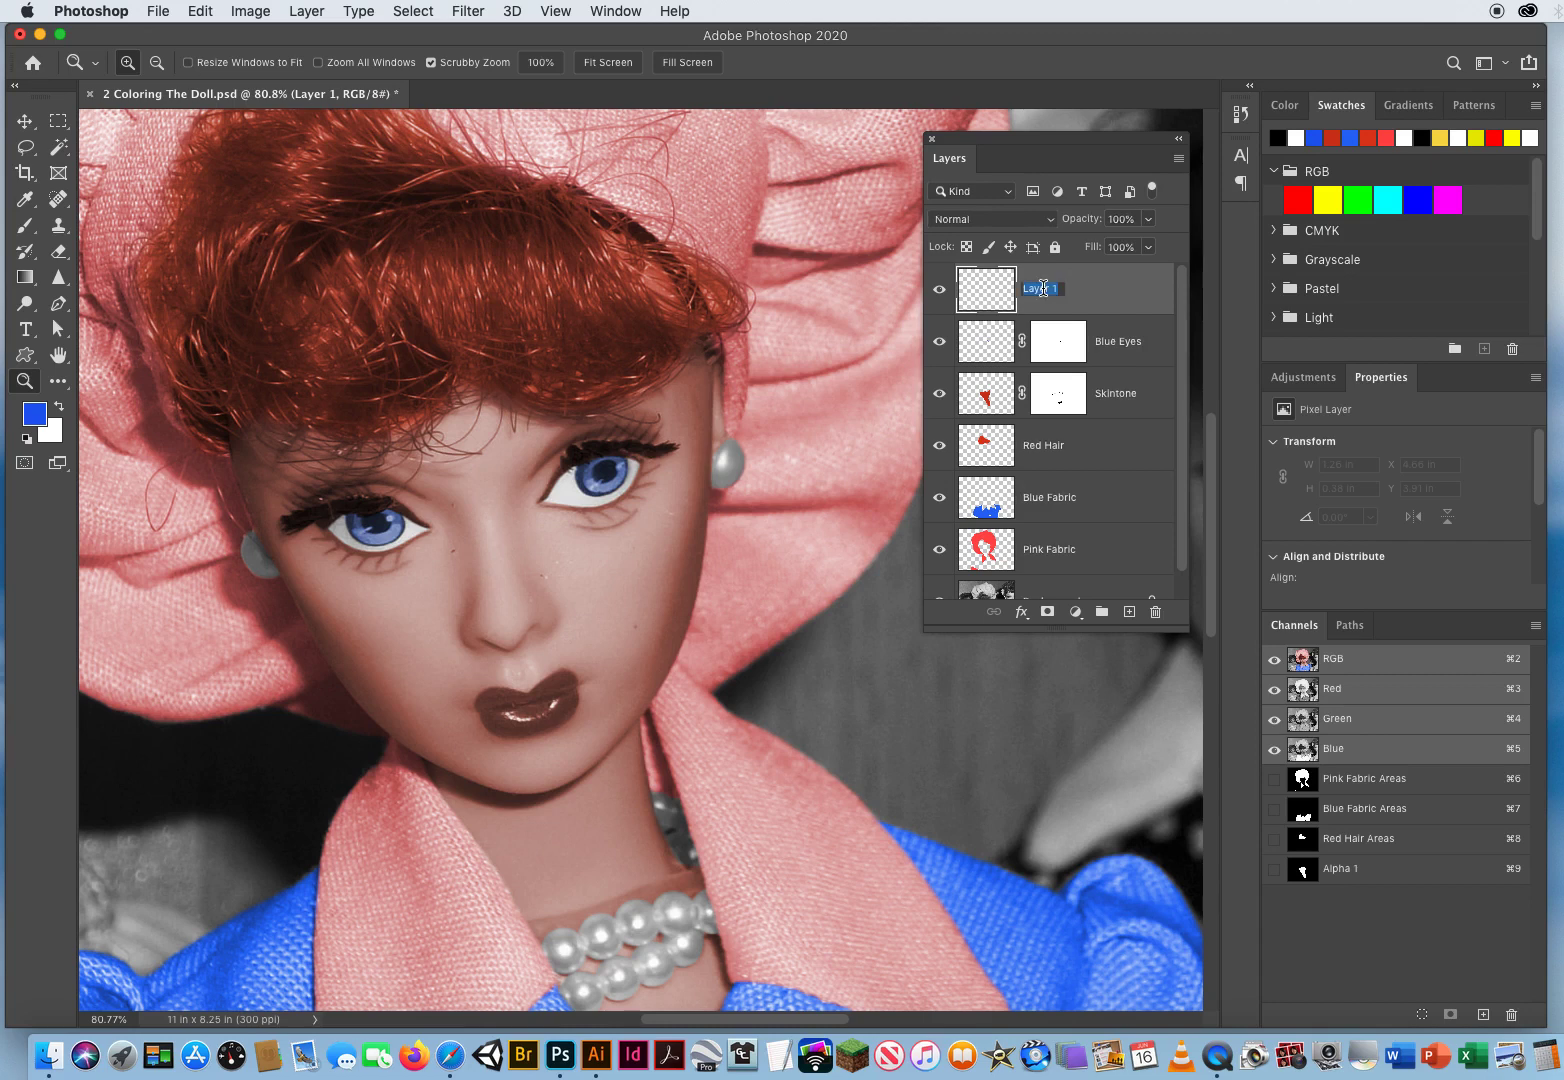
pyautogui.write('Red Lipstick')
pyautogui.press('Return')
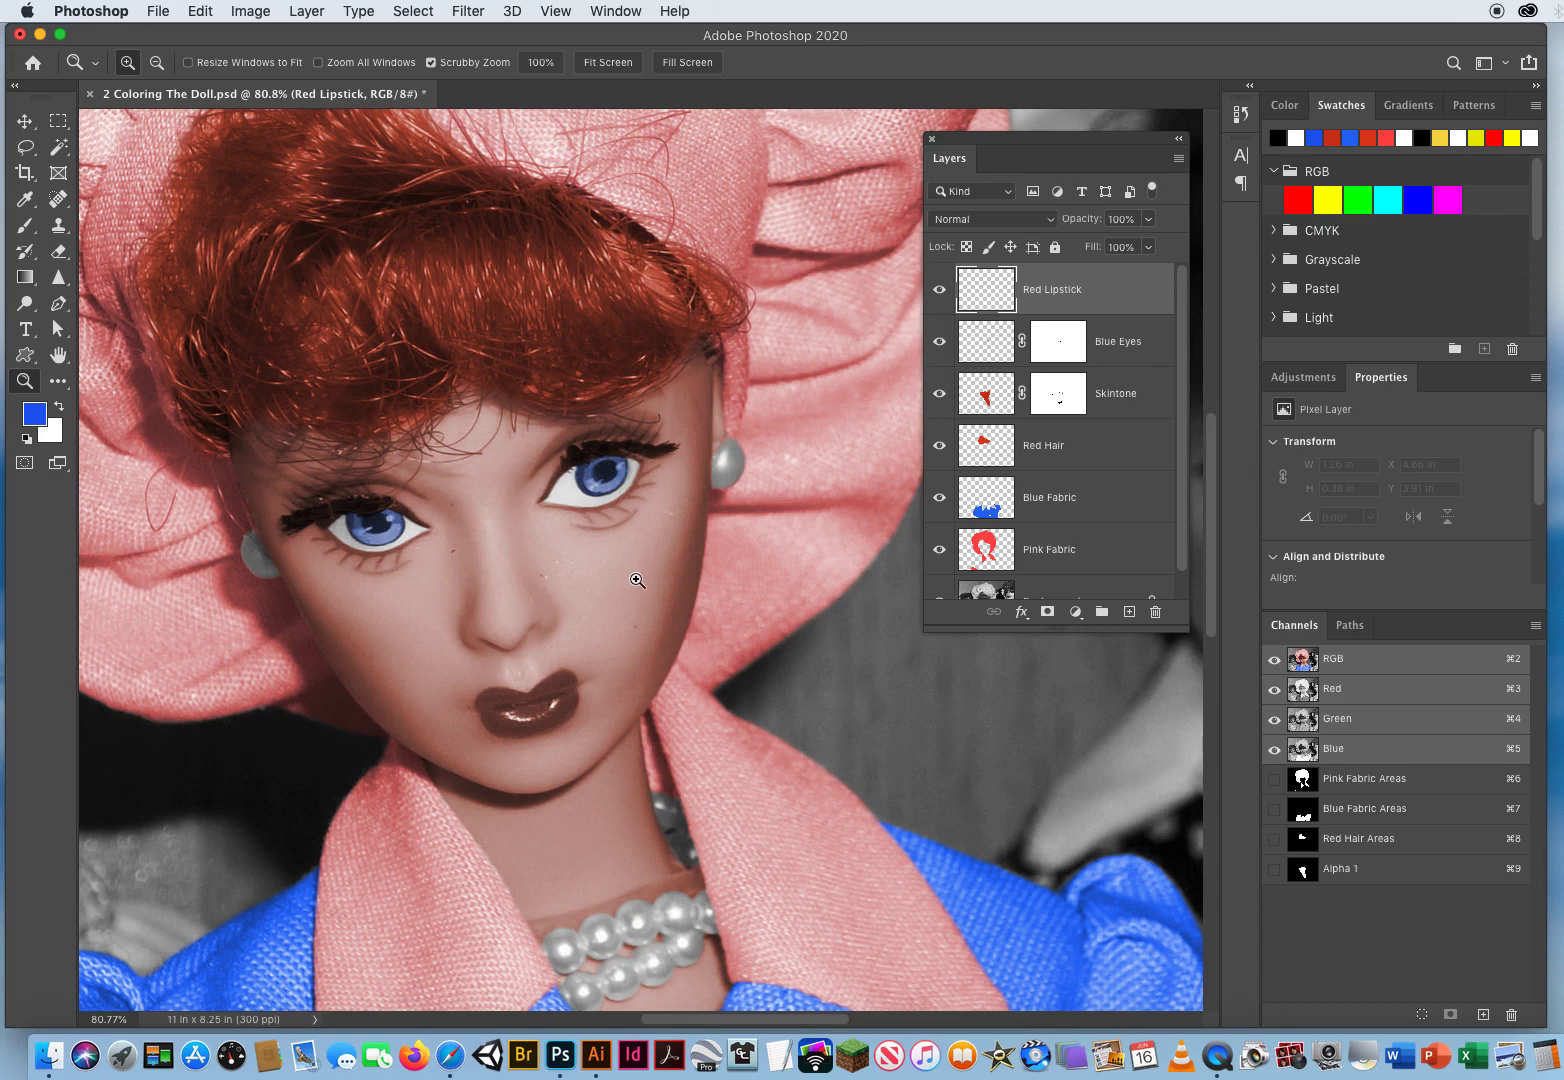
# - Review the blend mode and opacity of the Pink Fabric, Blue Fabric, Red Hair, Skintone and Blue Eyes layers in turn
pyautogui.moveTo(580, 589); pyautogui.dragTo(600, 663)
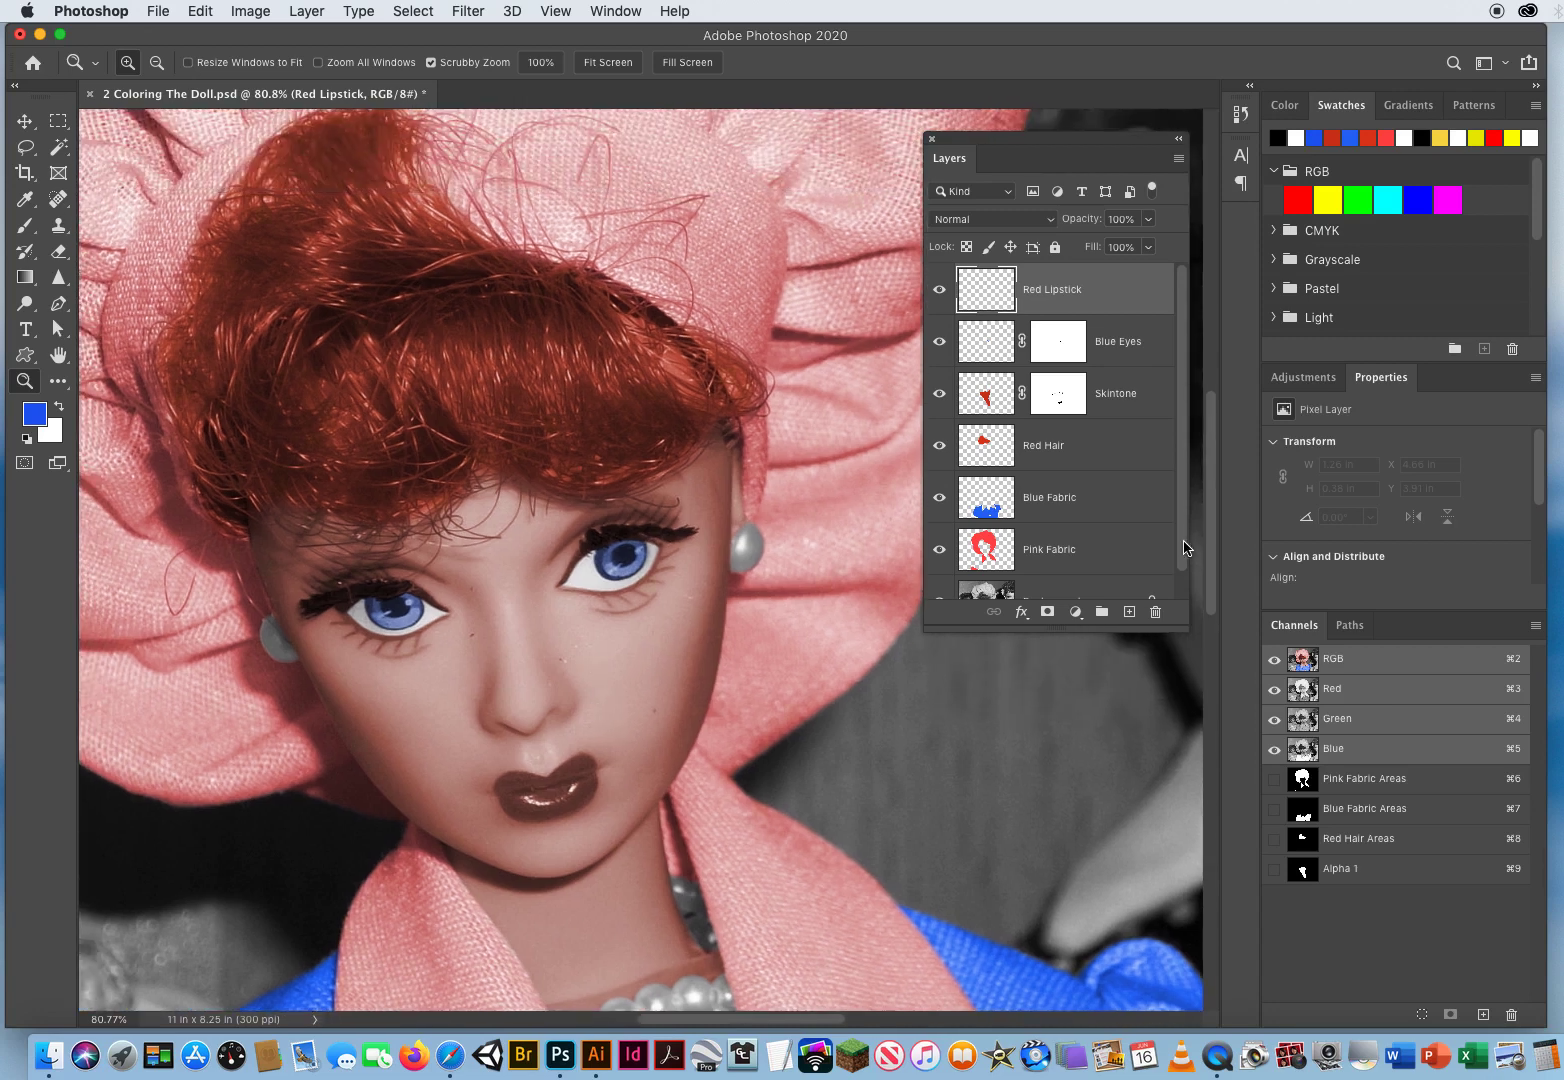
pyautogui.click(1093, 553)
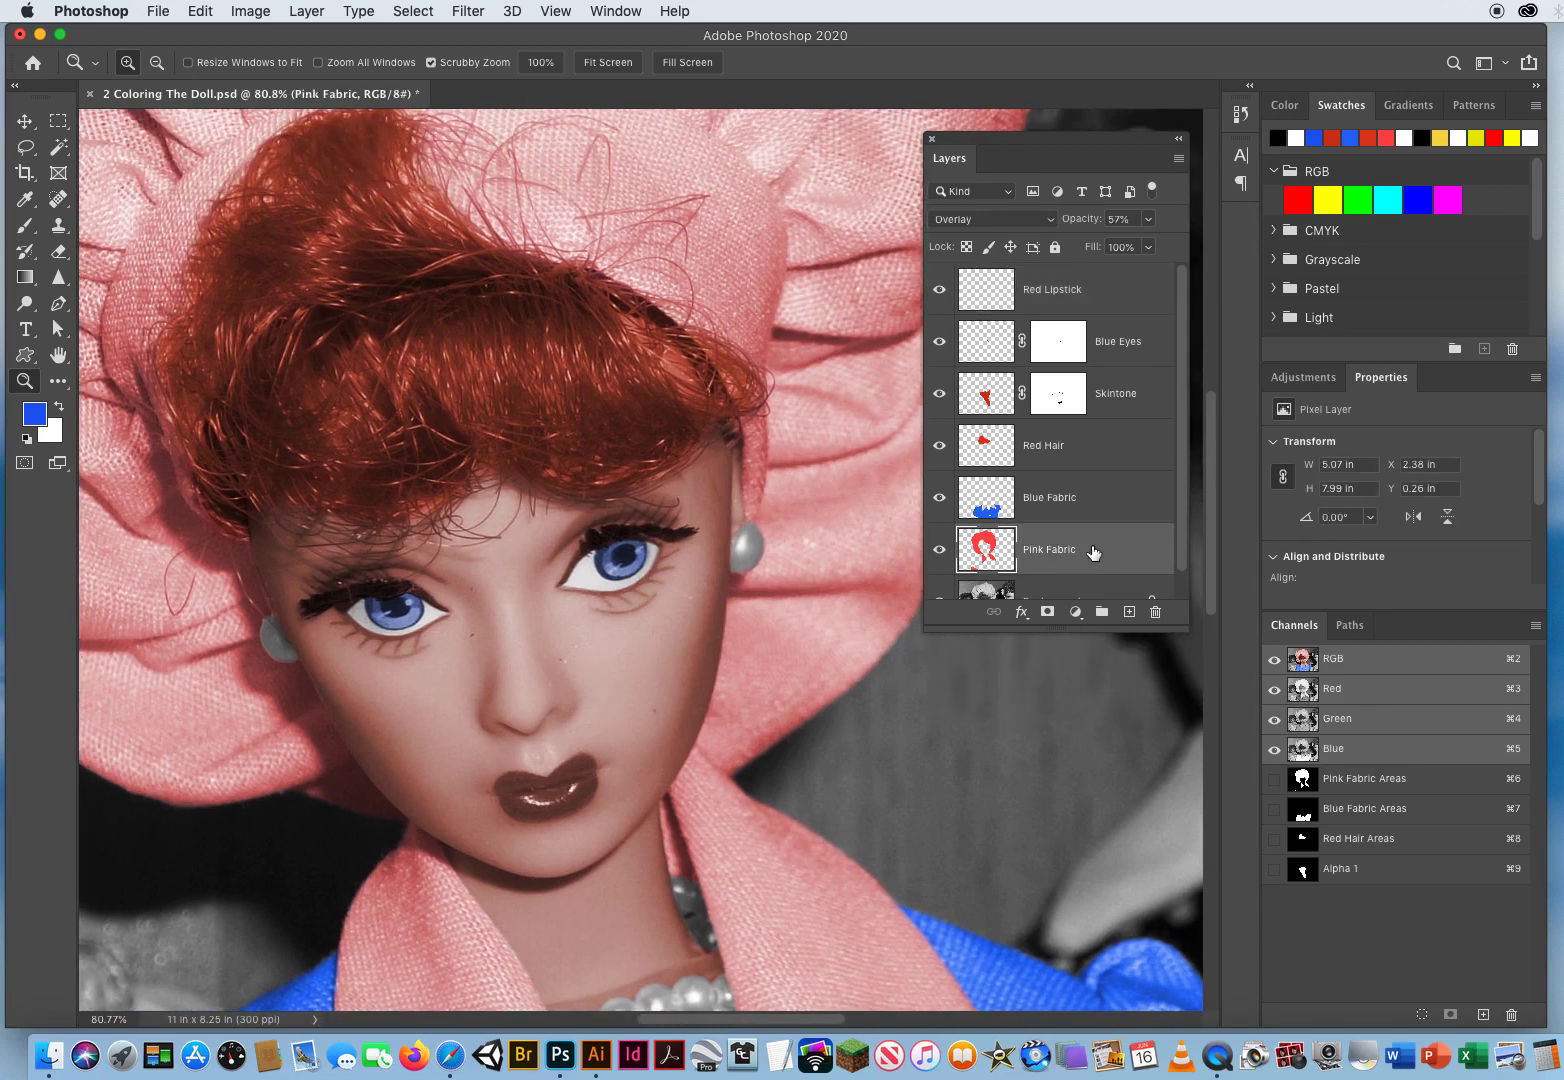
pyautogui.click(1097, 501)
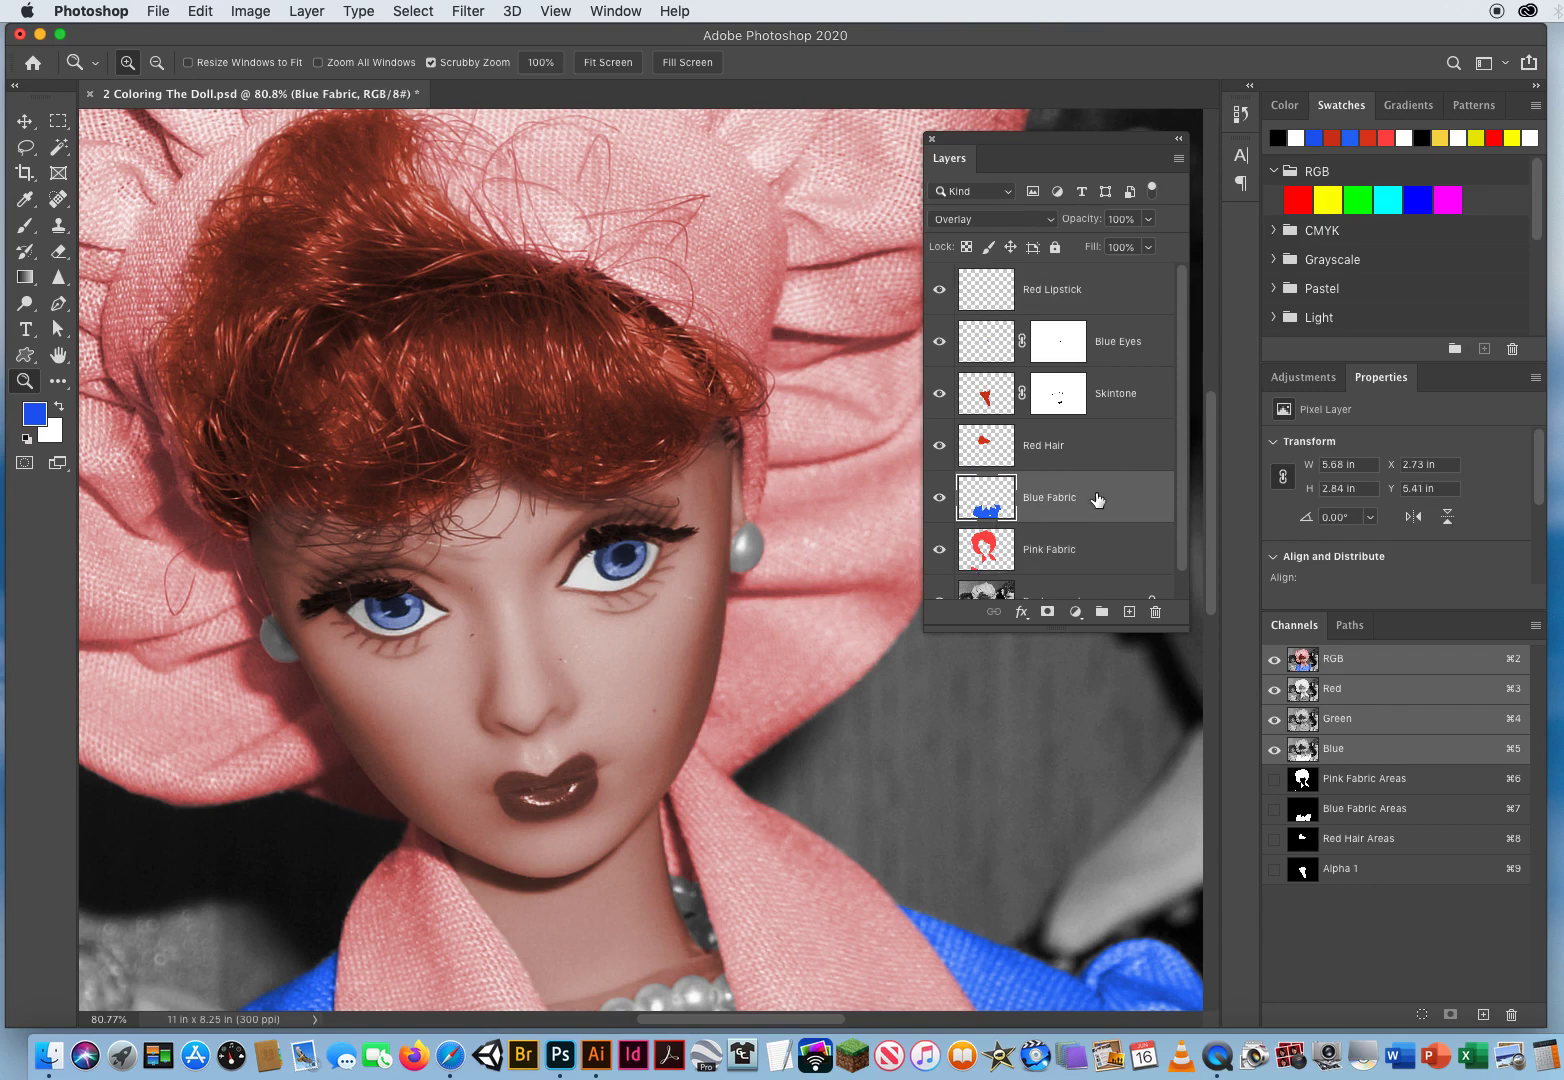
pyautogui.click(1092, 449)
pyautogui.click(1147, 401)
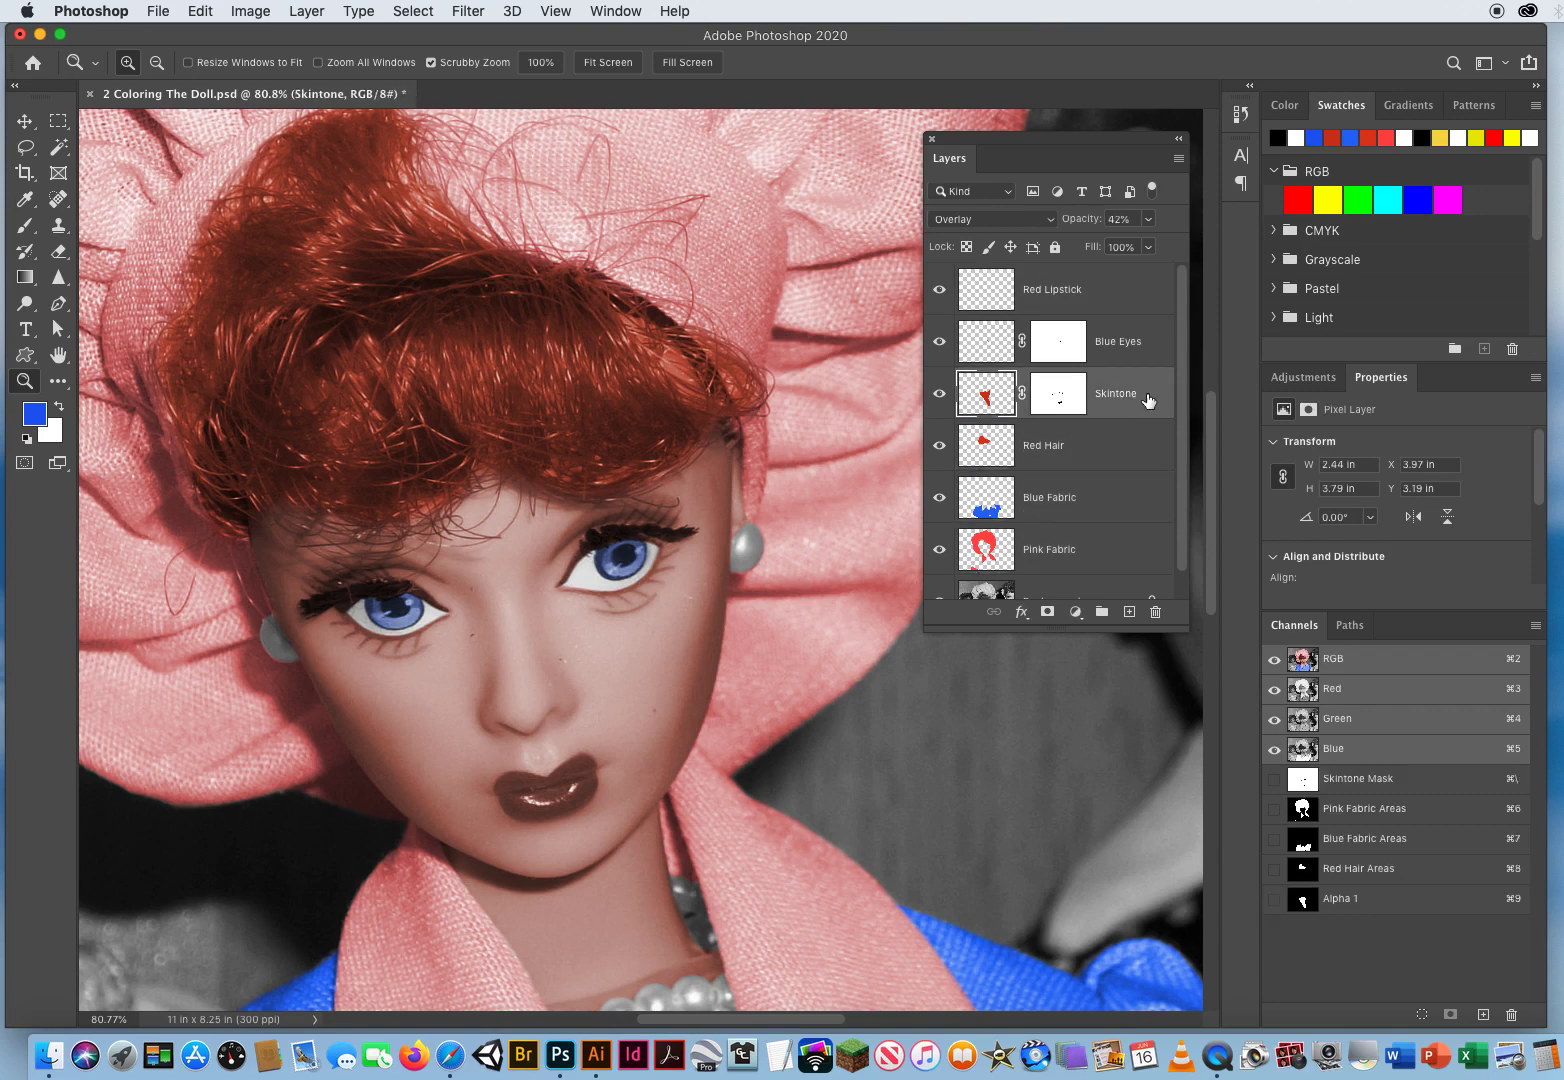
pyautogui.click(1172, 342)
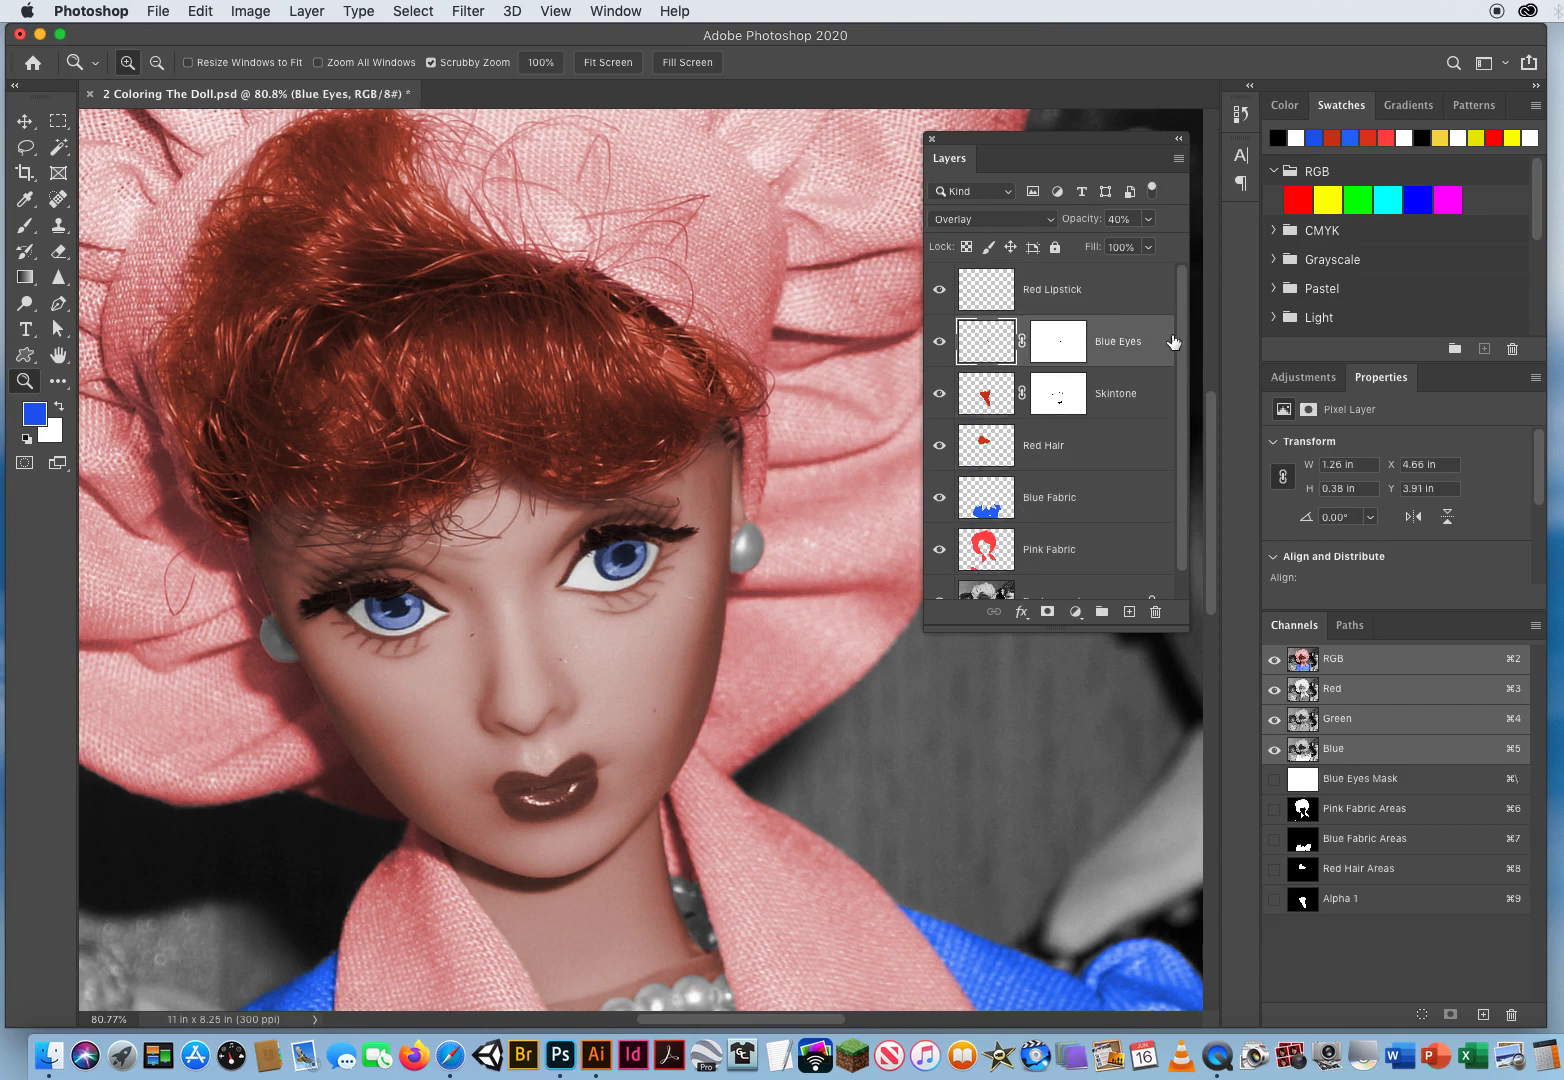
# - Select the Red Lipstick layer and set the foreground color to a deep red, #bd1515
pyautogui.click(1125, 296)
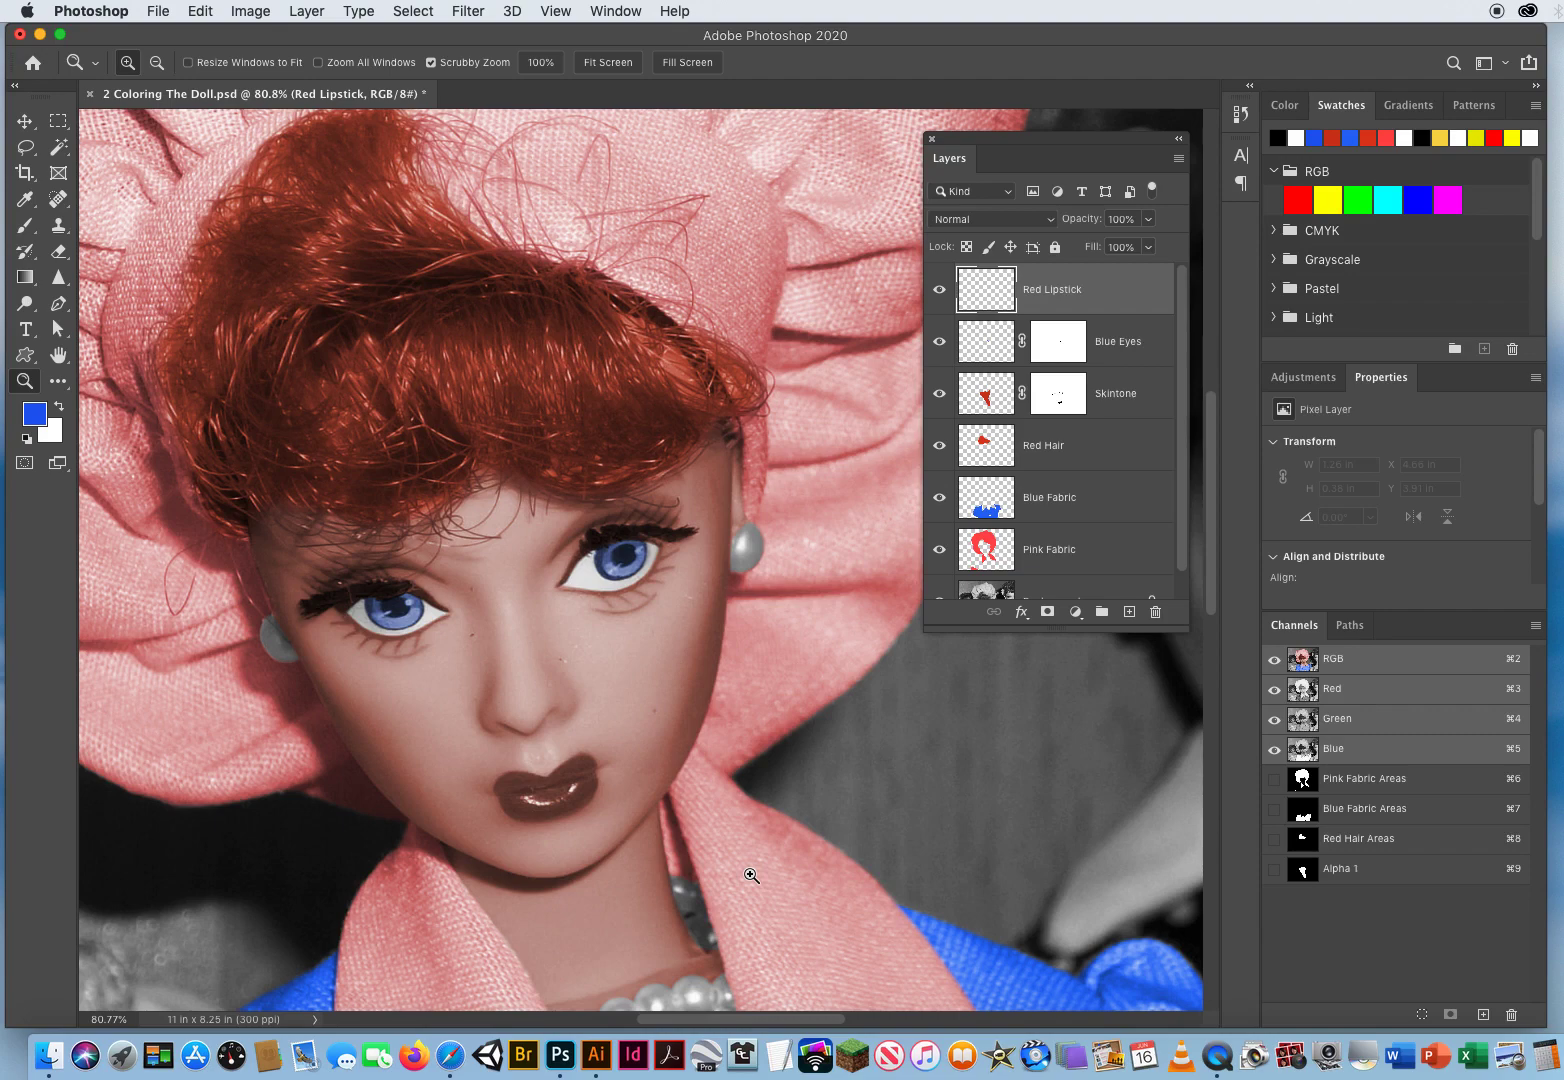
pyautogui.click(553, 777)
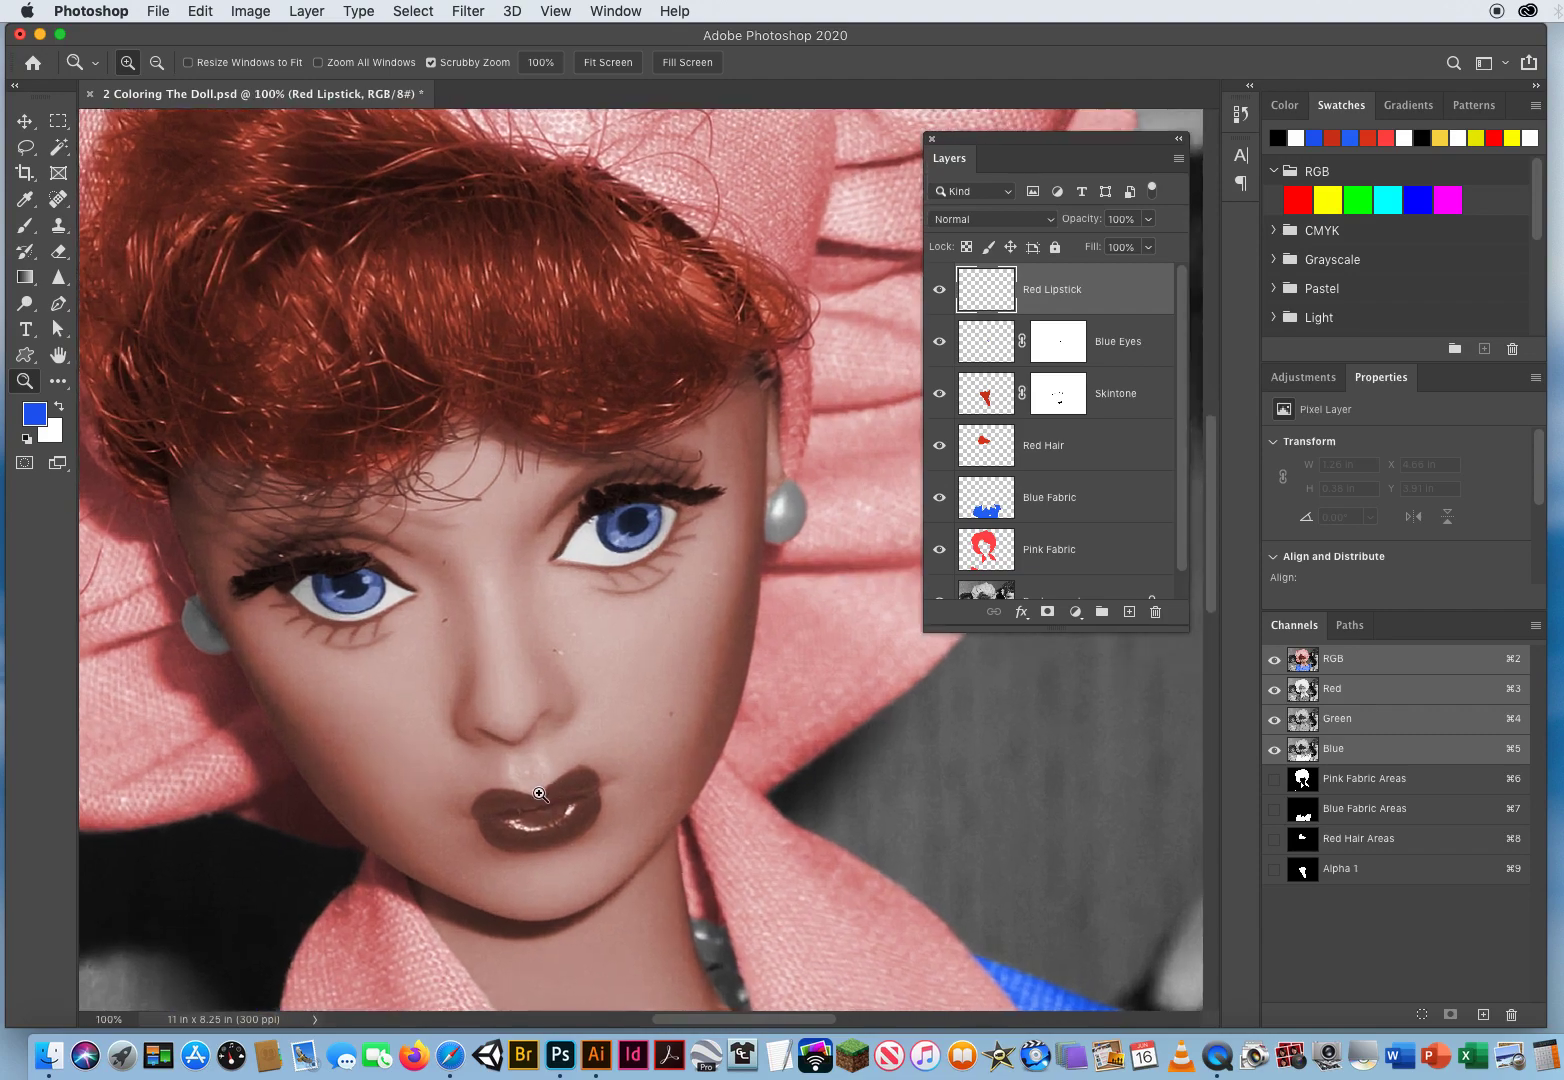
pyautogui.click(546, 794)
pyautogui.moveTo(541, 810); pyautogui.dragTo(575, 410)
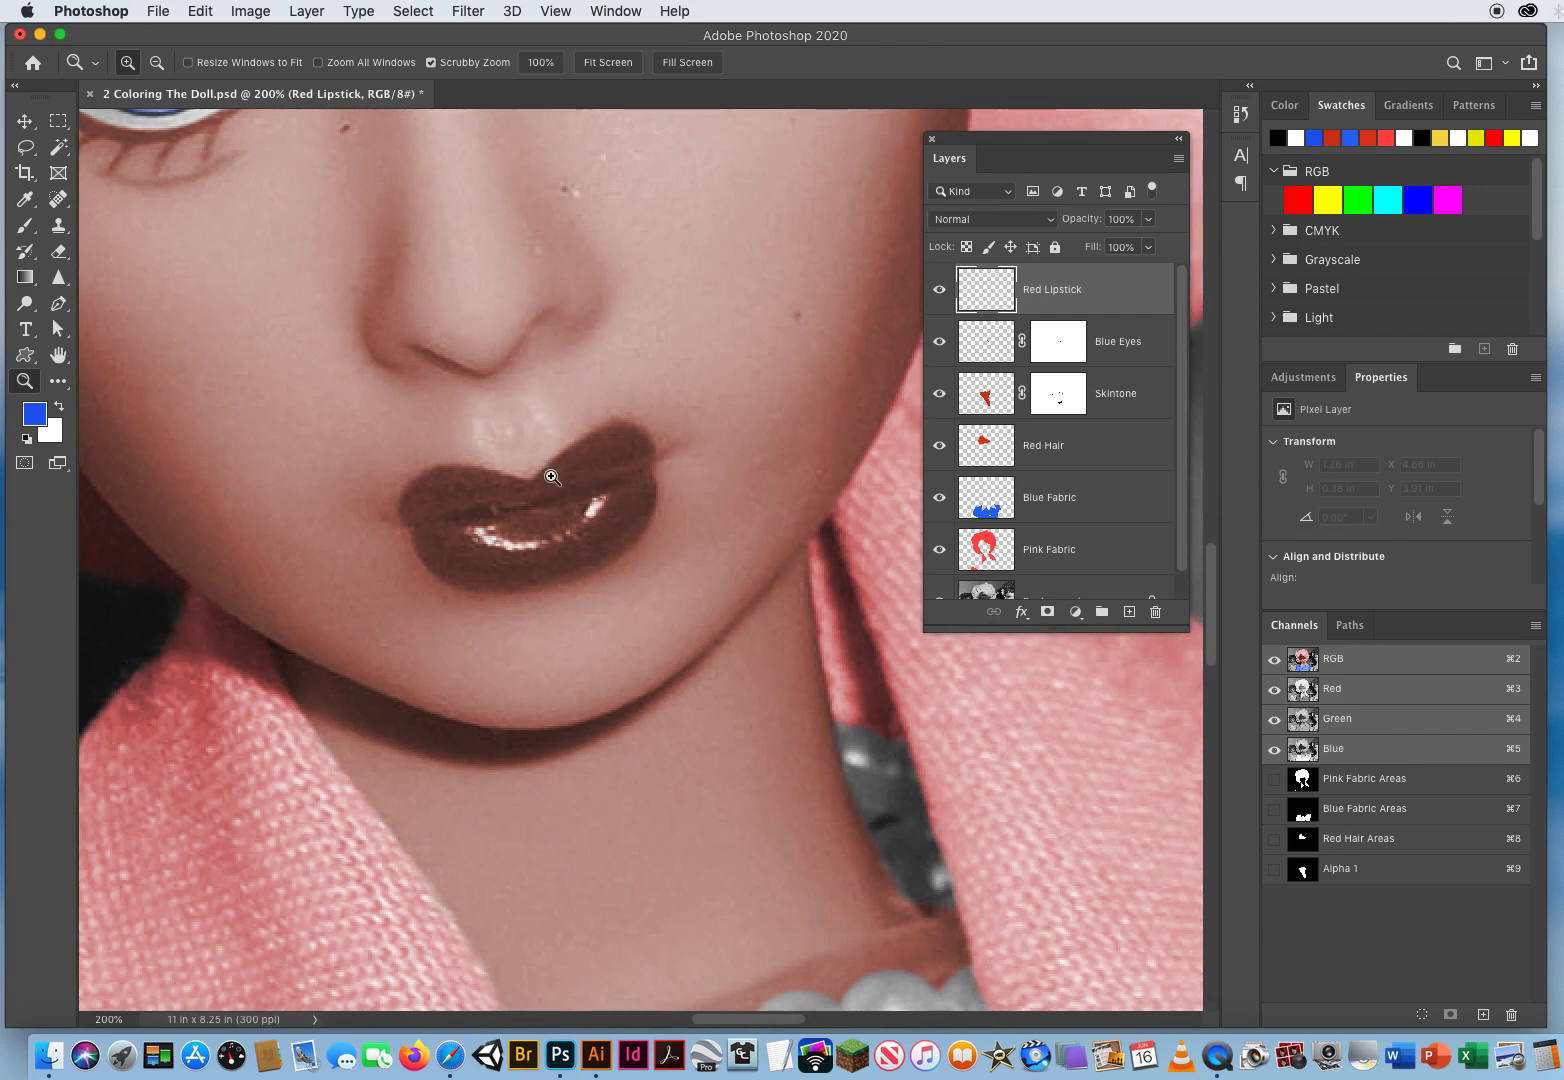
pyautogui.click(35, 414)
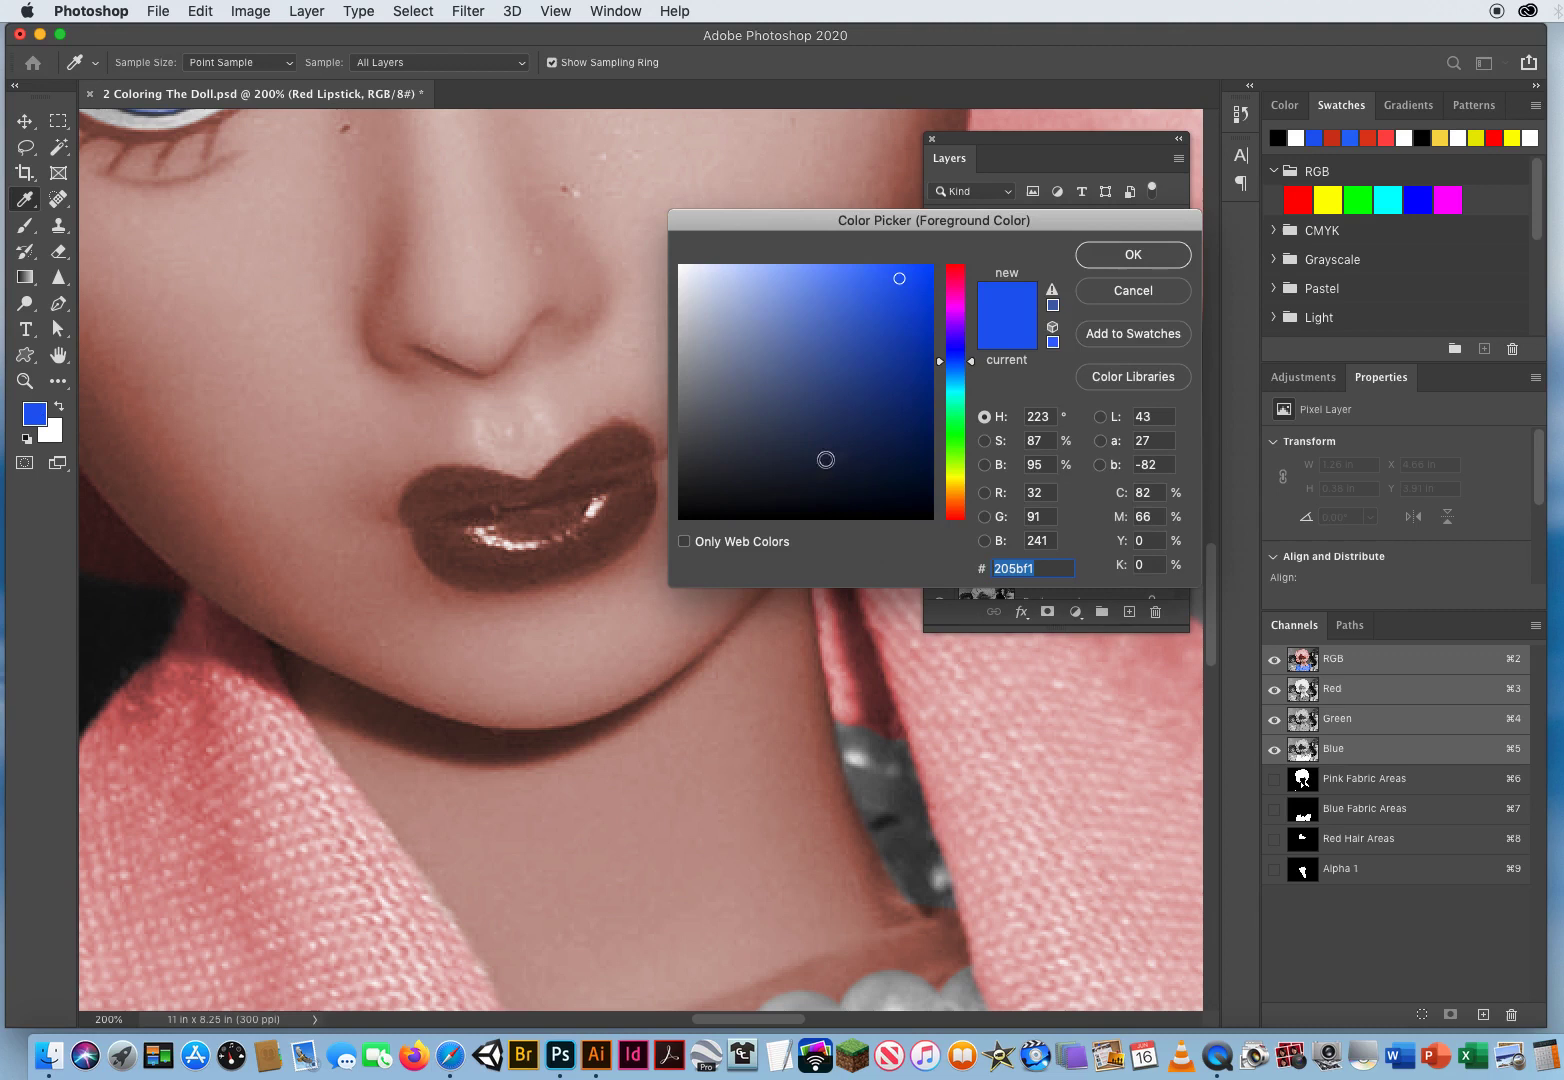
pyautogui.click(957, 268)
pyautogui.moveTo(906, 329)
pyautogui.mouseDown()
pyautogui.moveTo(899, 297)
pyautogui.moveTo(906, 330)
pyautogui.mouseUp()
pyautogui.click(1125, 261)
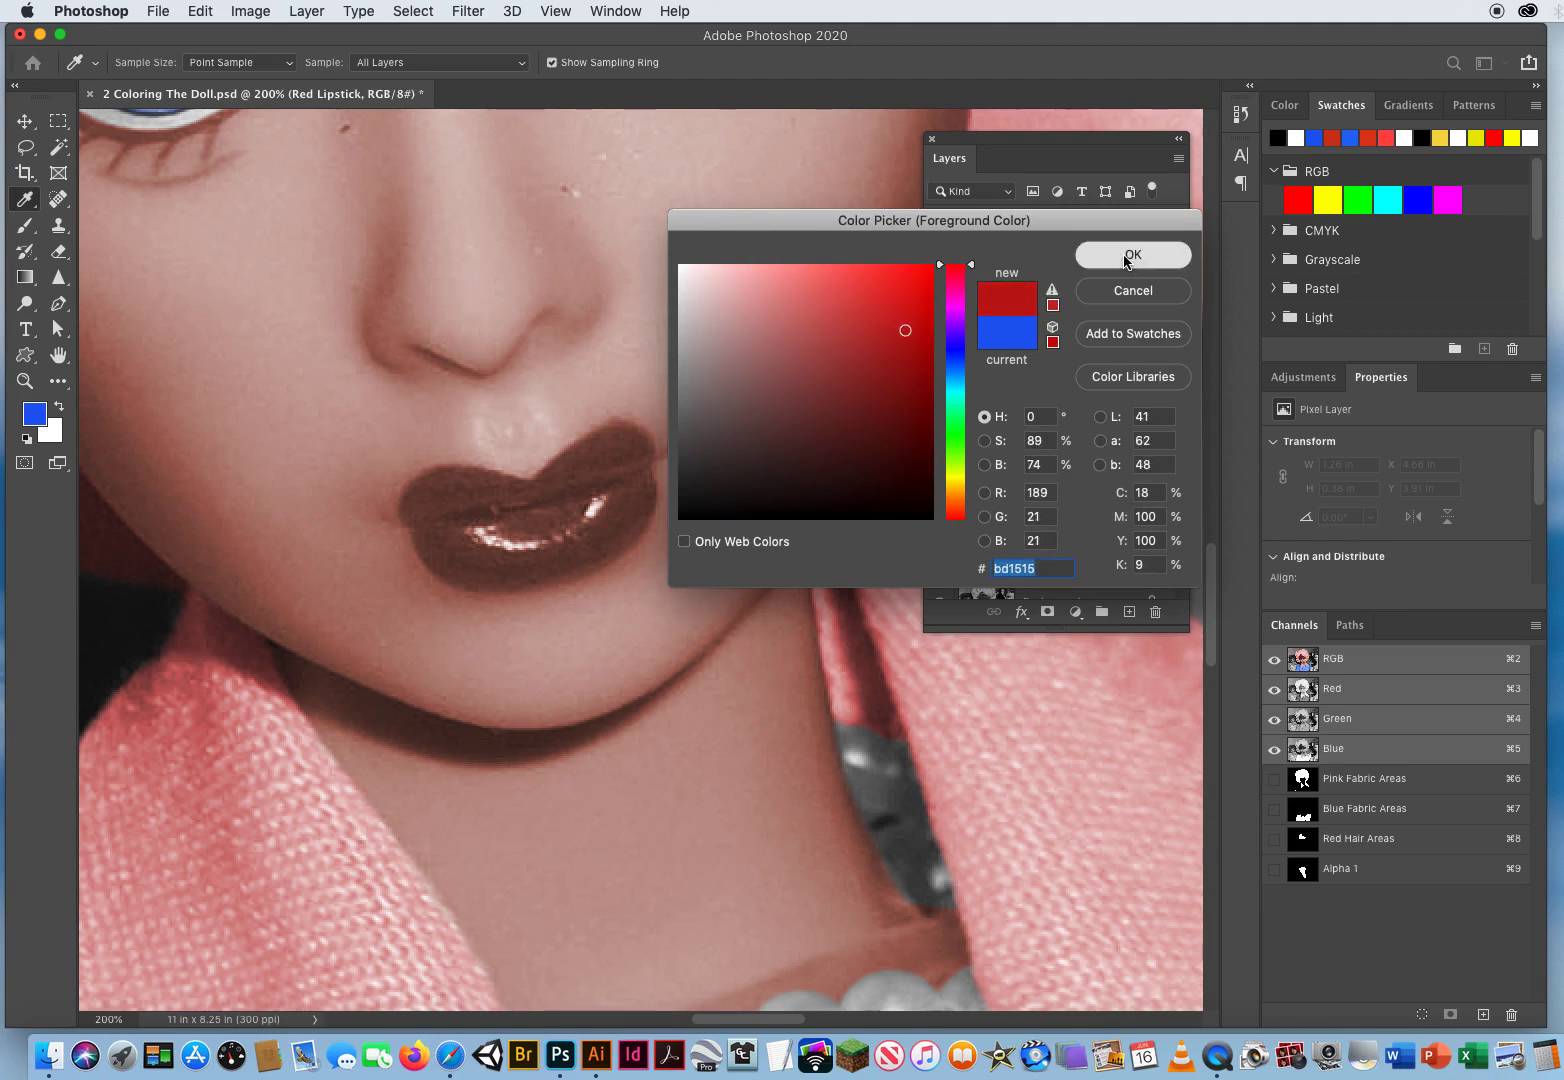
pyautogui.press('z')
# - Set the Red Lipstick layer's blend mode to Overlay and brush red over the doll's lips, with a stray stroke onto the chin
pyautogui.click(983, 219)
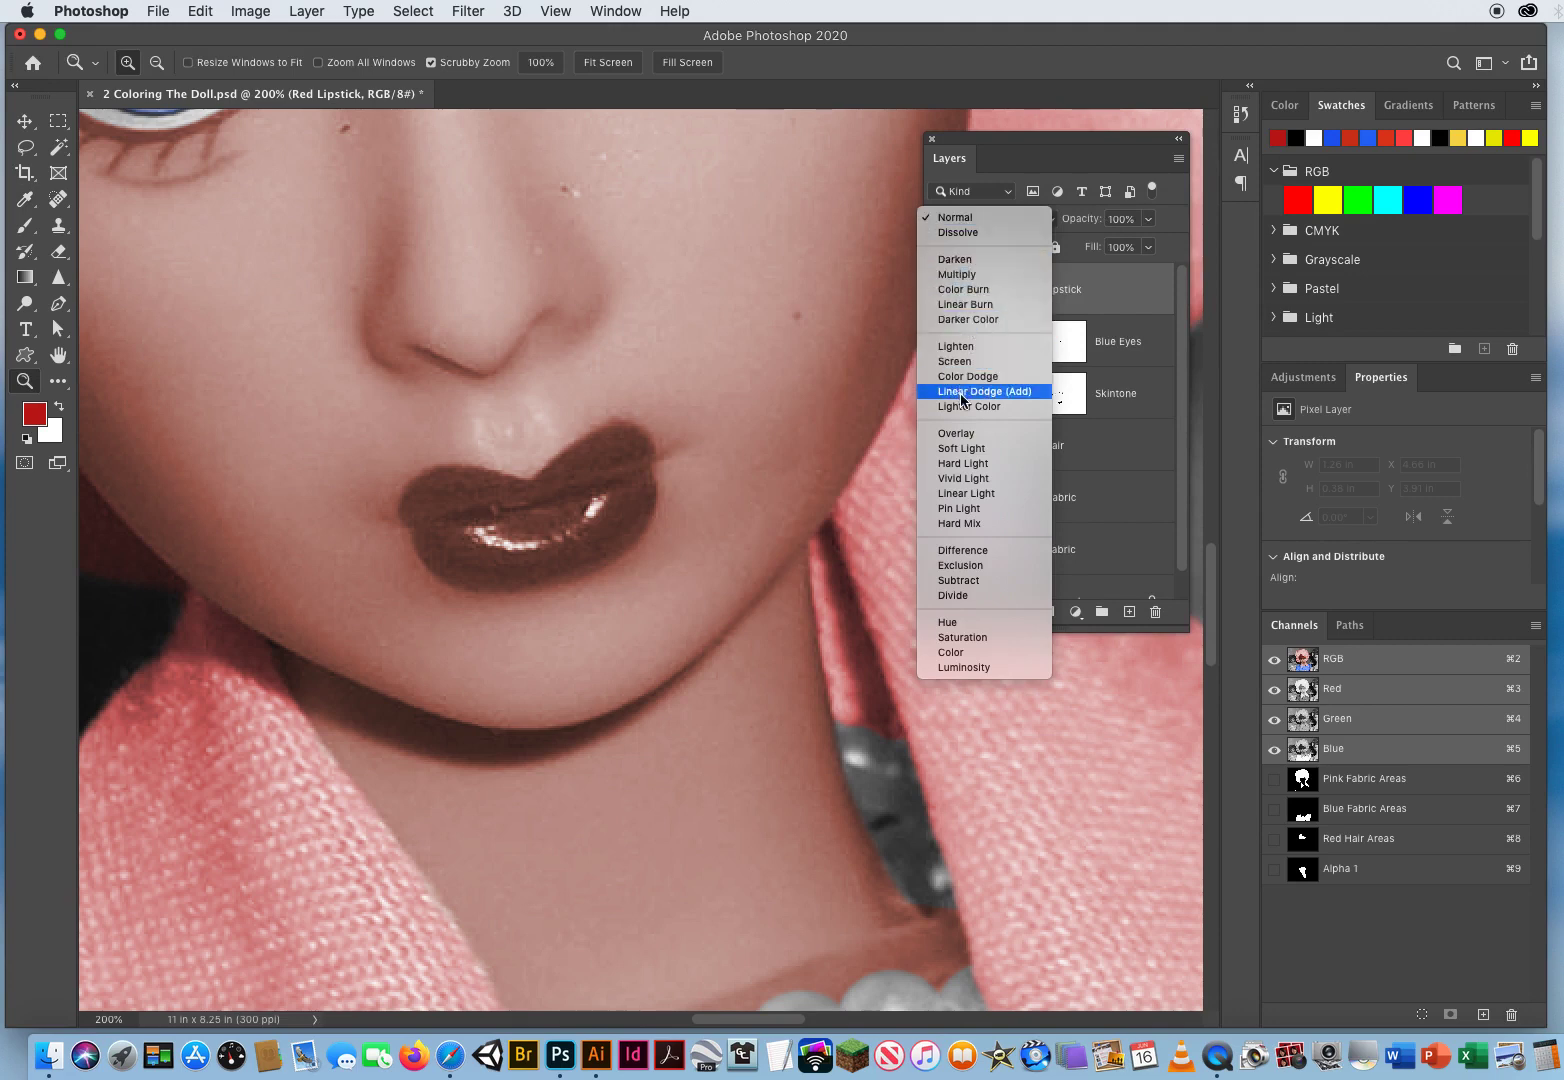
pyautogui.click(962, 433)
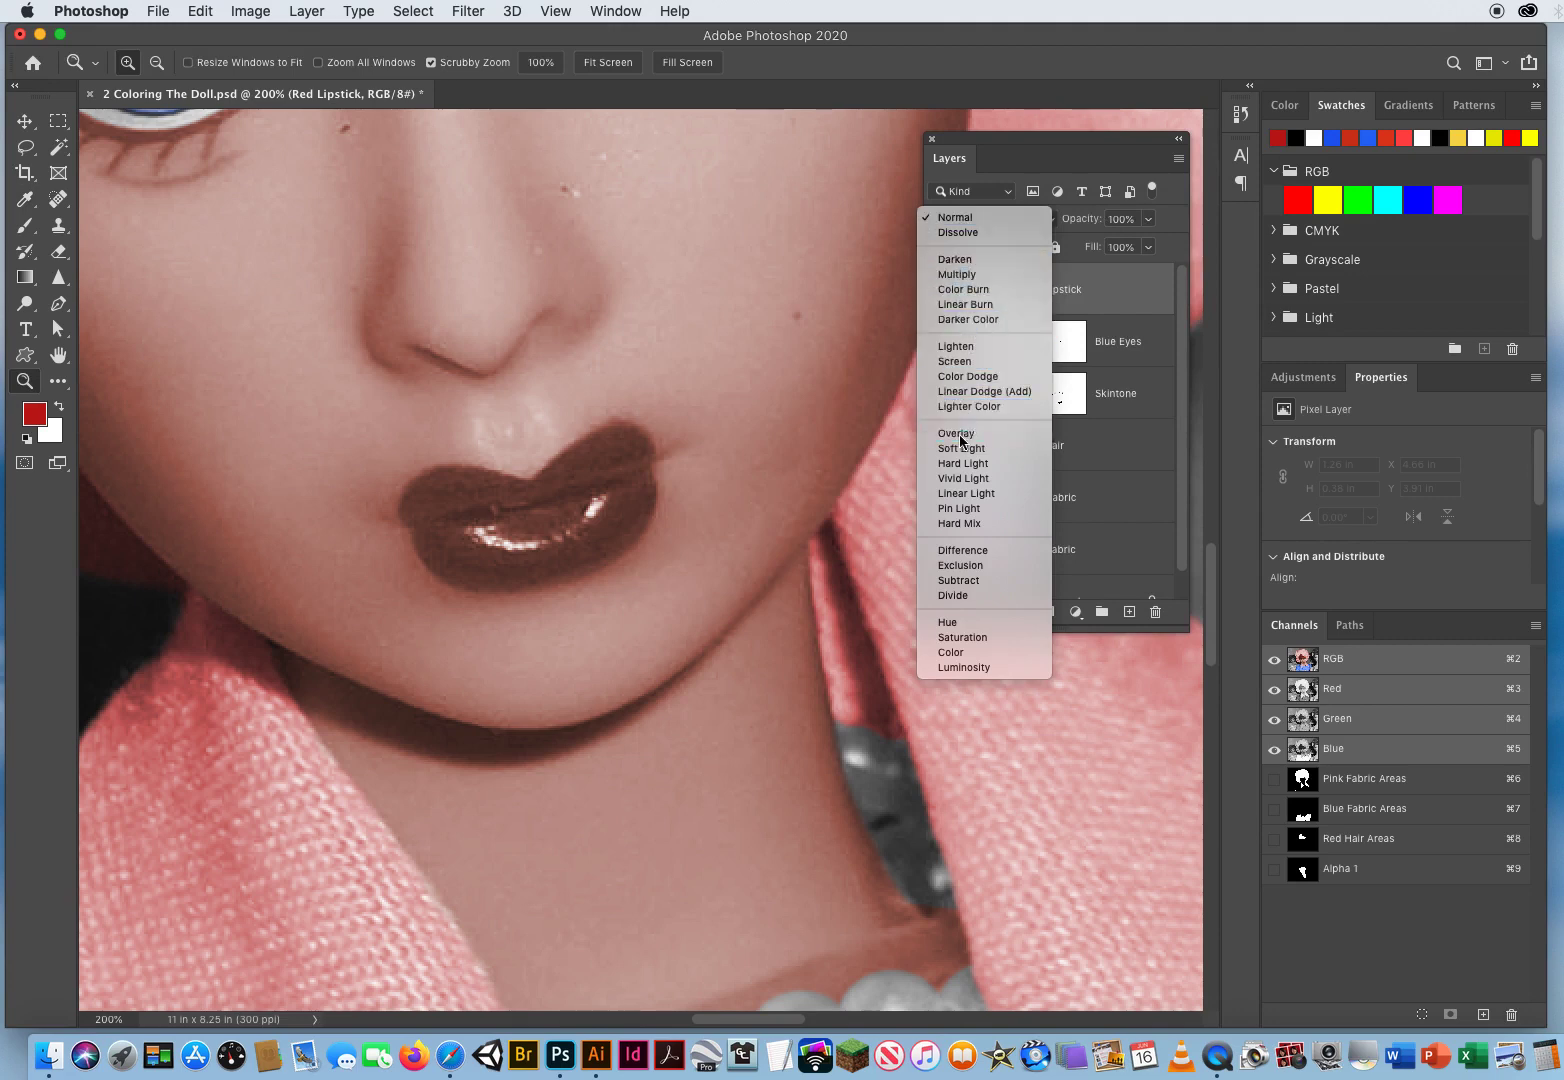
pyautogui.click(25, 225)
pyautogui.moveTo(454, 500)
pyautogui.mouseDown()
pyautogui.moveTo(466, 512)
pyautogui.moveTo(463, 426)
pyautogui.mouseUp()
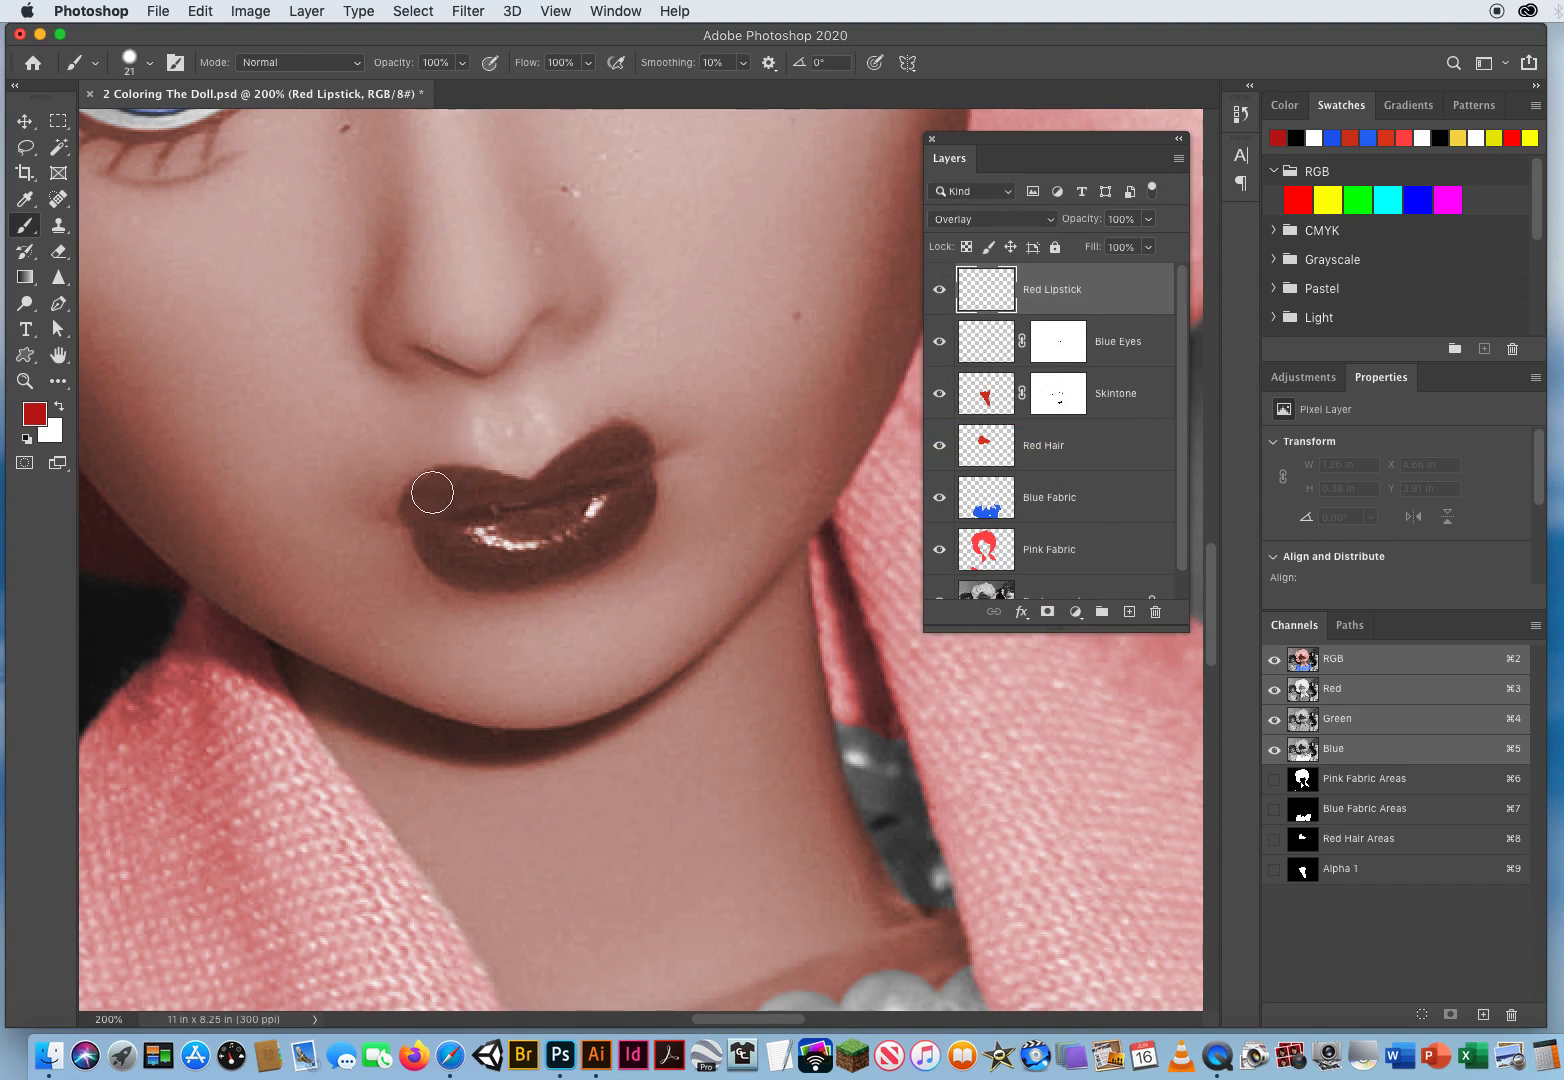
pyautogui.moveTo(413, 511)
pyautogui.mouseDown()
pyautogui.moveTo(530, 506)
pyautogui.moveTo(628, 444)
pyautogui.moveTo(636, 507)
pyautogui.moveTo(610, 618)
pyautogui.moveTo(617, 482)
pyautogui.moveTo(431, 521)
pyautogui.moveTo(469, 569)
pyautogui.moveTo(525, 570)
pyautogui.moveTo(581, 549)
pyautogui.moveTo(616, 505)
pyautogui.moveTo(601, 545)
pyautogui.moveTo(541, 561)
pyautogui.moveTo(487, 554)
pyautogui.moveTo(475, 524)
pyautogui.moveTo(572, 526)
pyautogui.moveTo(613, 509)
pyautogui.mouseUp()
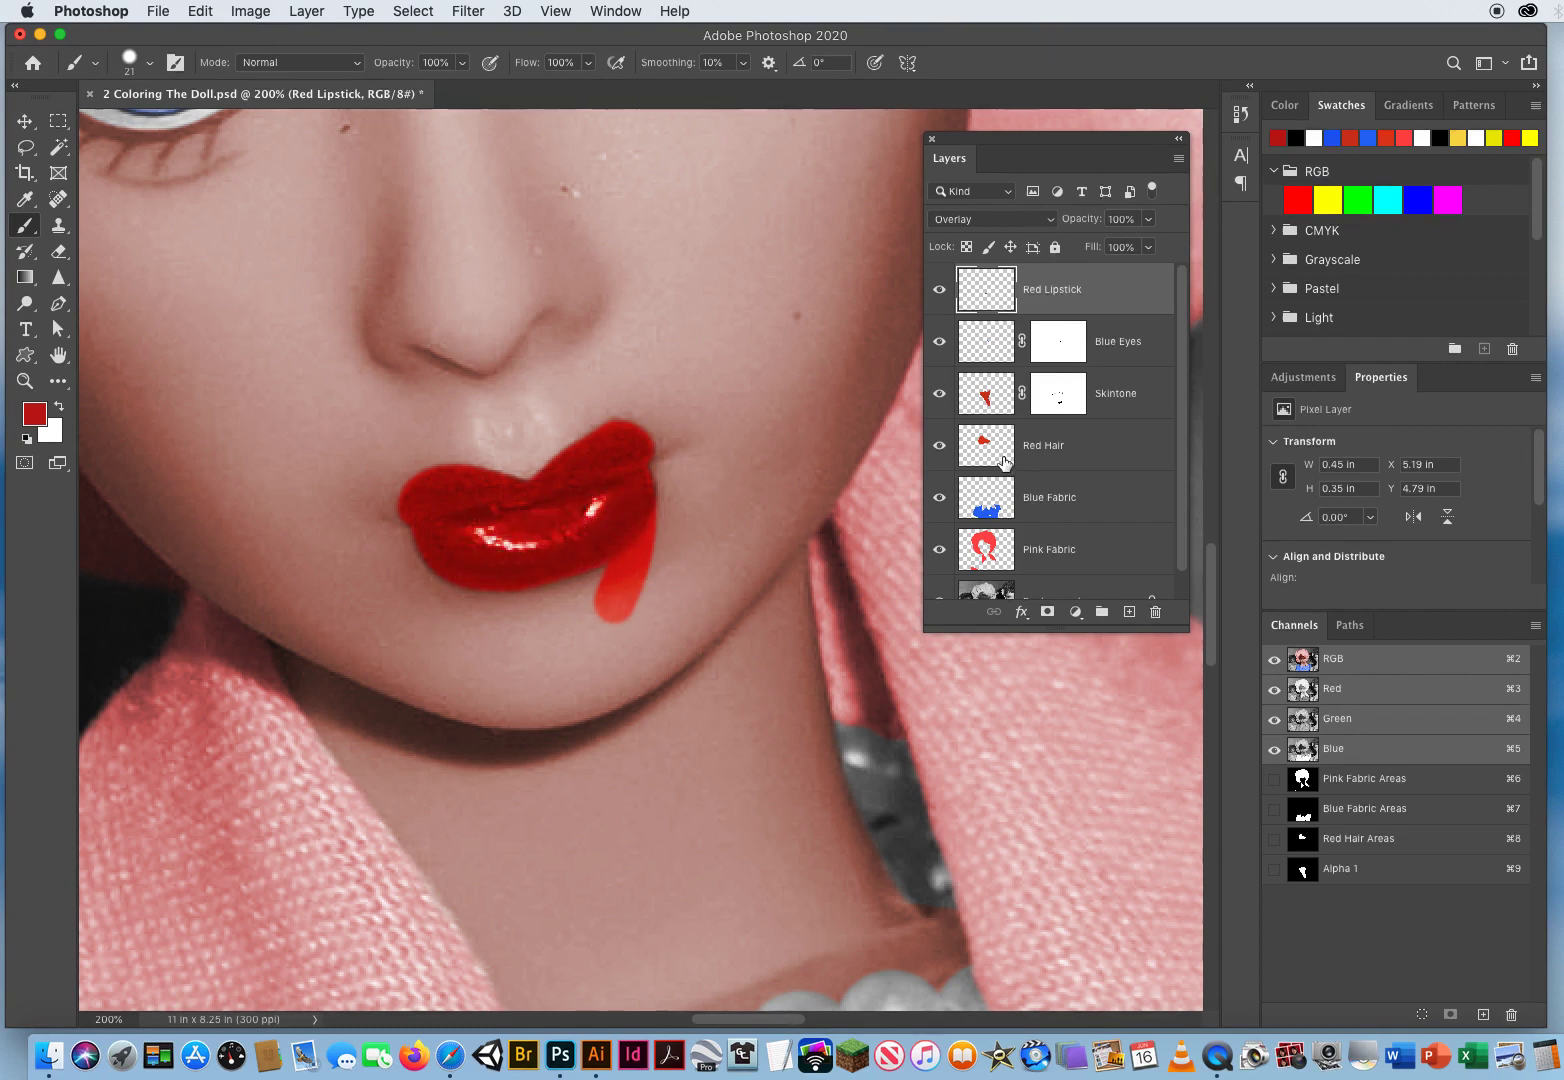
# - Add a layer mask to Red Lipstick and paint black on it over the stray red stroke below the lips
pyautogui.click(1047, 613)
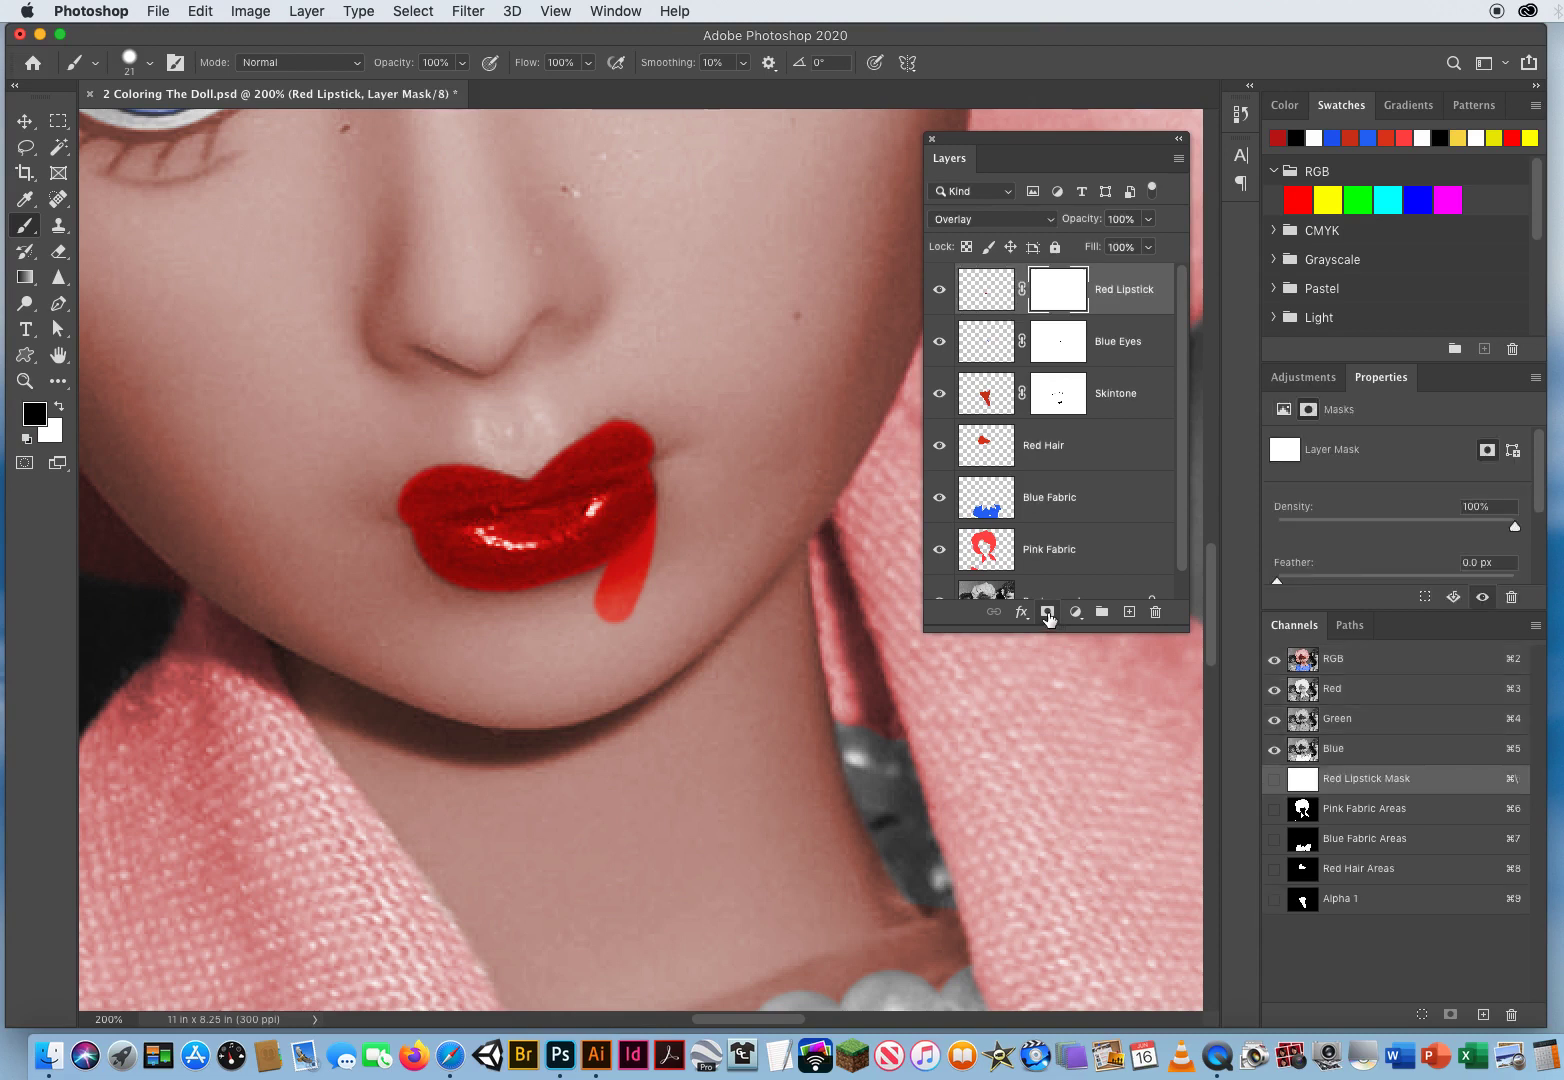
pyautogui.press('x')
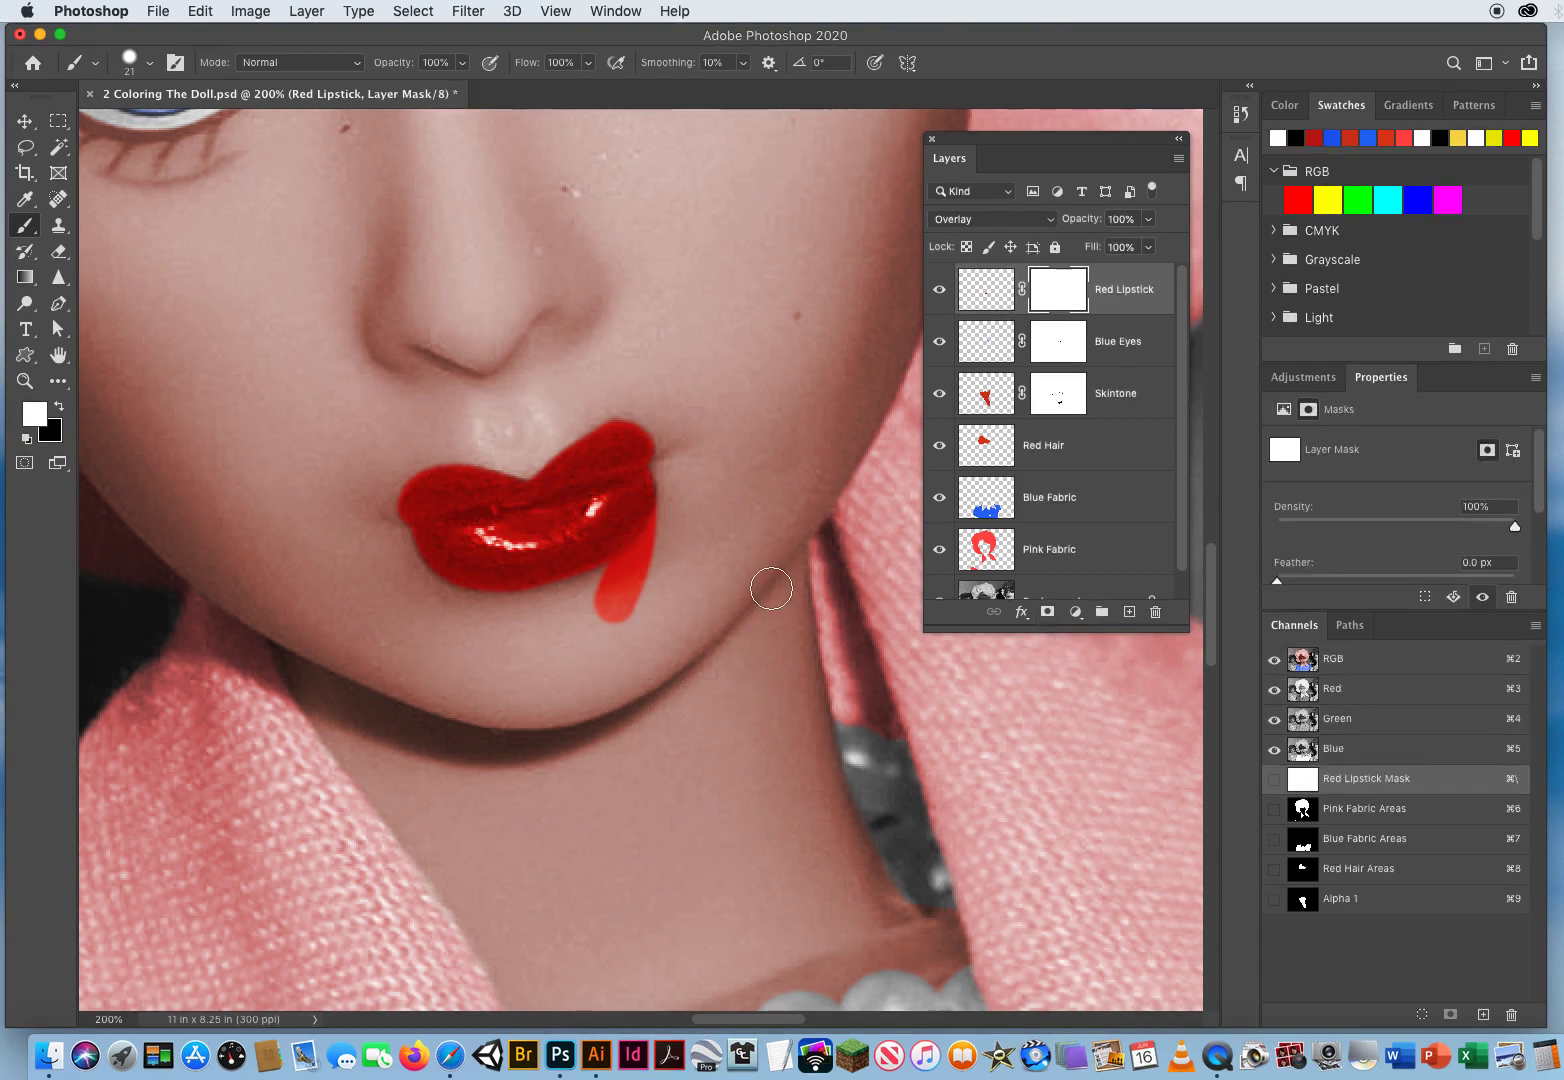
pyautogui.press('x')
pyautogui.moveTo(580, 629); pyautogui.dragTo(695, 541)
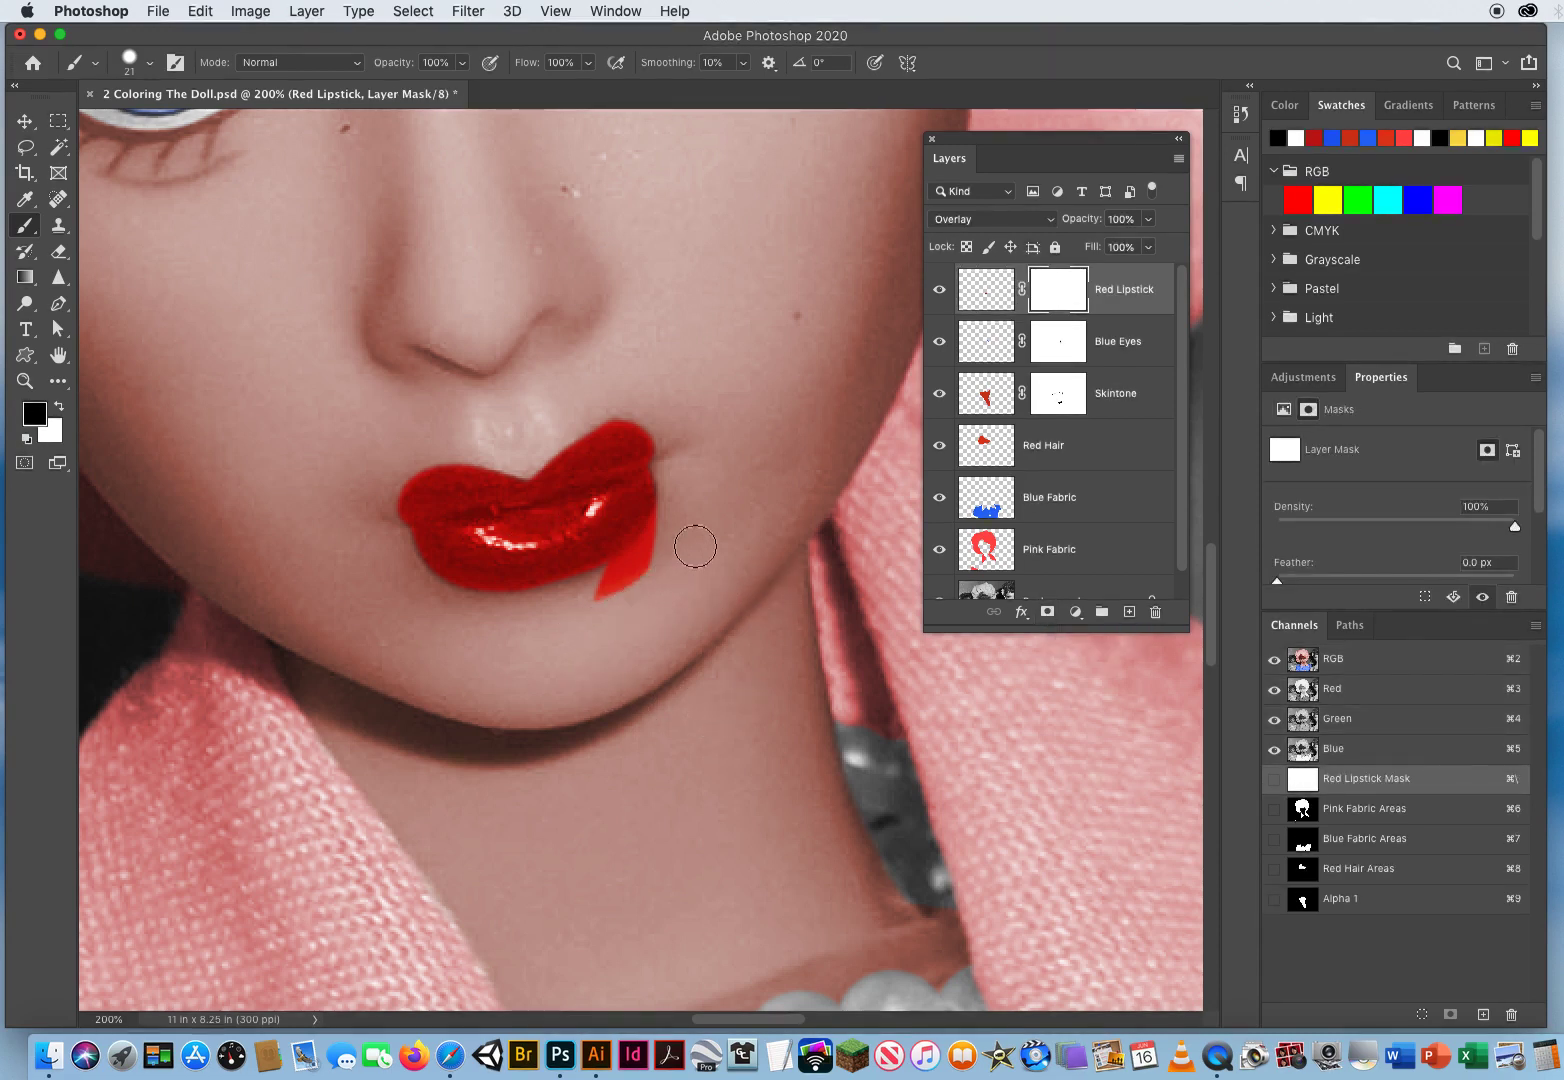
pyautogui.moveTo(583, 600); pyautogui.dragTo(661, 550)
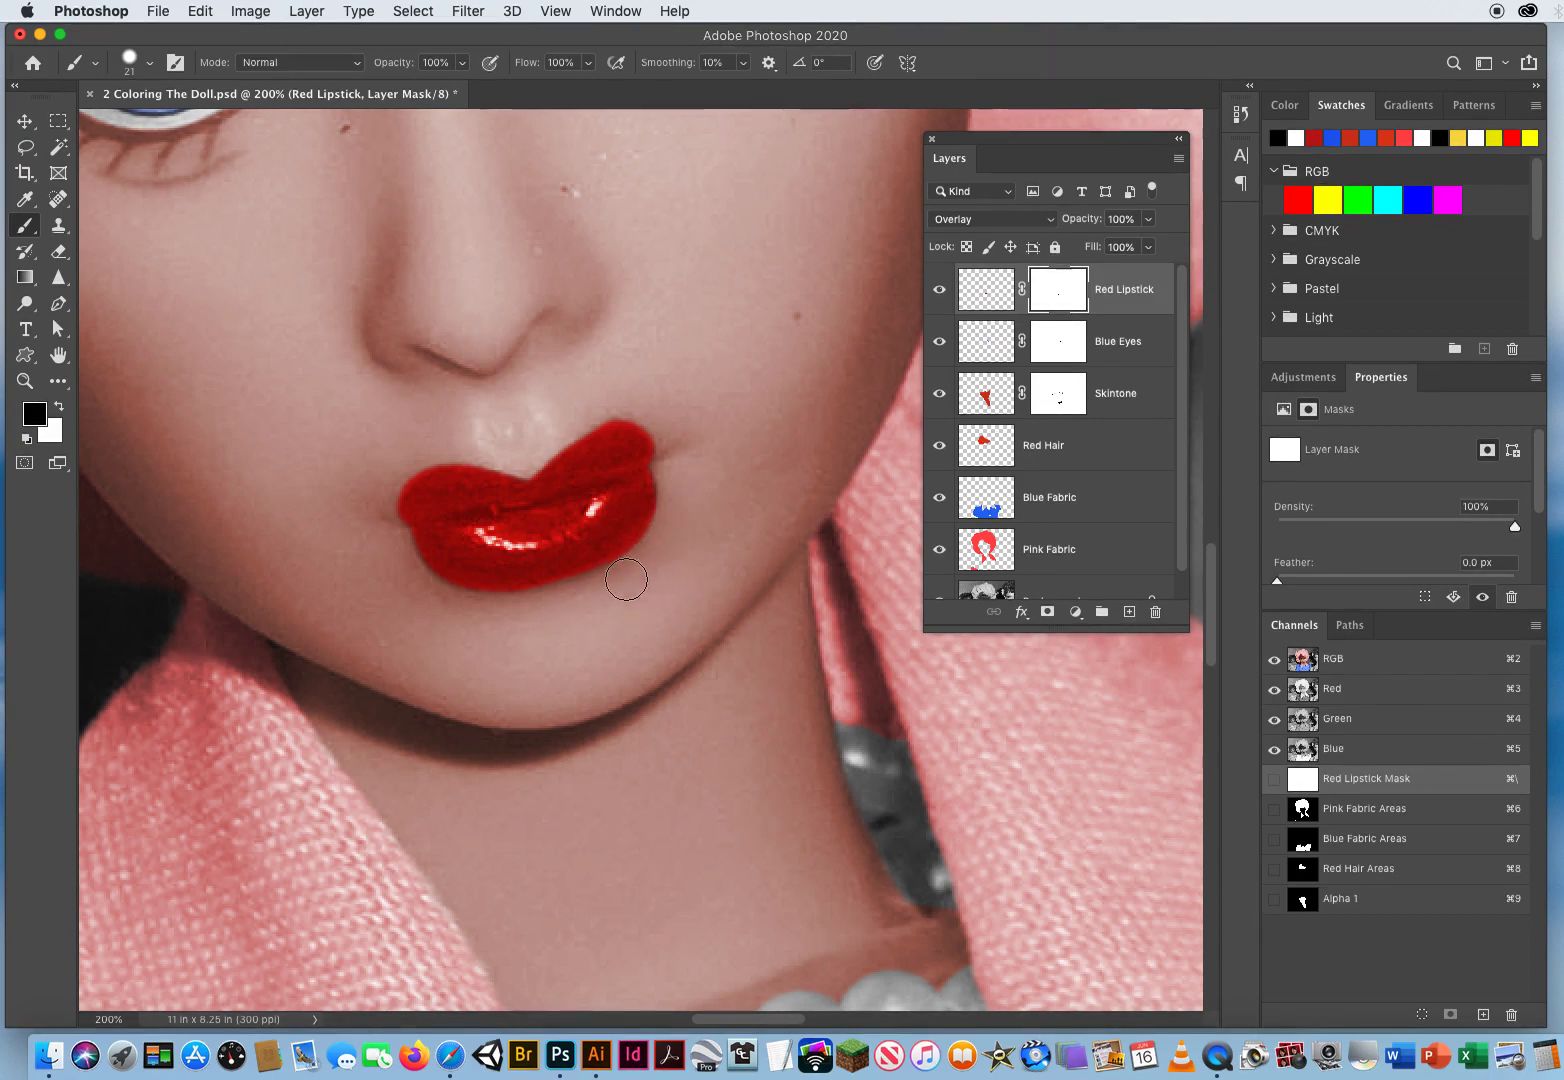
# - Lower the Red Lipstick layer's opacity to 39%
pyautogui.click(26, 382)
pyautogui.moveTo(694, 521); pyautogui.dragTo(593, 545)
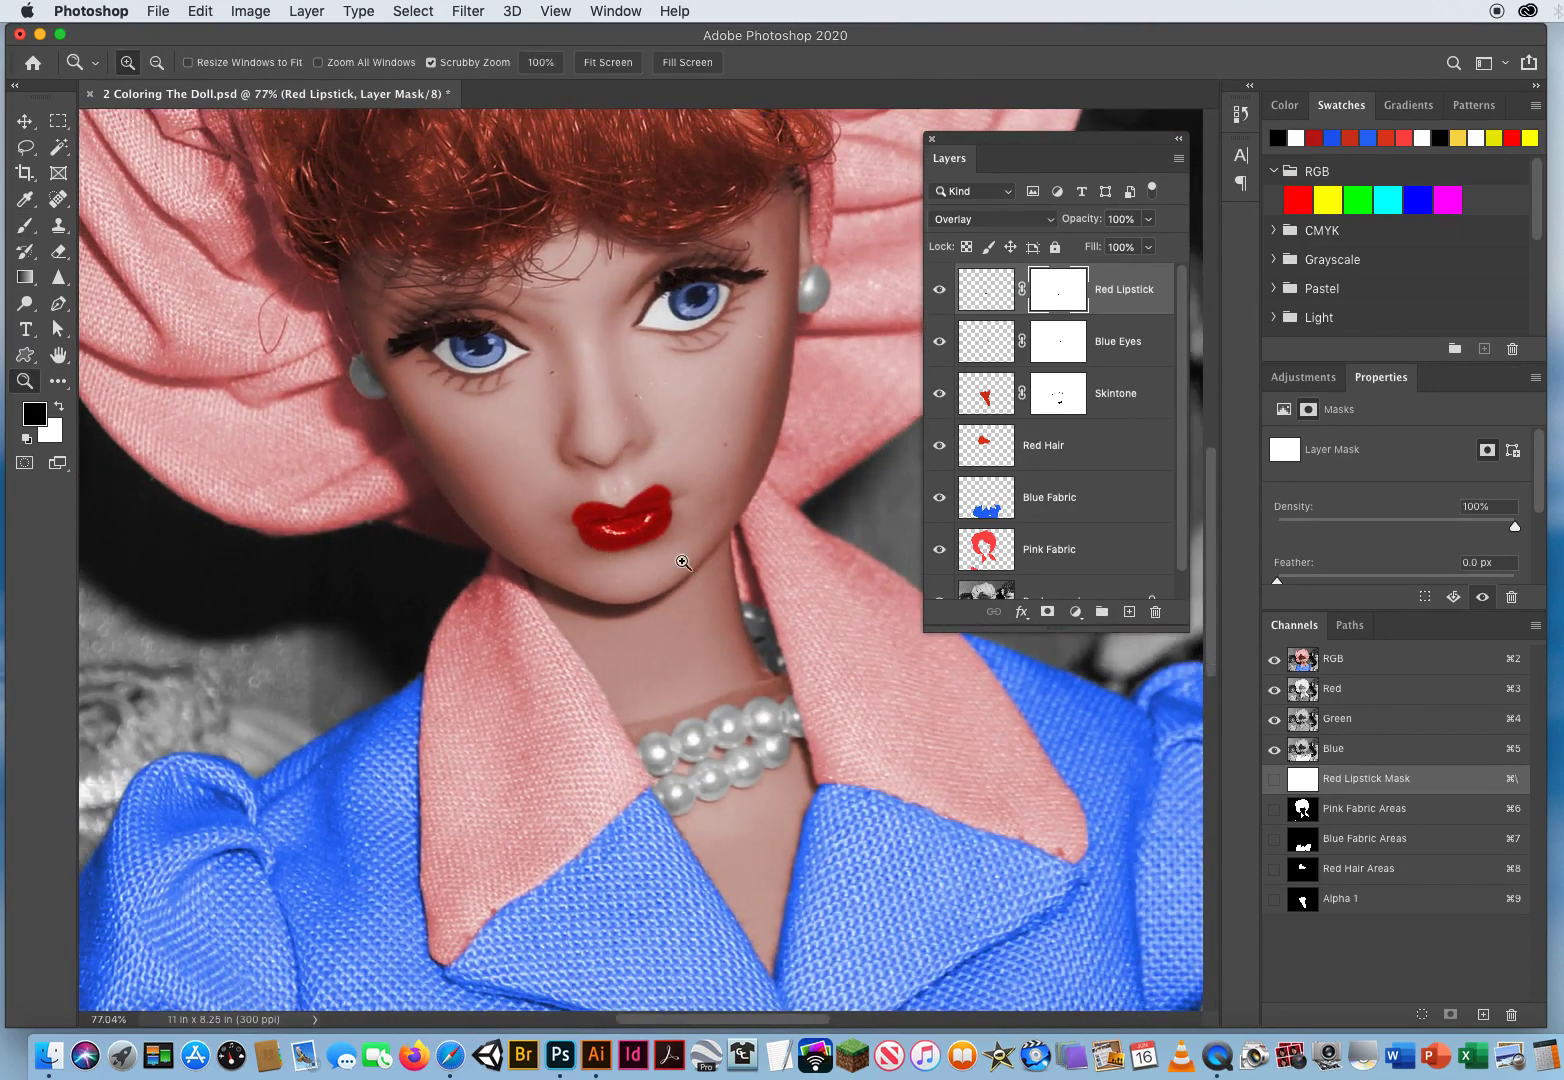
pyautogui.press('space')
pyautogui.moveTo(686, 561); pyautogui.dragTo(555, 682)
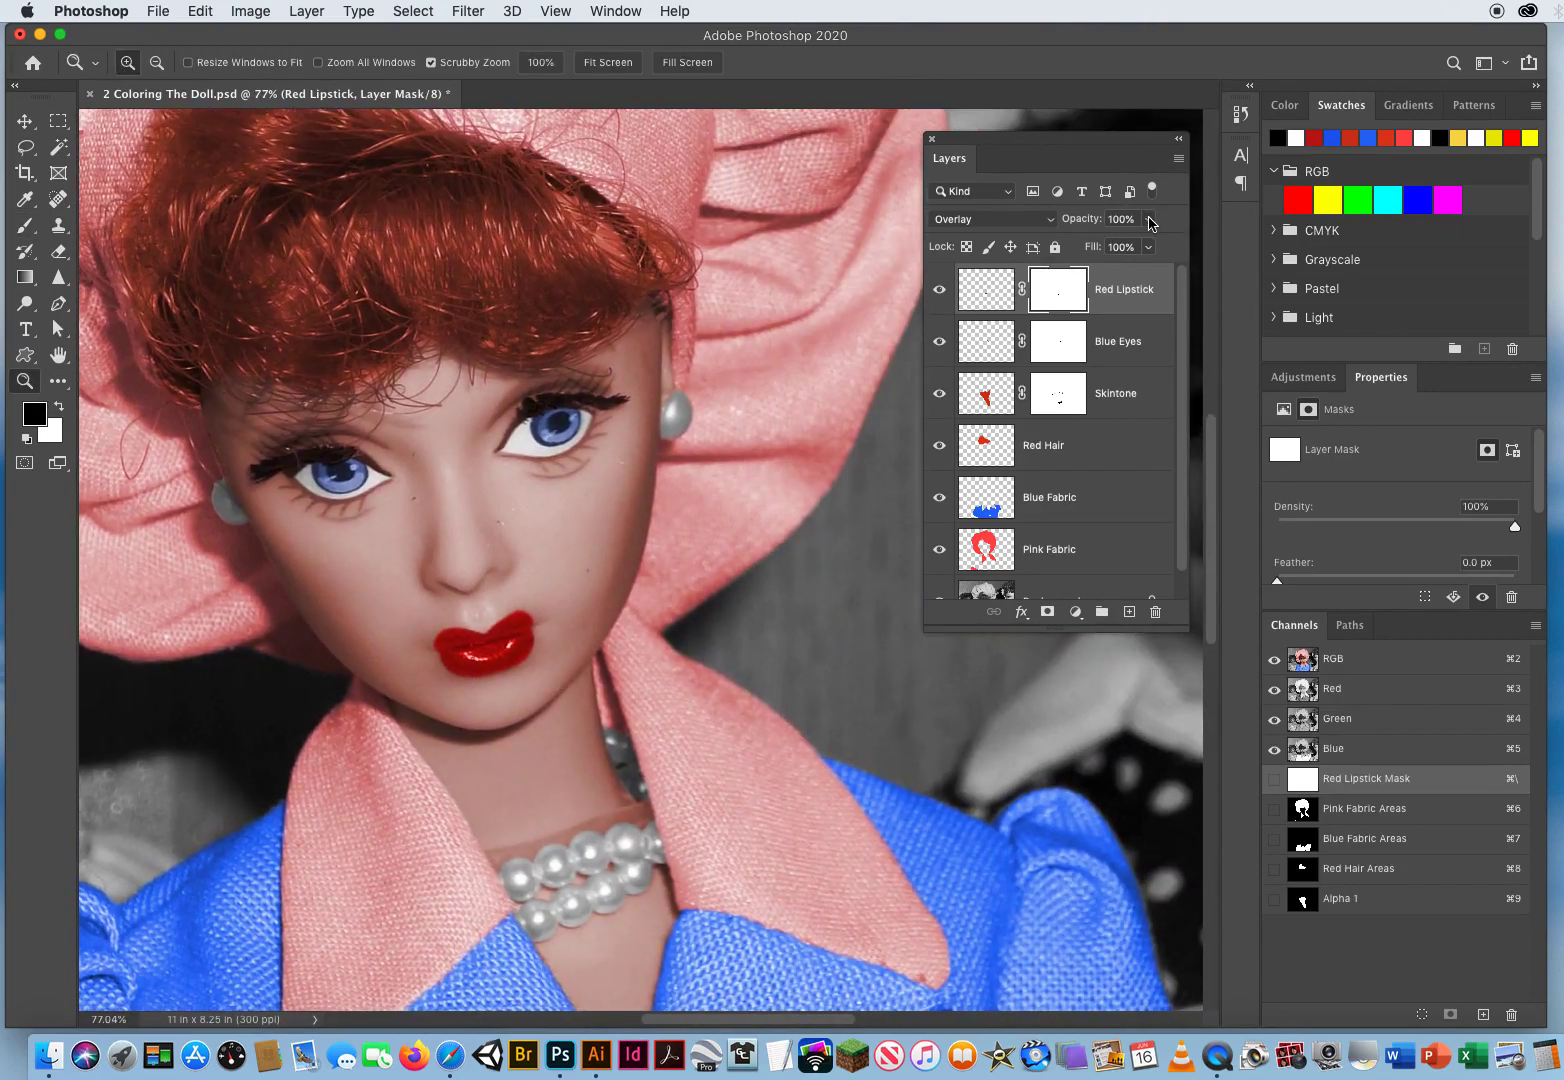
pyautogui.click(1151, 223)
pyautogui.moveTo(1150, 243); pyautogui.dragTo(1099, 250)
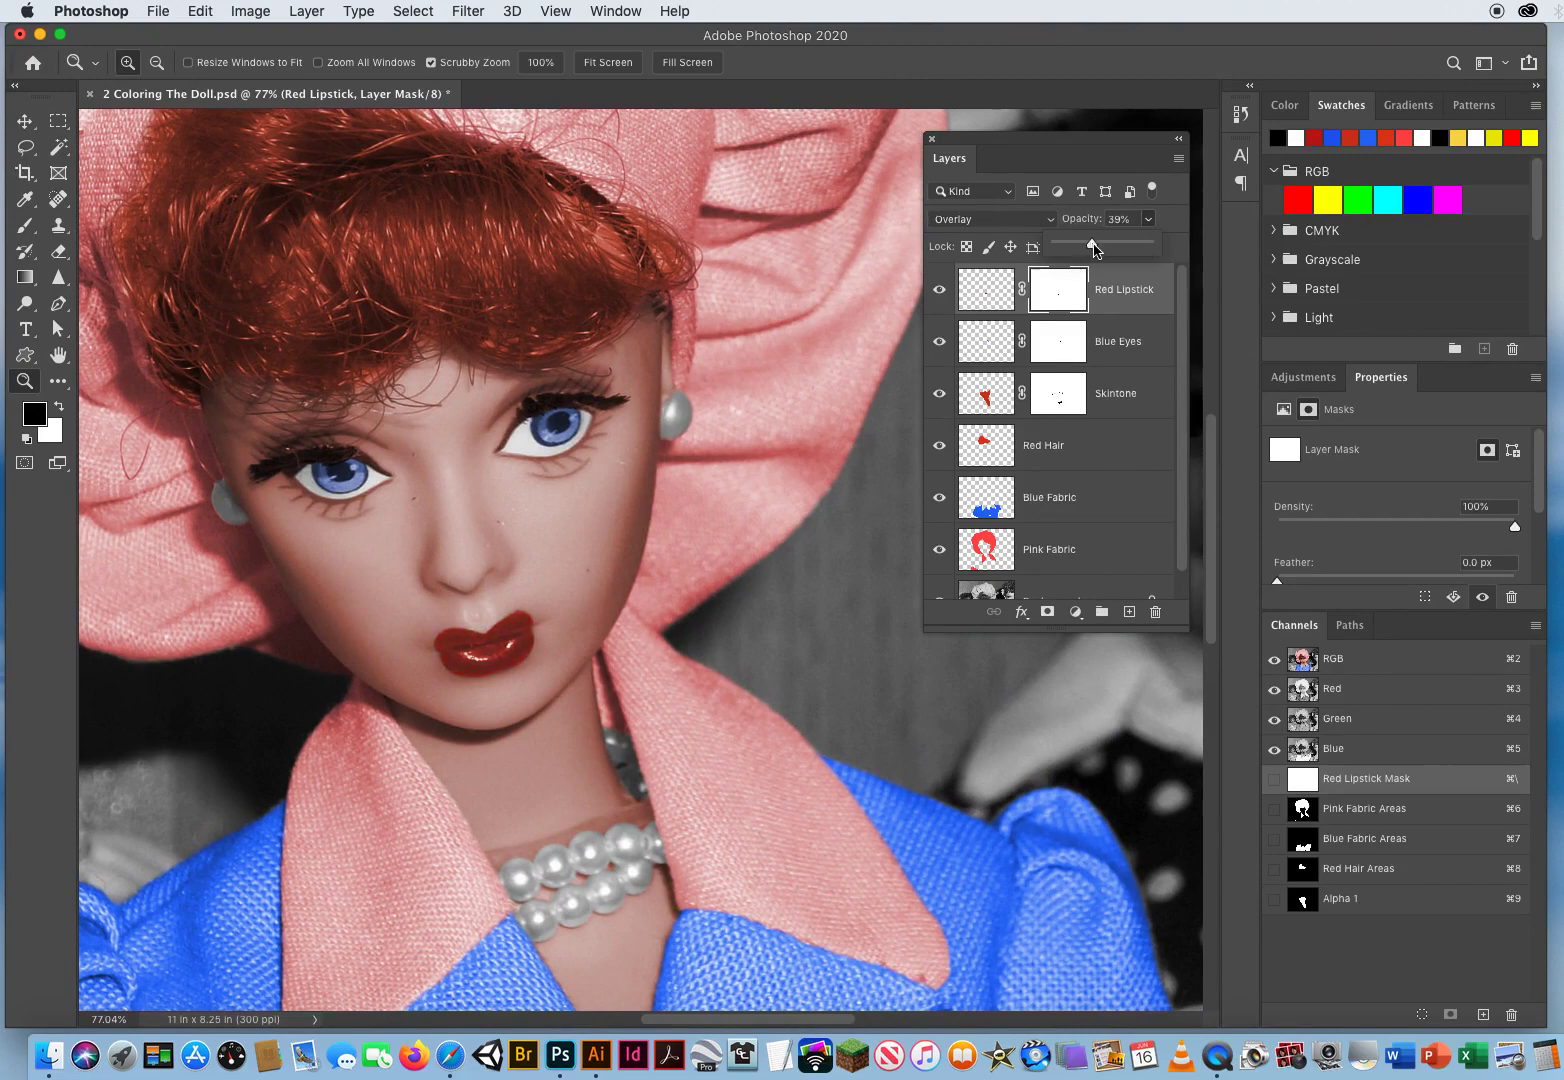
# - Enlarge the layer list, hide the Background layer to examine the color layers alone, and show it again
pyautogui.moveTo(510, 551); pyautogui.dragTo(368, 552)
pyautogui.moveTo(966, 160); pyautogui.dragTo(1050, 172)
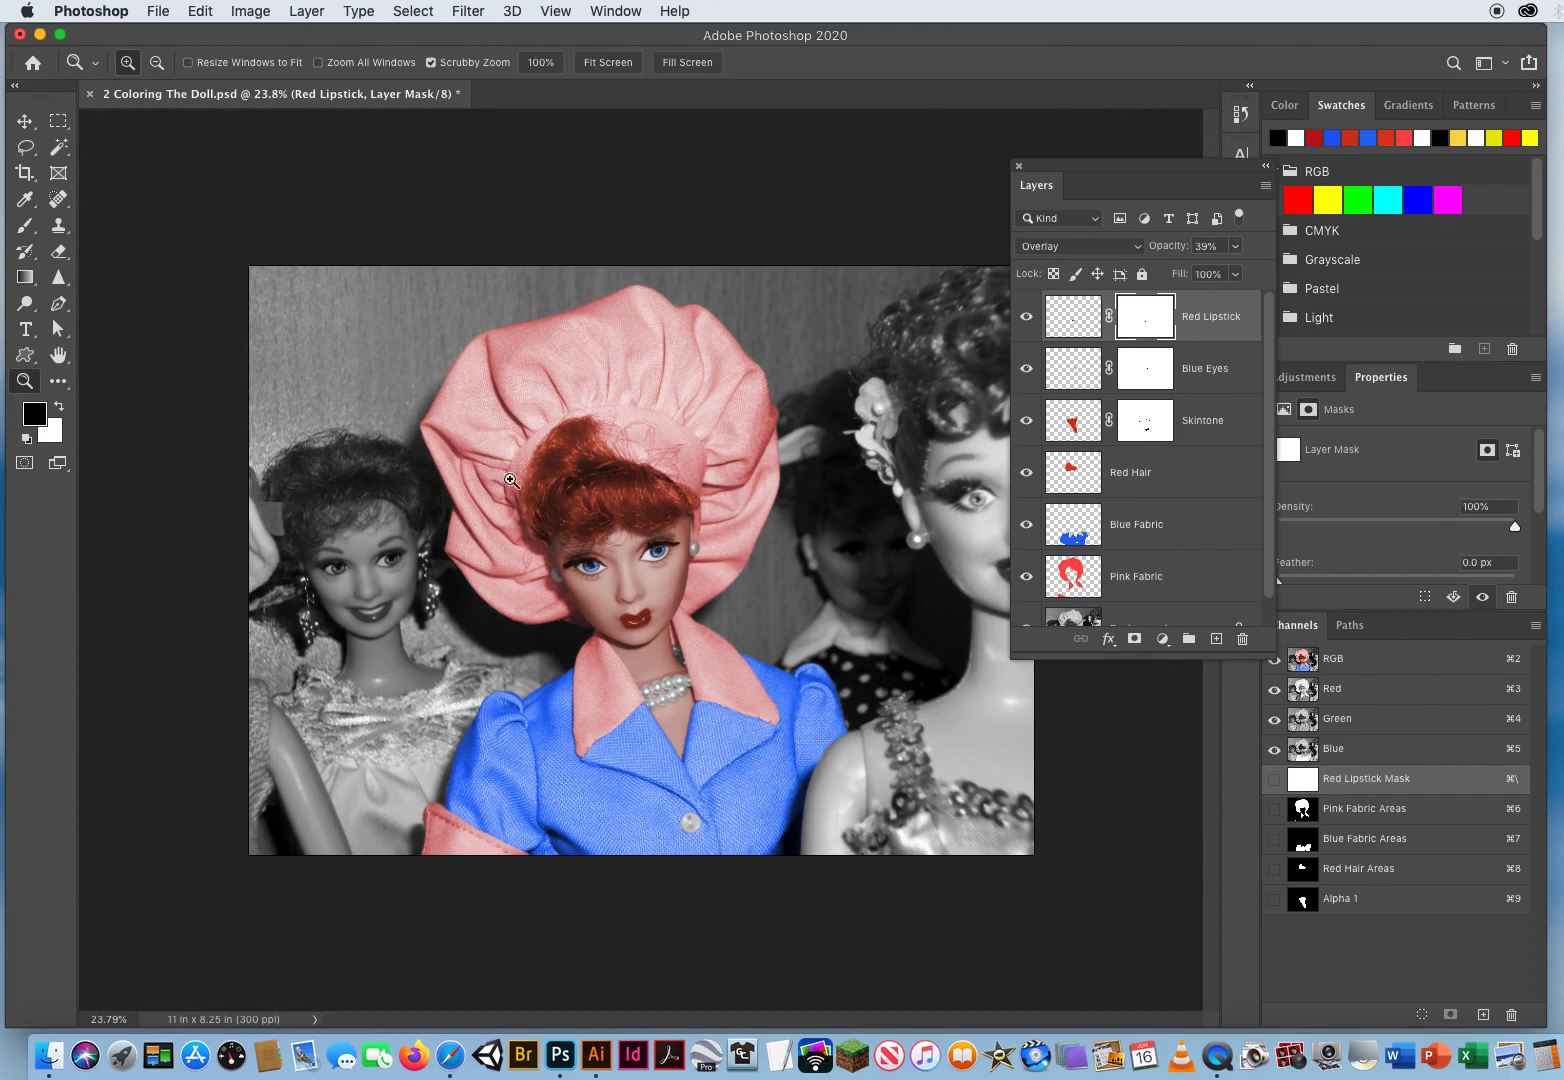
pyautogui.moveTo(1166, 657); pyautogui.dragTo(1166, 818)
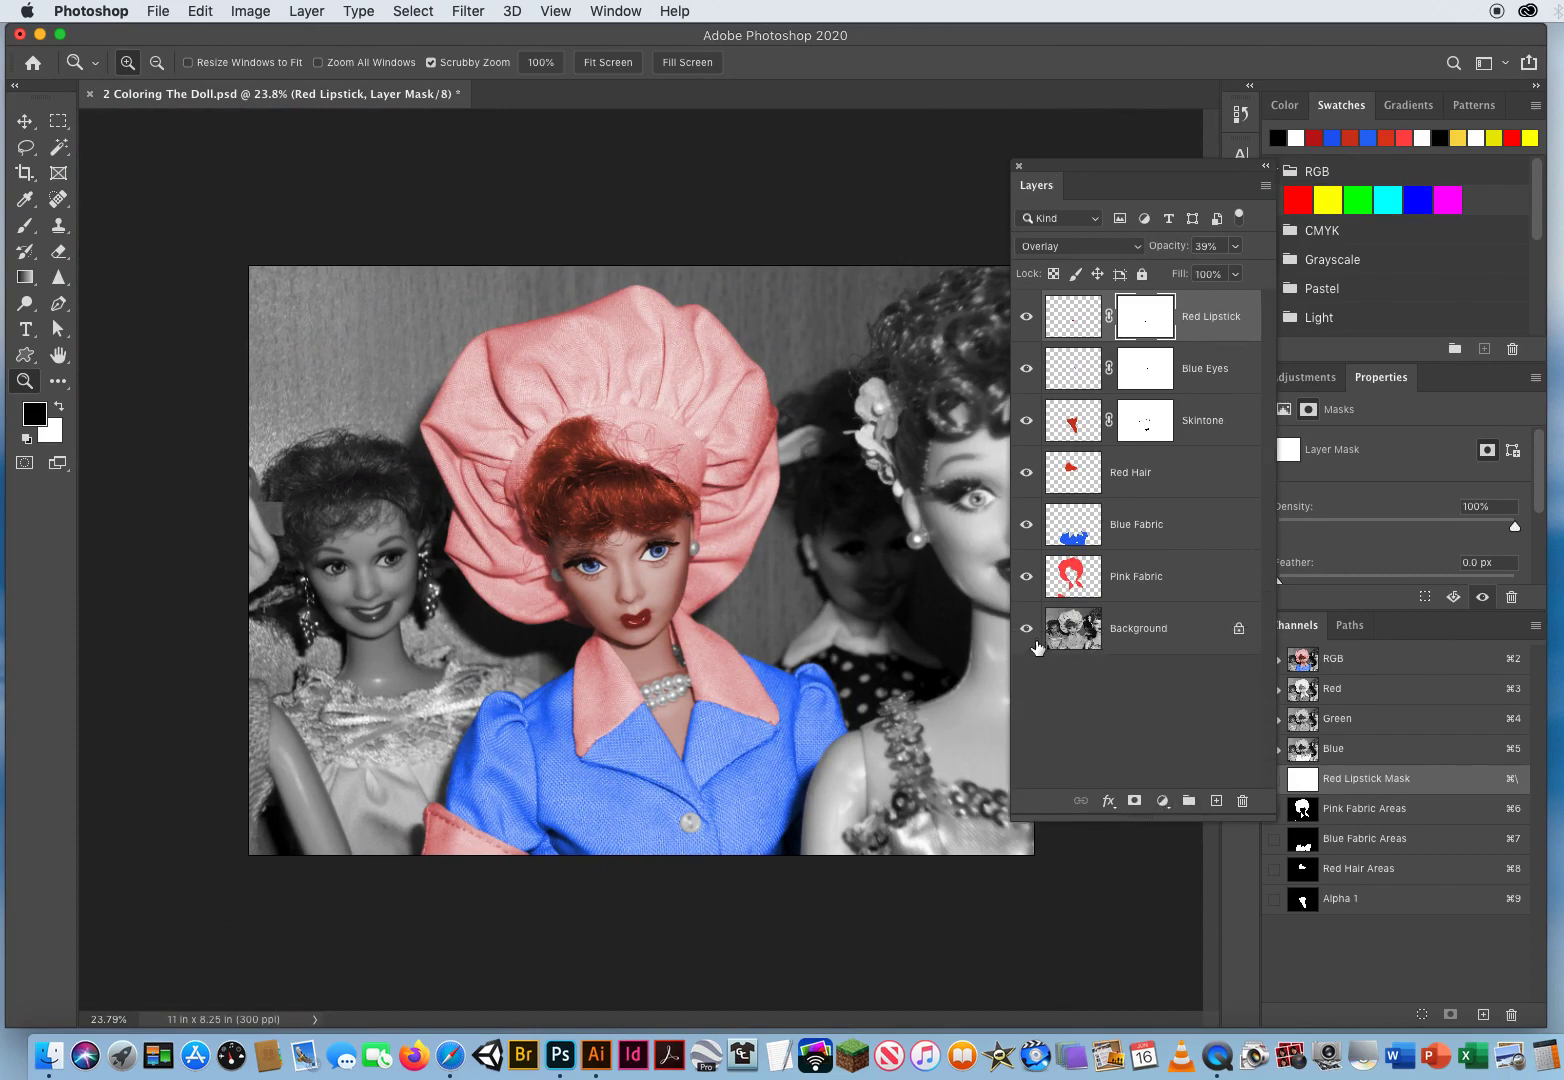
pyautogui.click(1027, 628)
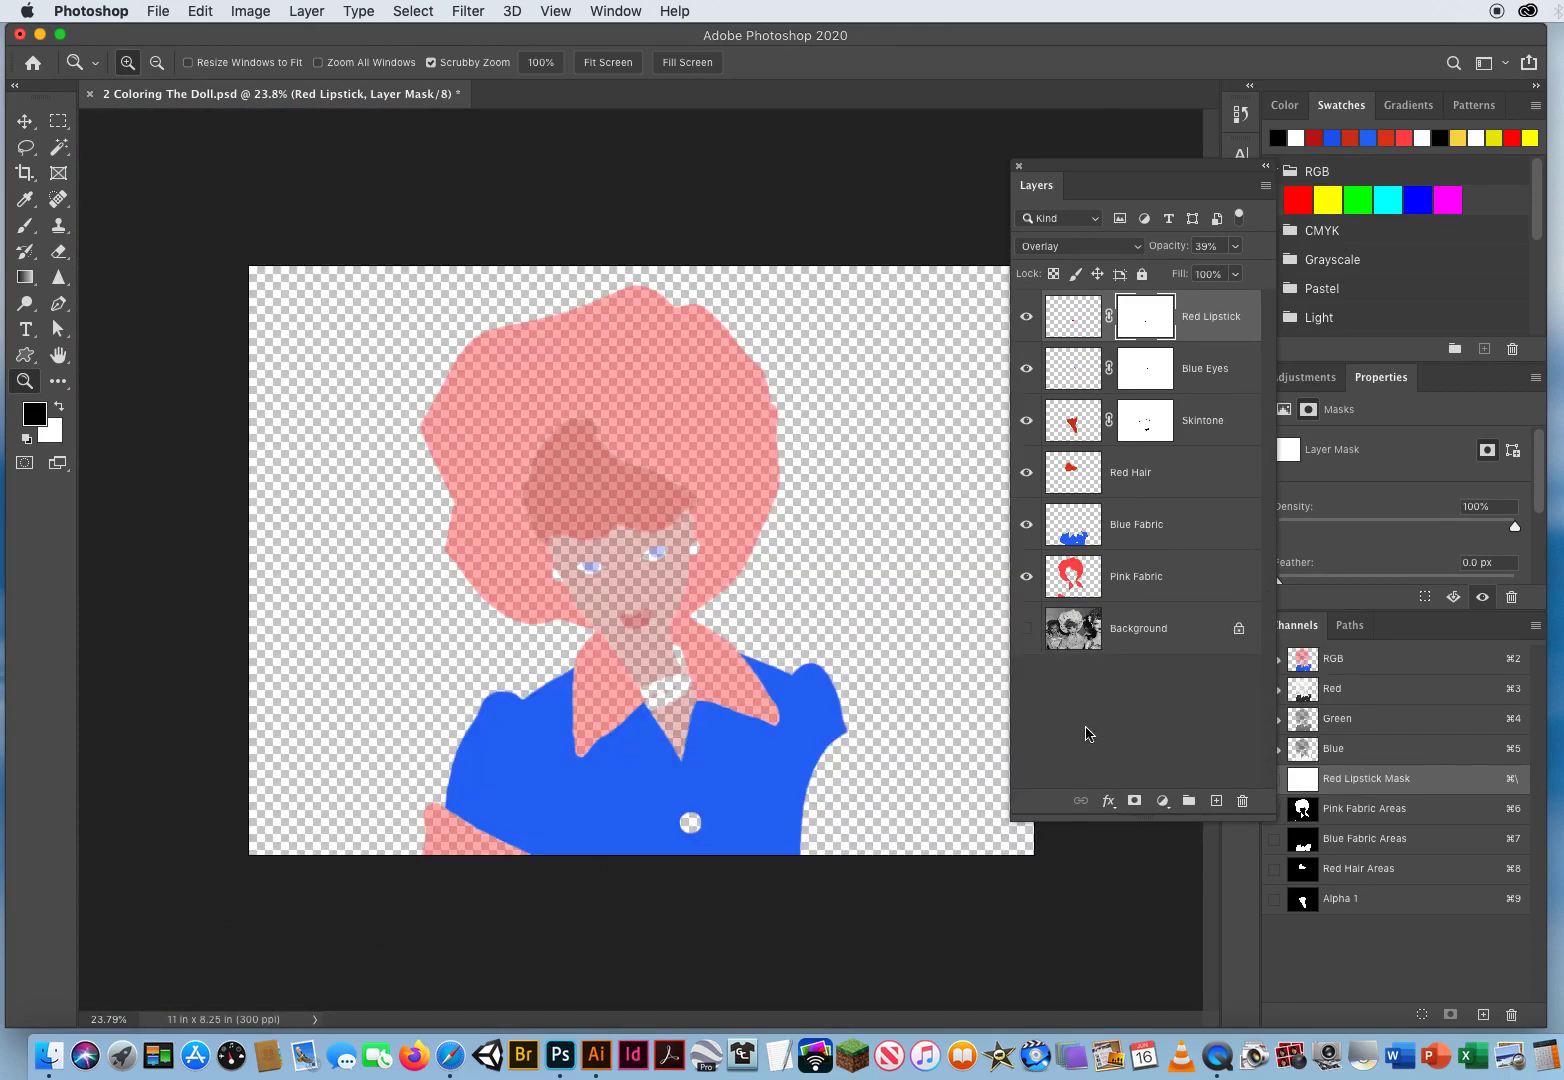
pyautogui.click(1155, 630)
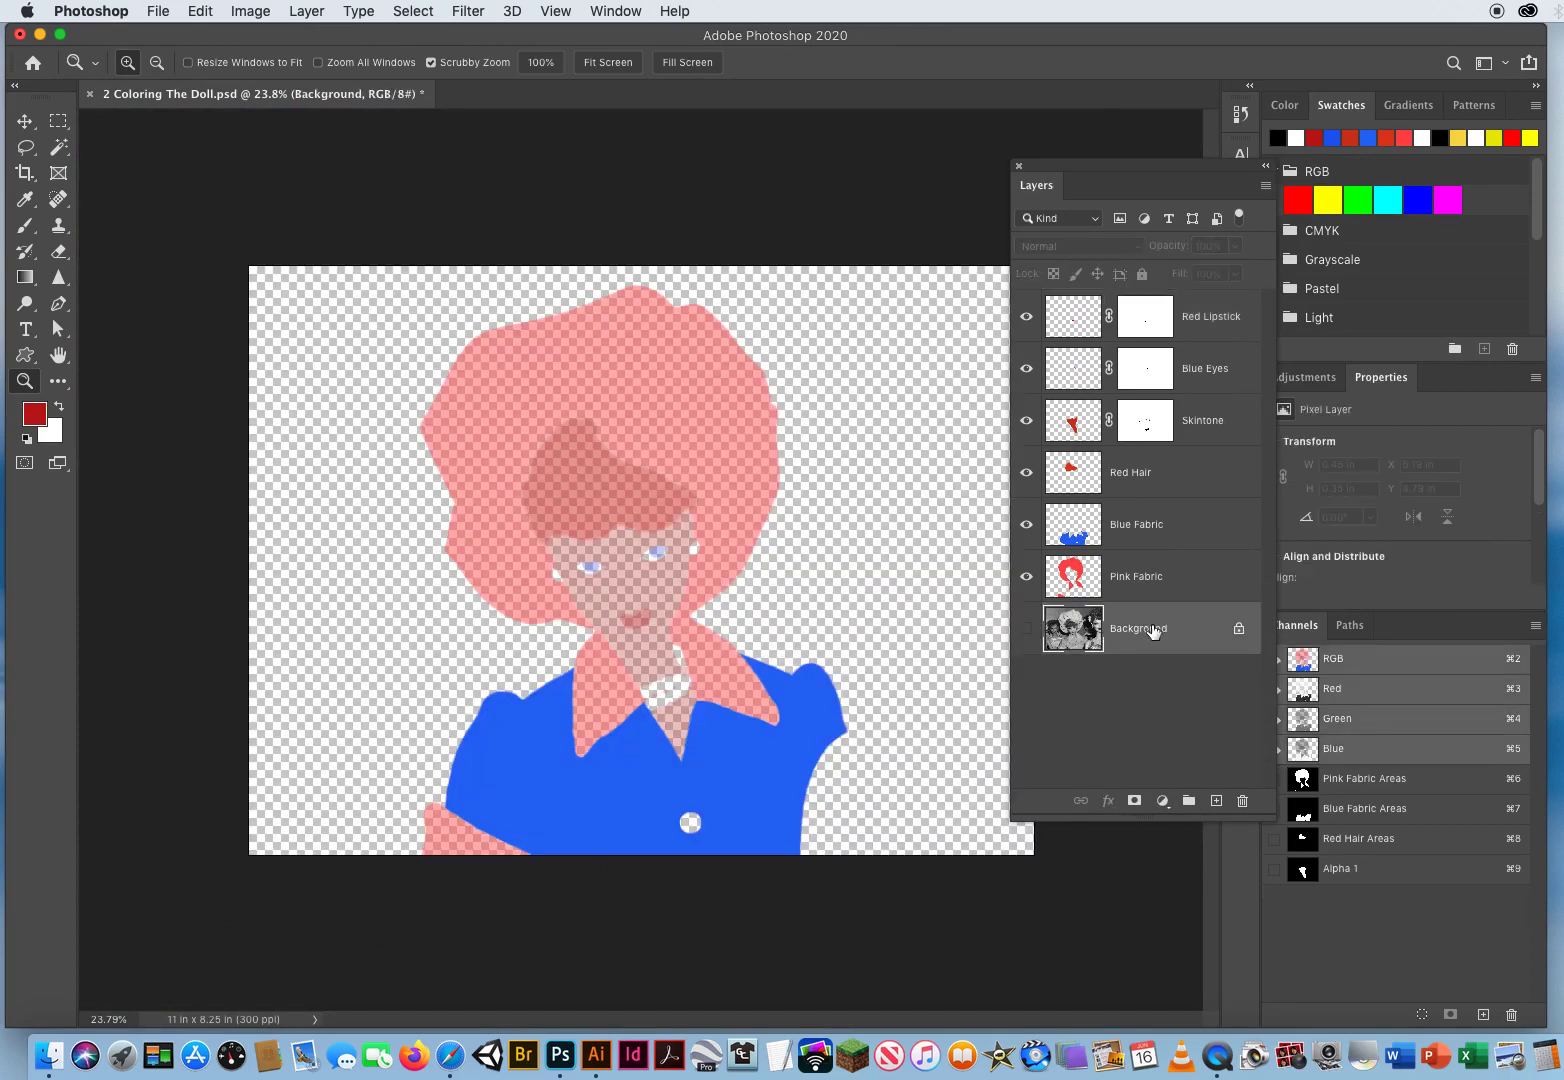
pyautogui.click(1027, 630)
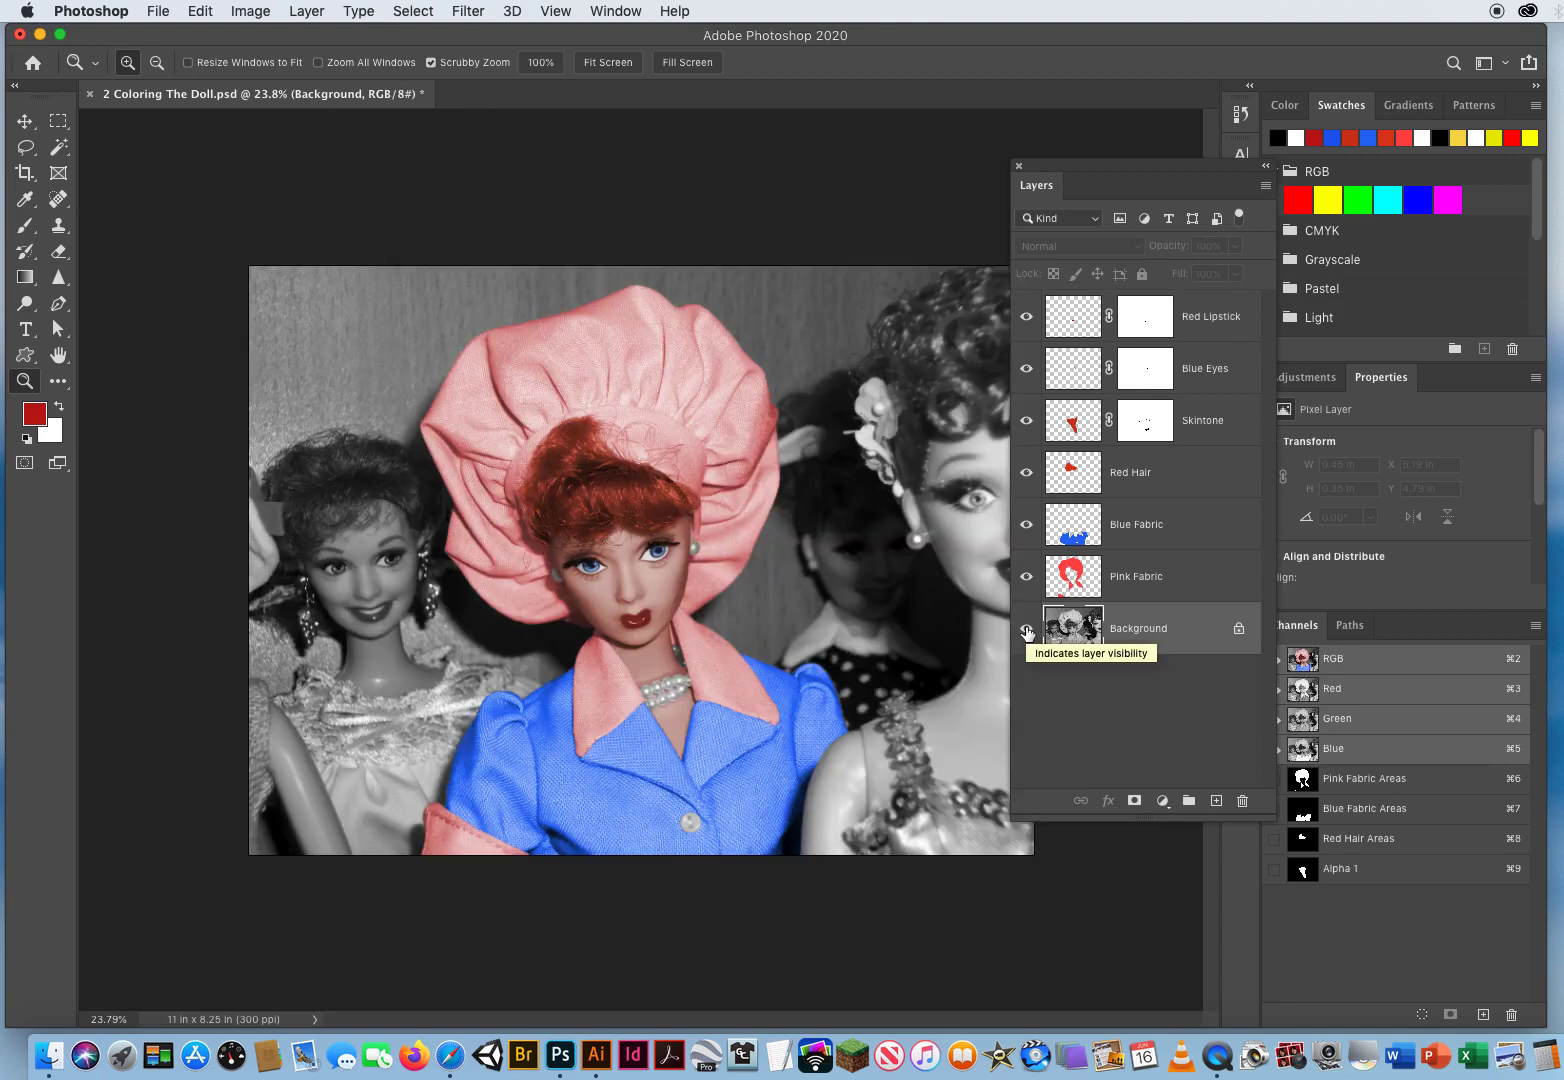
# - Lower the Blue Fabric layer's opacity to 53%
pyautogui.click(1080, 529)
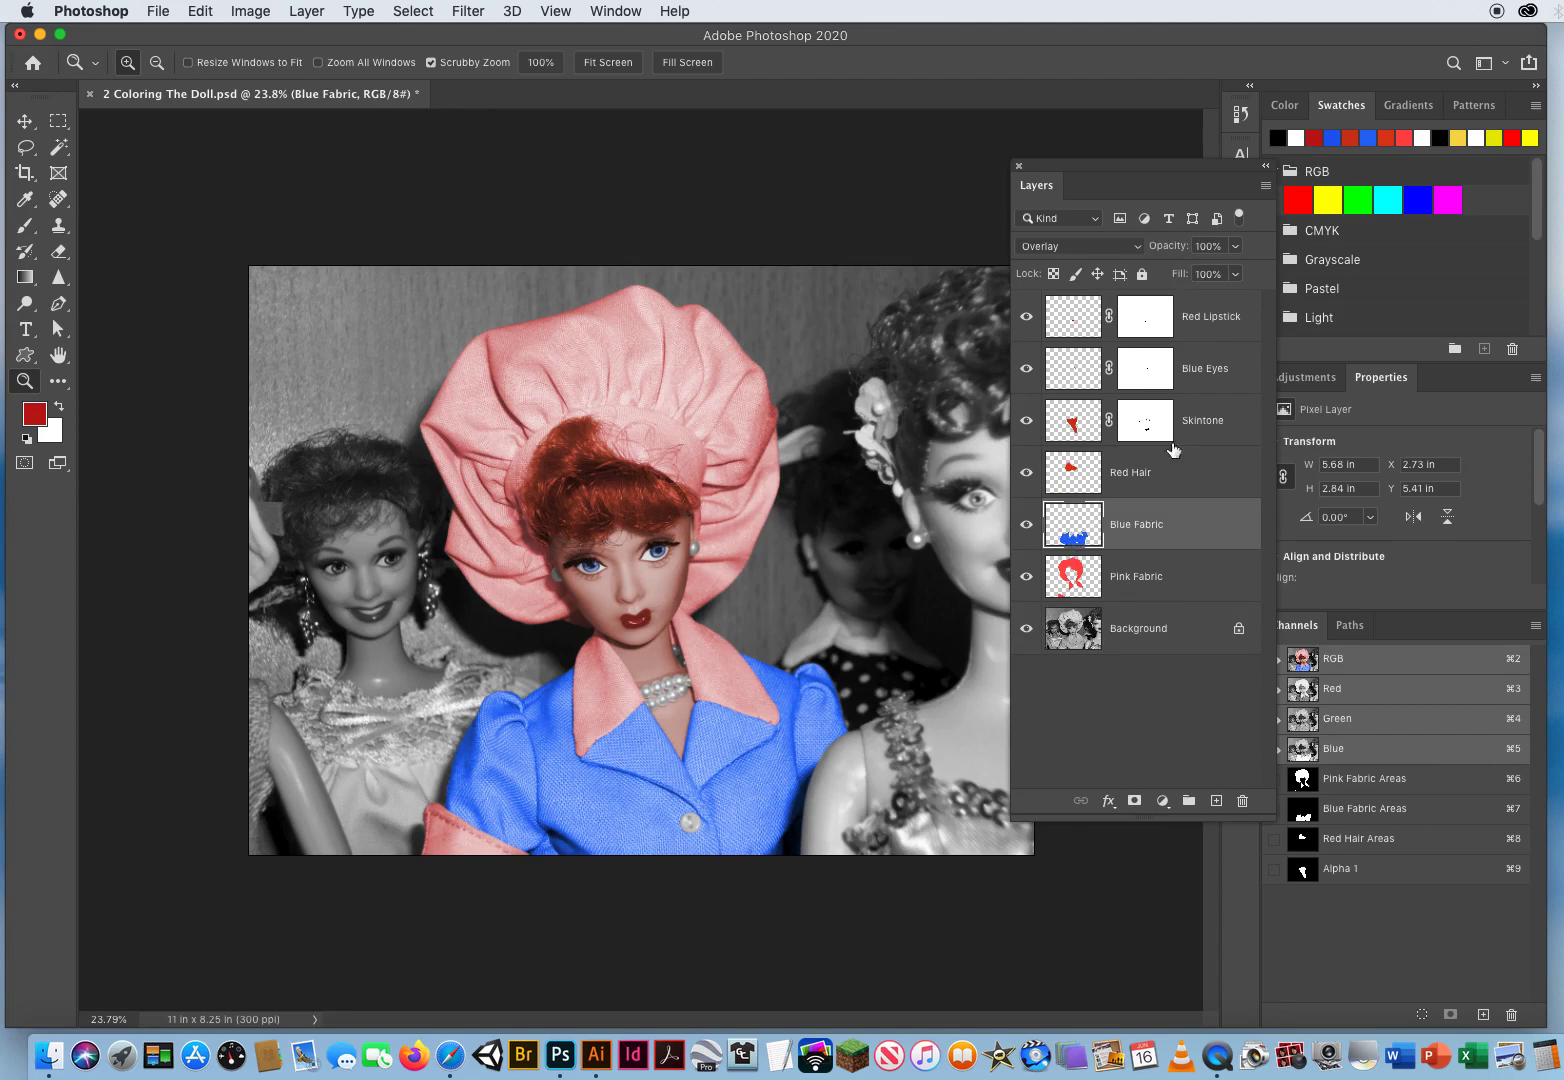
pyautogui.click(1236, 246)
pyautogui.moveTo(1240, 270); pyautogui.dragTo(1193, 277)
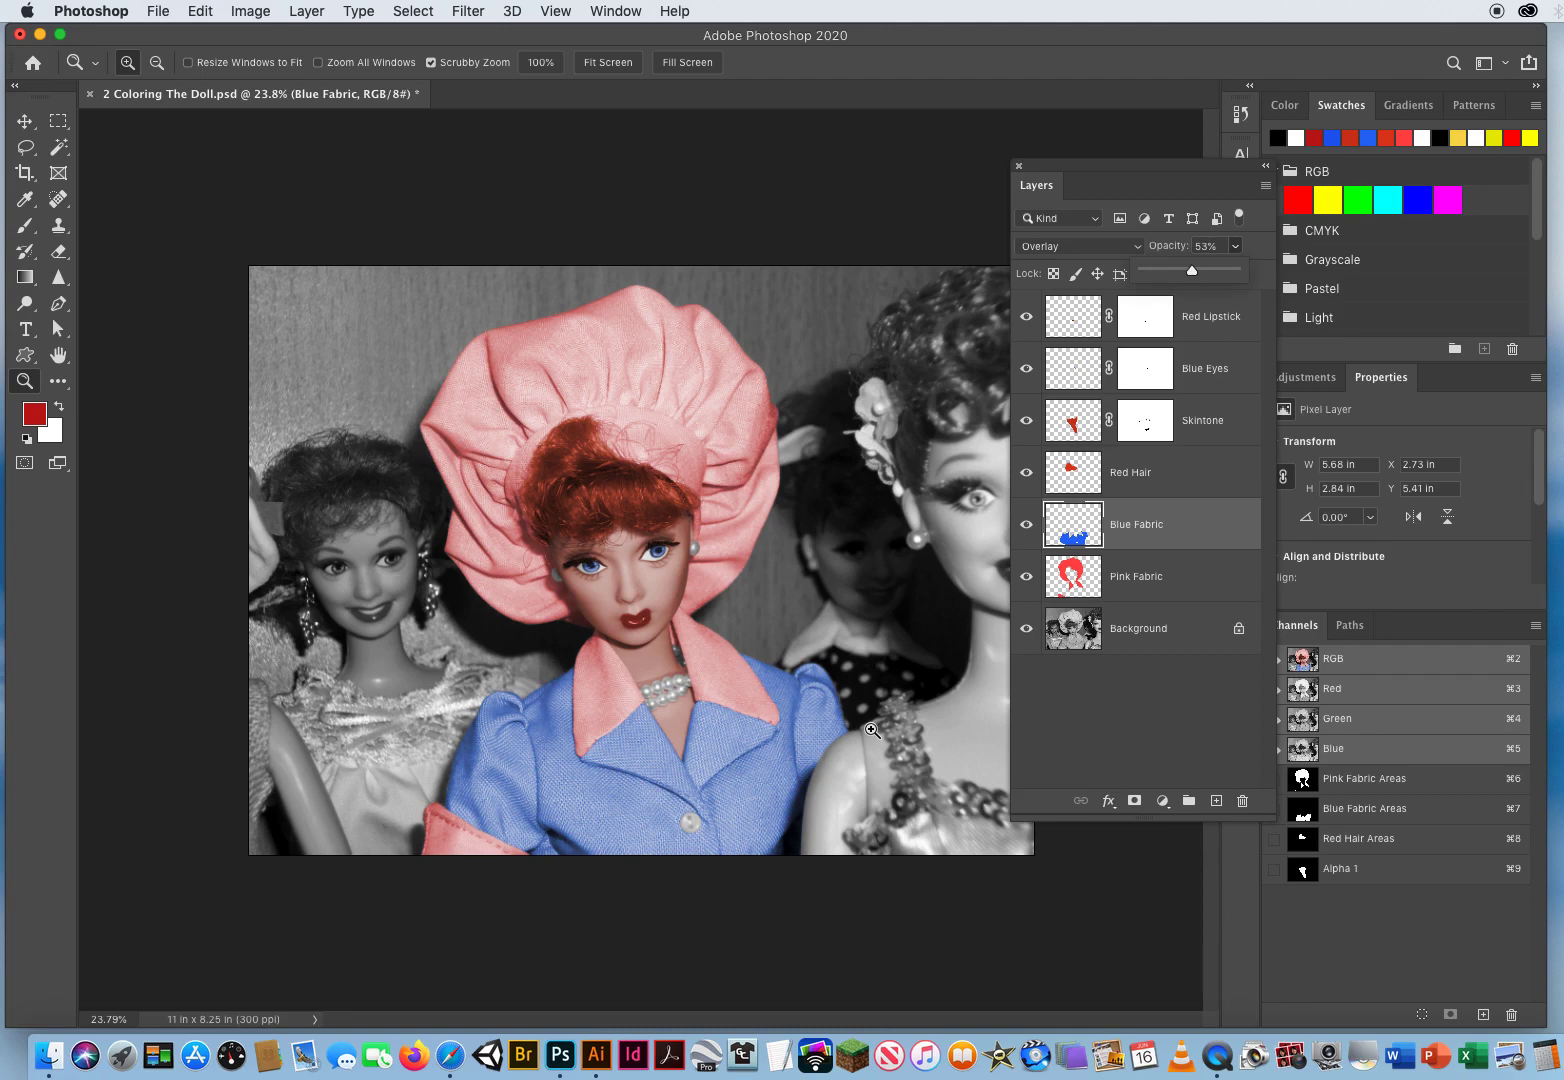
# - Check the blend mode of the Pink Fabric layer against the available modes, keeping Overlay
pyautogui.click(1145, 585)
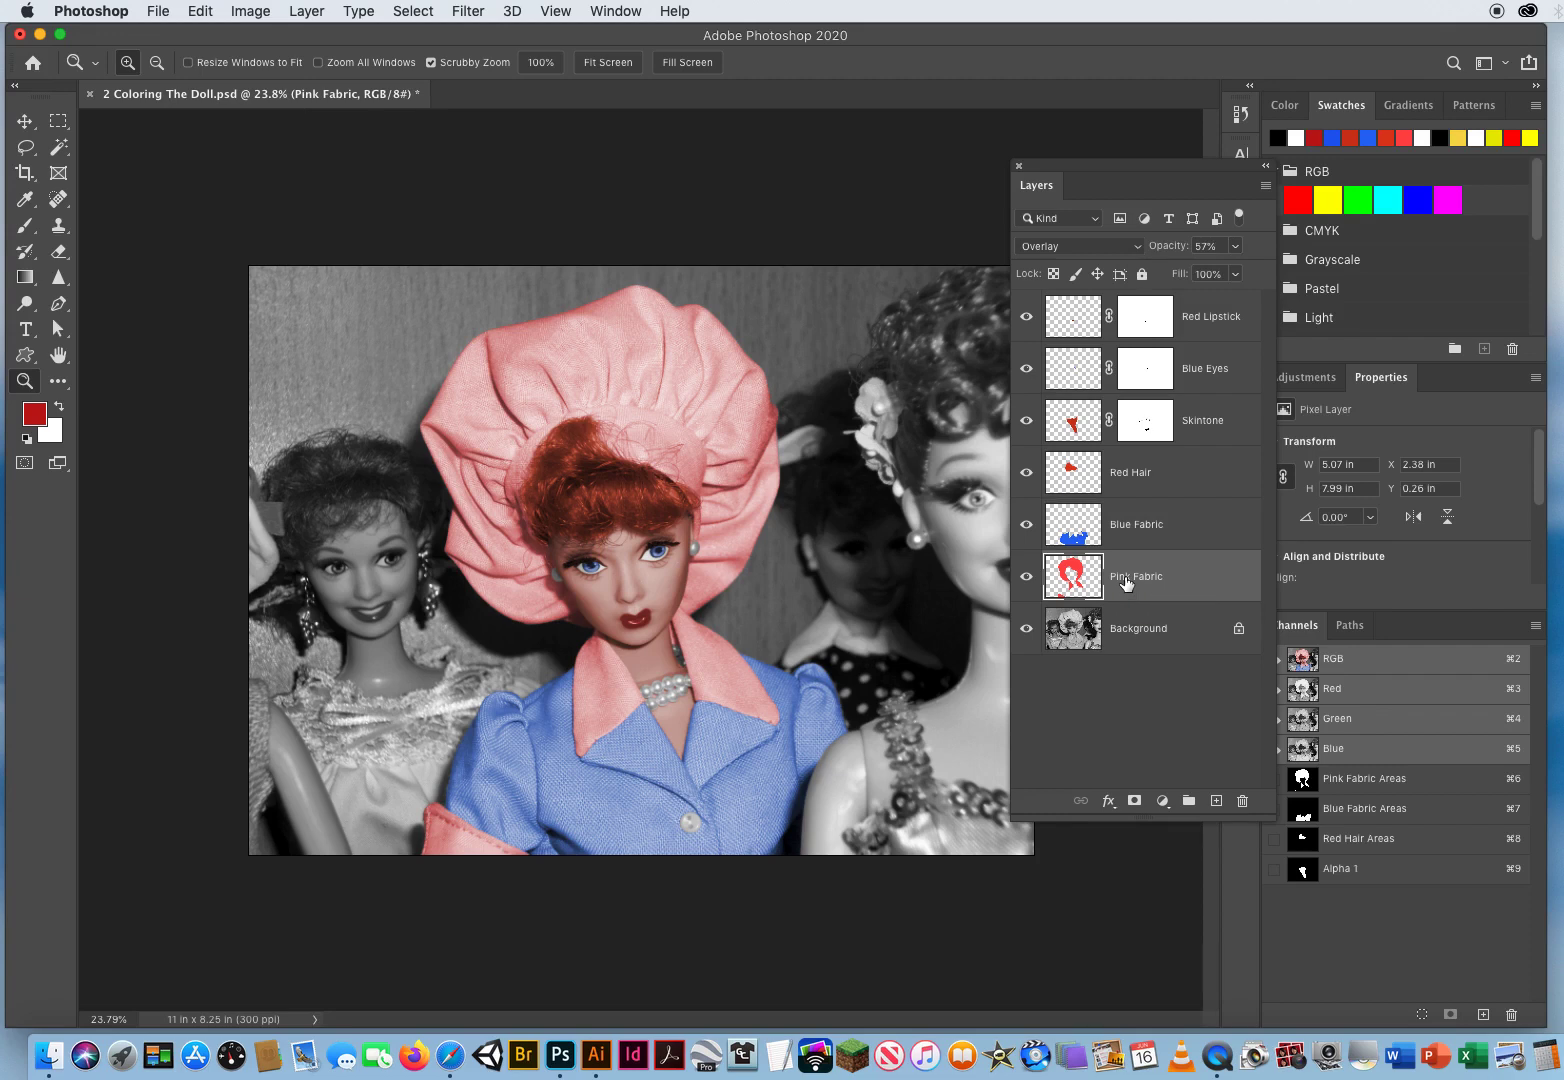
pyautogui.click(1076, 247)
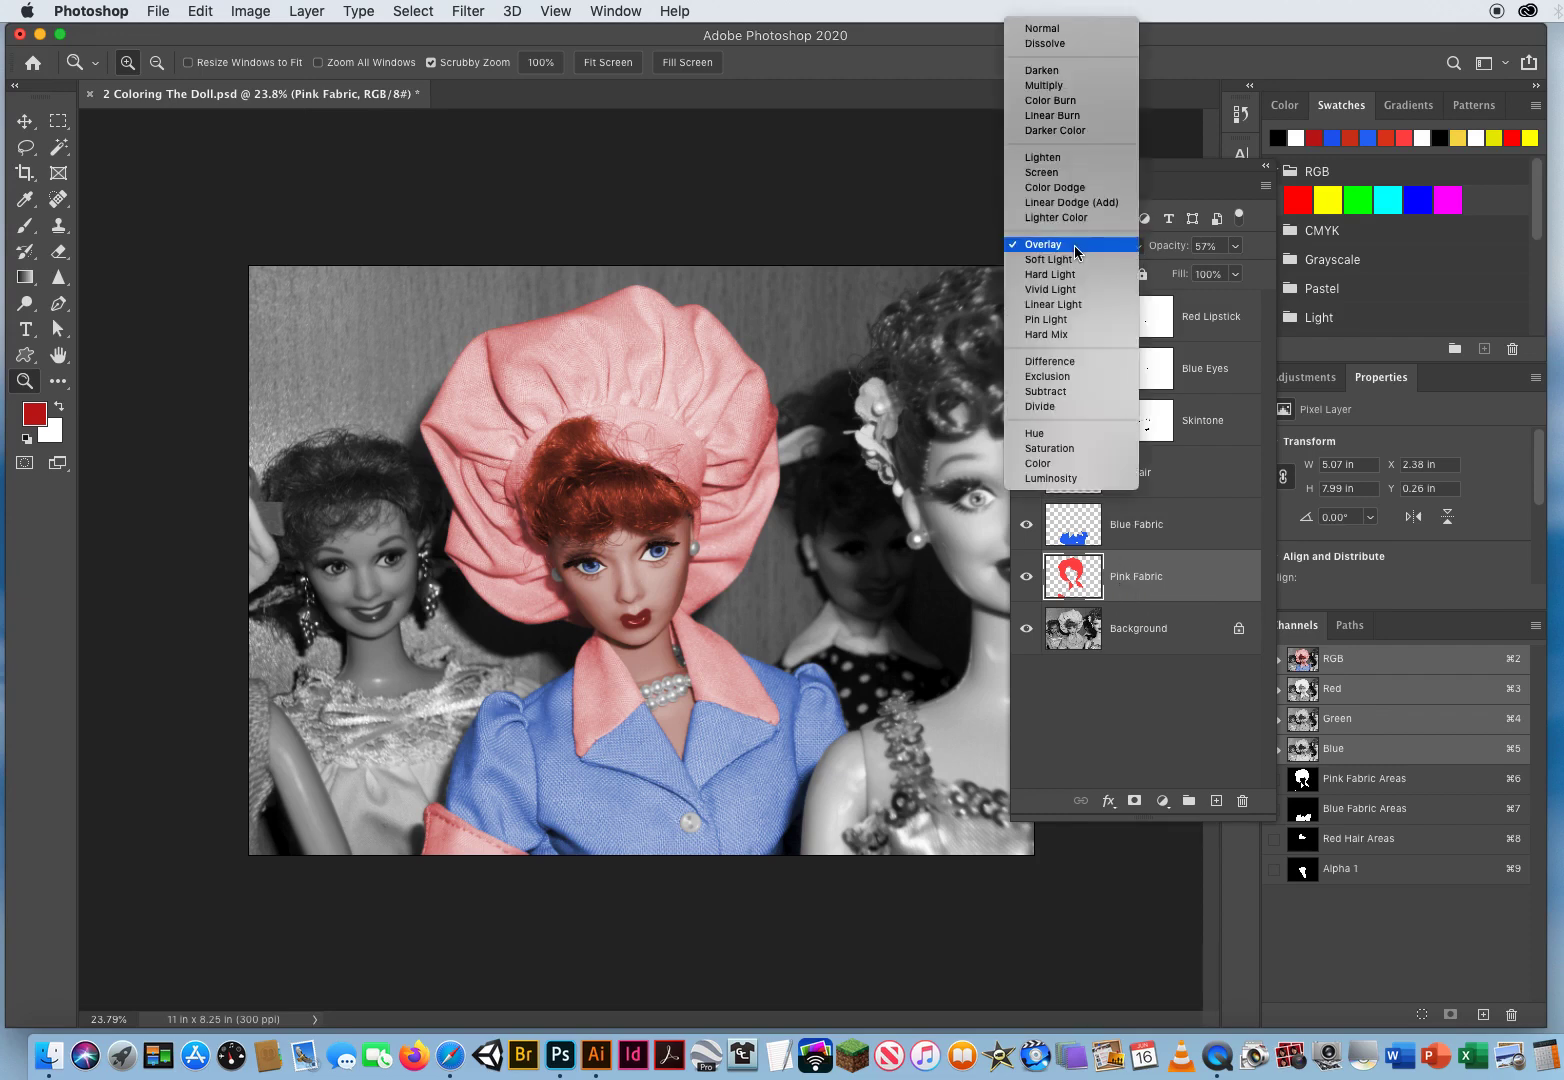
pyautogui.click(1076, 250)
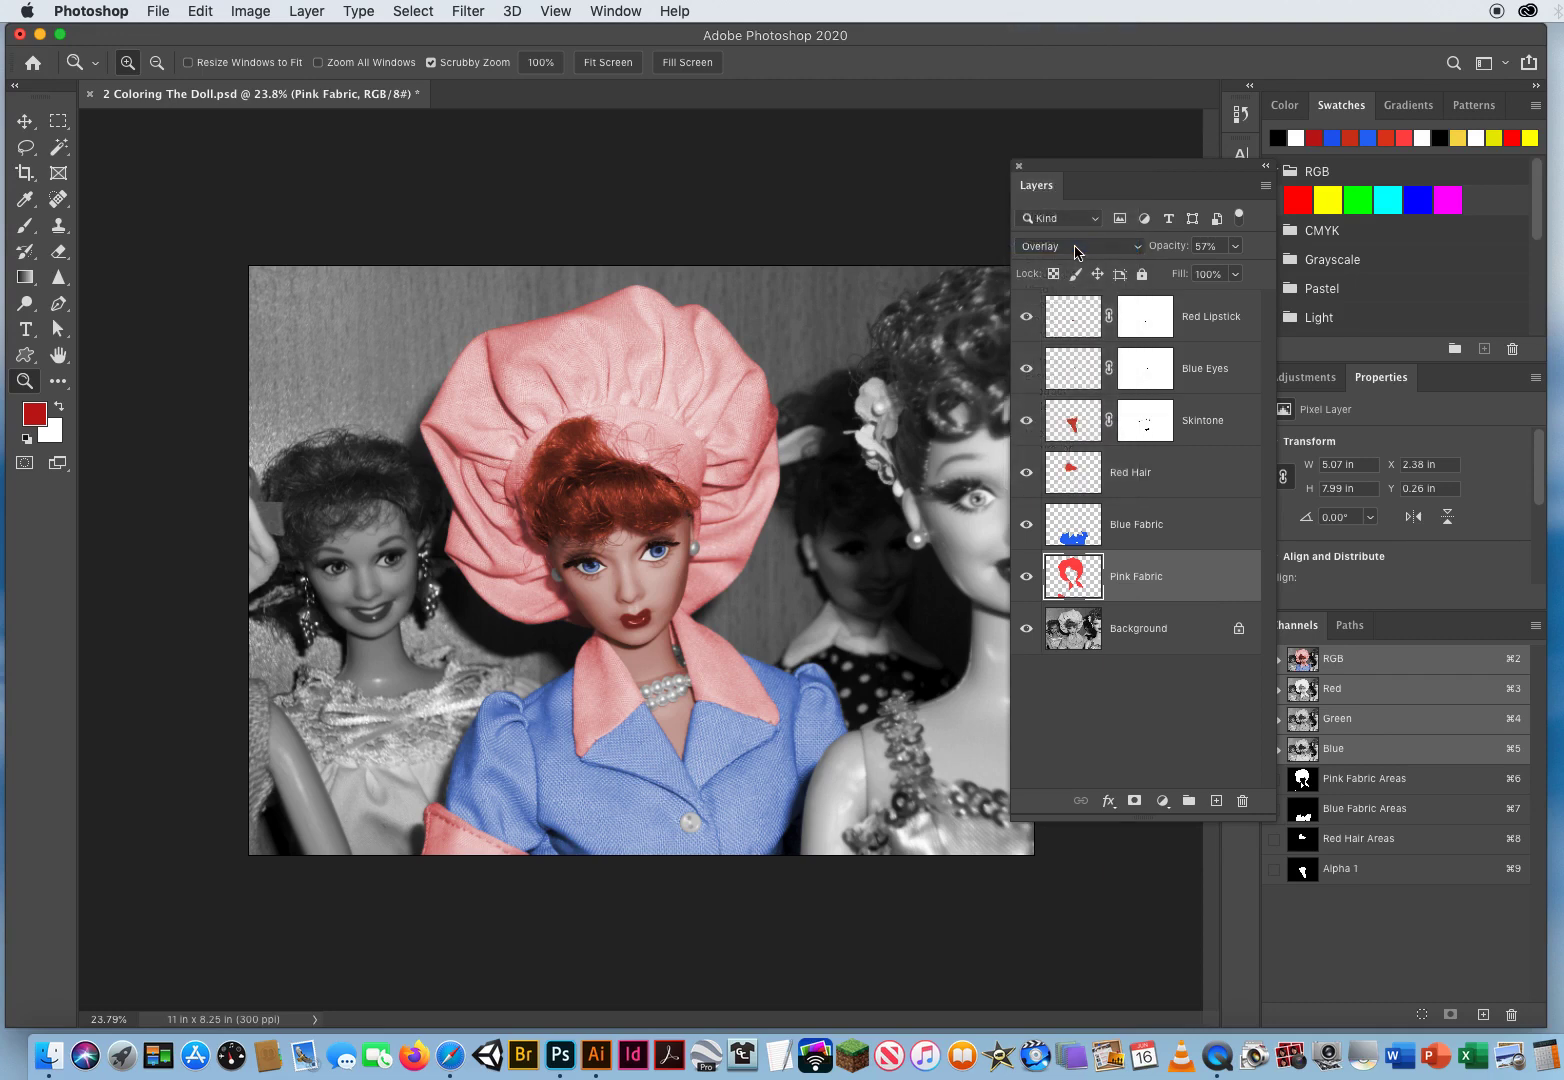